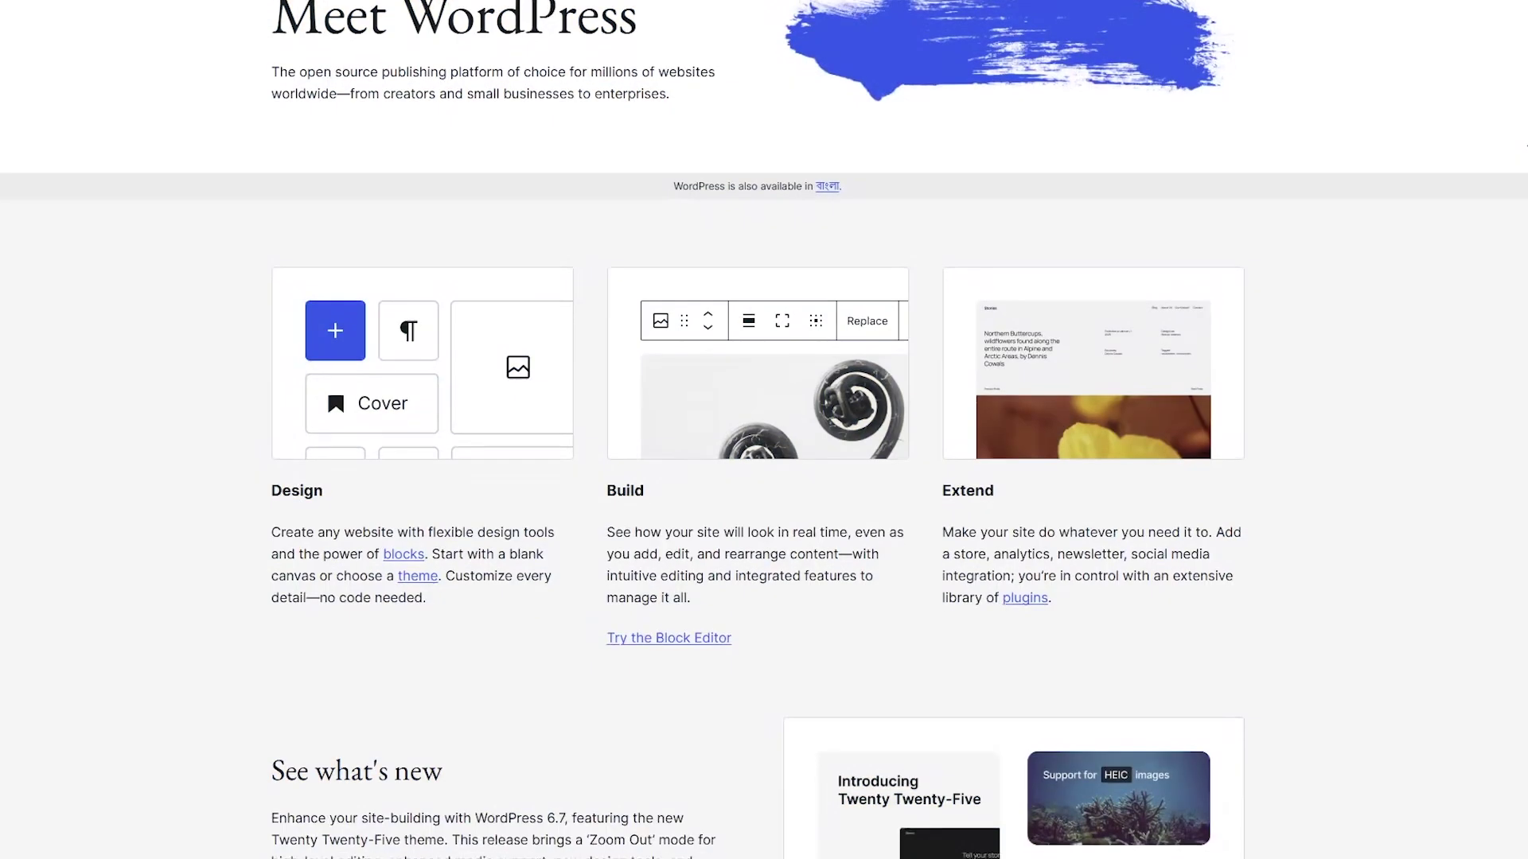
# Examine the WordPress.org home page from the feature overview to the website showcase, and open the Get WordPress page.
pyautogui.scroll(-4, 764, 429)
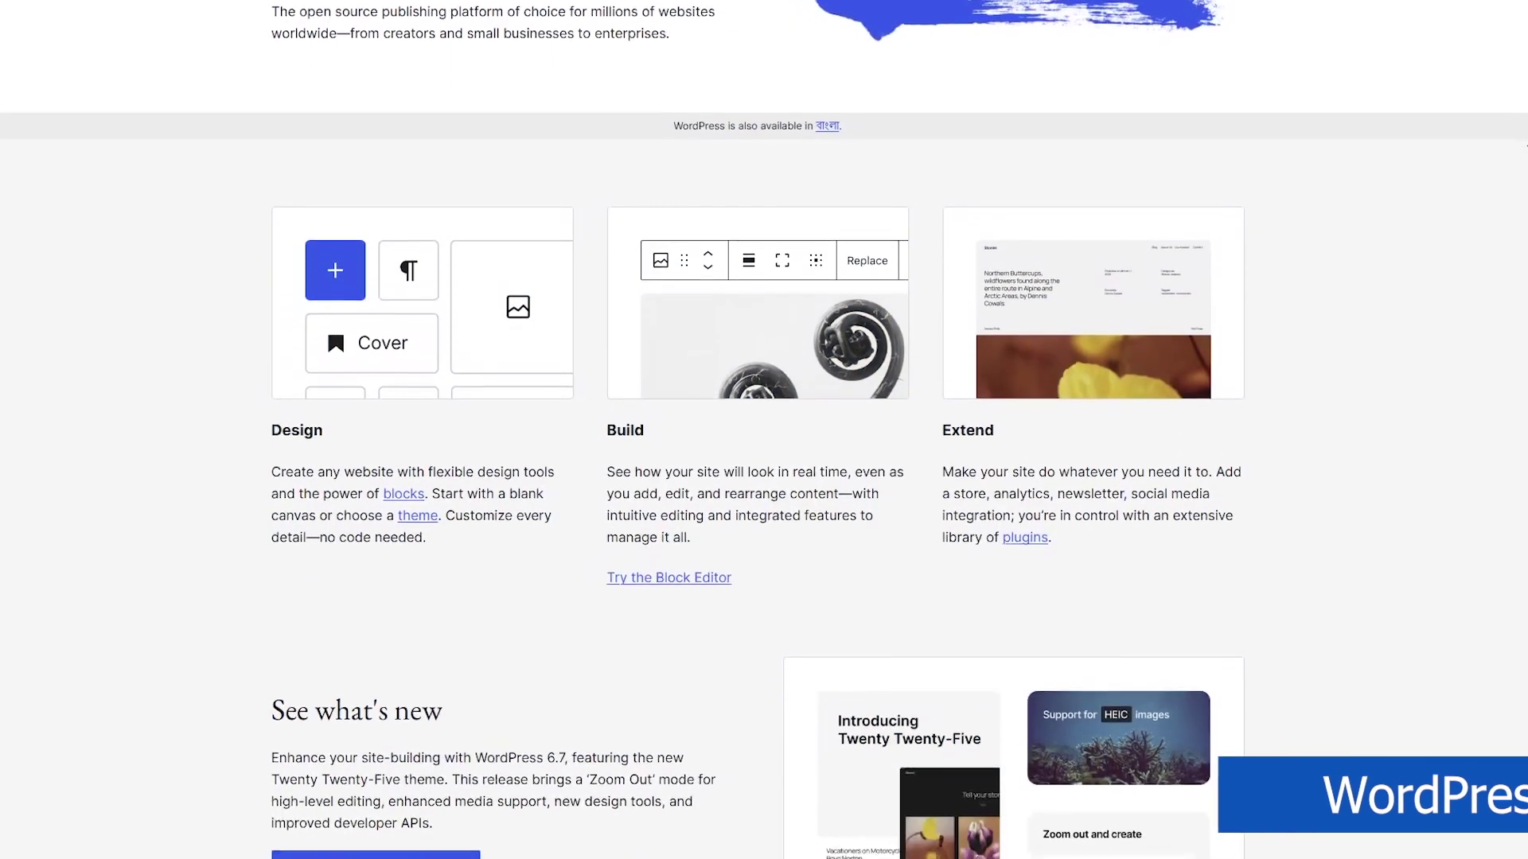
pyautogui.scroll(-3, 764, 430)
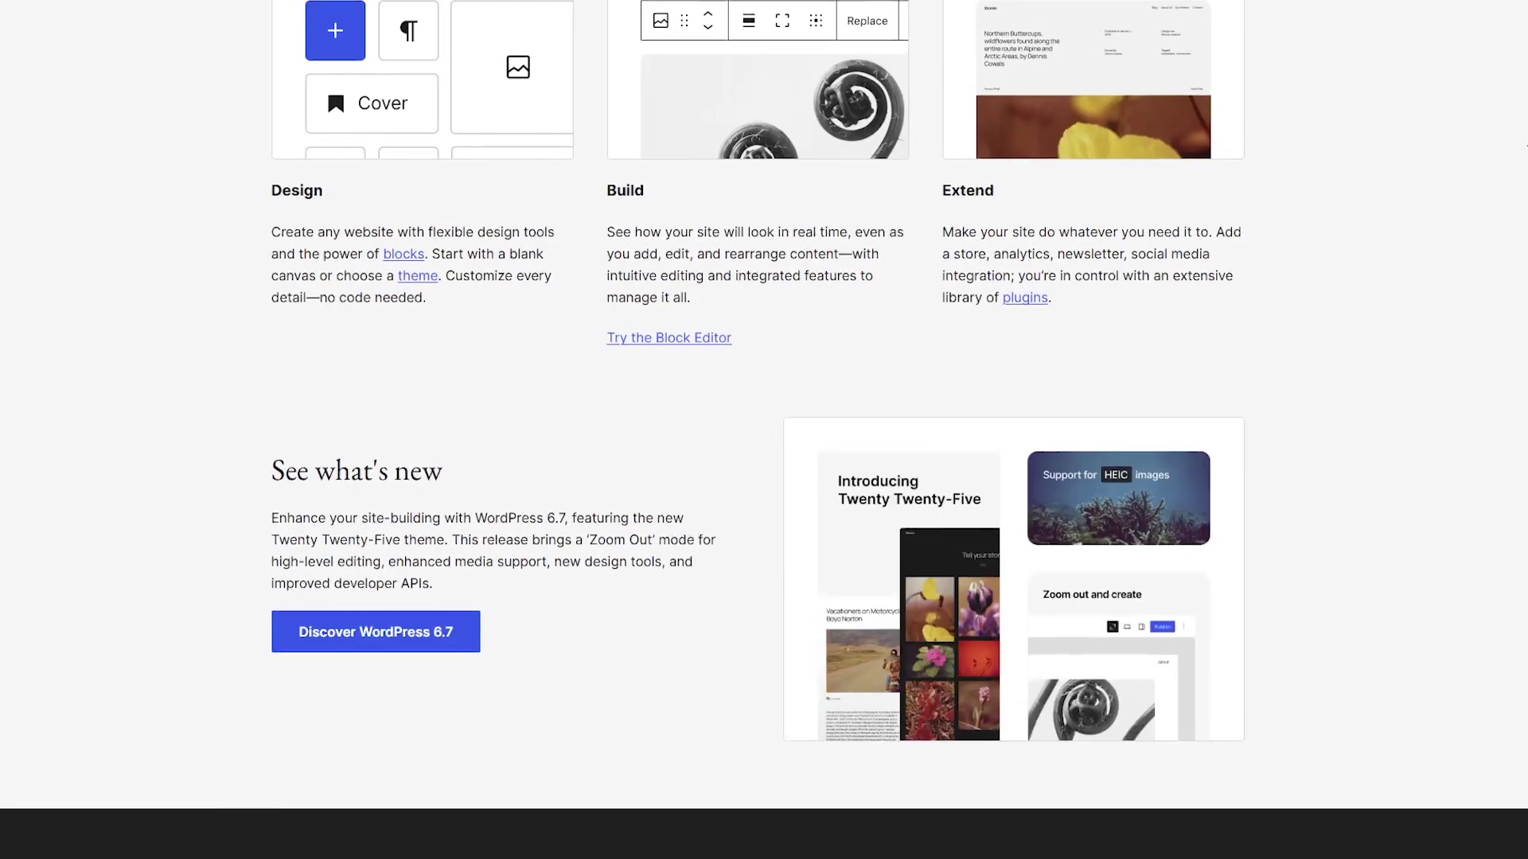
pyautogui.scroll(-3, 763, 430)
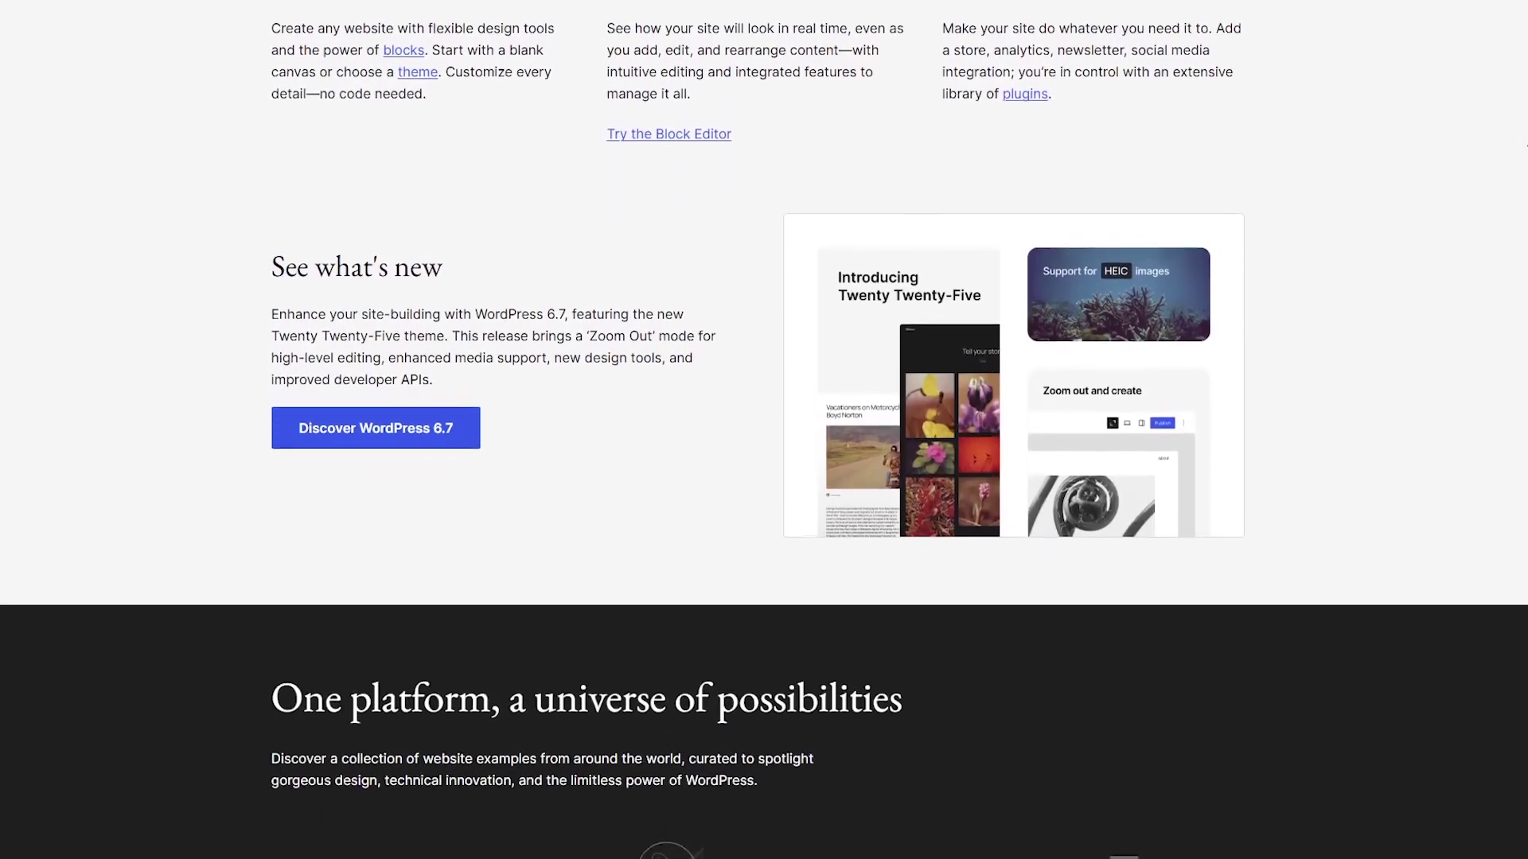
pyautogui.scroll(-3, 764, 430)
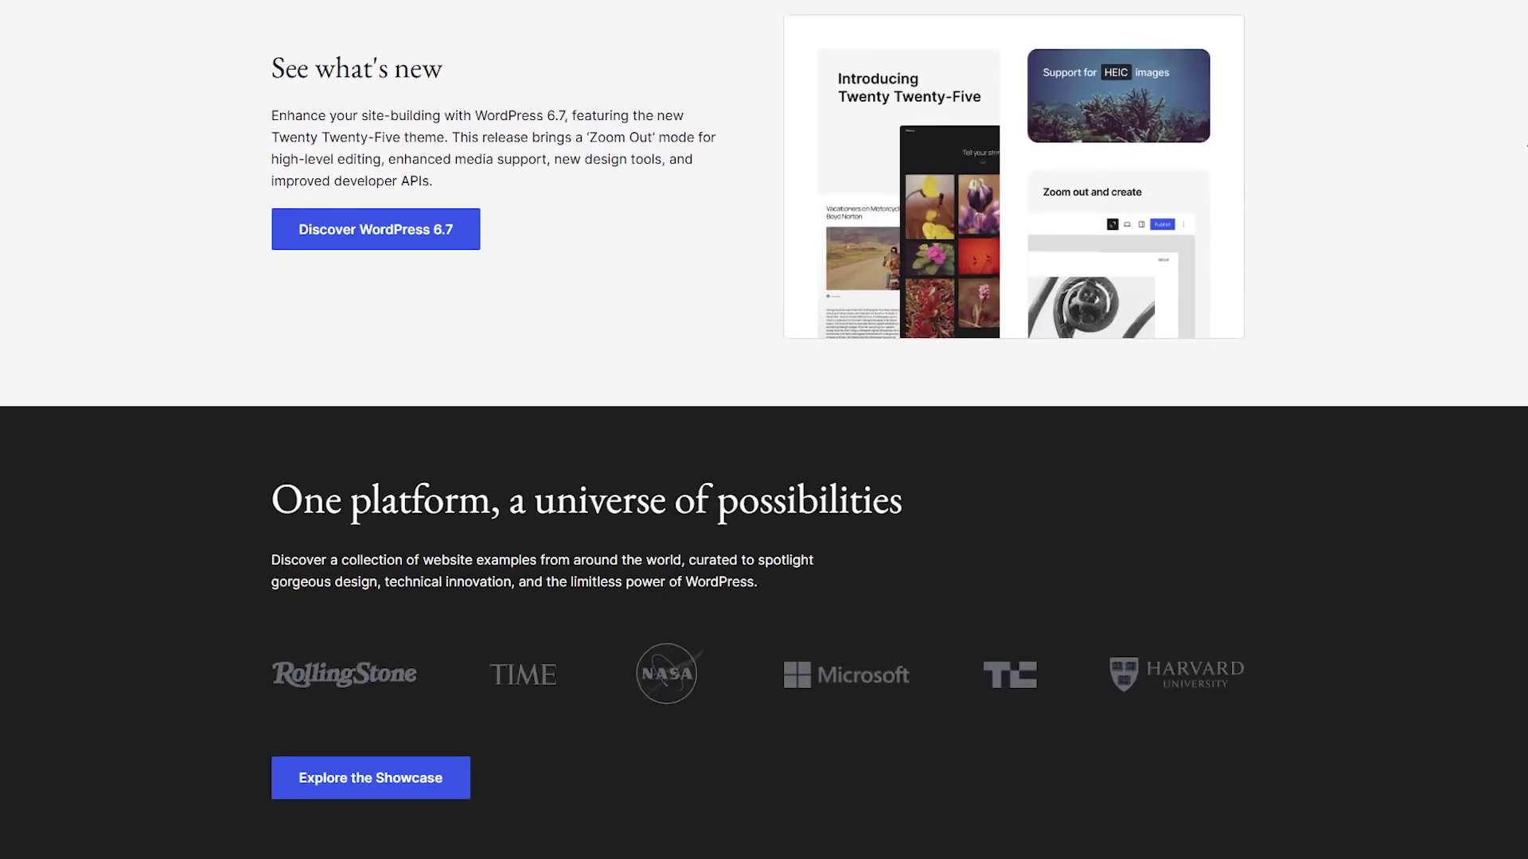
pyautogui.scroll(-3, 763, 430)
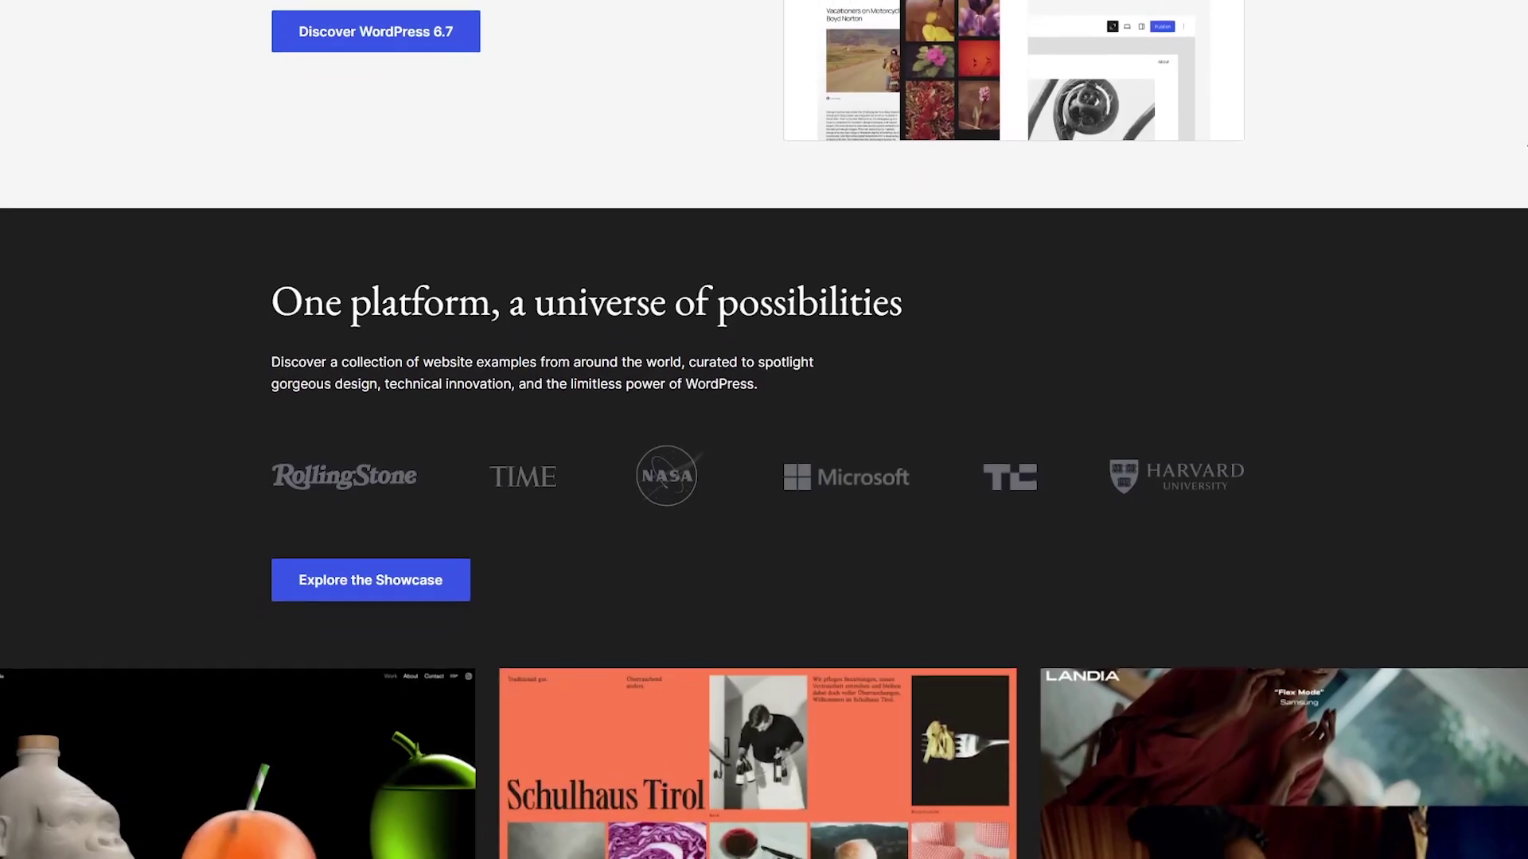
pyautogui.scroll(-5, 764, 430)
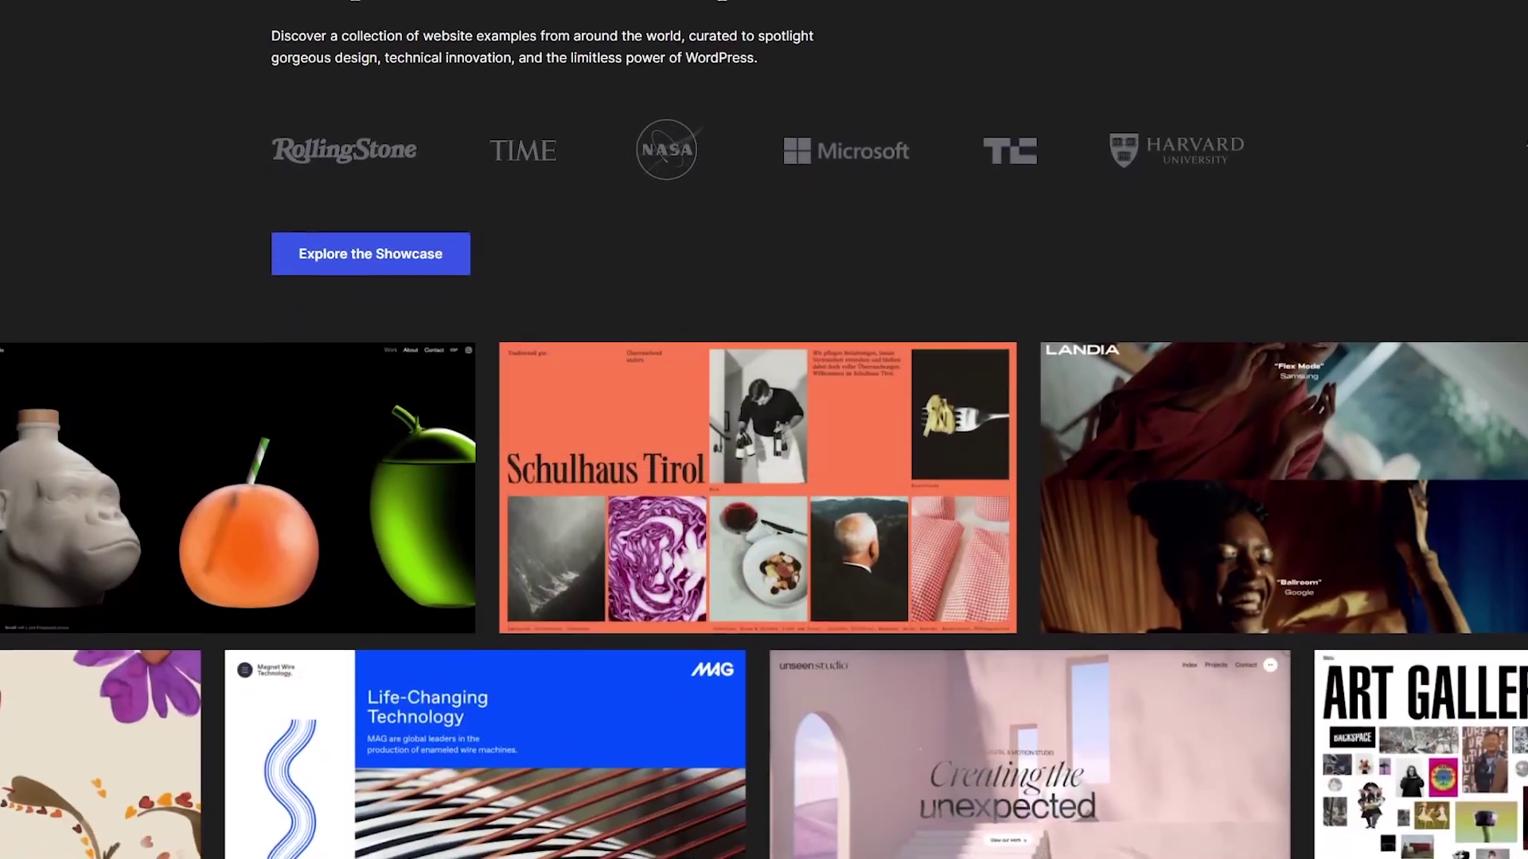
pyautogui.scroll(-3, 764, 429)
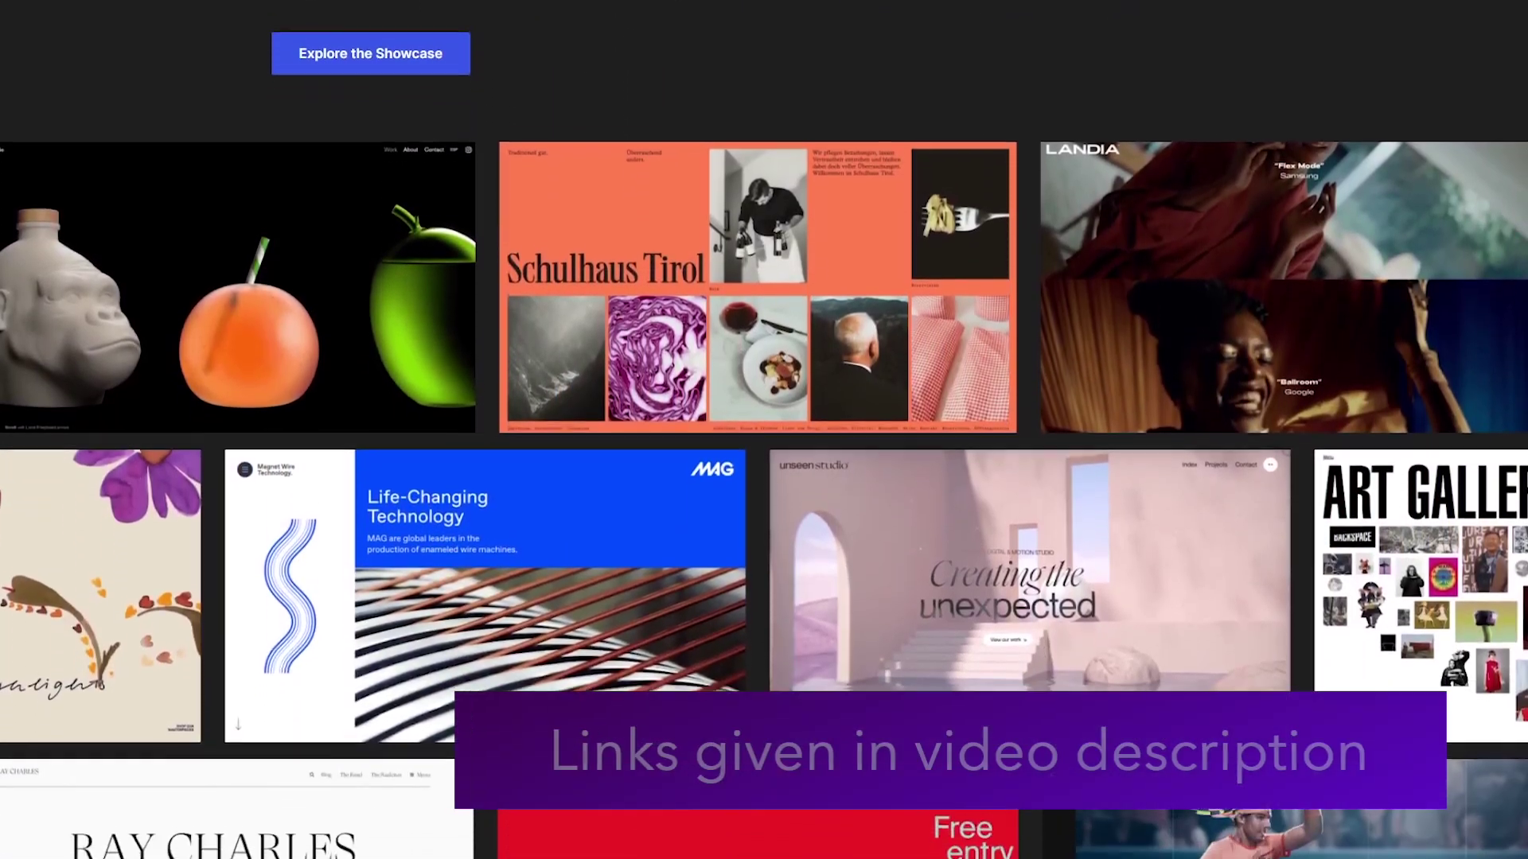
pyautogui.scroll(-2, 764, 429)
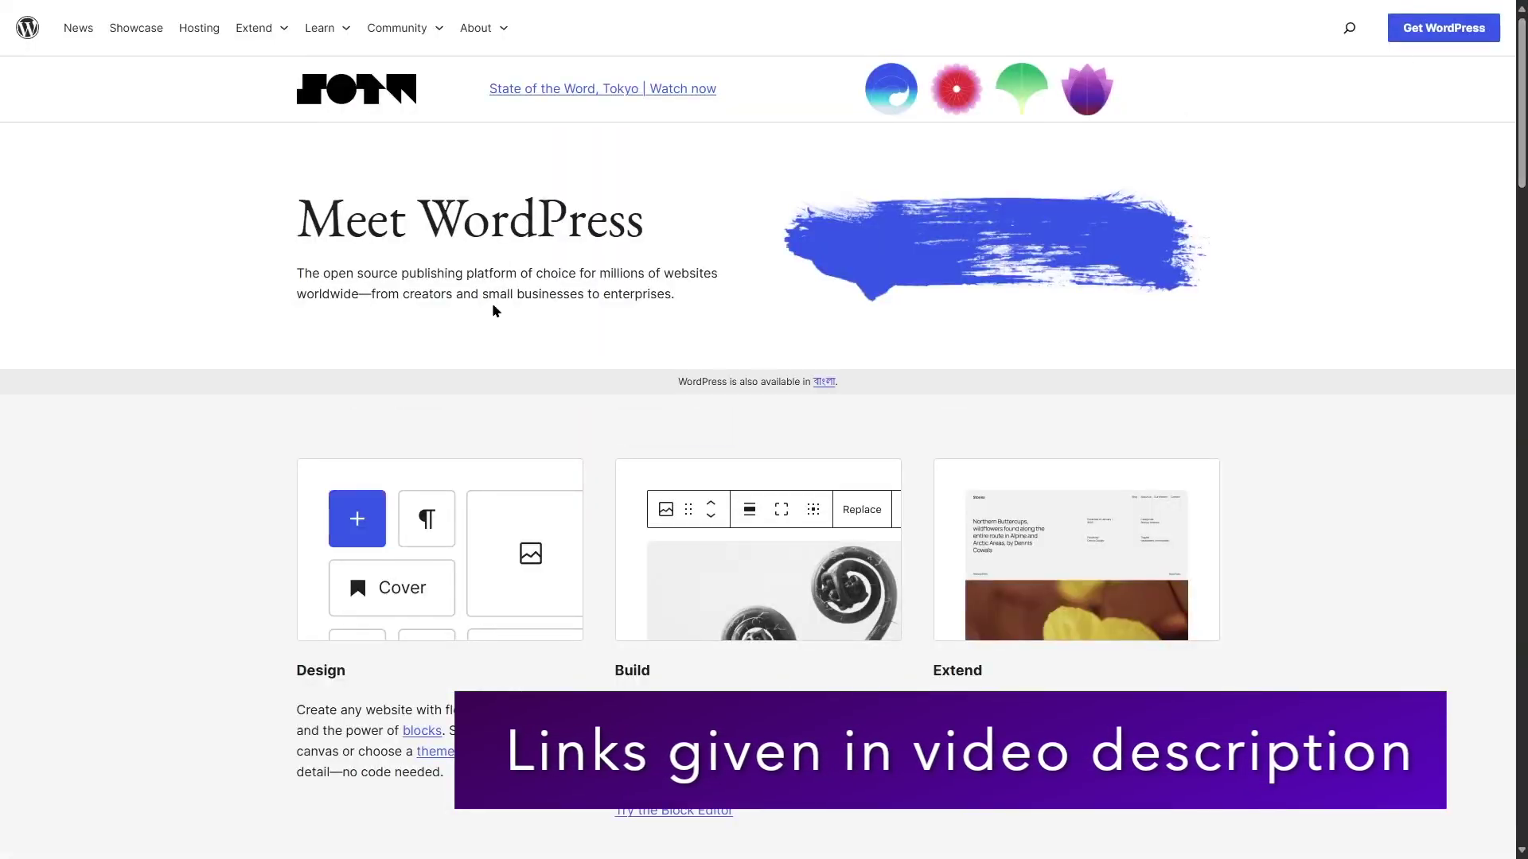
pyautogui.click(1400, 41)
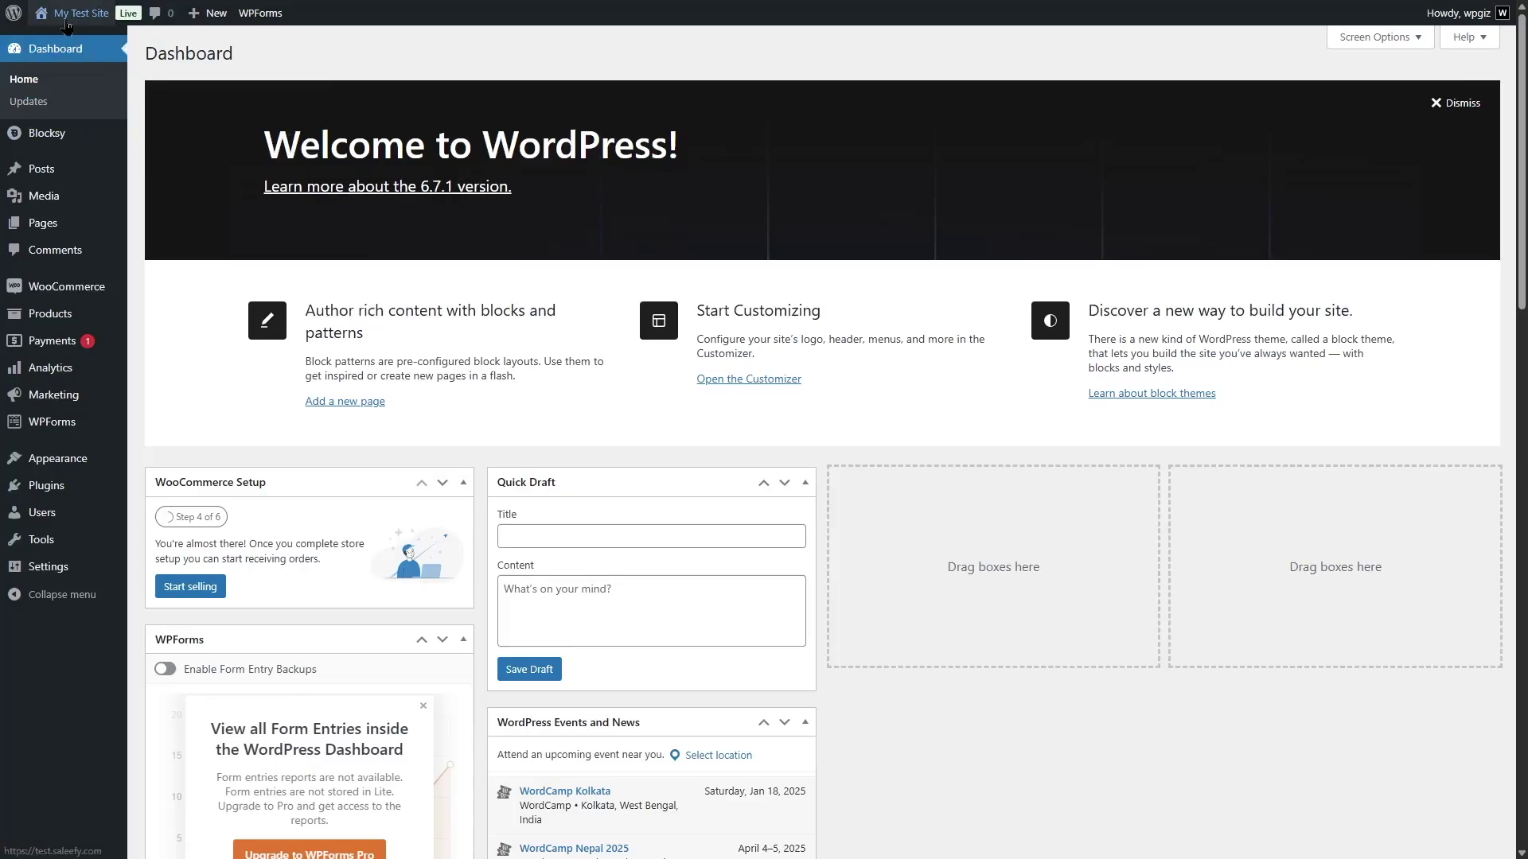
# Visit My Test Site from its WordPress dashboard and look through the live home page's hero and services sections.
pyautogui.moveTo(80, 13)
pyautogui.click(73, 45)
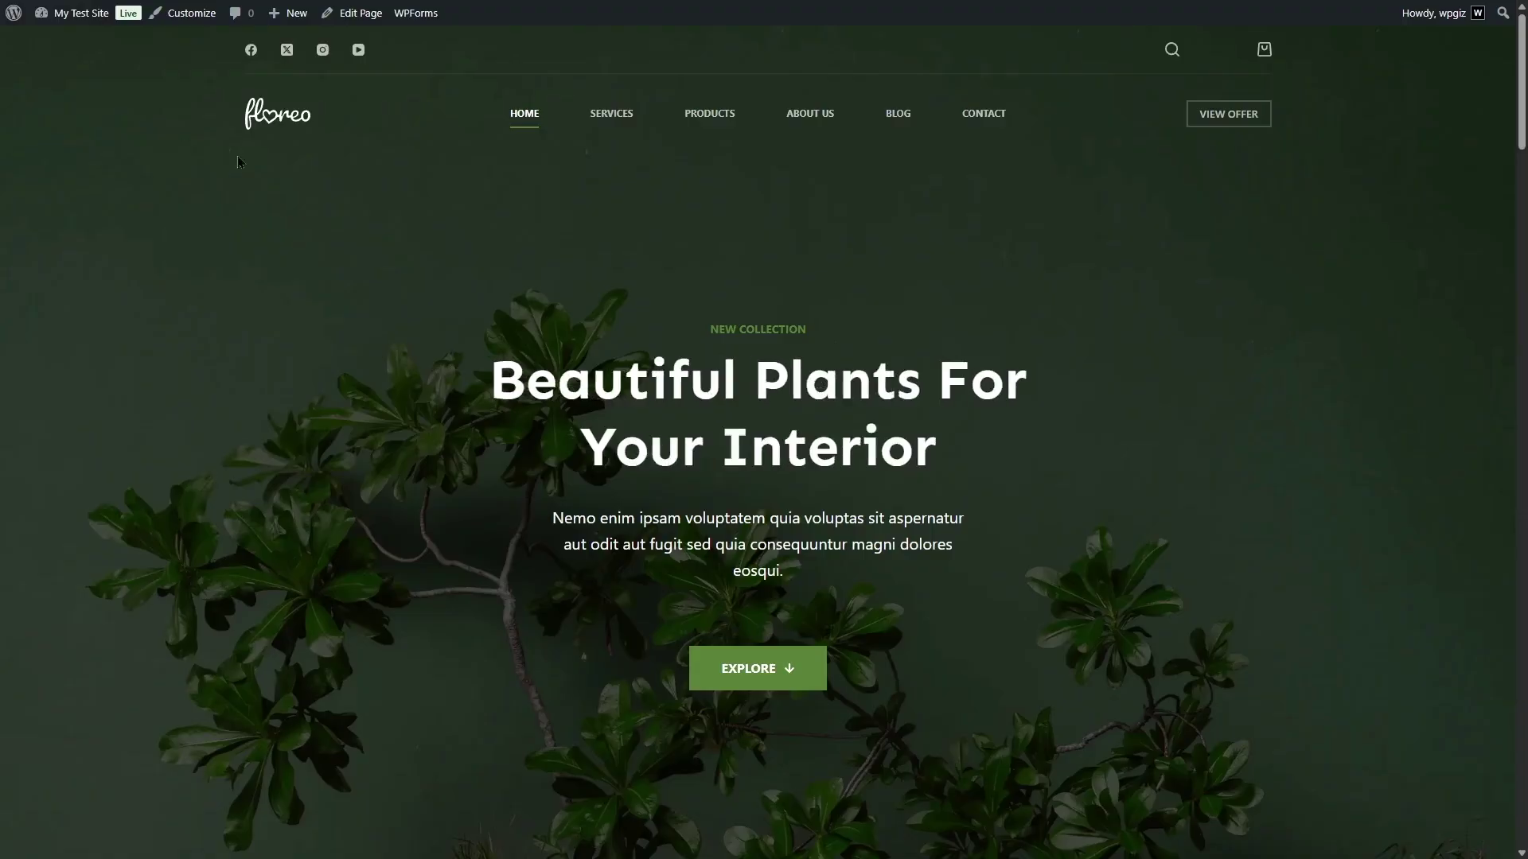
pyautogui.scroll(-4, 546, 259)
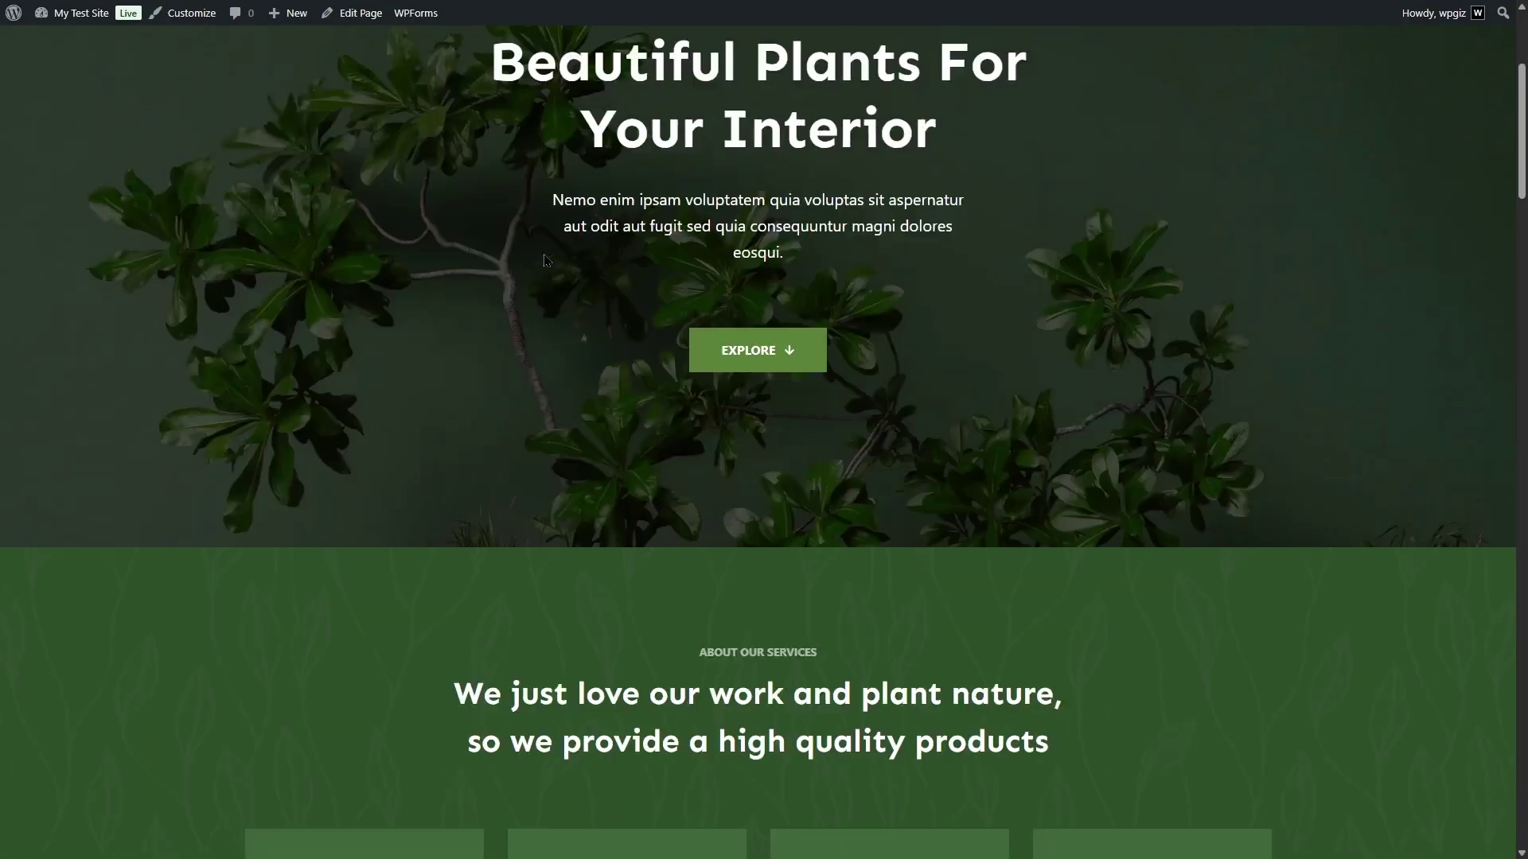
pyautogui.scroll(-4, 546, 260)
pyautogui.scroll(3, 545, 259)
pyautogui.scroll(-4, 546, 259)
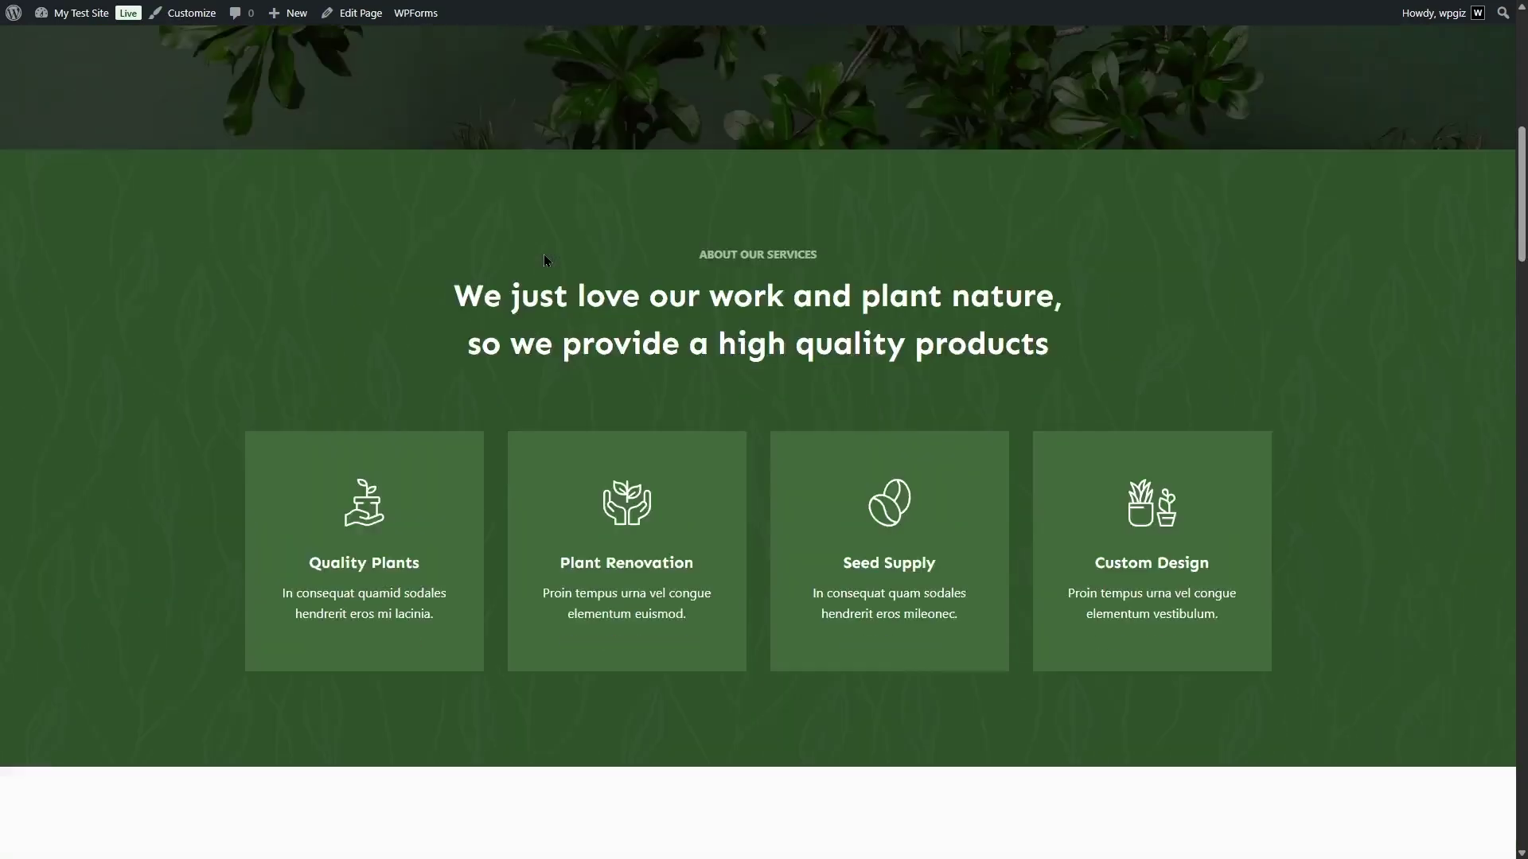
pyautogui.scroll(-8, 544, 261)
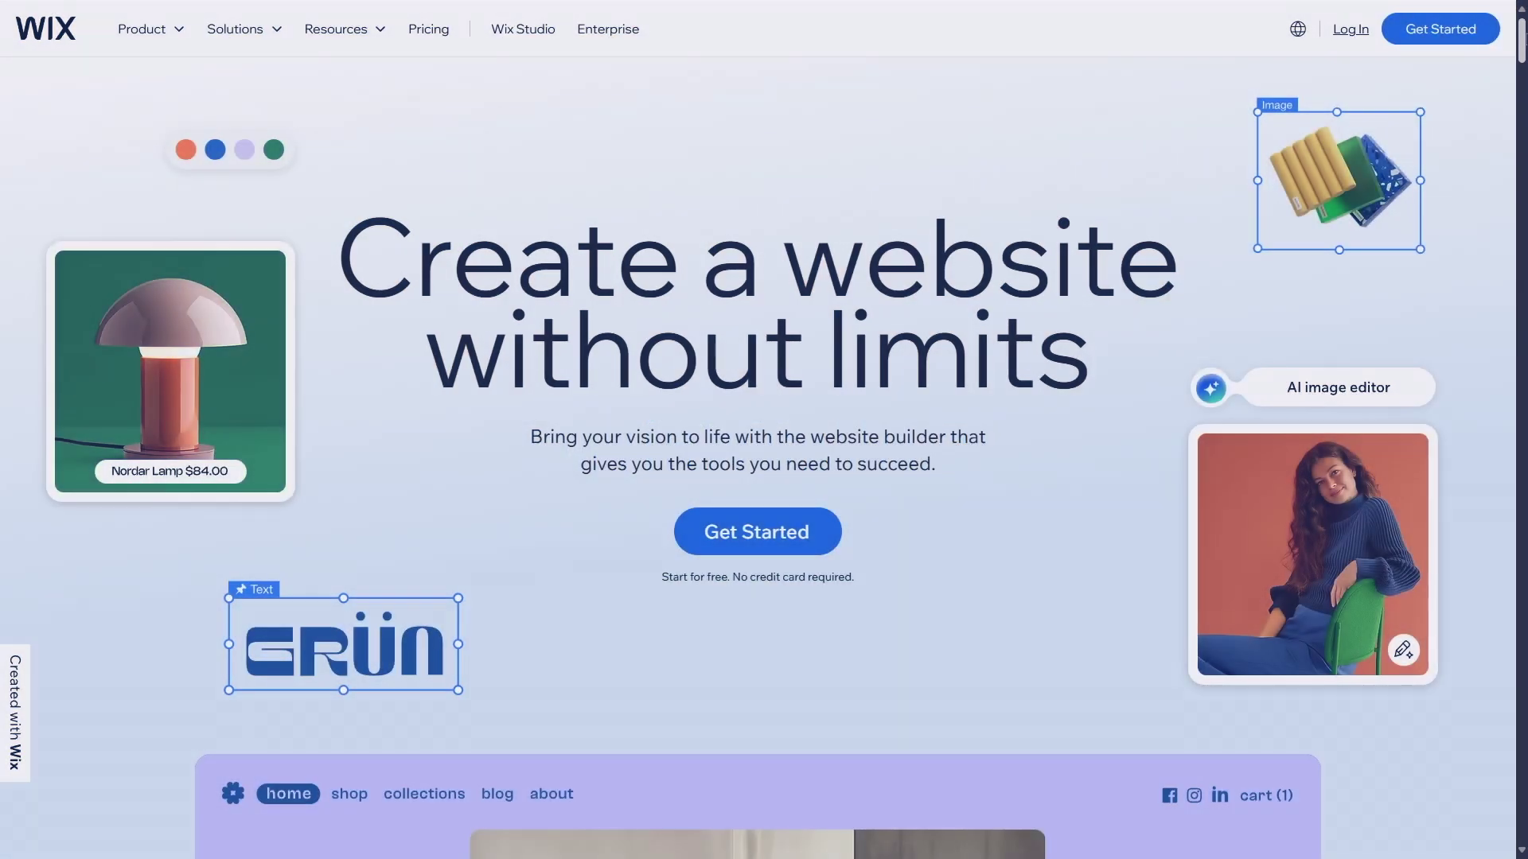
# Examine the Wix home page, including the AI website builder, template and business feature sections.
pyautogui.scroll(-3, 764, 454)
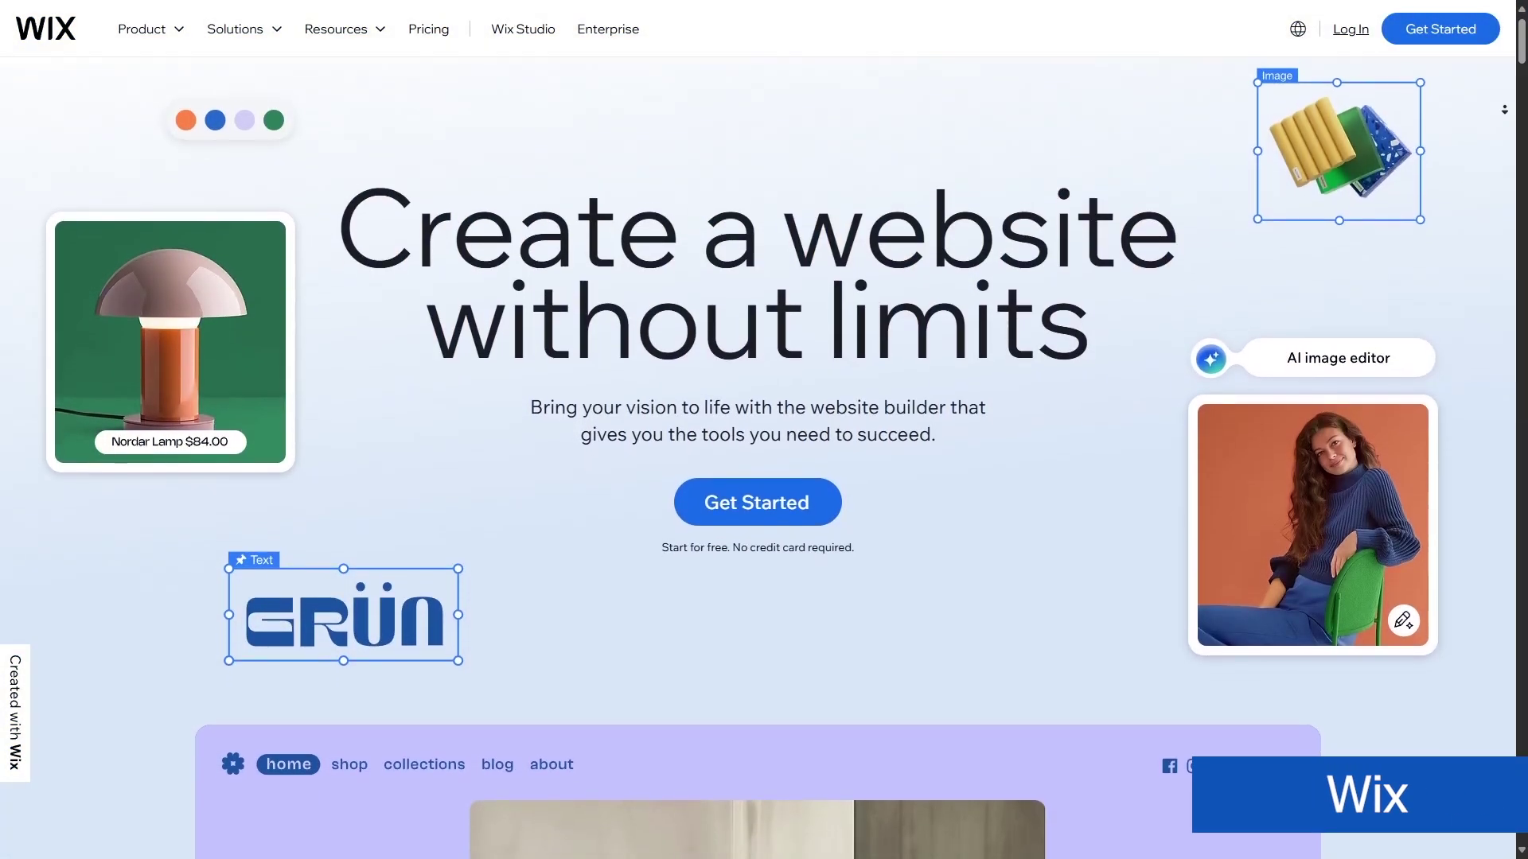
pyautogui.scroll(-5, 1504, 109)
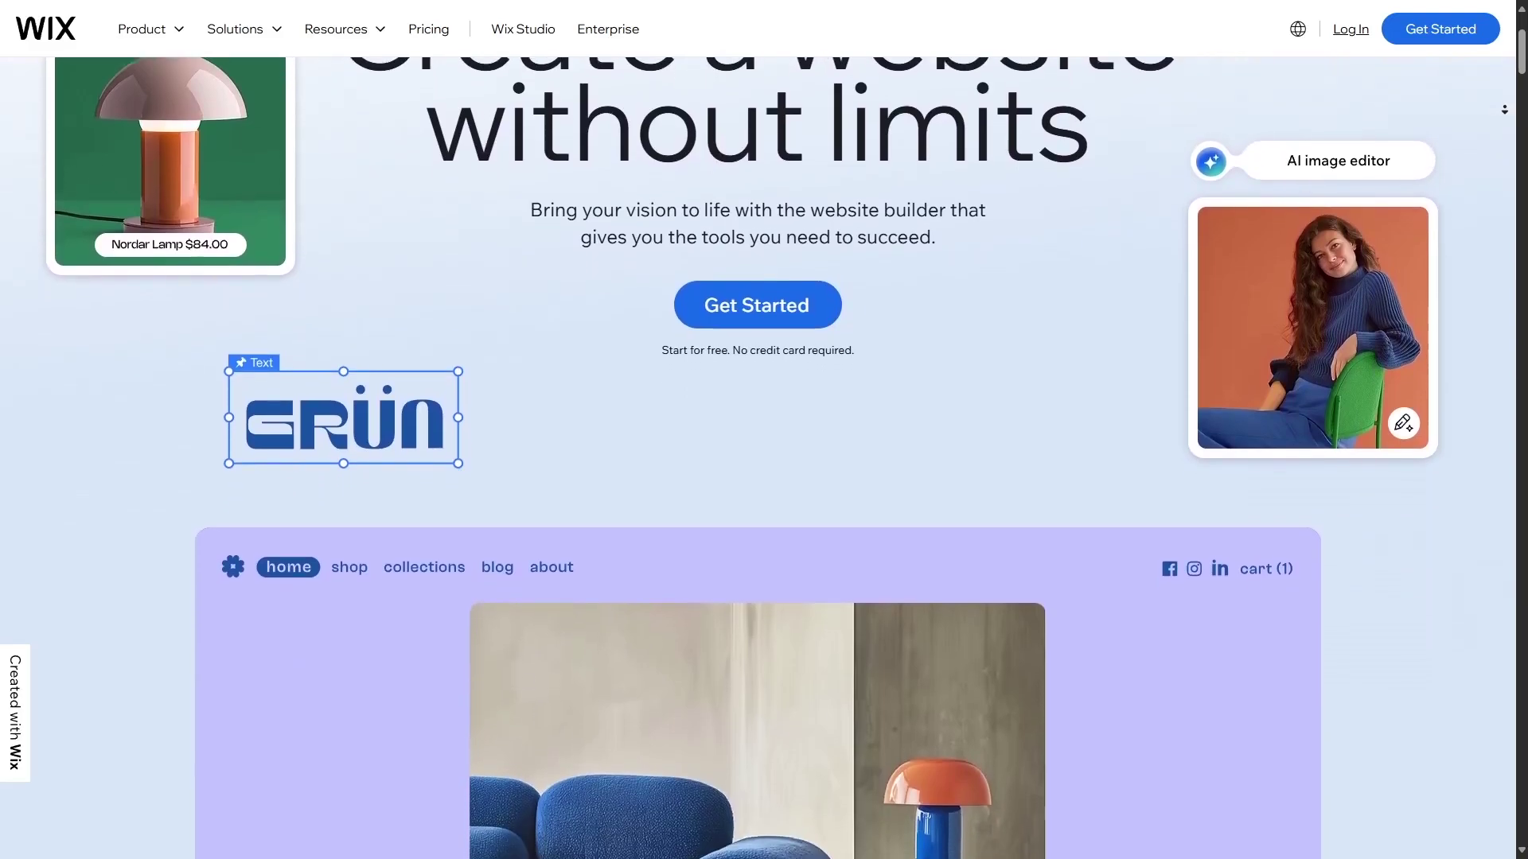
pyautogui.scroll(-10, 1521, 77)
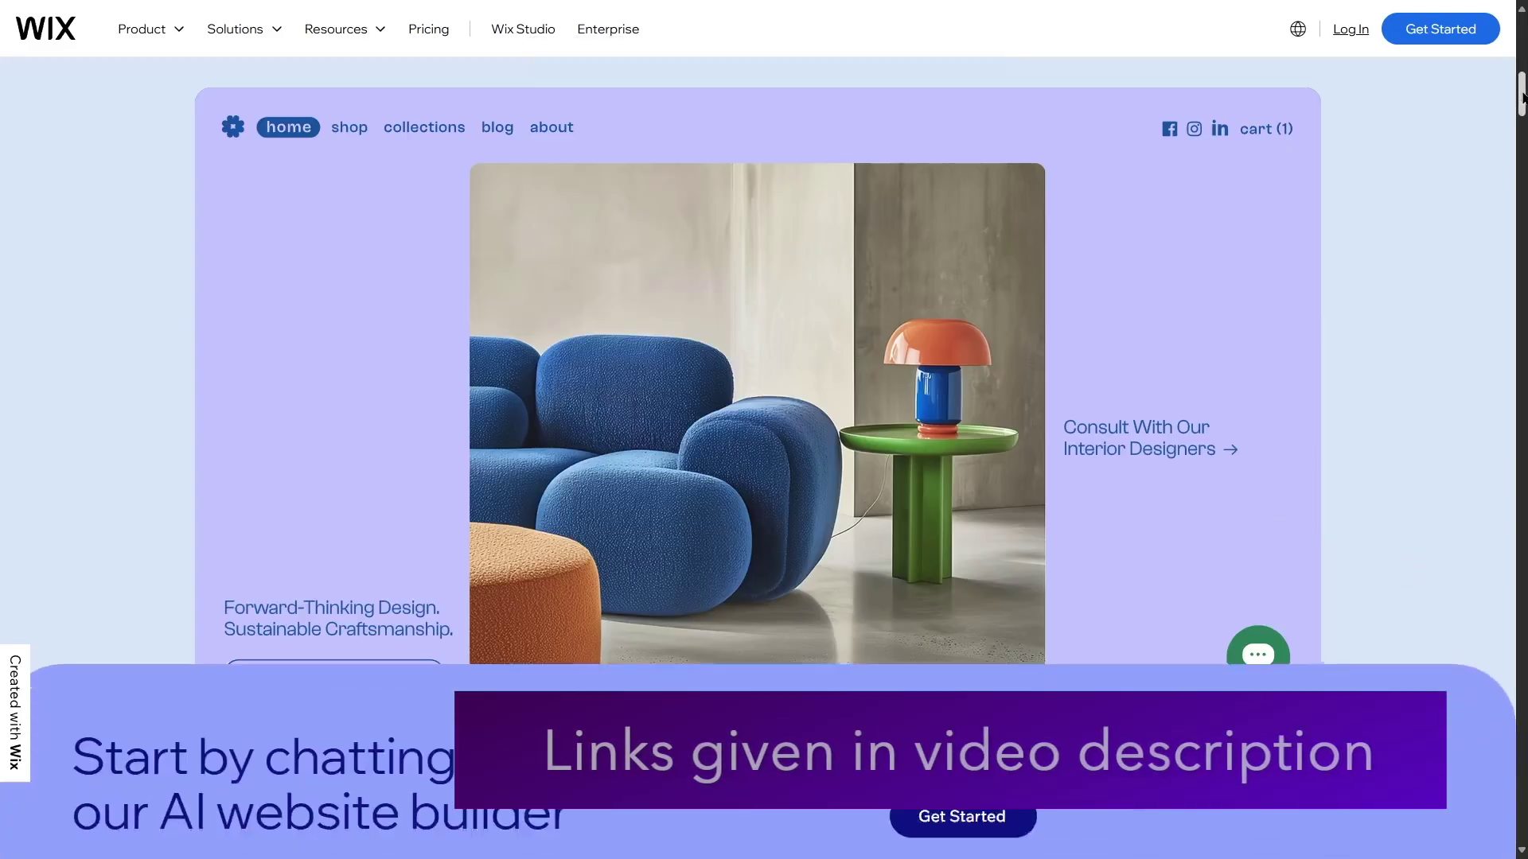
pyautogui.scroll(-15, 764, 458)
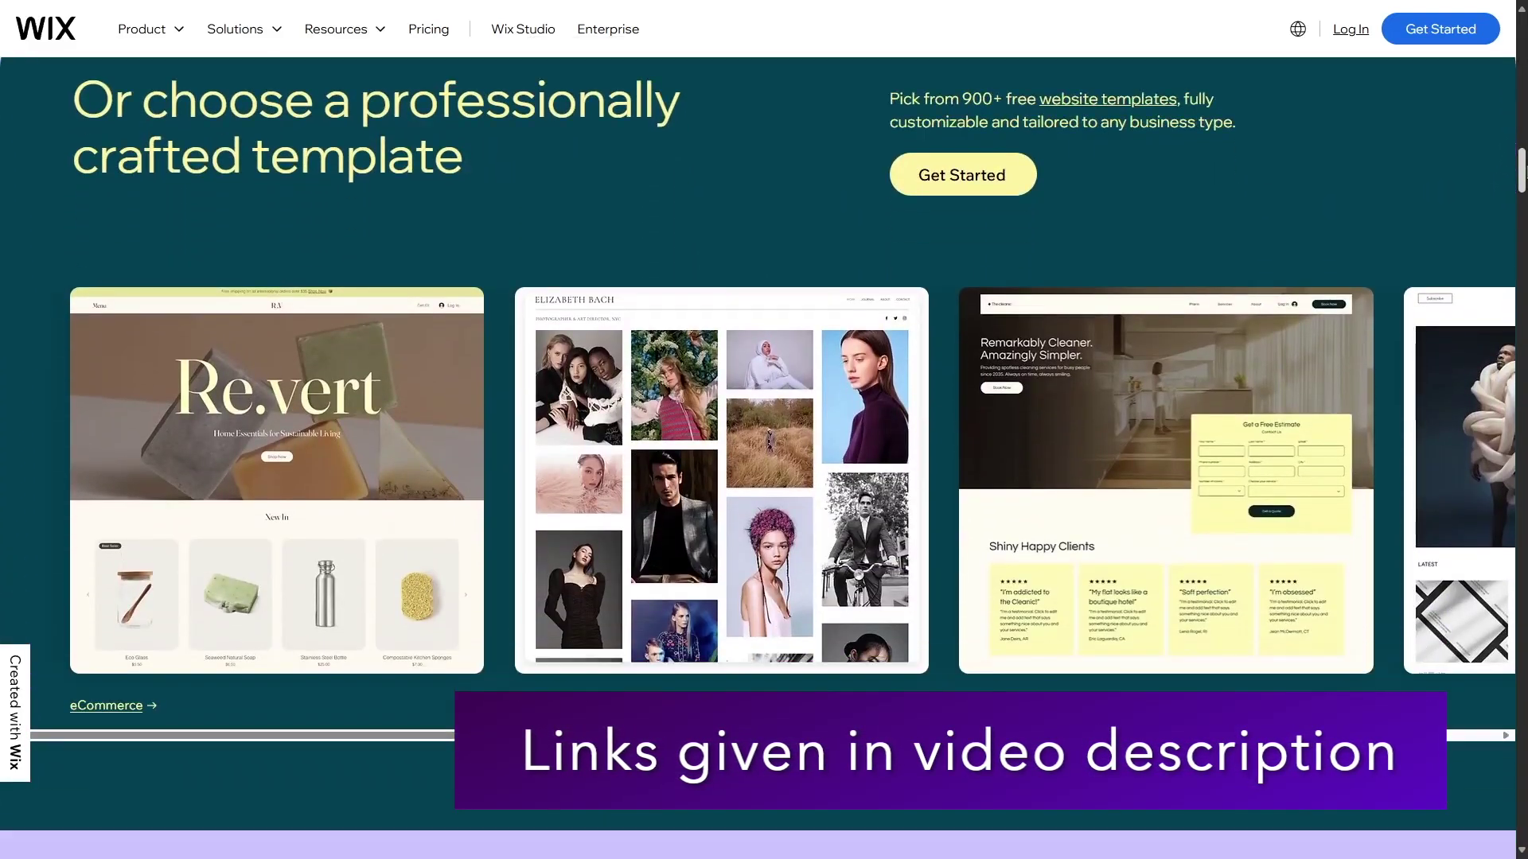
pyautogui.scroll(-10, 757, 458)
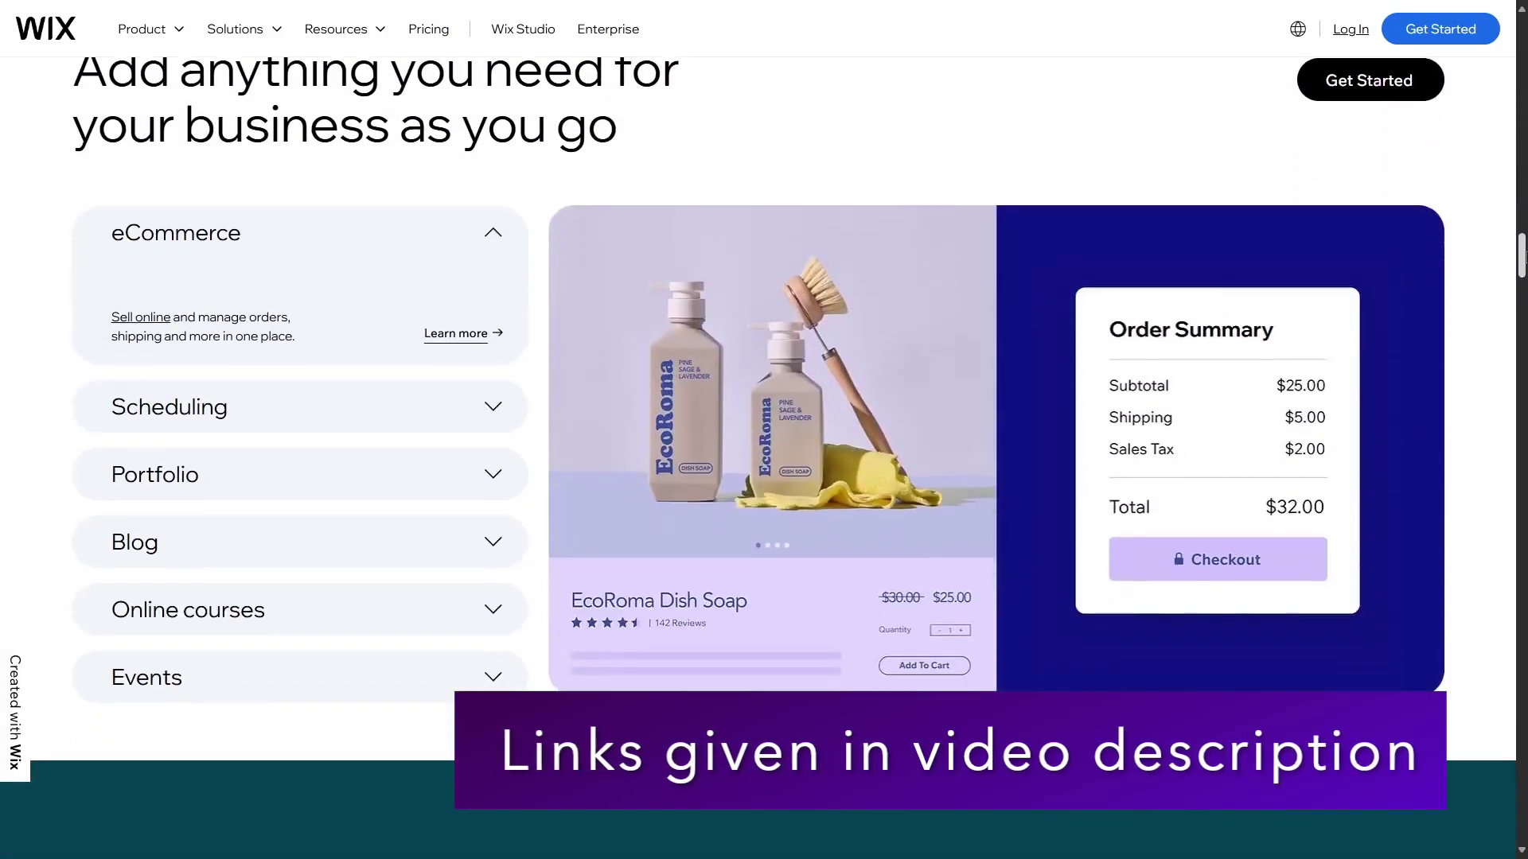
pyautogui.scroll(-2, 757, 459)
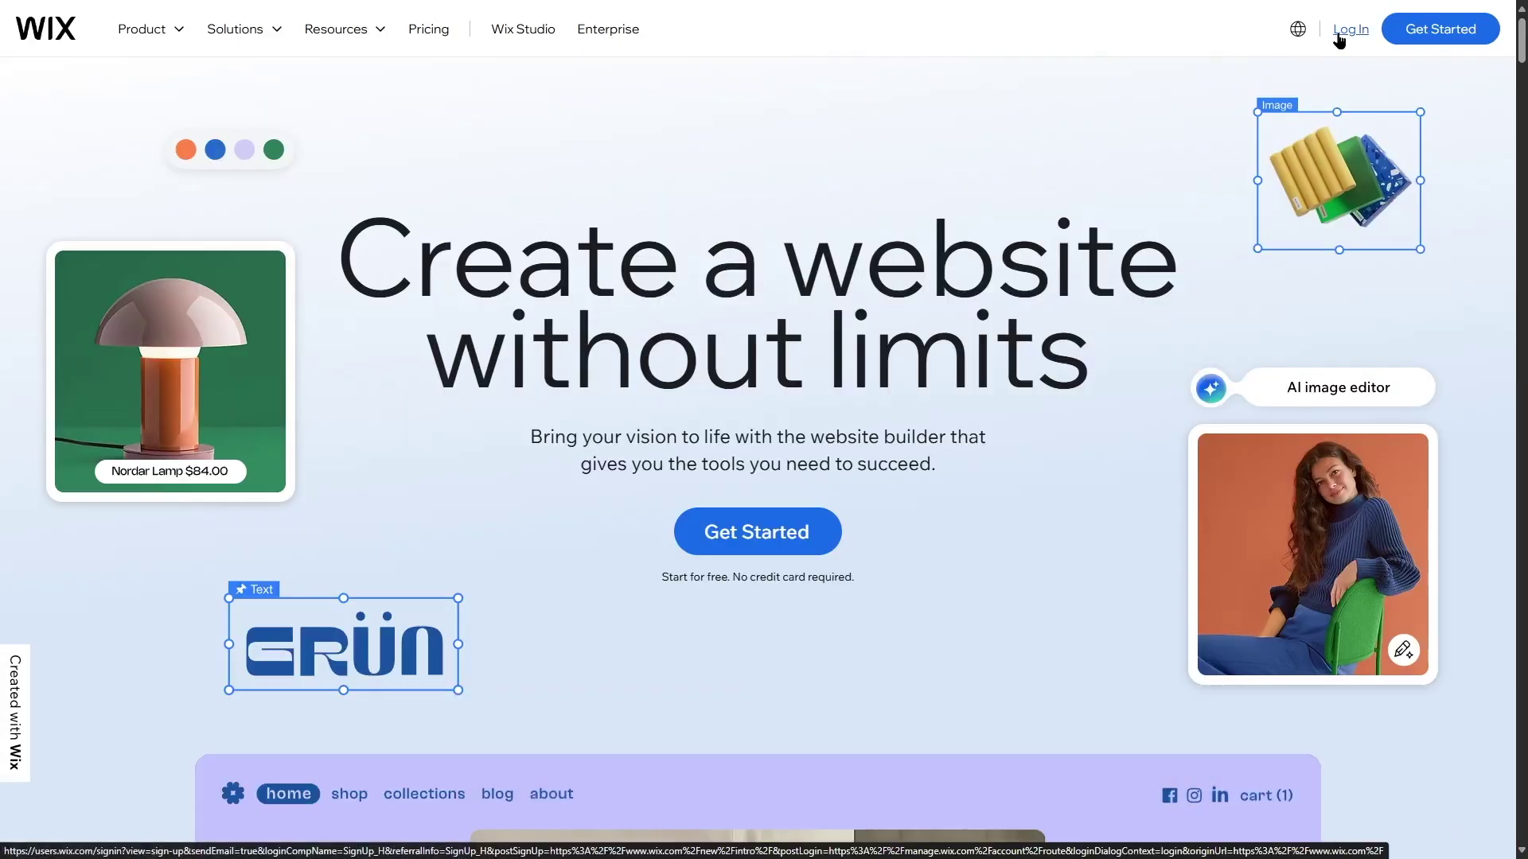
# Log in to Wix and open the dashboard of the Digiworld site.
pyautogui.click(1339, 40)
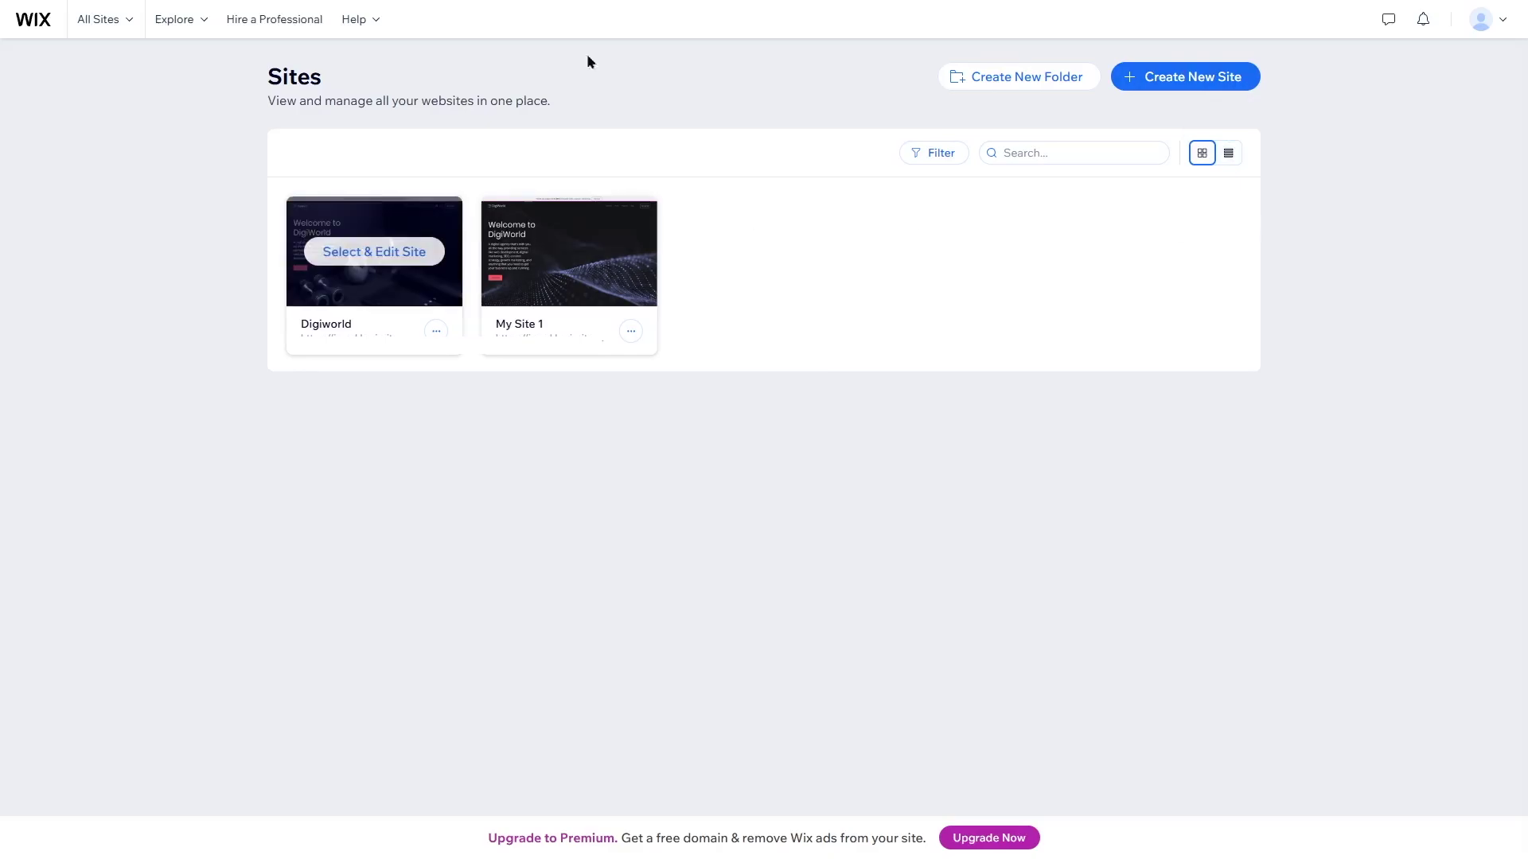
pyautogui.moveTo(446, 255)
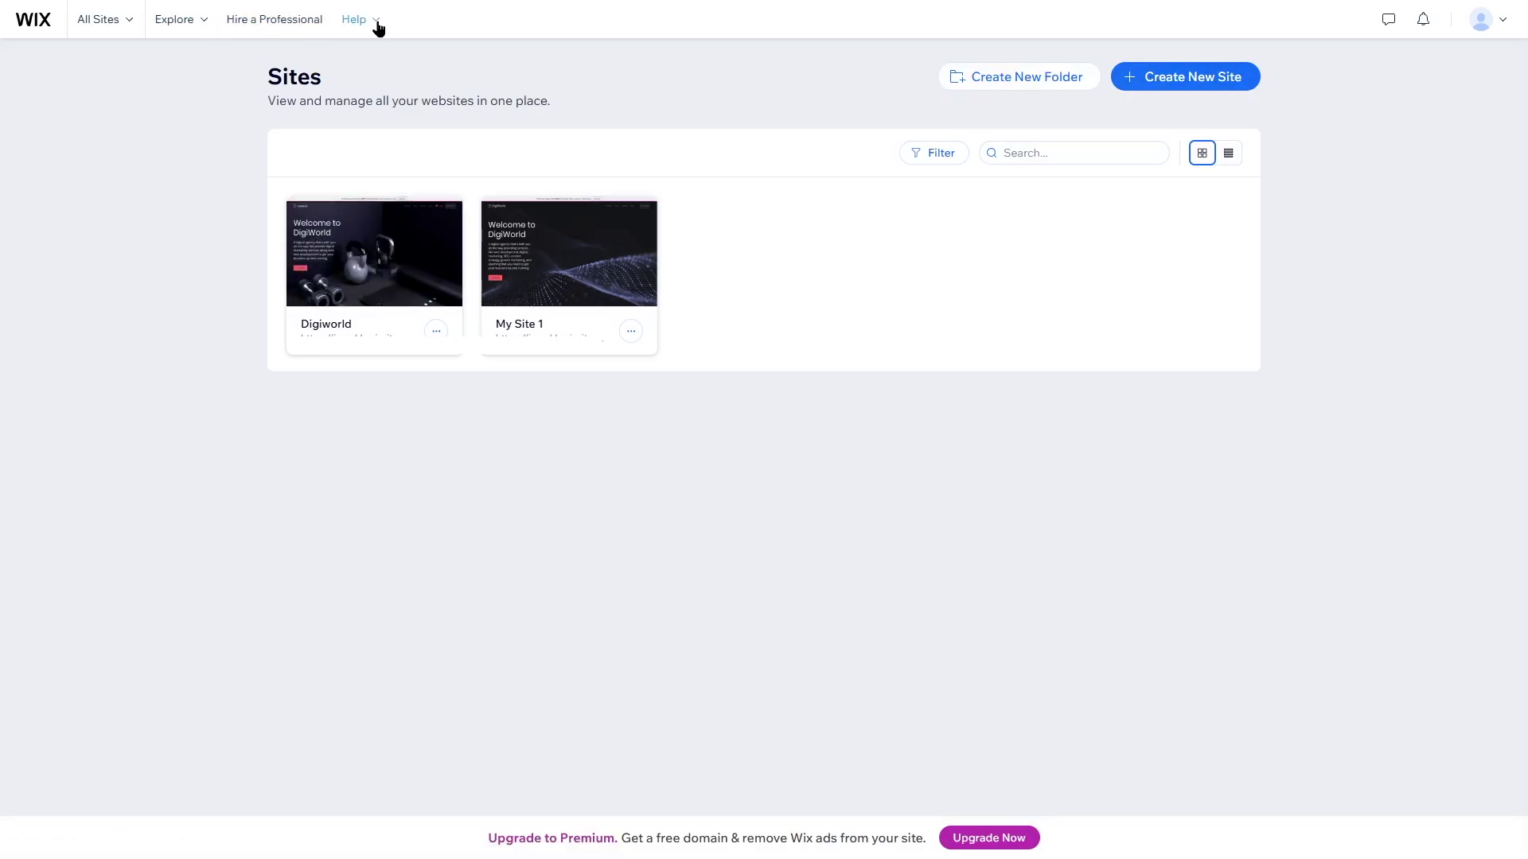
pyautogui.moveTo(347, 243)
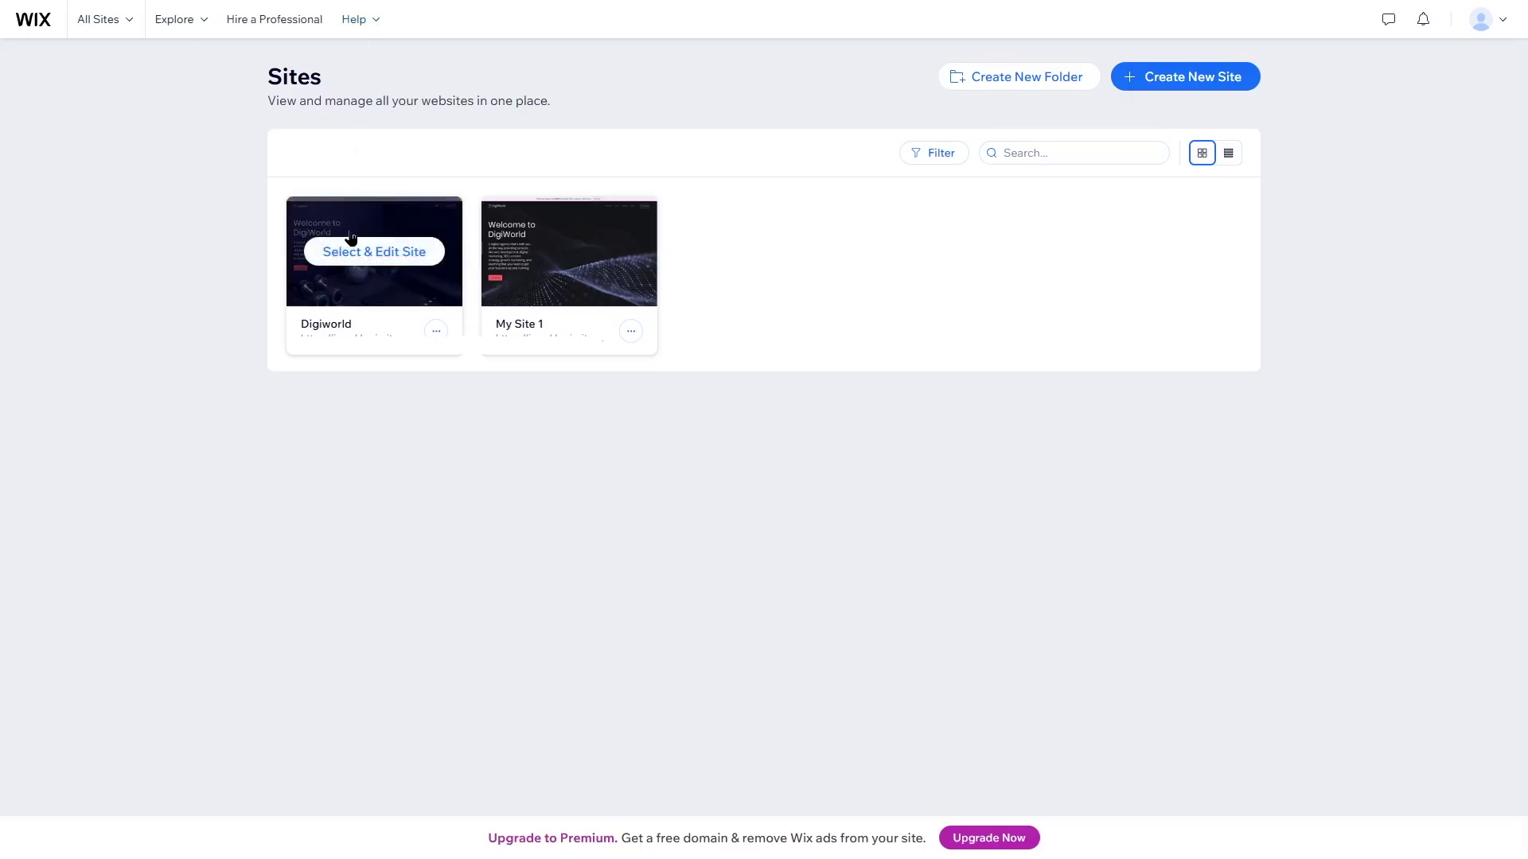
pyautogui.click(347, 253)
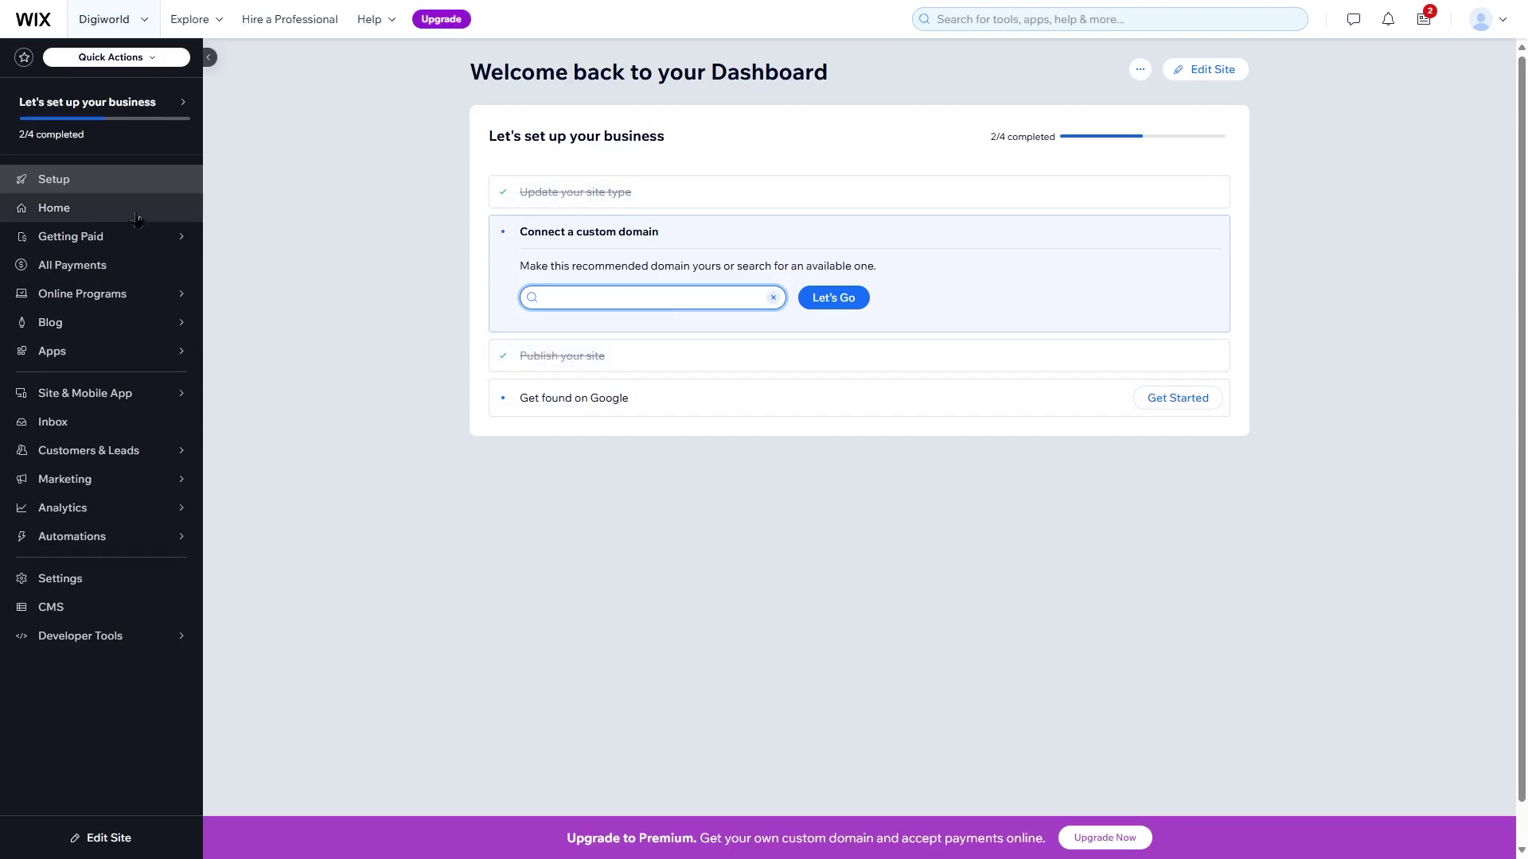
# Look over the Digiworld dashboard's submenus, from Getting Paid and Blog to Site & Mobile App and Analytics.
pyautogui.moveTo(93, 243)
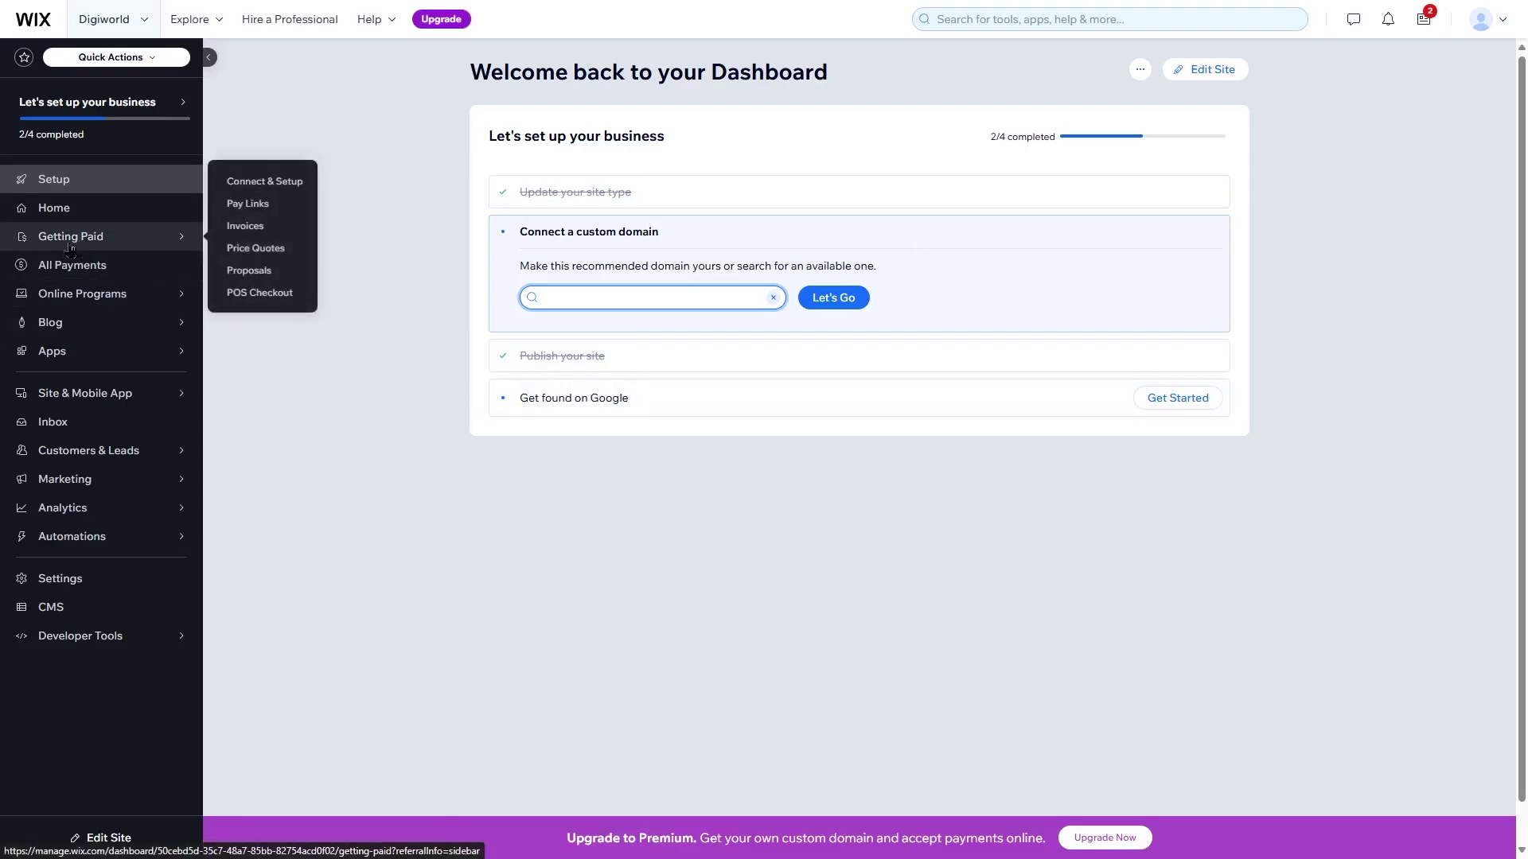
pyautogui.moveTo(80, 306)
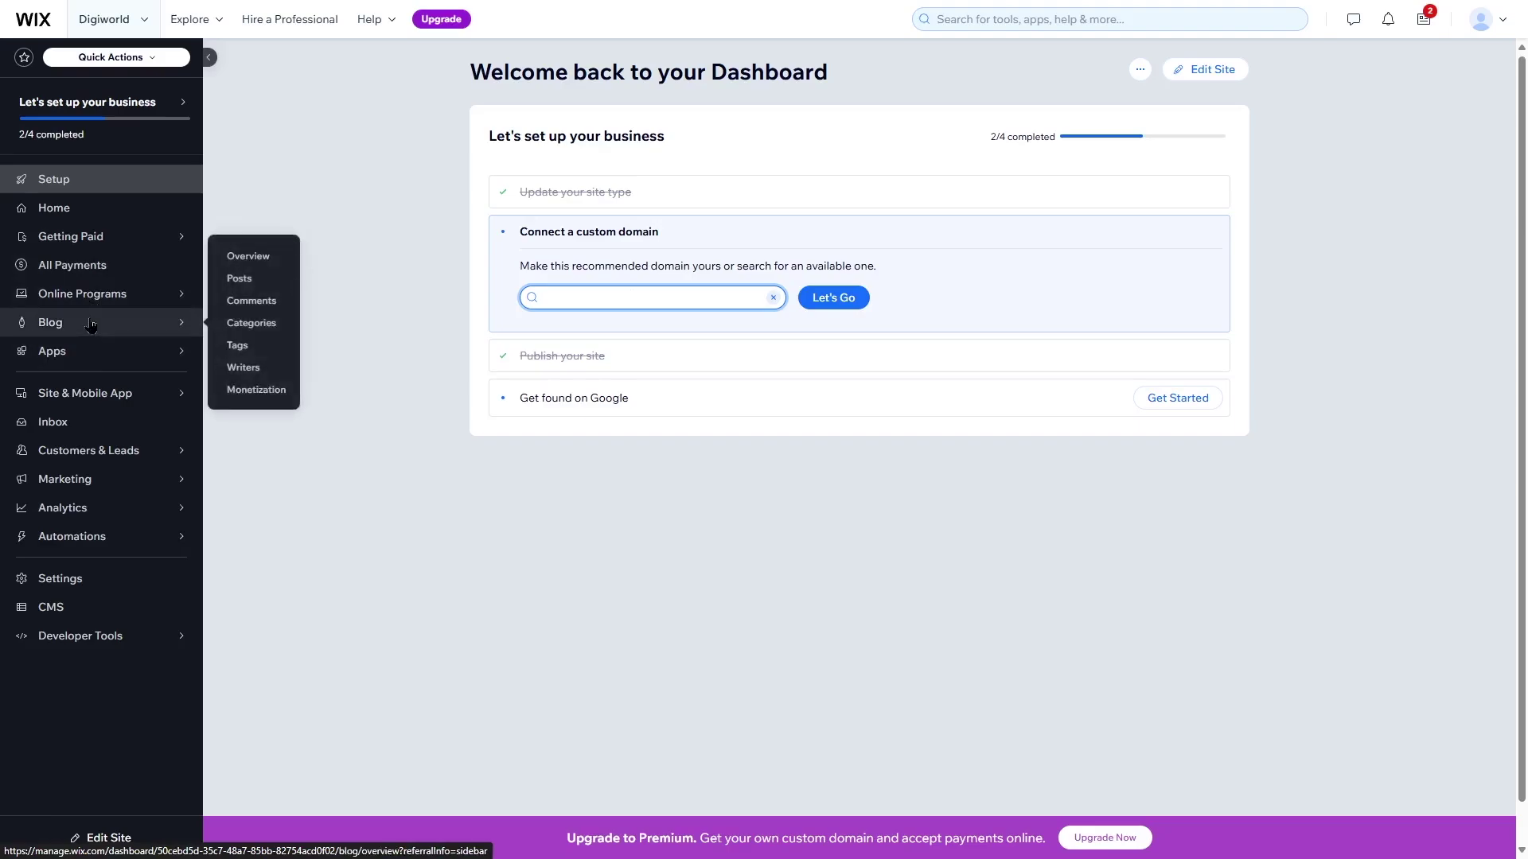
pyautogui.moveTo(96, 408)
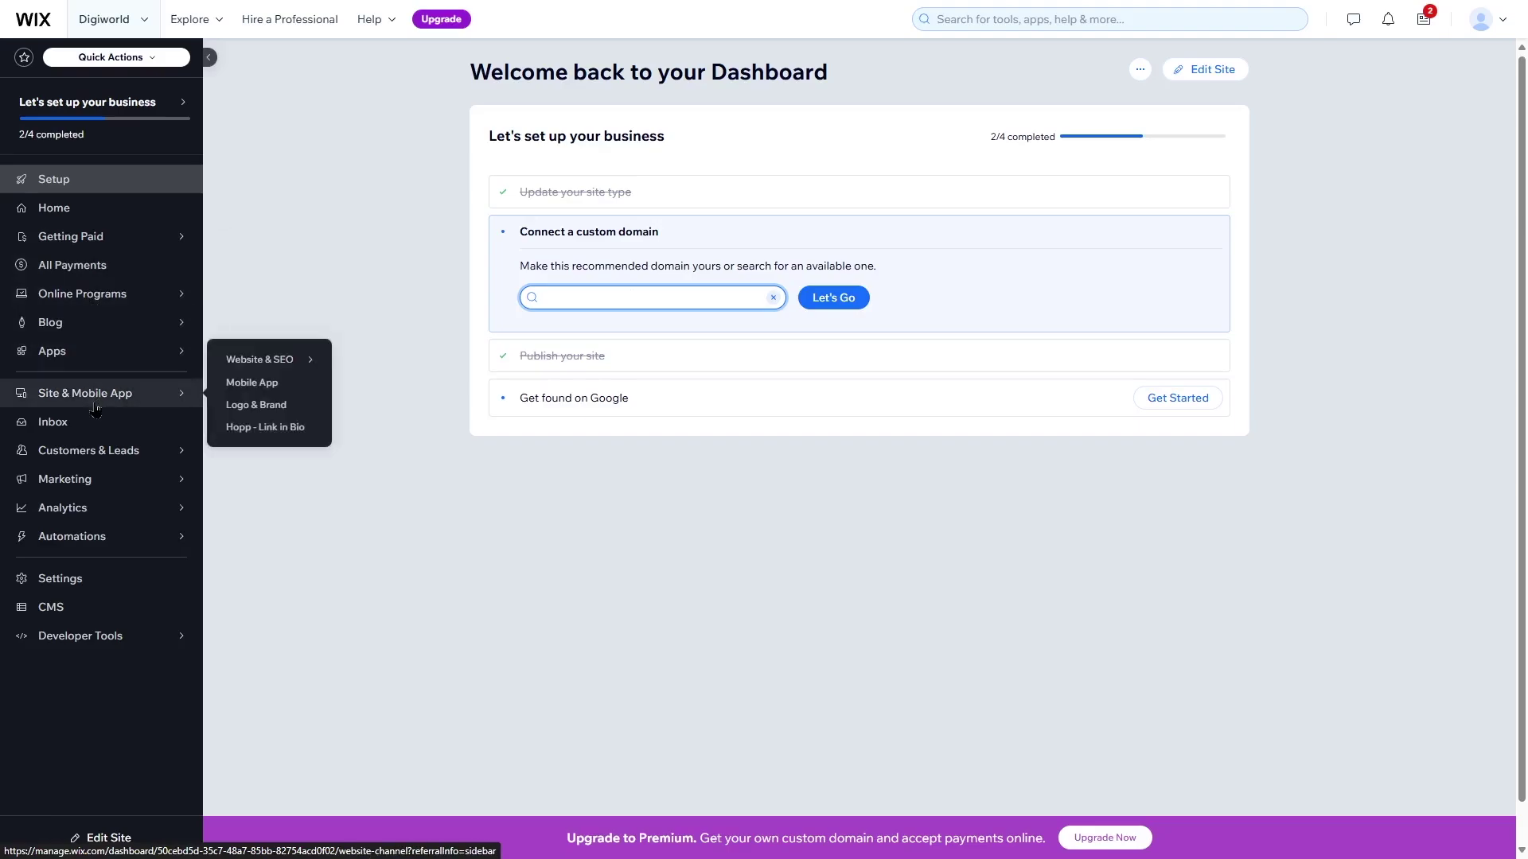
pyautogui.moveTo(91, 519)
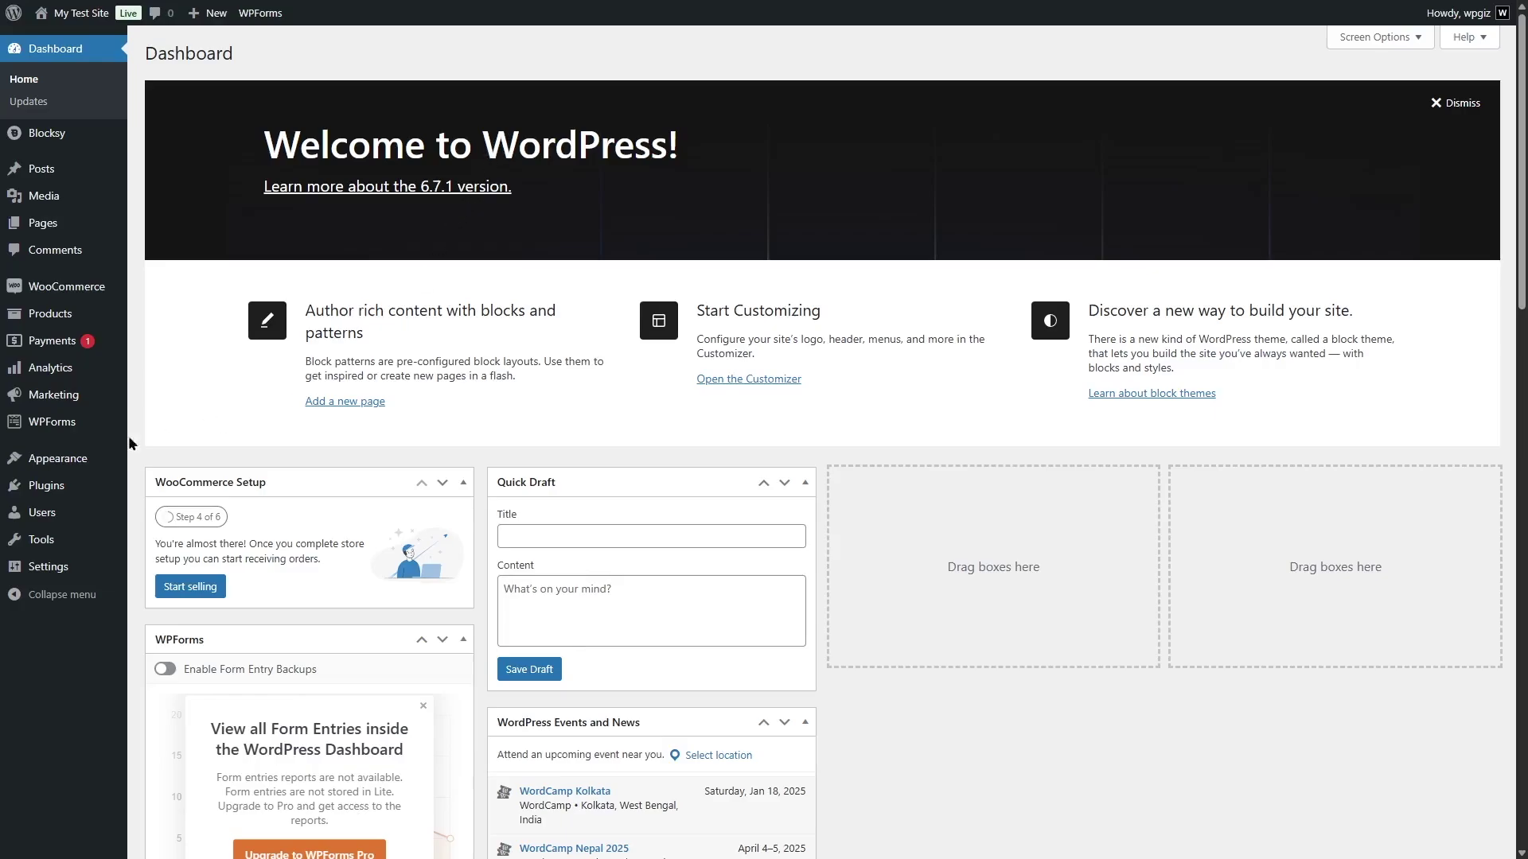
# Switch to the WordPress dashboard, open the Add Themes page and browse the popular themes.
pyautogui.moveTo(72, 460)
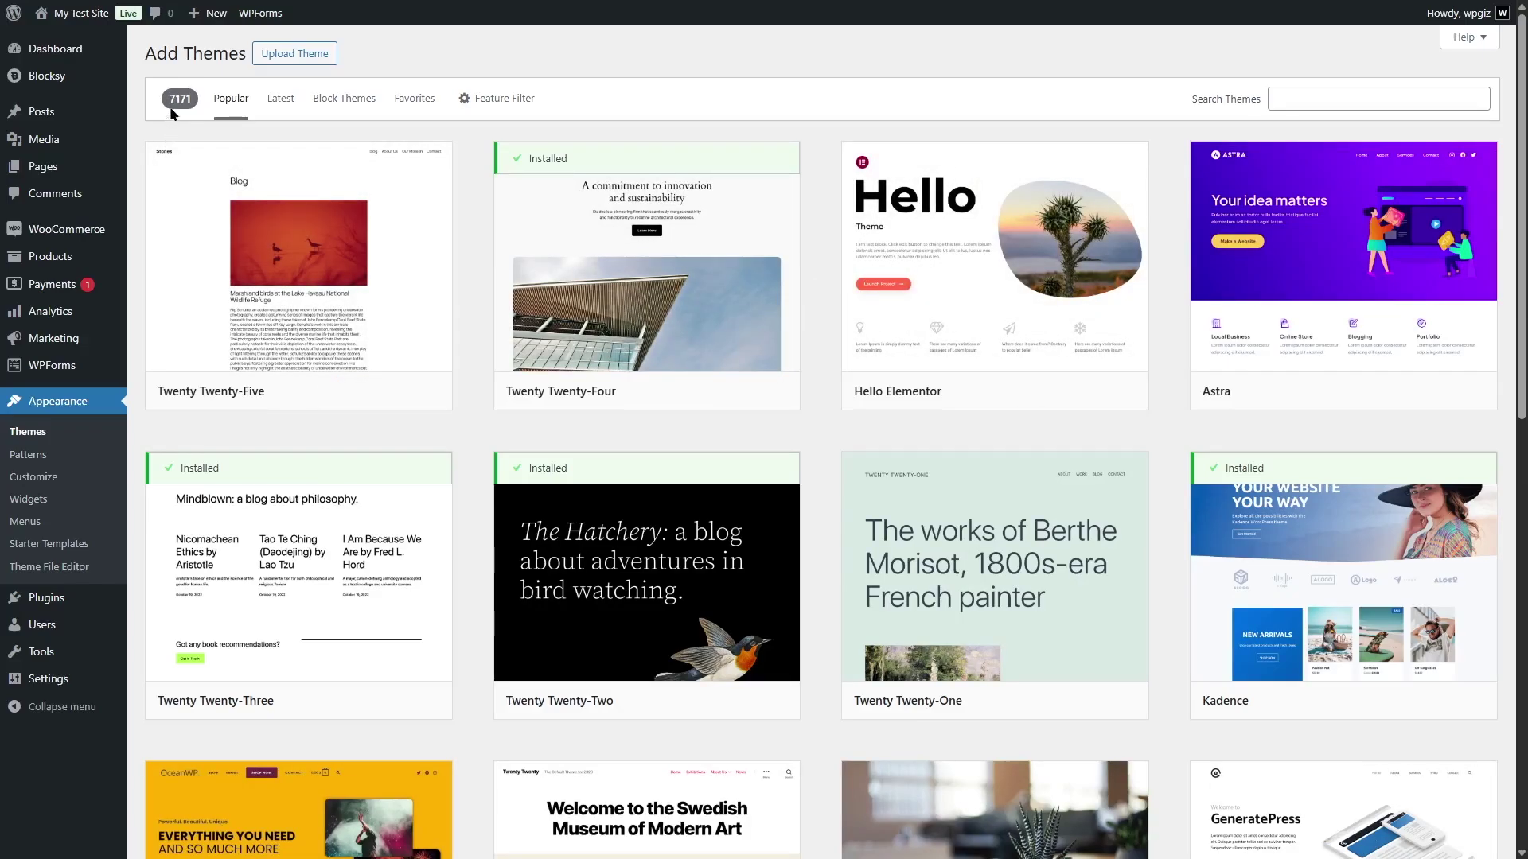
pyautogui.scroll(-5, 966, 293)
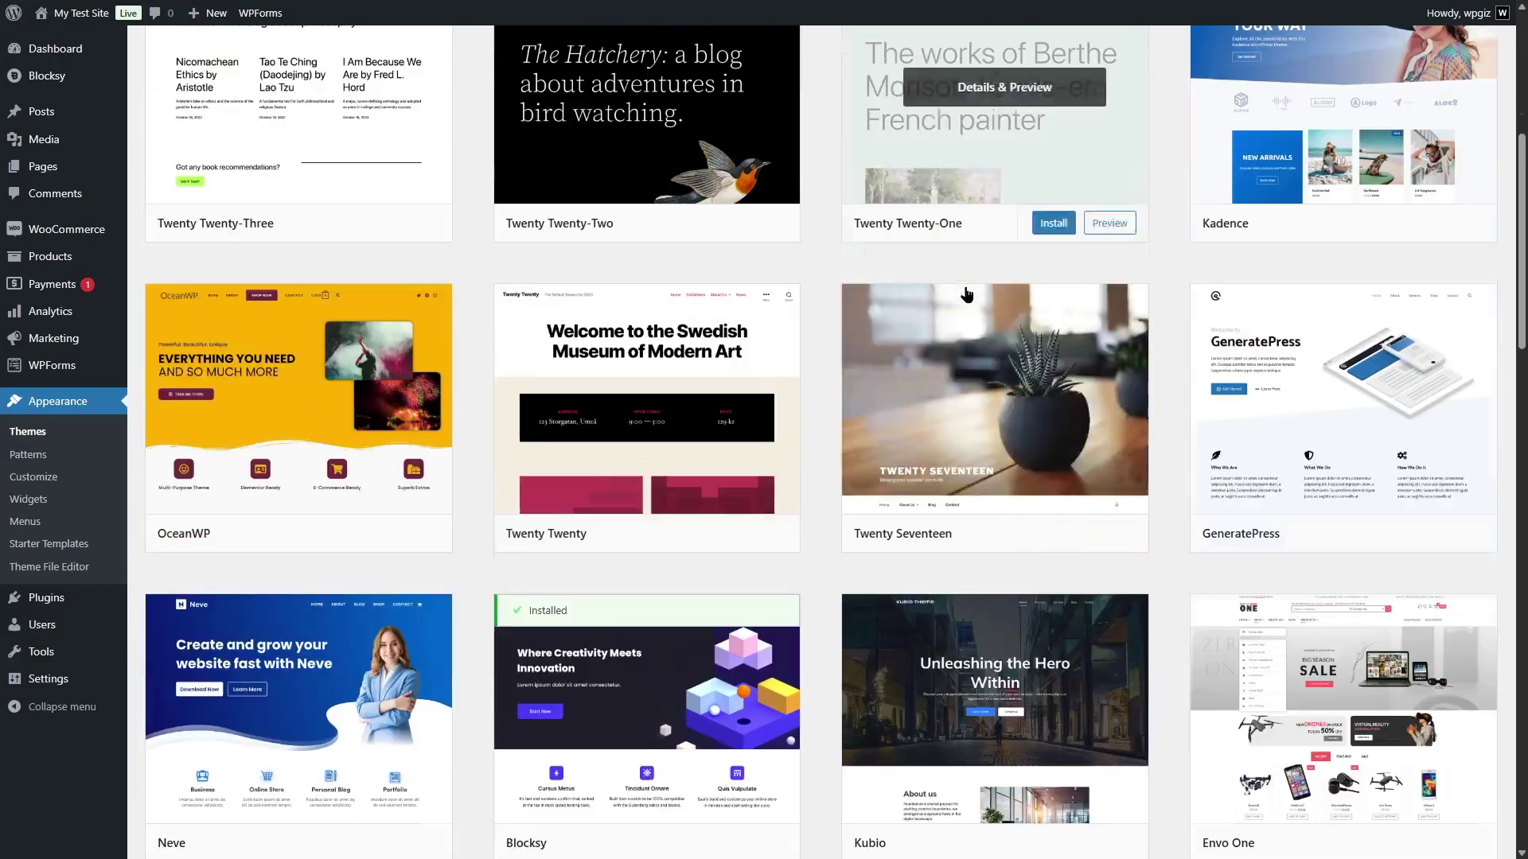
pyautogui.scroll(-10, 965, 293)
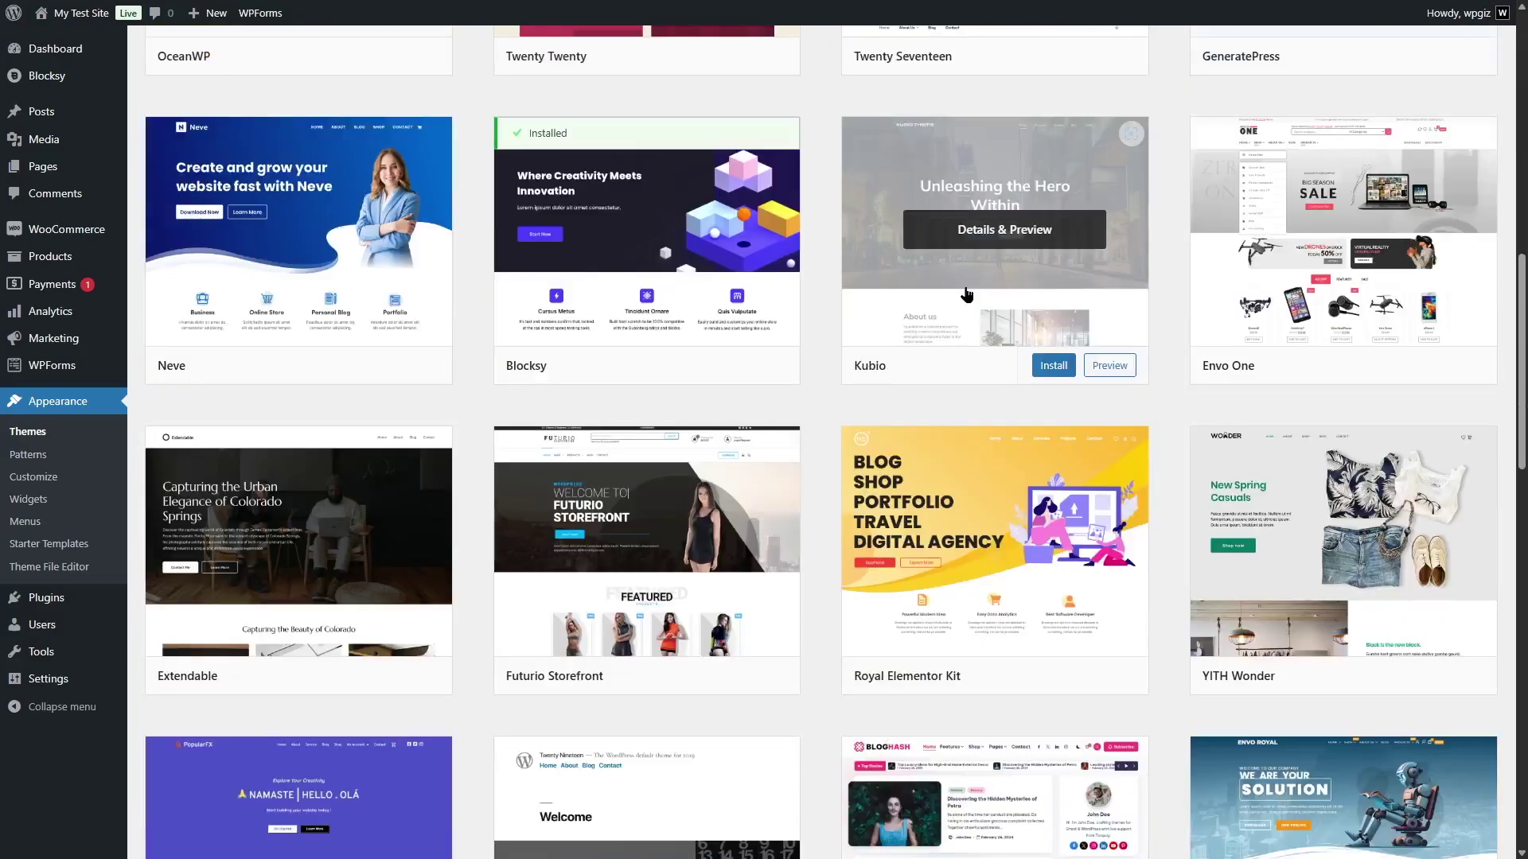
pyautogui.scroll(5, 562, 321)
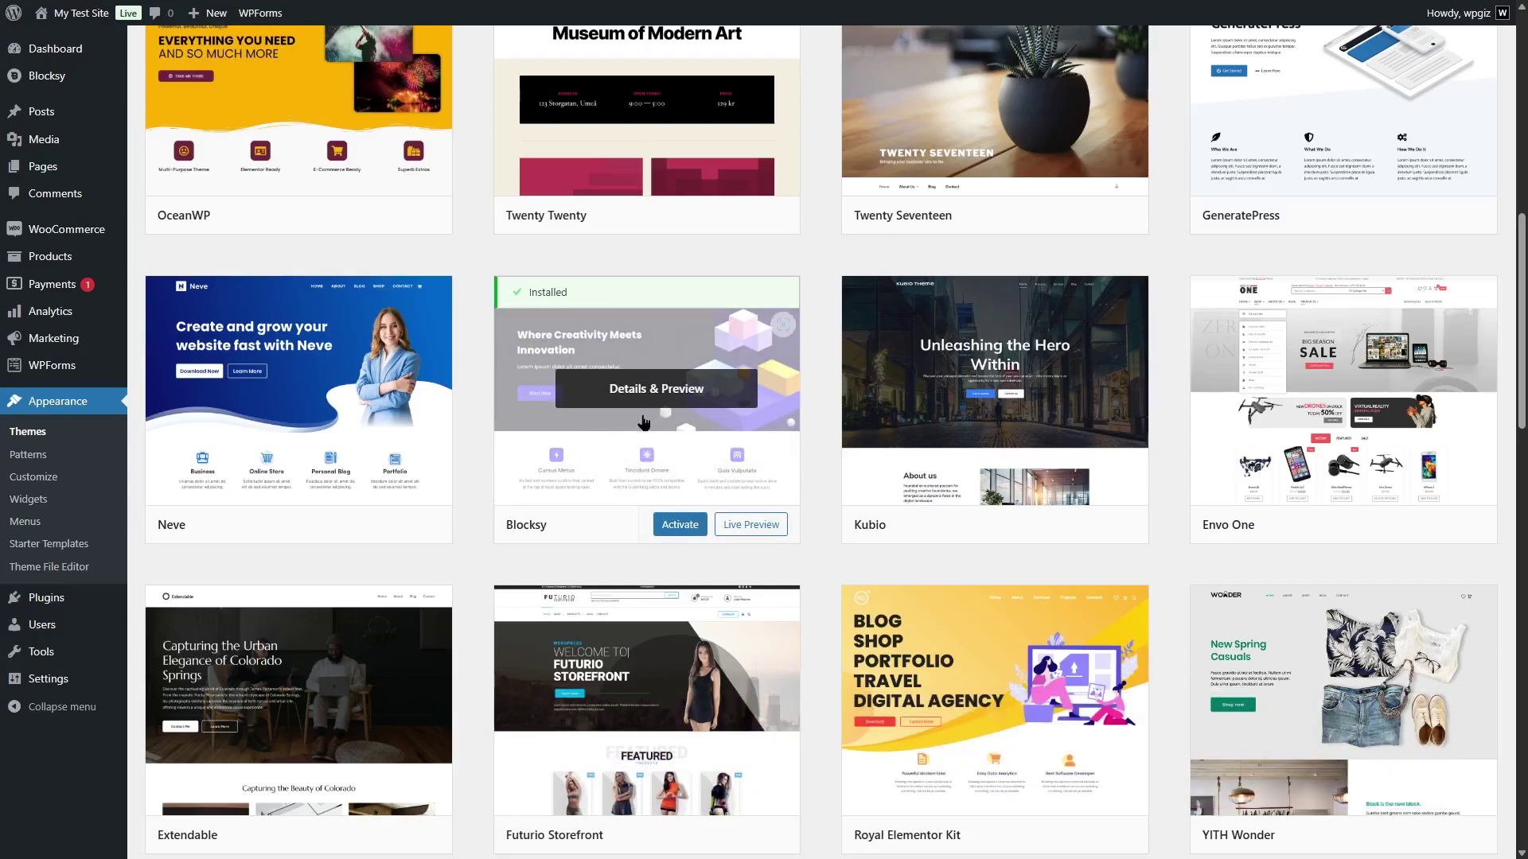
pyautogui.scroll(-8, 594, 360)
pyautogui.scroll(-1, 644, 421)
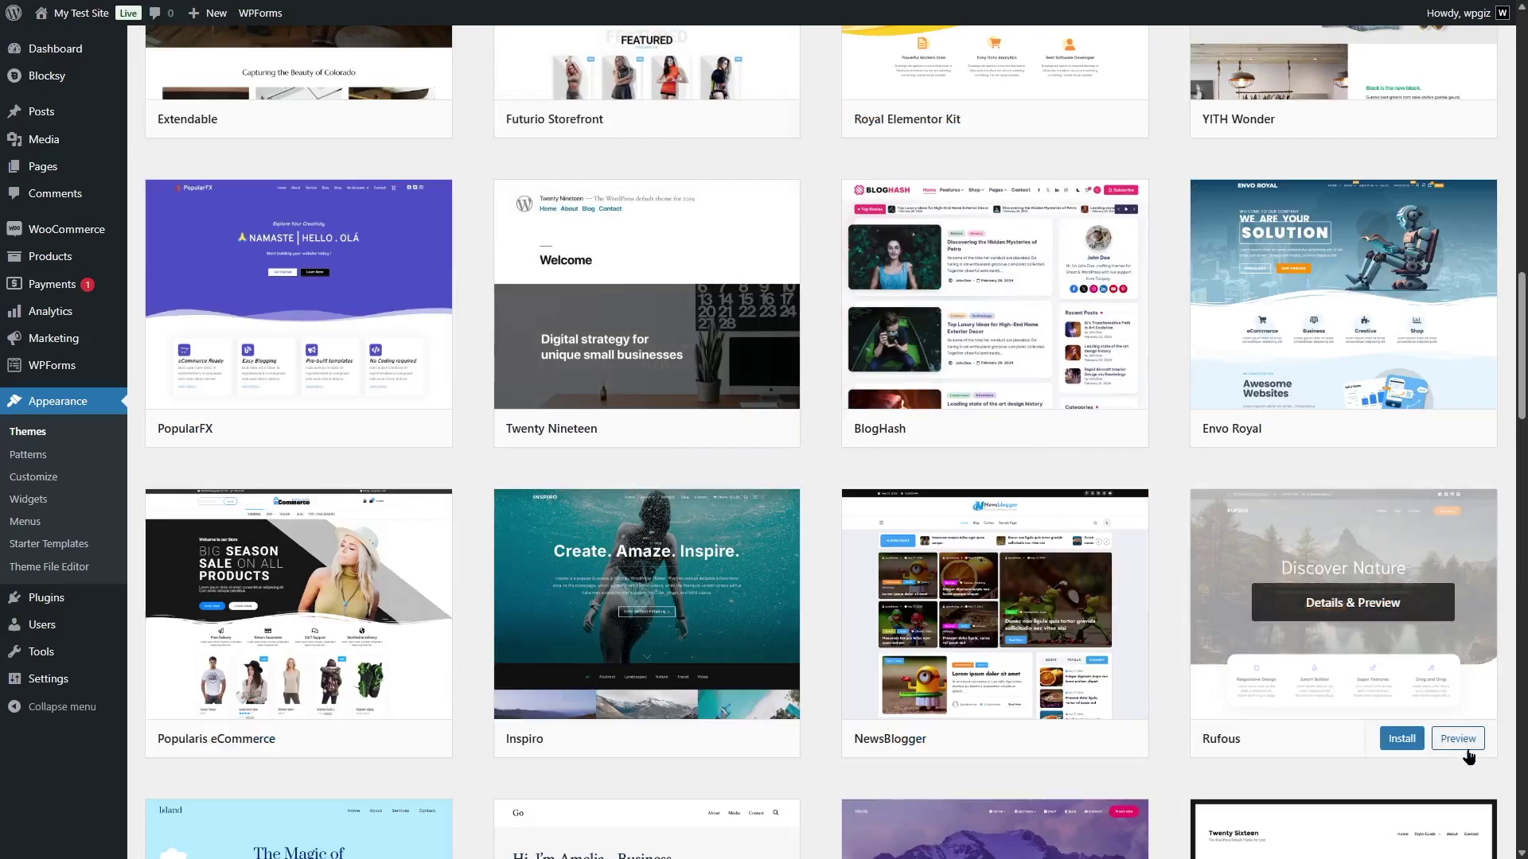
pyautogui.scroll(-6, 1031, 620)
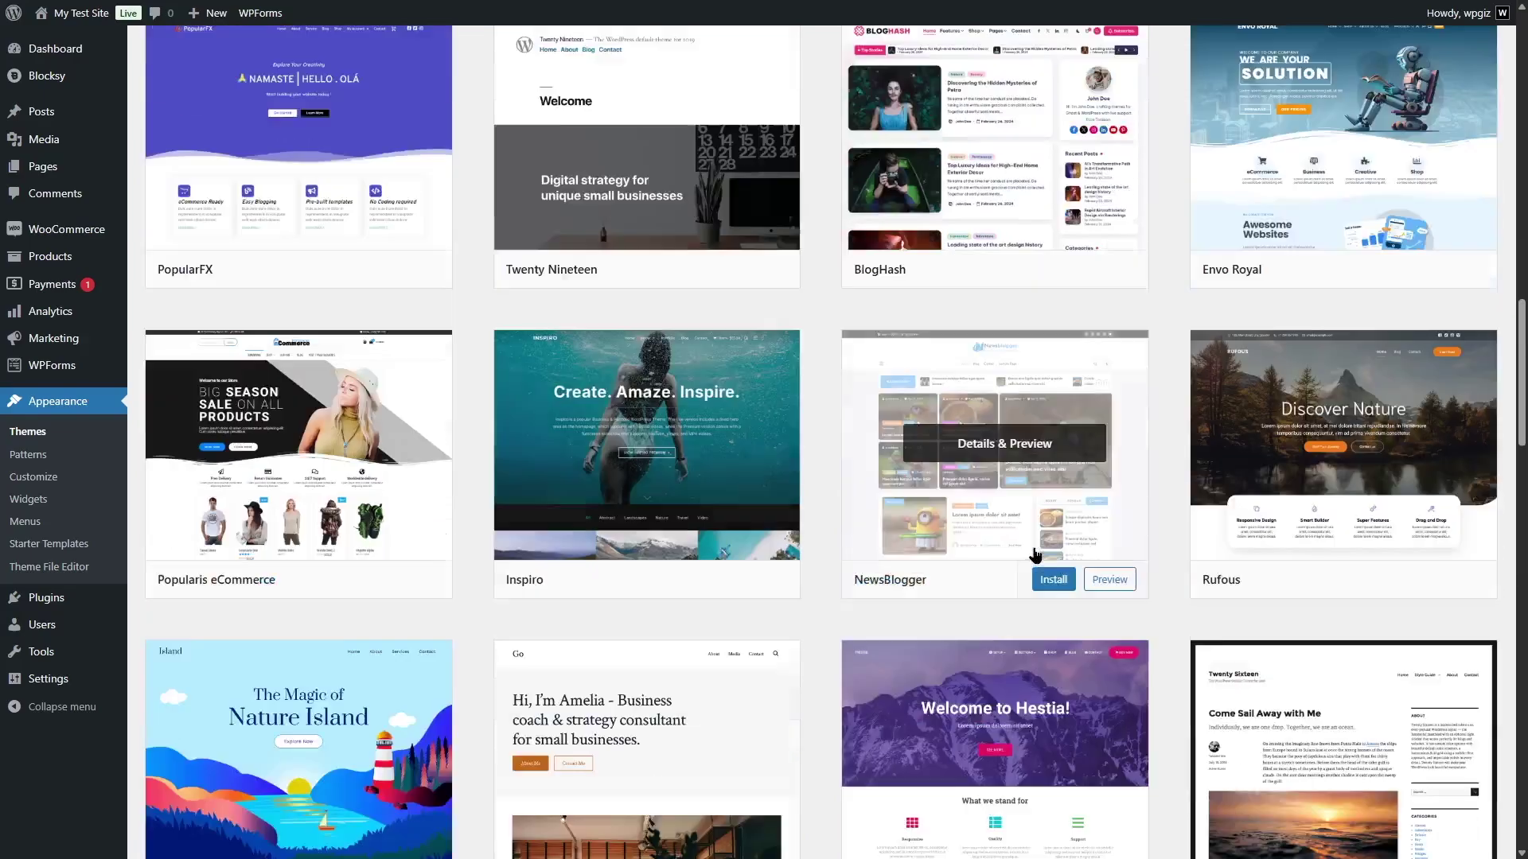
pyautogui.scroll(-2, 1033, 559)
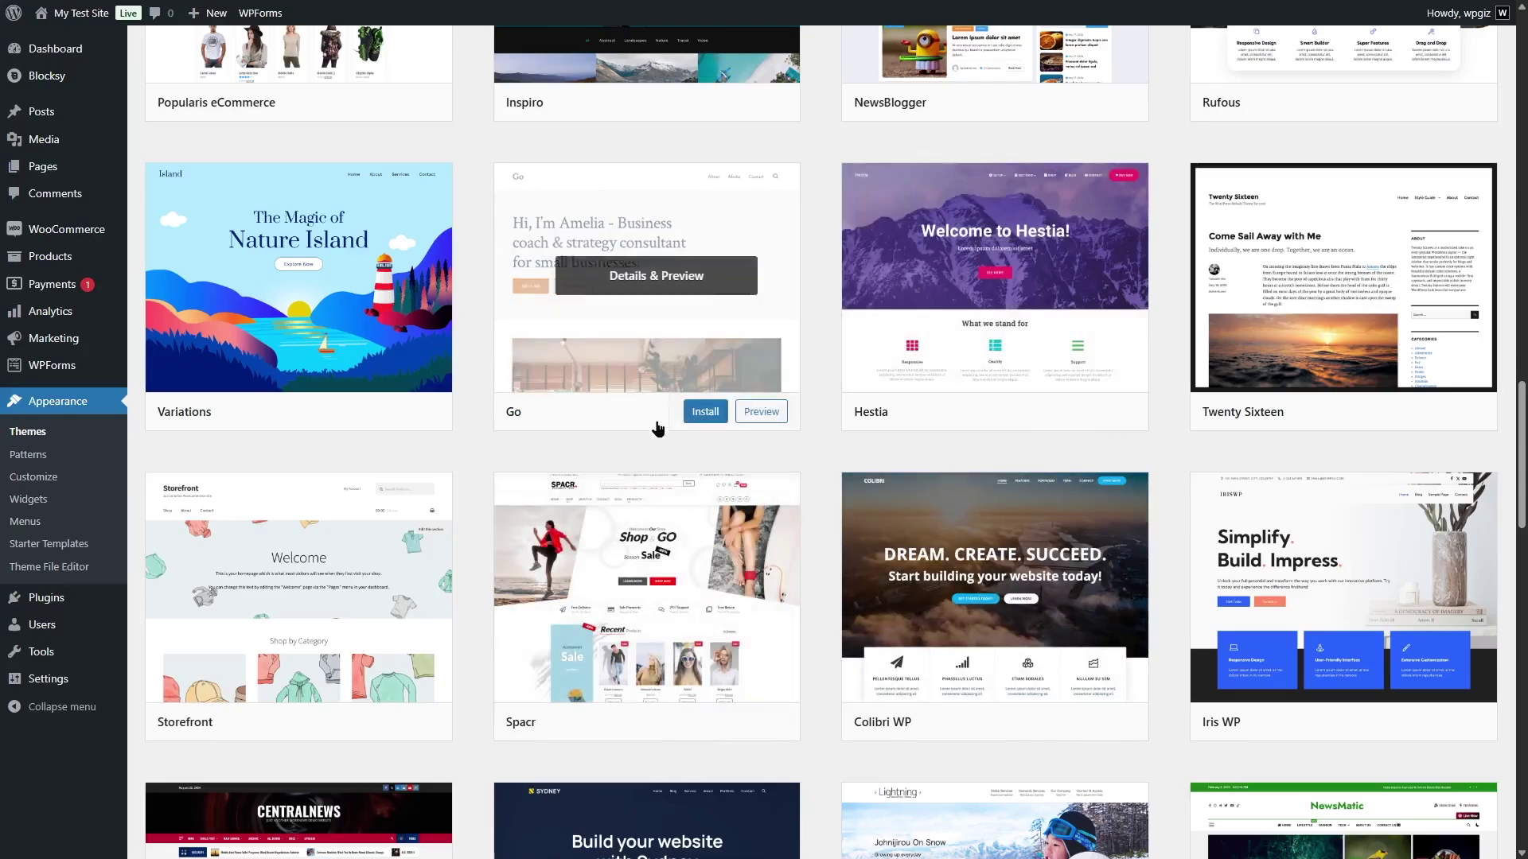
pyautogui.scroll(10, 662, 436)
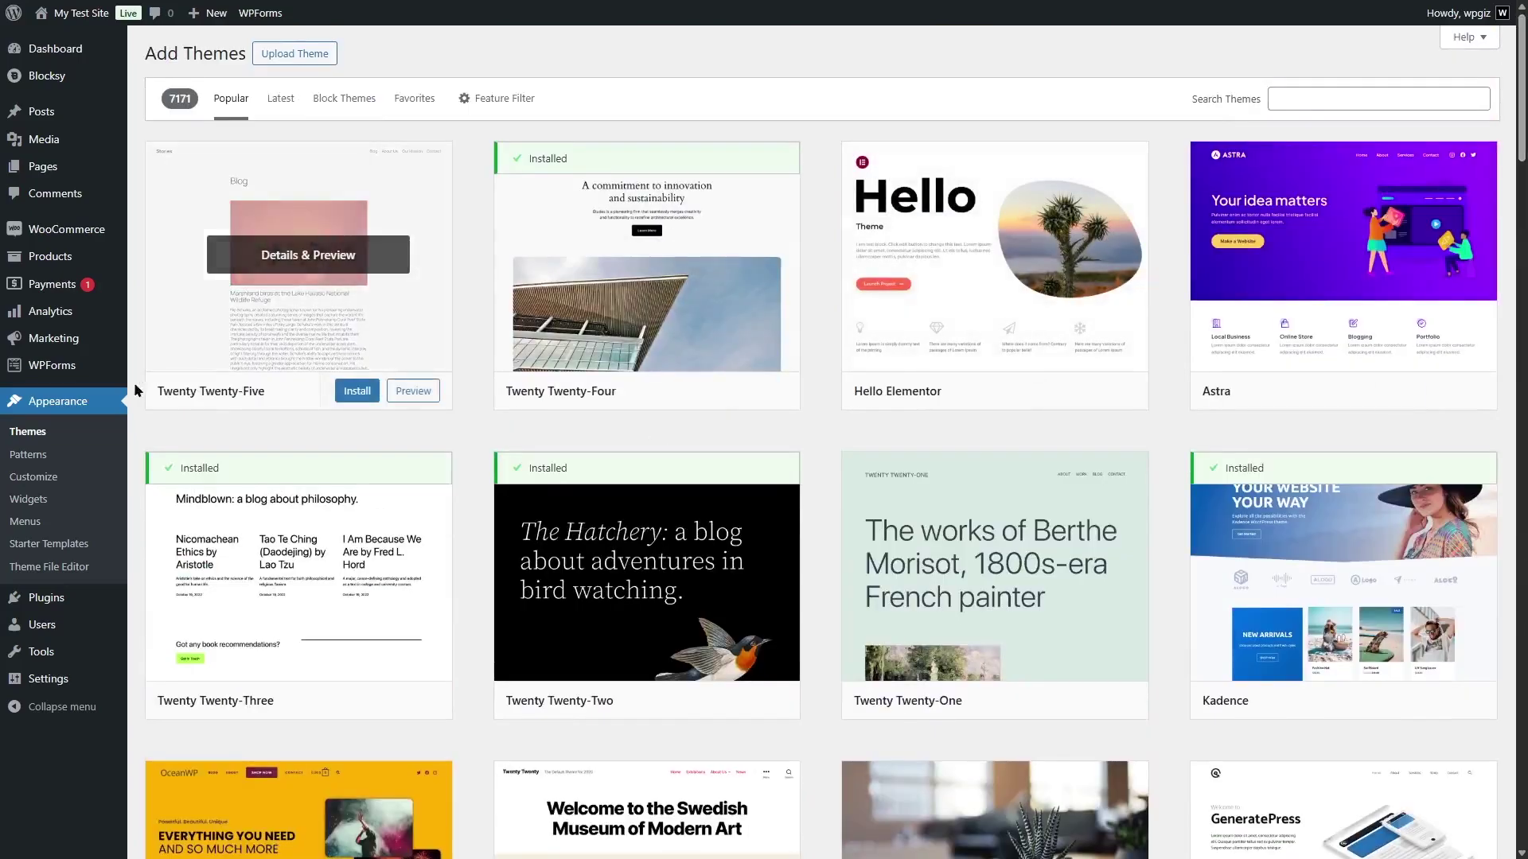
# Check the installed WordPress themes and browse the Blocksy theme's starter sites.
pyautogui.click(24, 437)
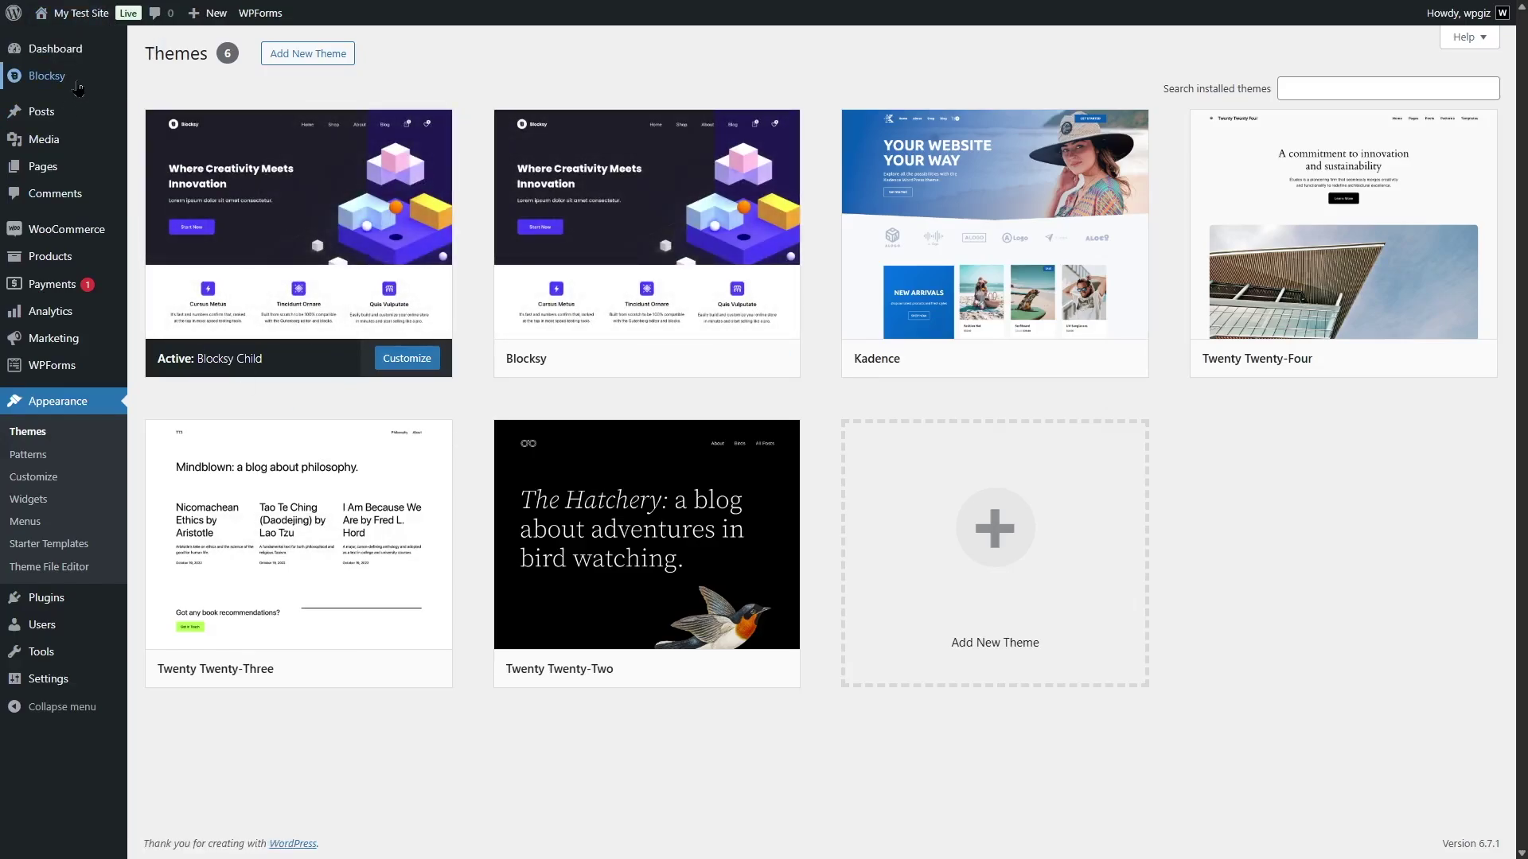
pyautogui.click(48, 76)
pyautogui.click(707, 237)
pyautogui.scroll(-3, 708, 236)
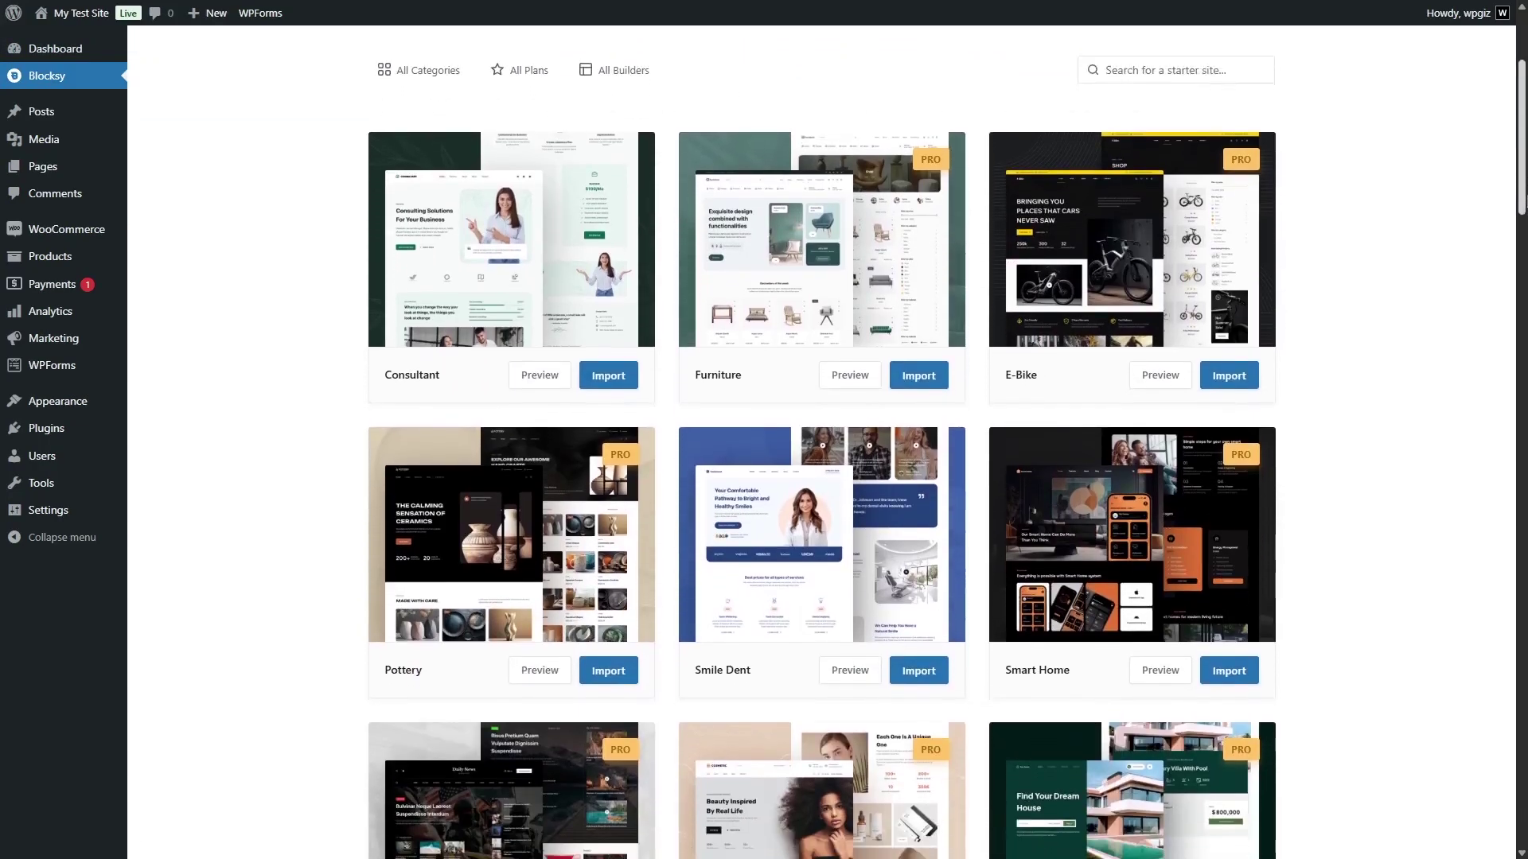
pyautogui.scroll(-5, 821, 478)
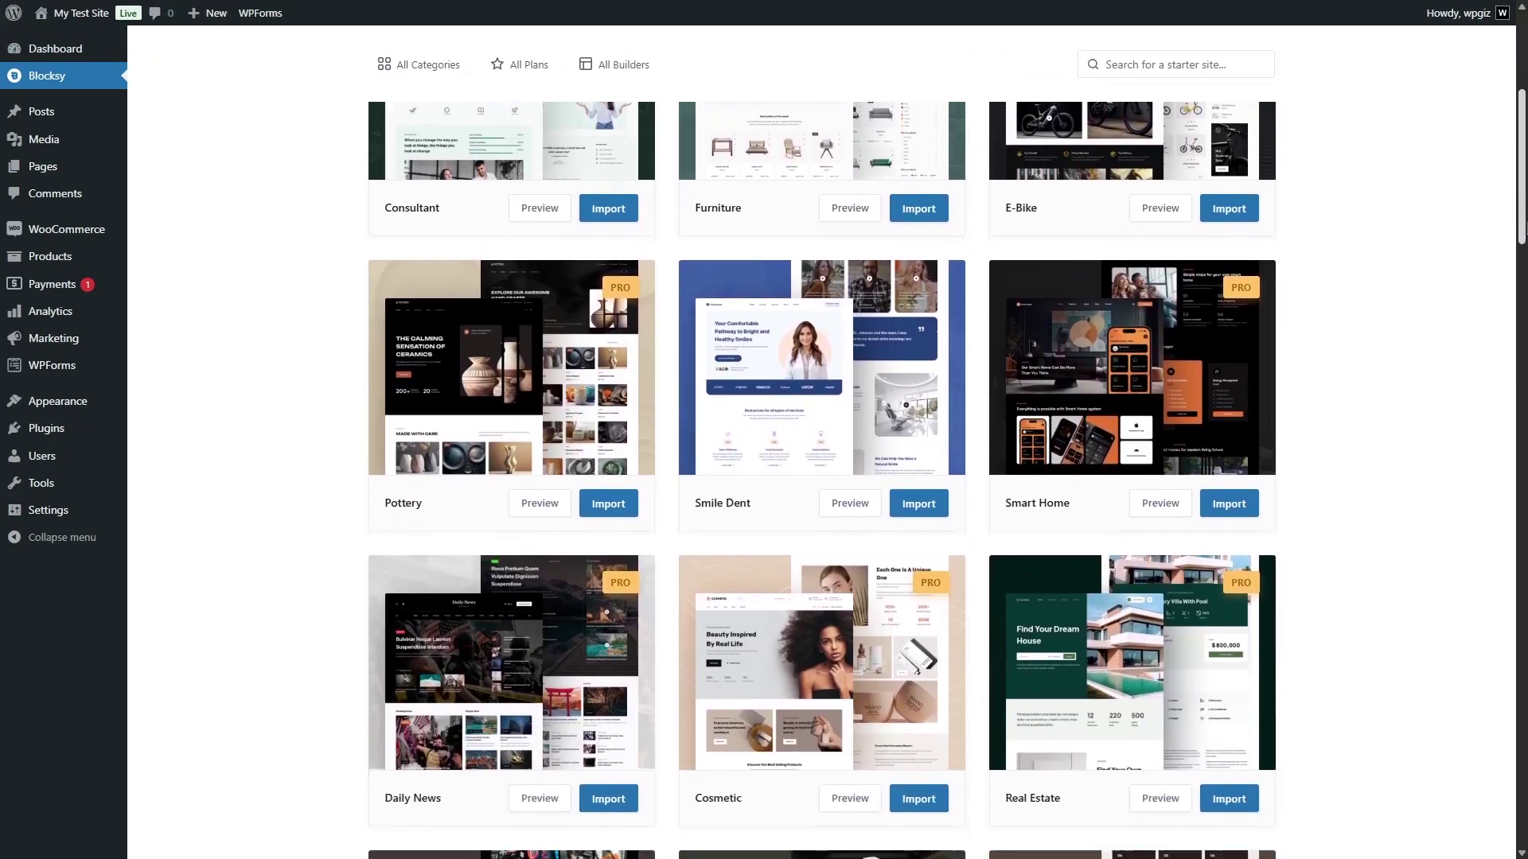
pyautogui.scroll(-12, 821, 478)
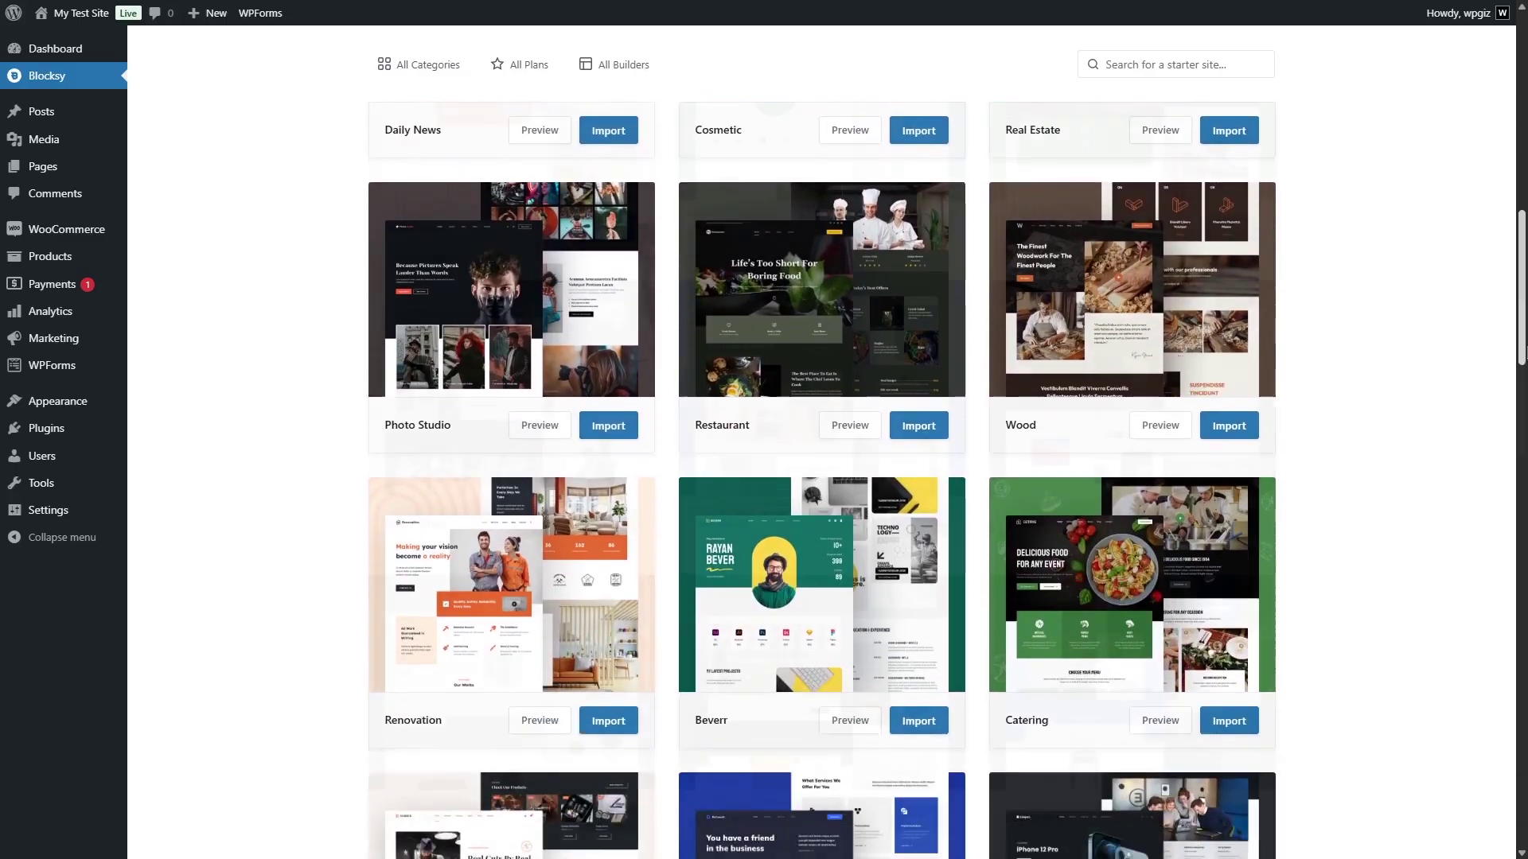
pyautogui.scroll(14, 821, 478)
pyautogui.scroll(7, 821, 477)
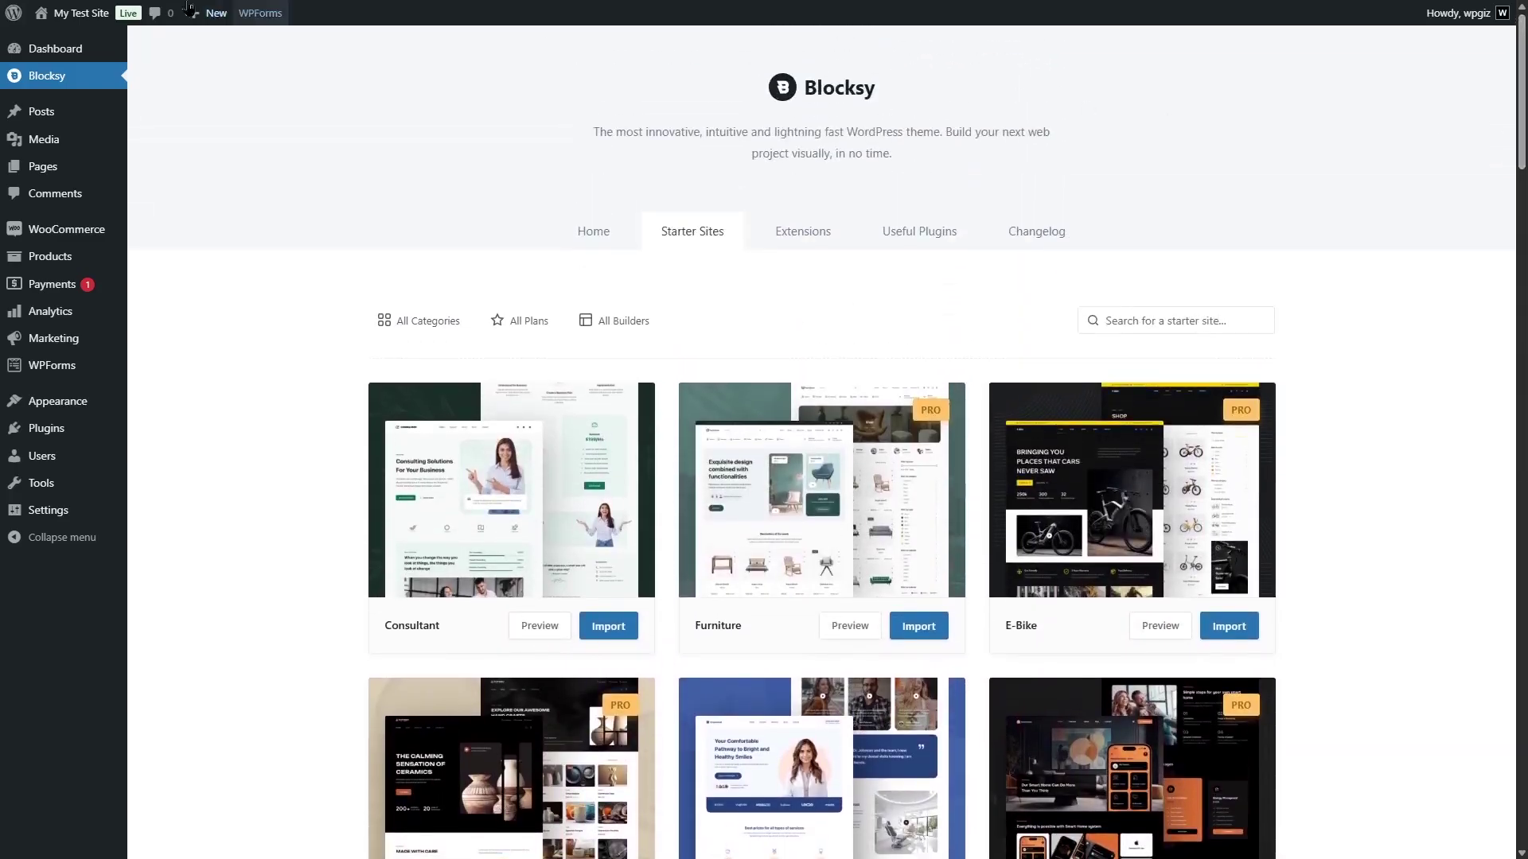
# View the My Test Site front page through its sections and return to the WordPress dashboard.
pyautogui.moveTo(80, 12)
pyautogui.click(56, 44)
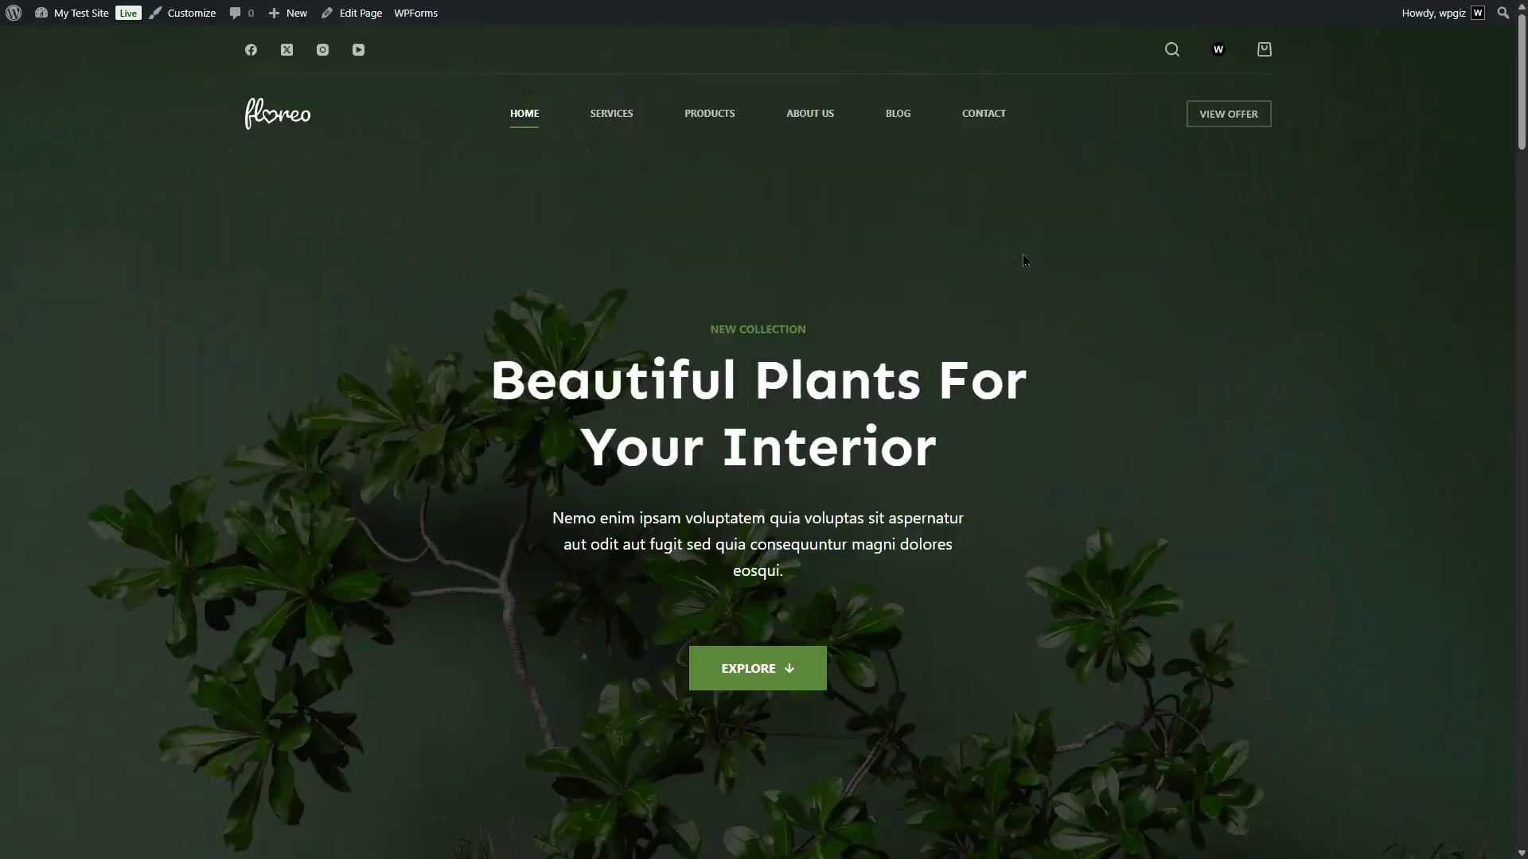
pyautogui.moveTo(1525, 79); pyautogui.dragTo(1526, 756)
pyautogui.click(81, 22)
pyautogui.moveTo(81, 24)
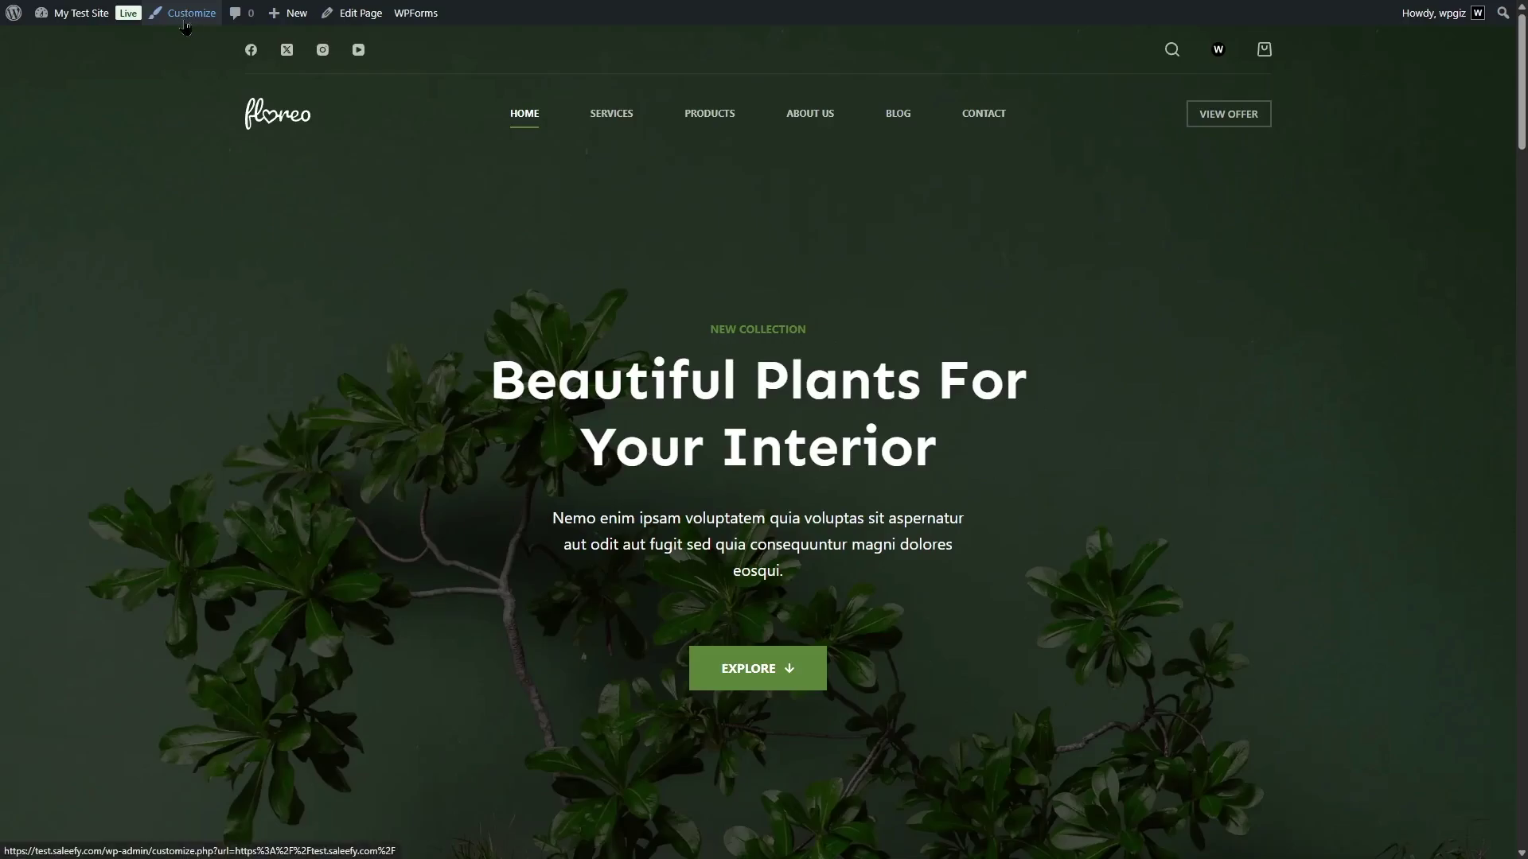
pyautogui.click(82, 43)
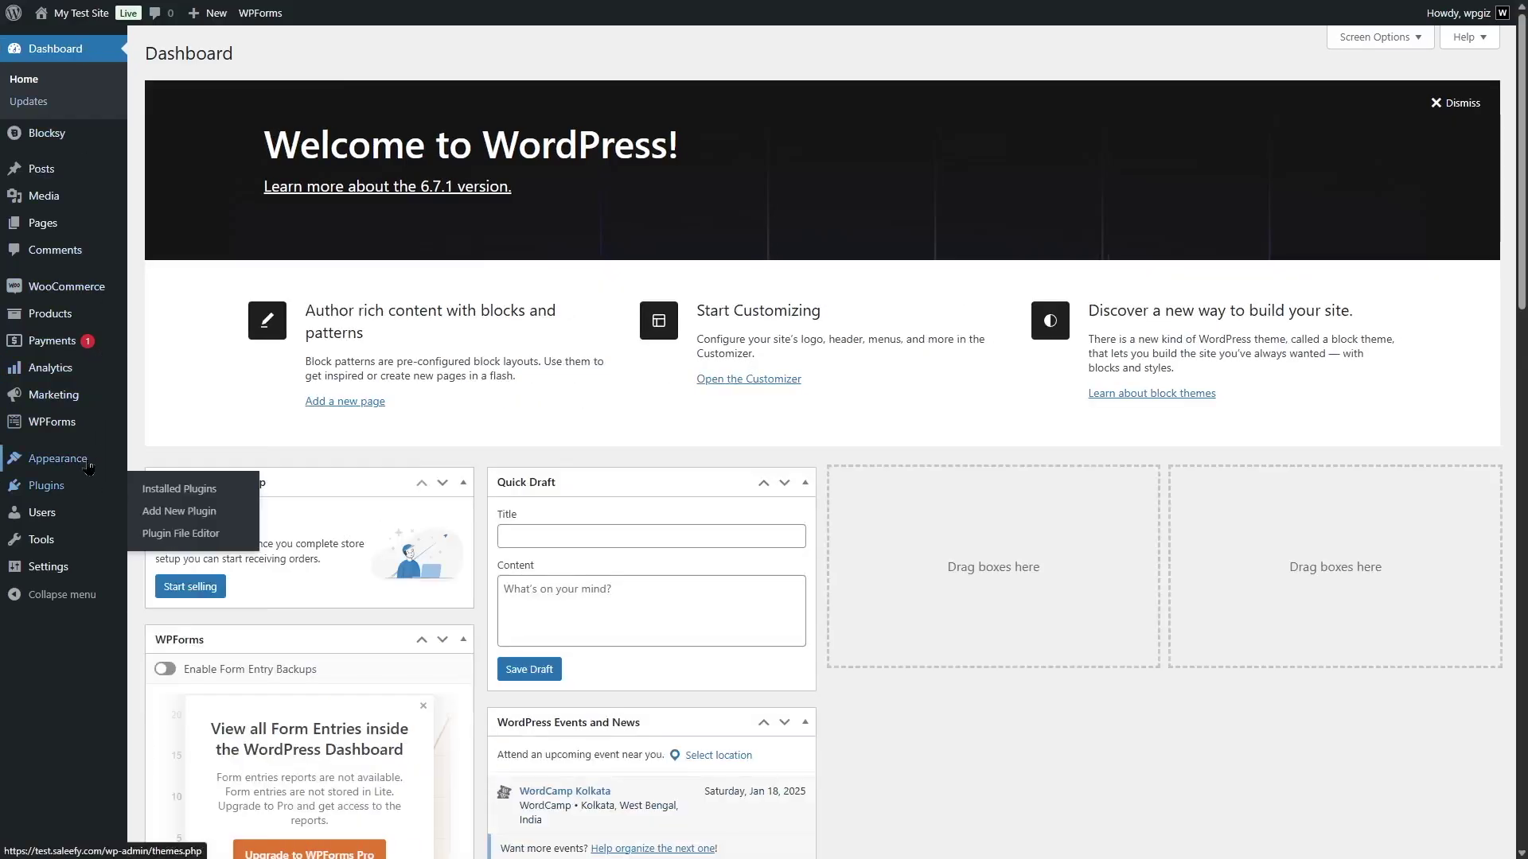
# Open the theme Customizer for My Test Site and look over its general, post type and WooCommerce options.
pyautogui.moveTo(80, 467)
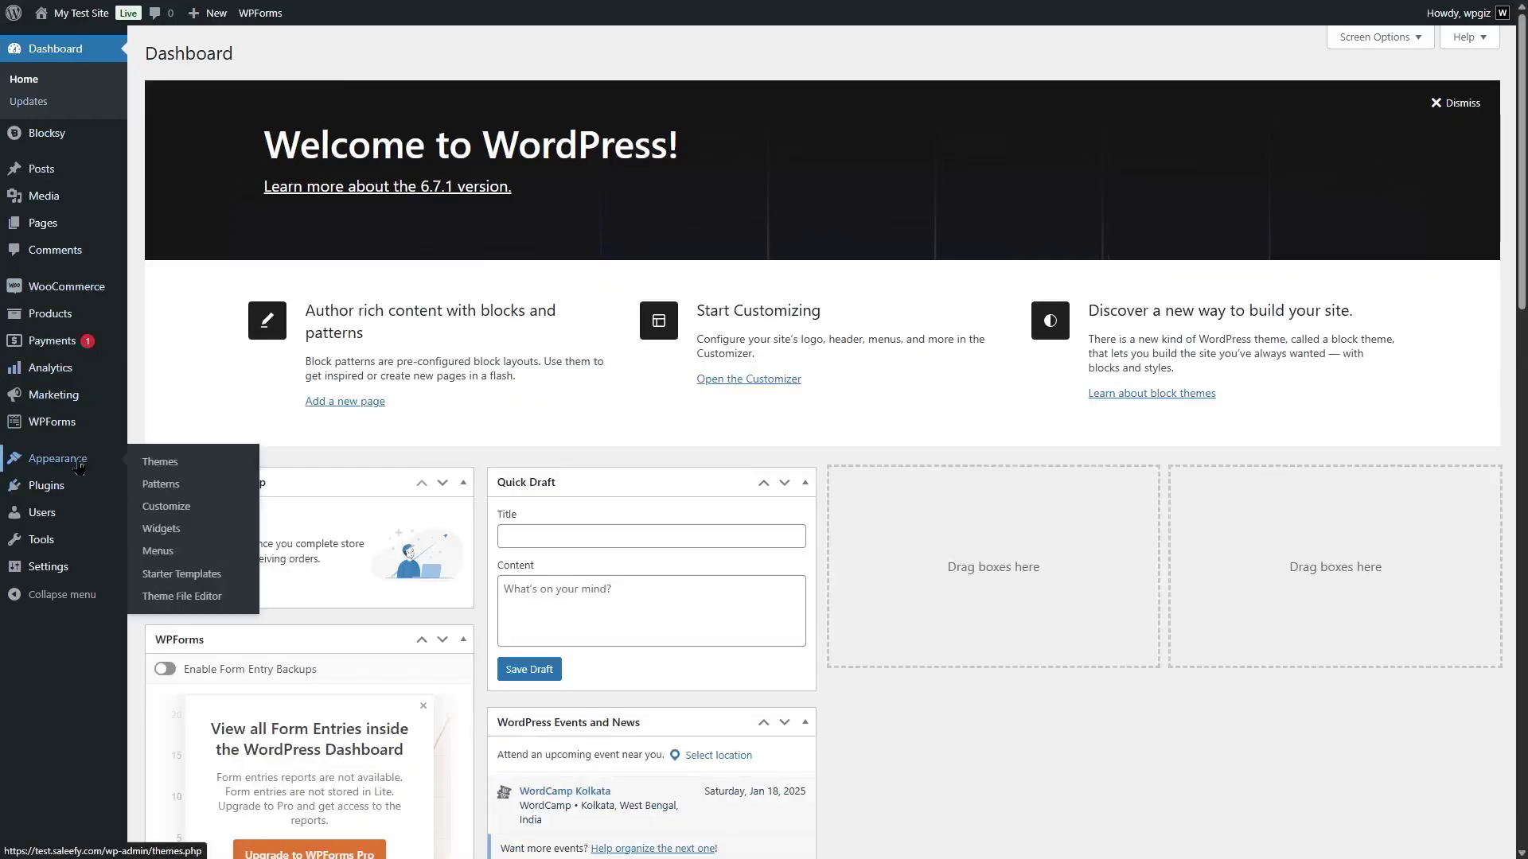
pyautogui.click(172, 515)
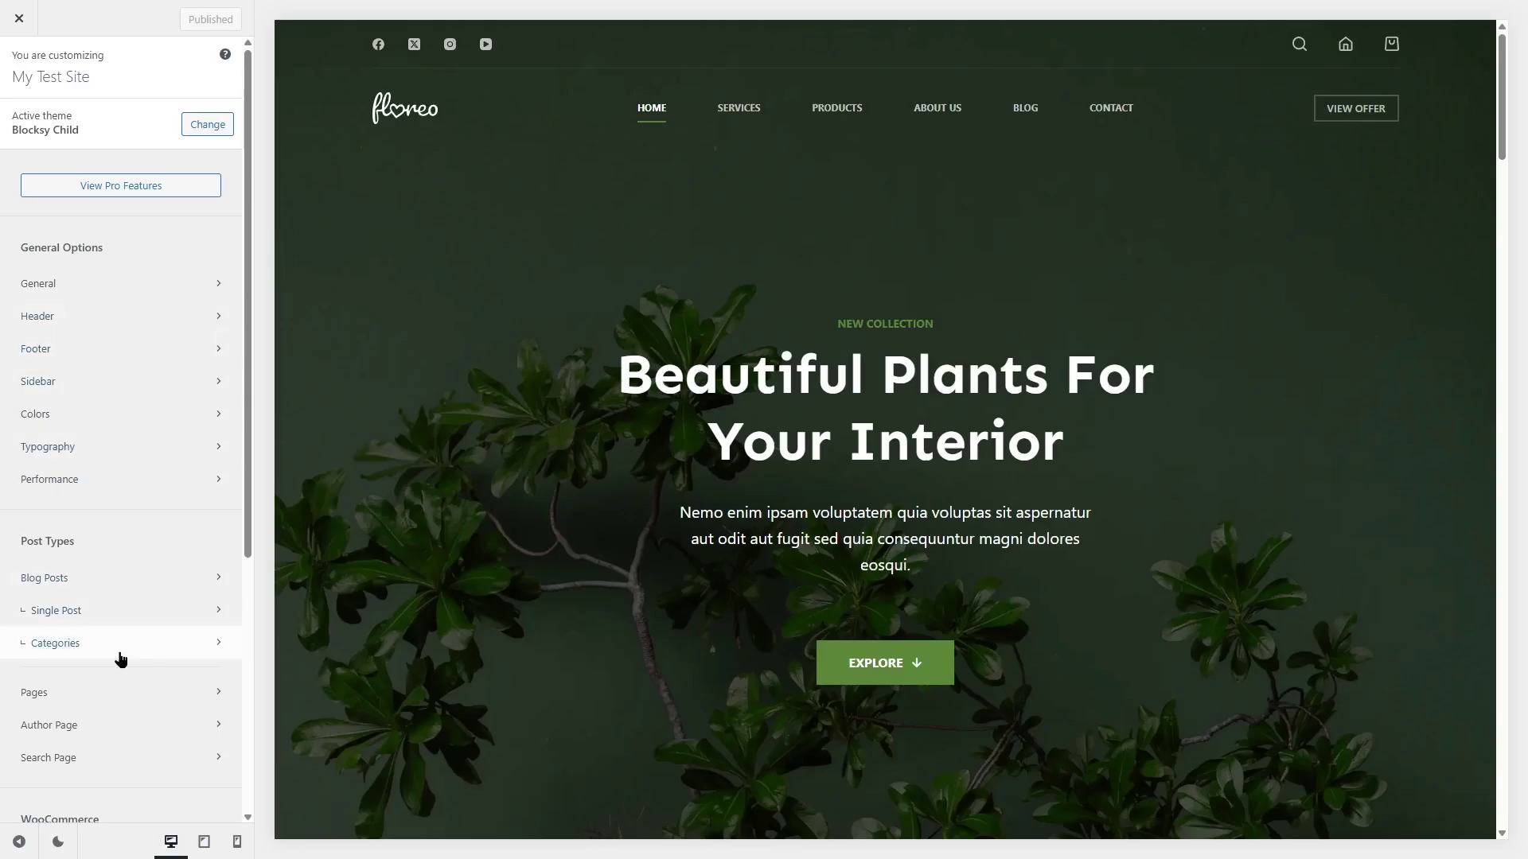
pyautogui.scroll(-5, 121, 650)
pyautogui.scroll(5, 121, 693)
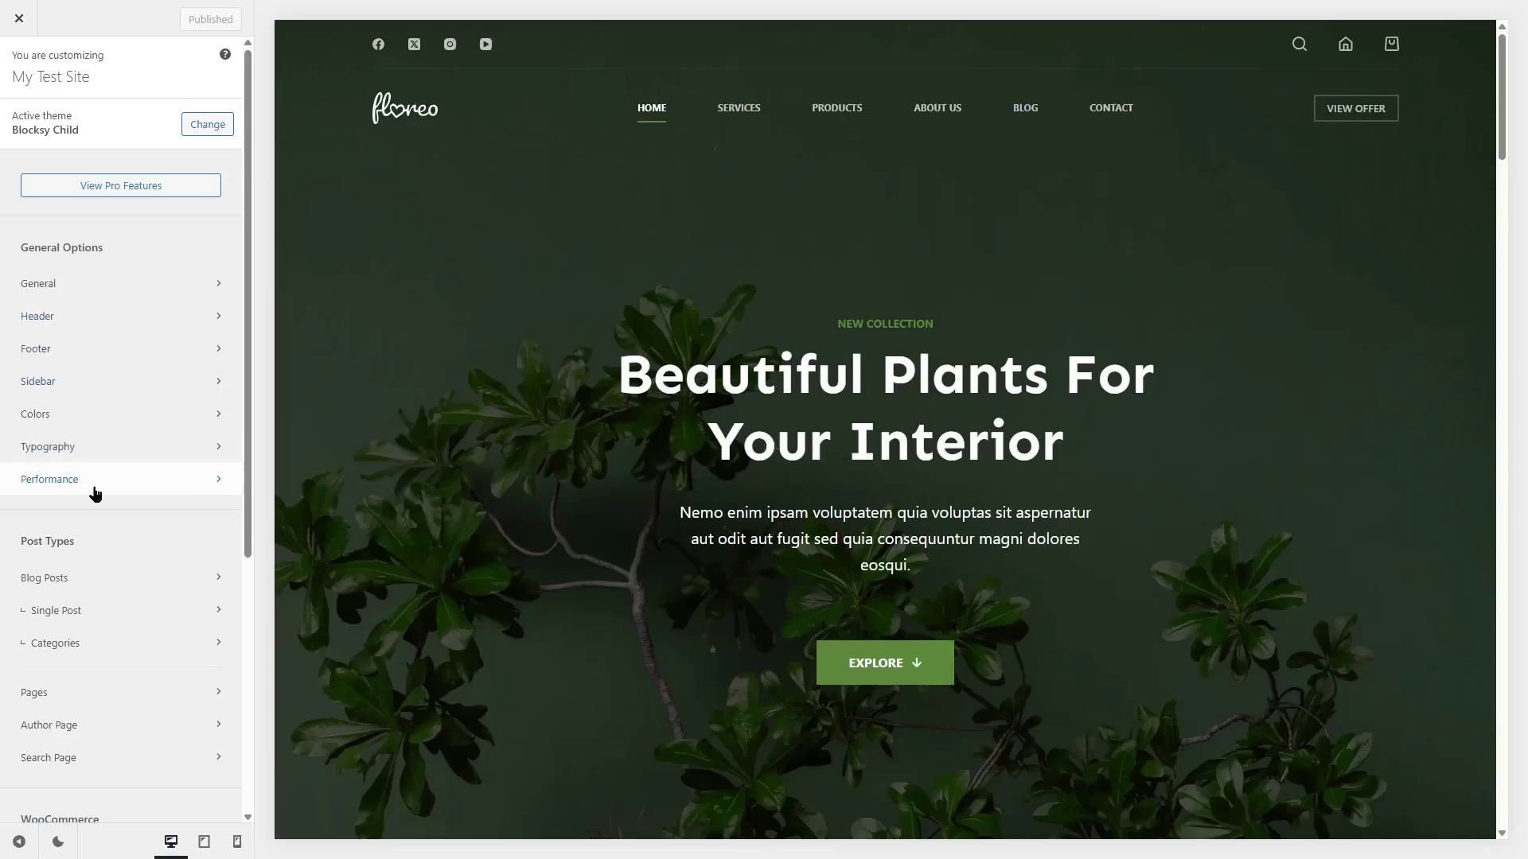
pyautogui.scroll(-5, 94, 541)
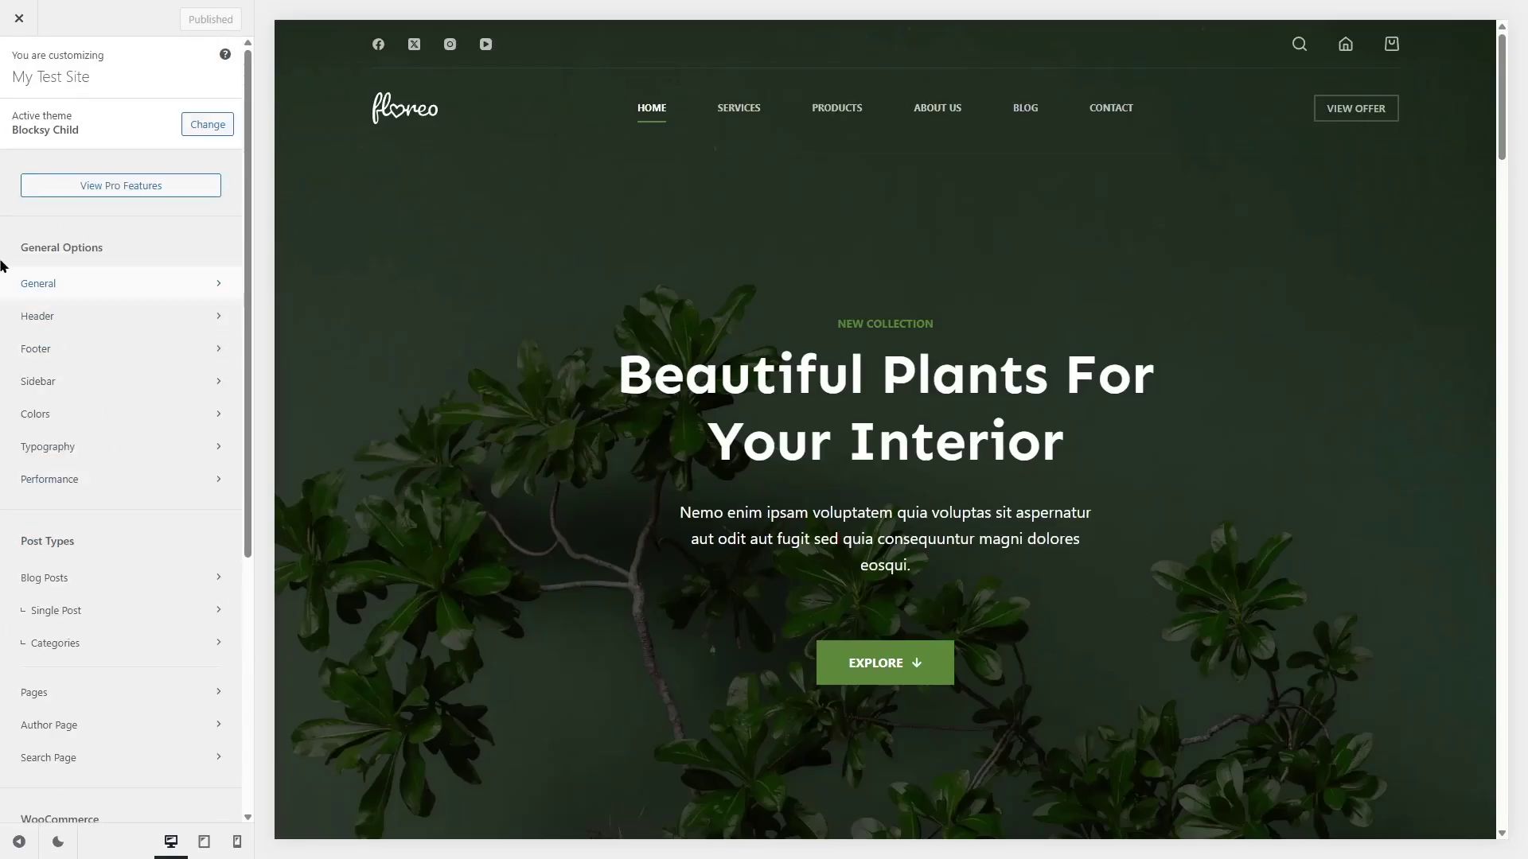
# Open the Header builder in the Customizer and view the Menu 1 element's settings.
pyautogui.click(74, 319)
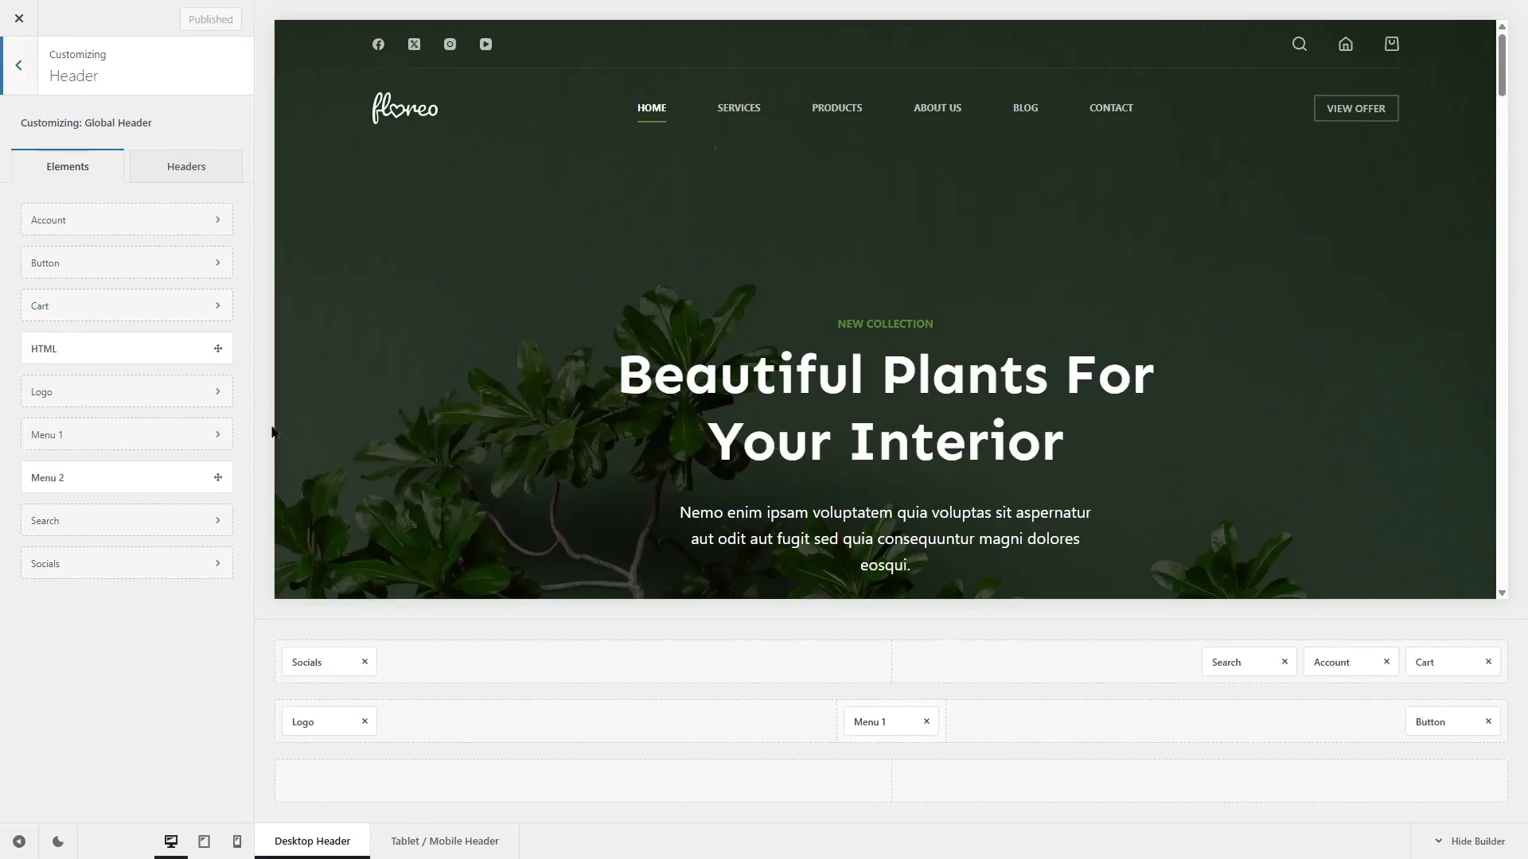
pyautogui.moveTo(767, 709)
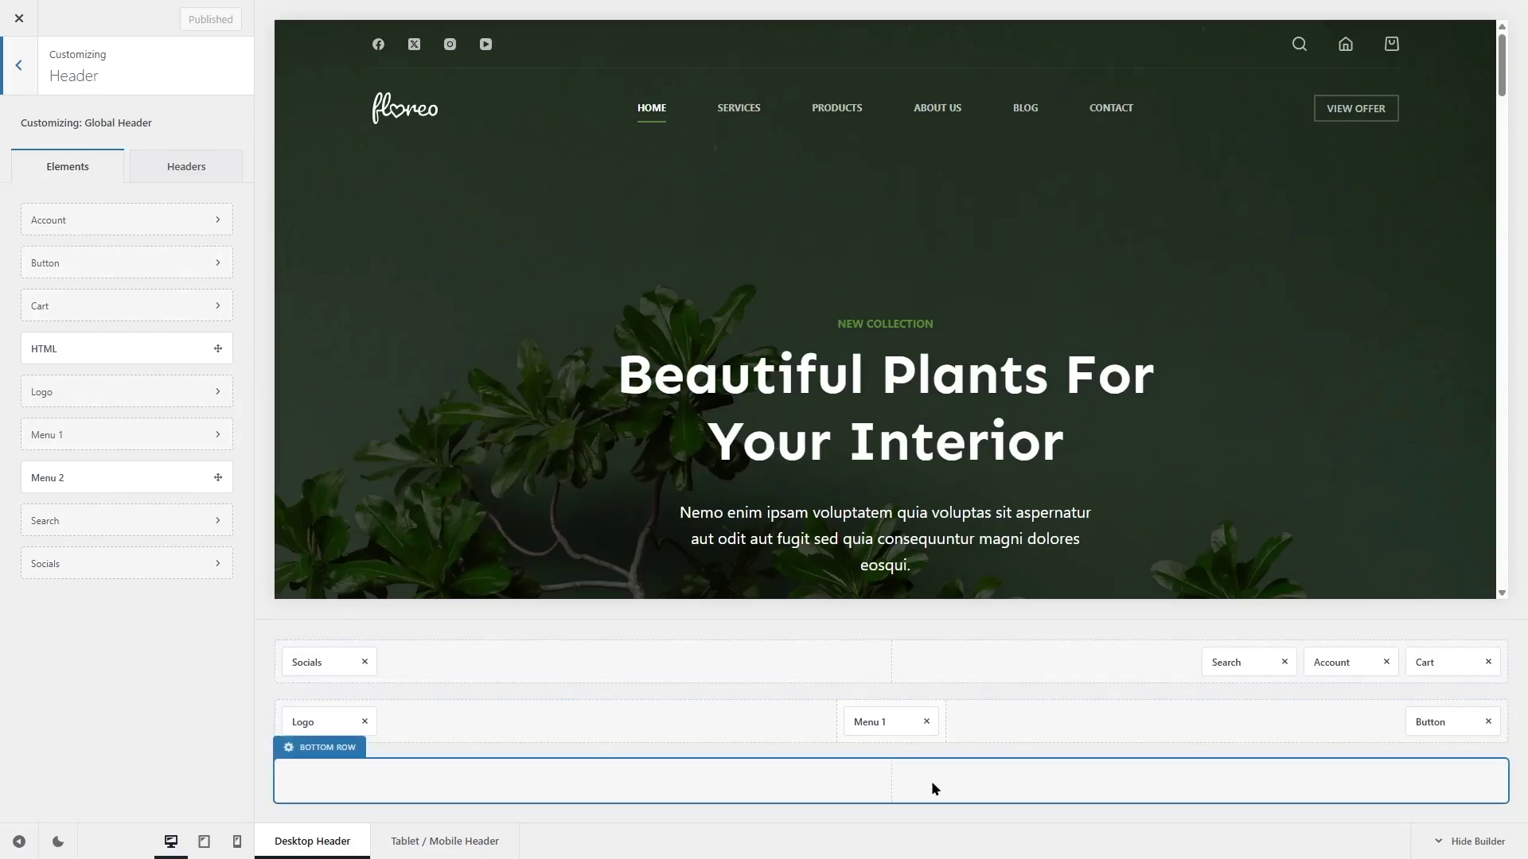
pyautogui.click(859, 724)
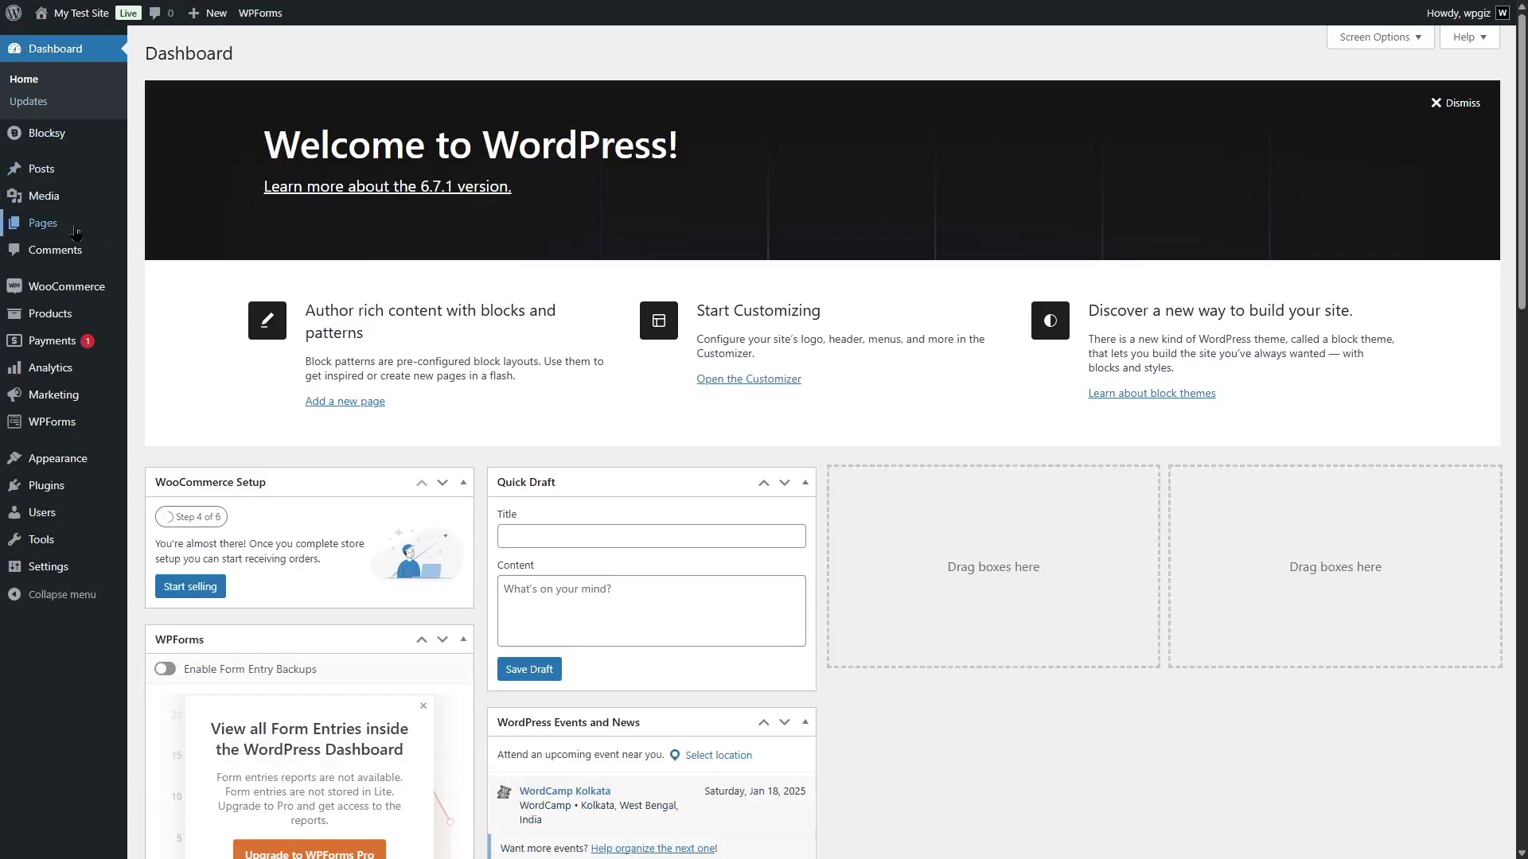
# Open the Home front page for editing from the site's list of pages.
pyautogui.moveTo(56, 231)
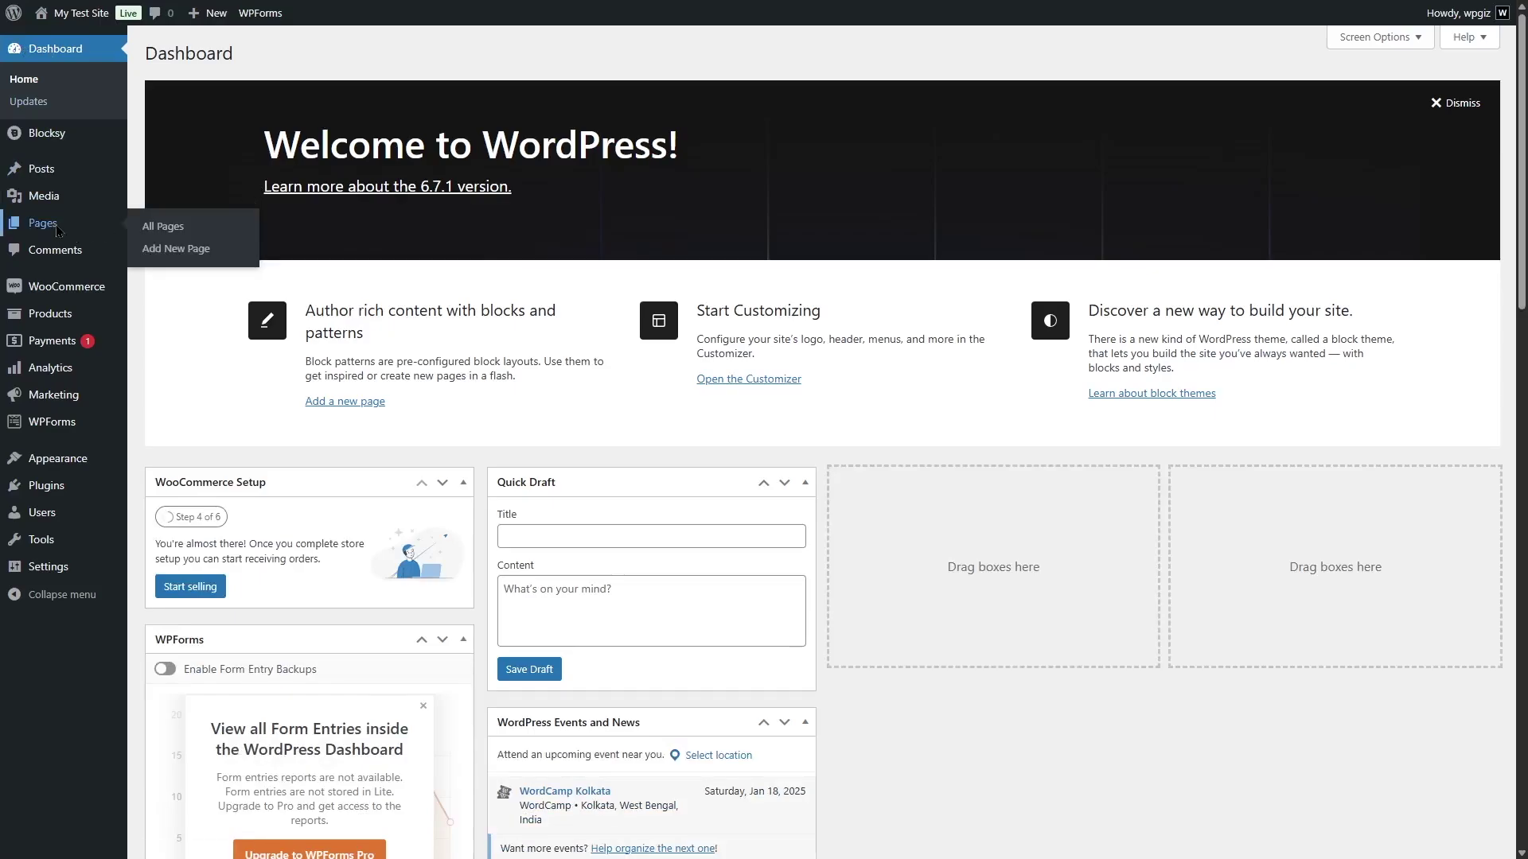
pyautogui.click(57, 231)
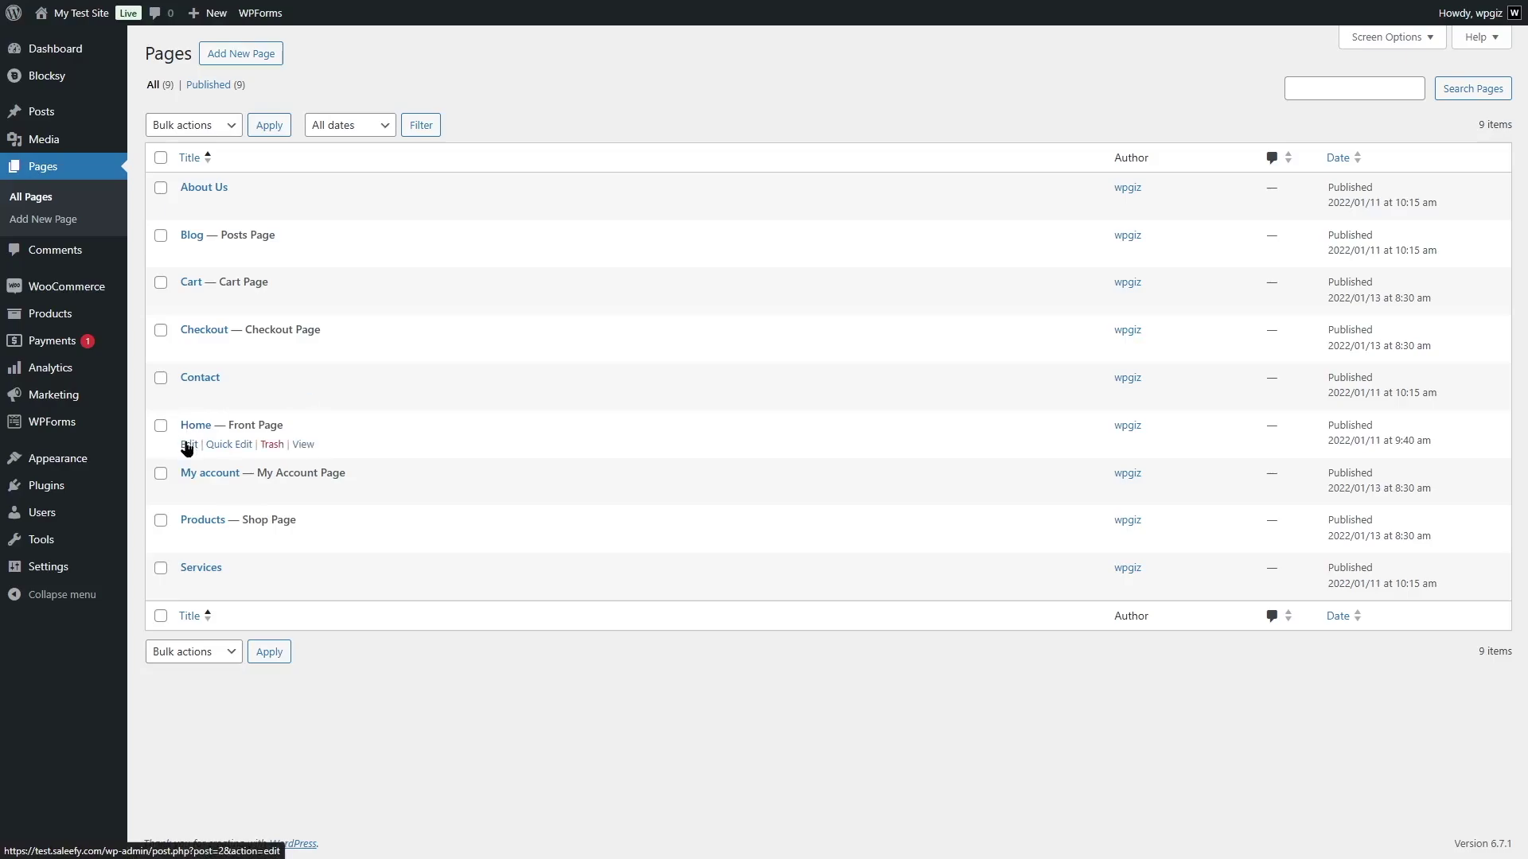
pyautogui.click(189, 446)
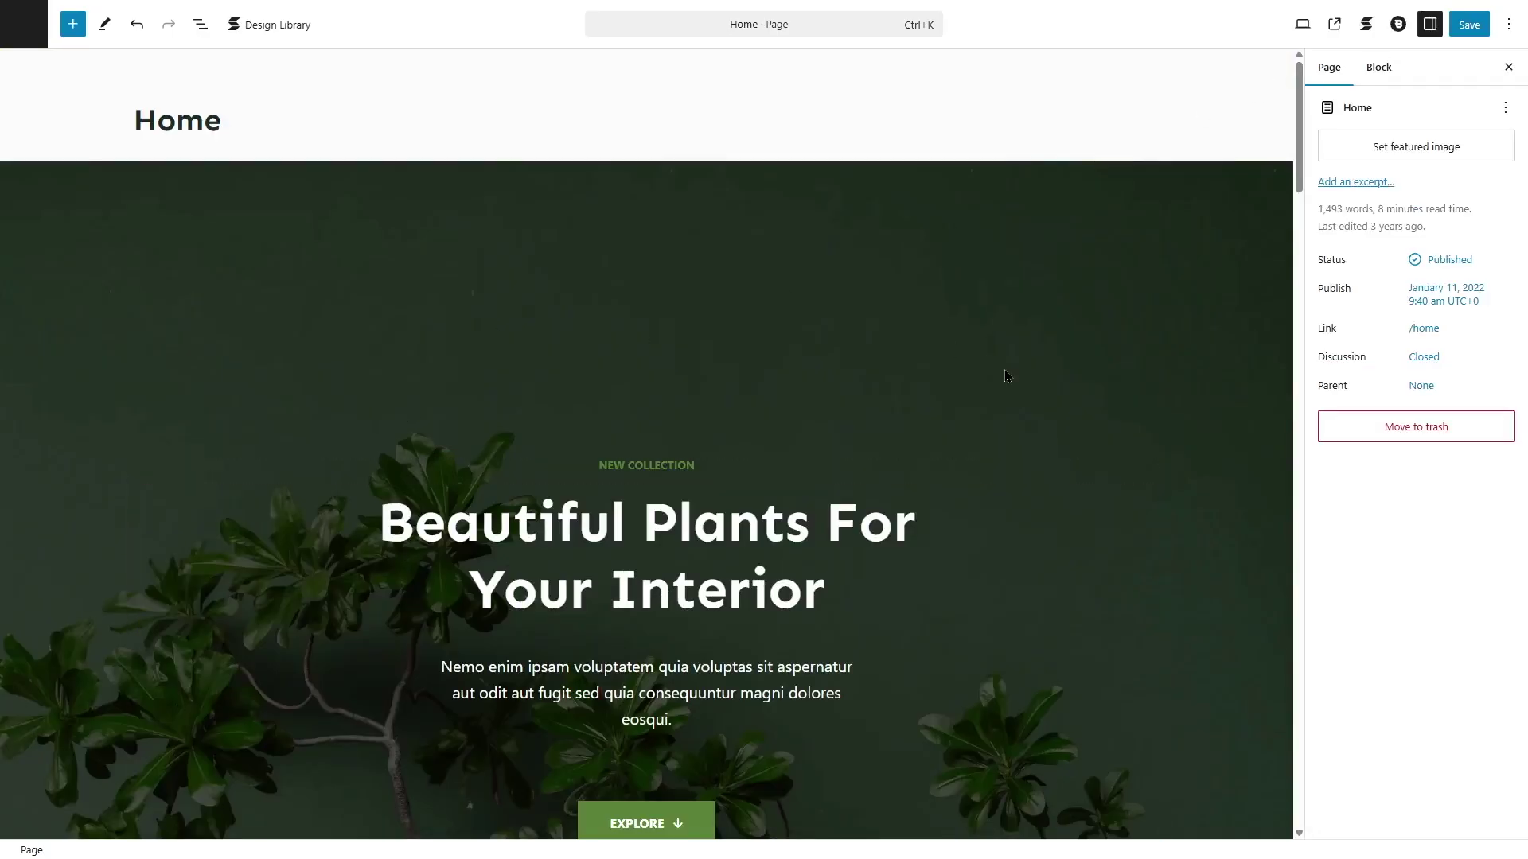
# Inspect the Home page's blocks and their settings, from the hero heading to the "Checkout our categories" text.
pyautogui.scroll(-4, 1004, 370)
pyautogui.click(604, 315)
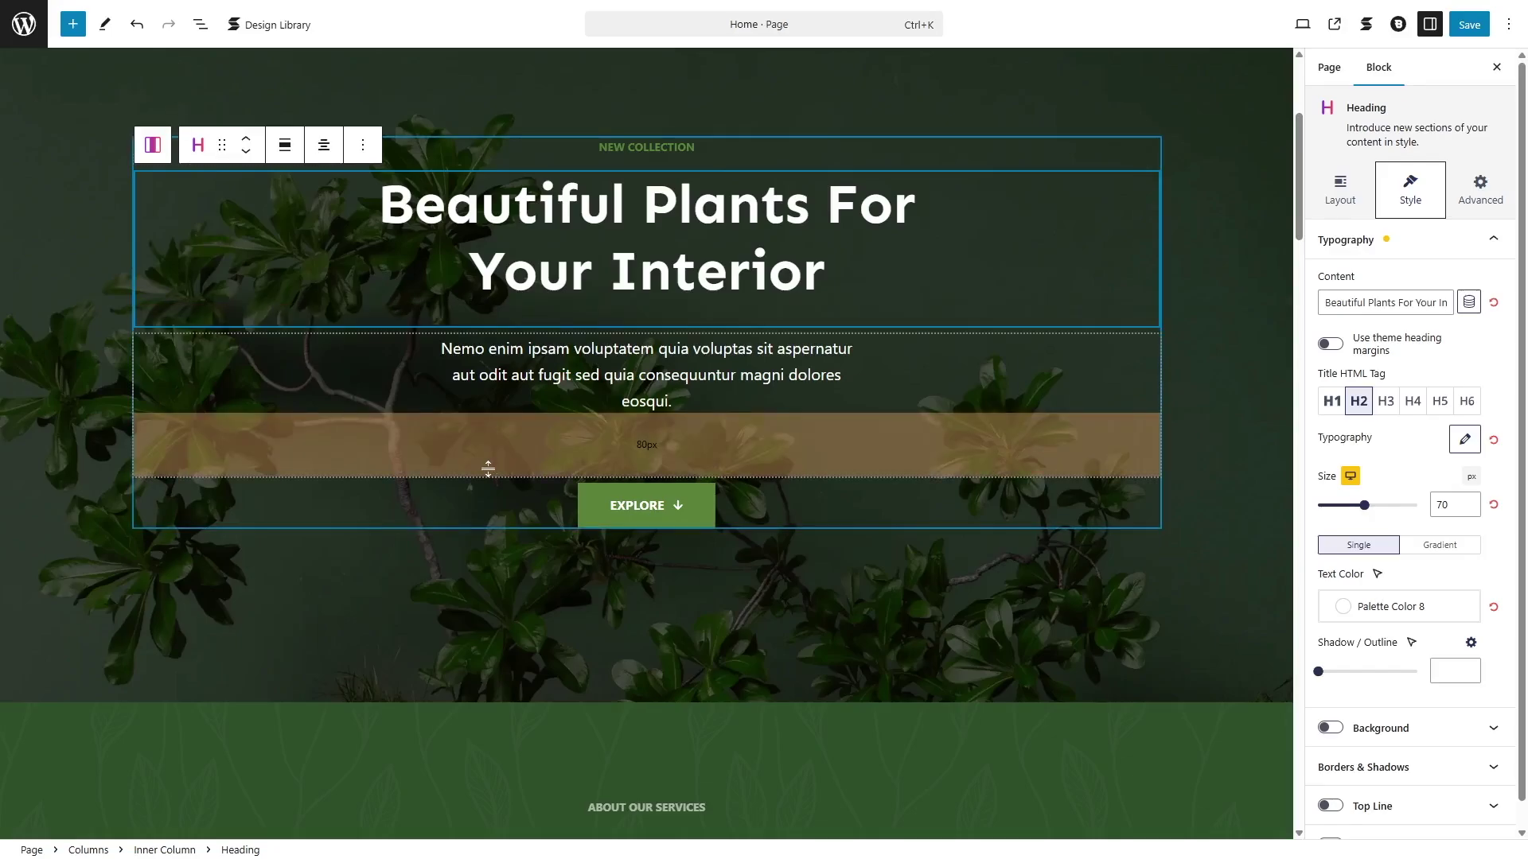
pyautogui.scroll(-5, 488, 469)
pyautogui.click(647, 178)
pyautogui.scroll(-4, 648, 178)
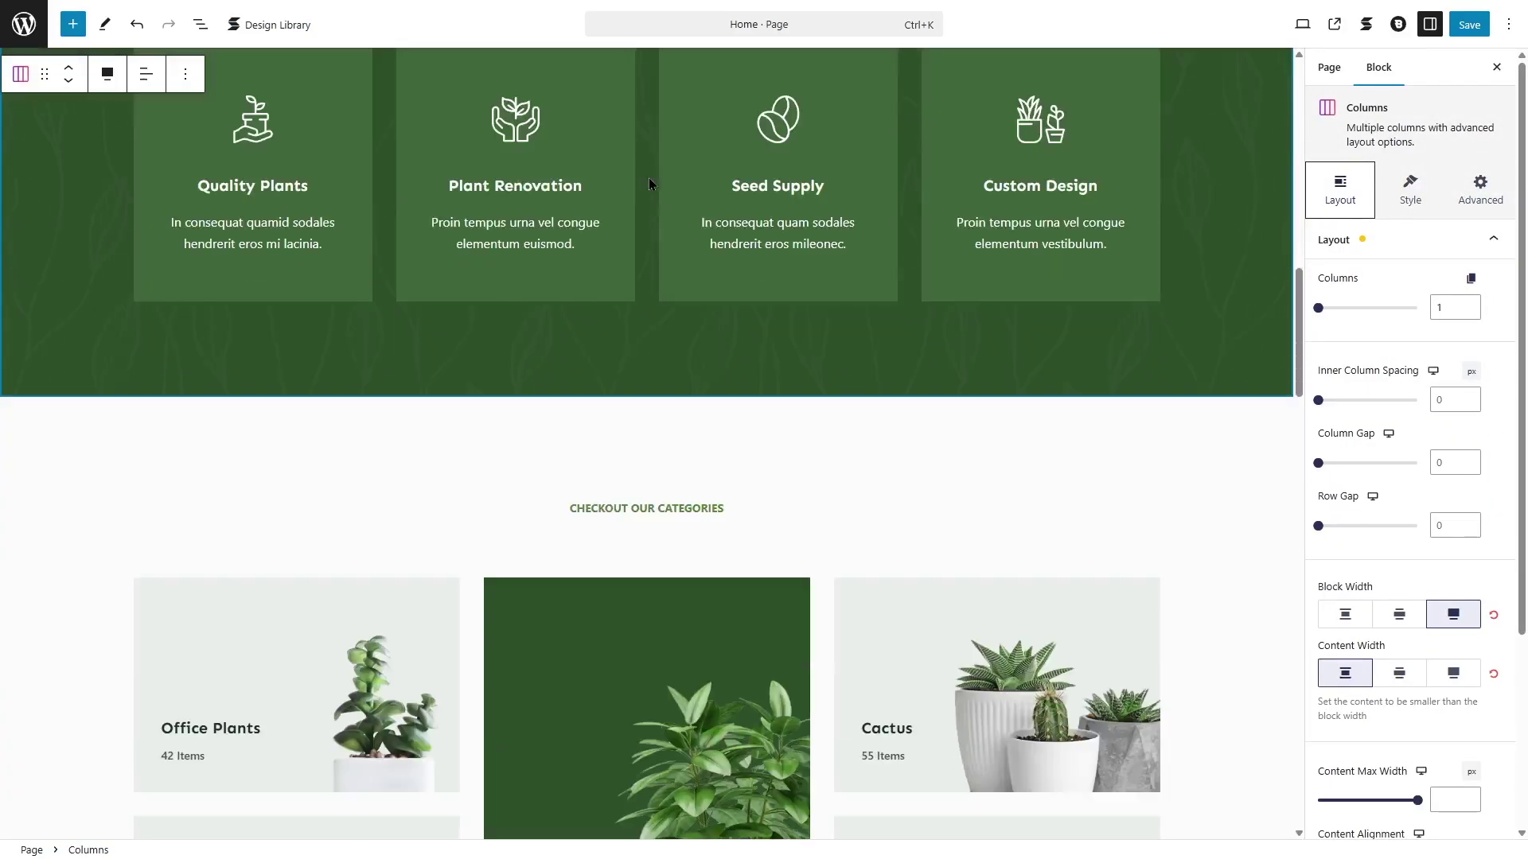
pyautogui.scroll(-3, 647, 180)
pyautogui.click(763, 272)
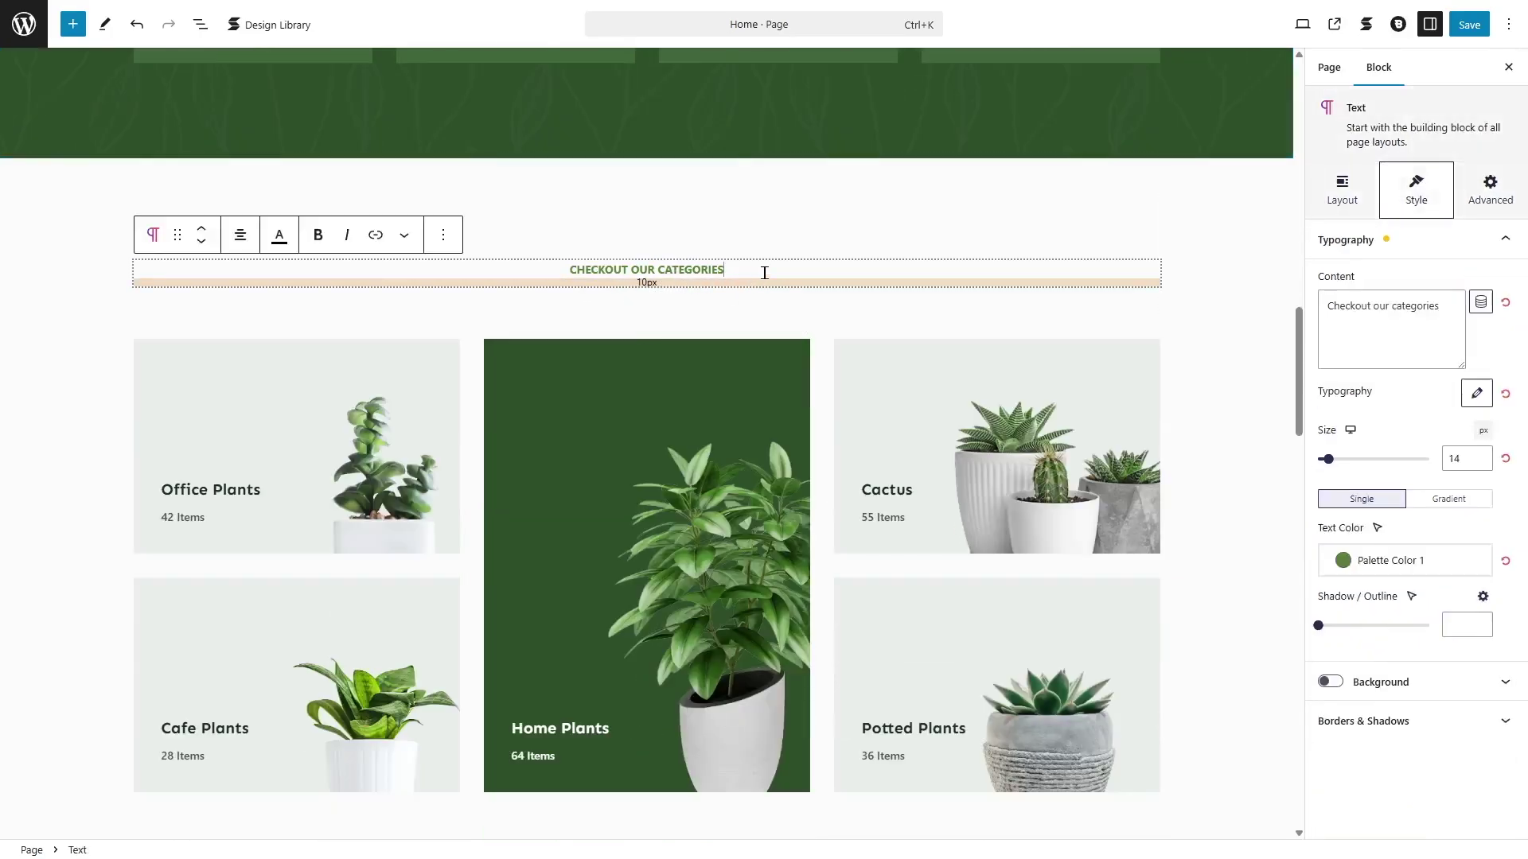
# Insert a centered Heading block reading "Plants by Styles" below the "Checkout our categories" text.
pyautogui.click(704, 304)
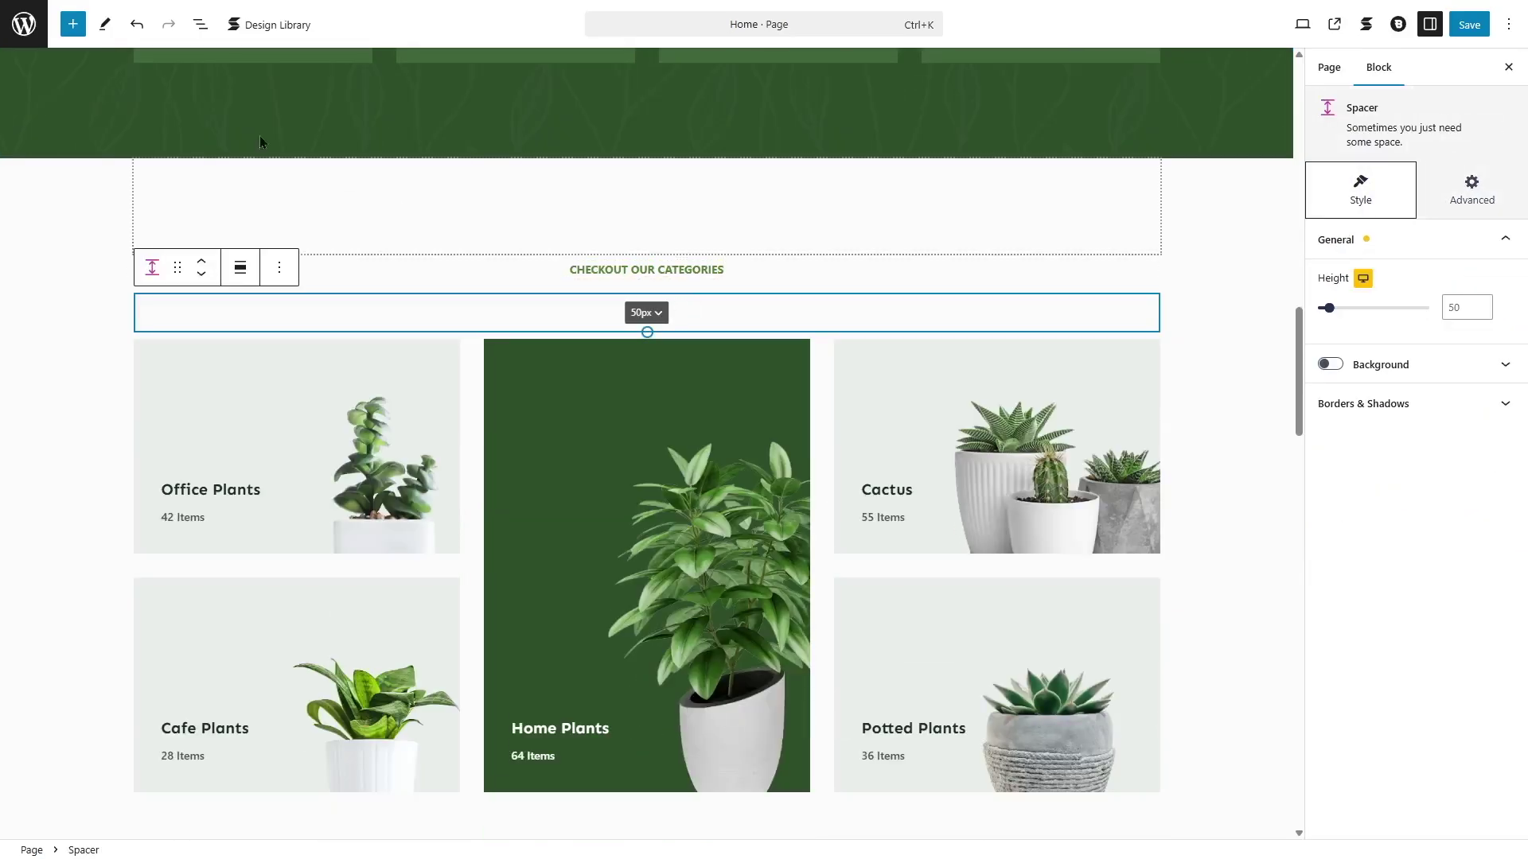
pyautogui.click(72, 24)
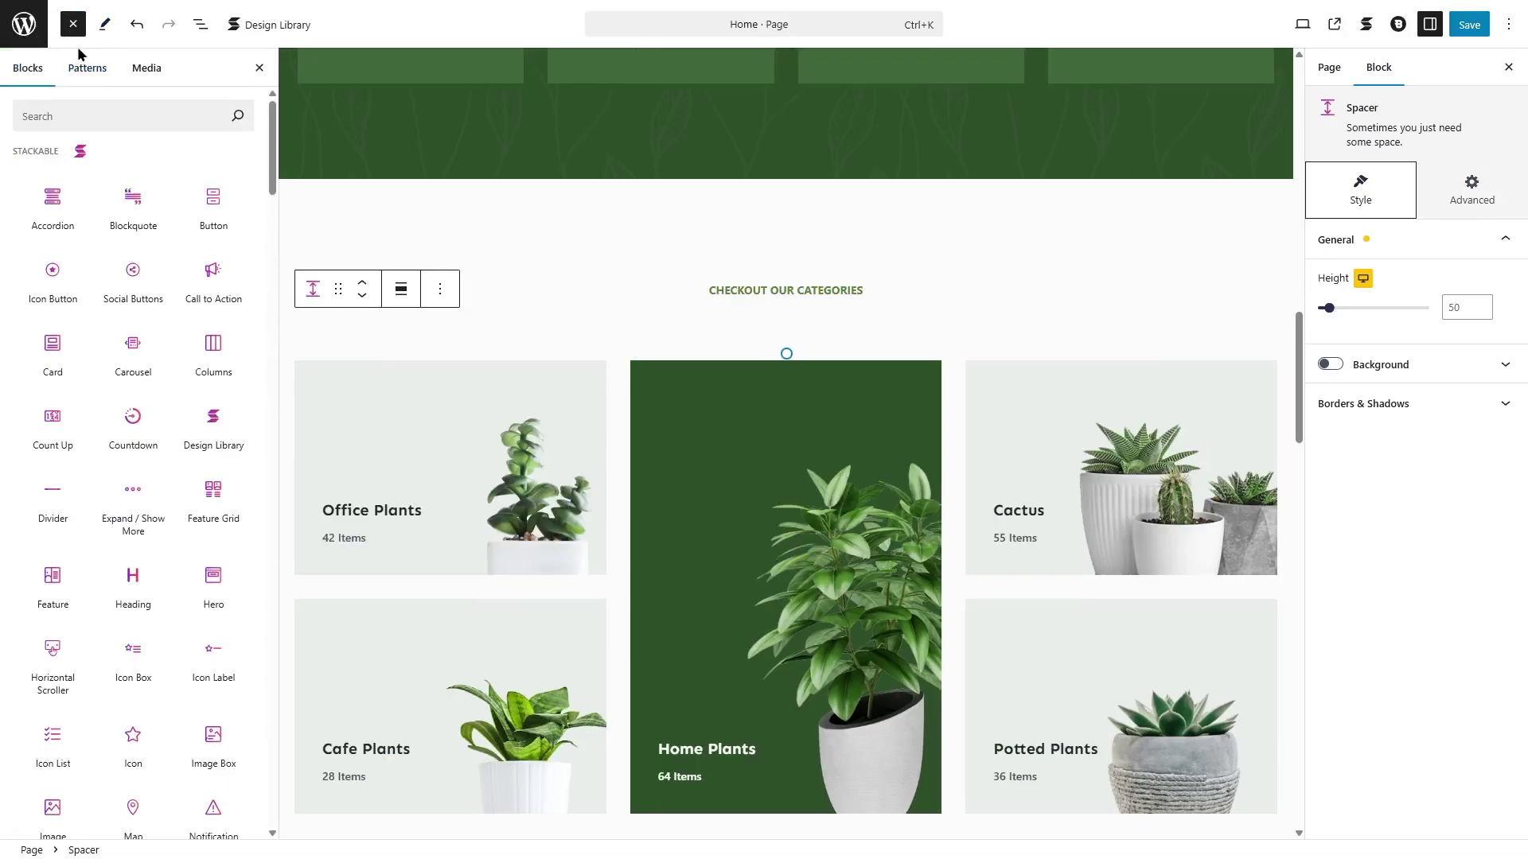
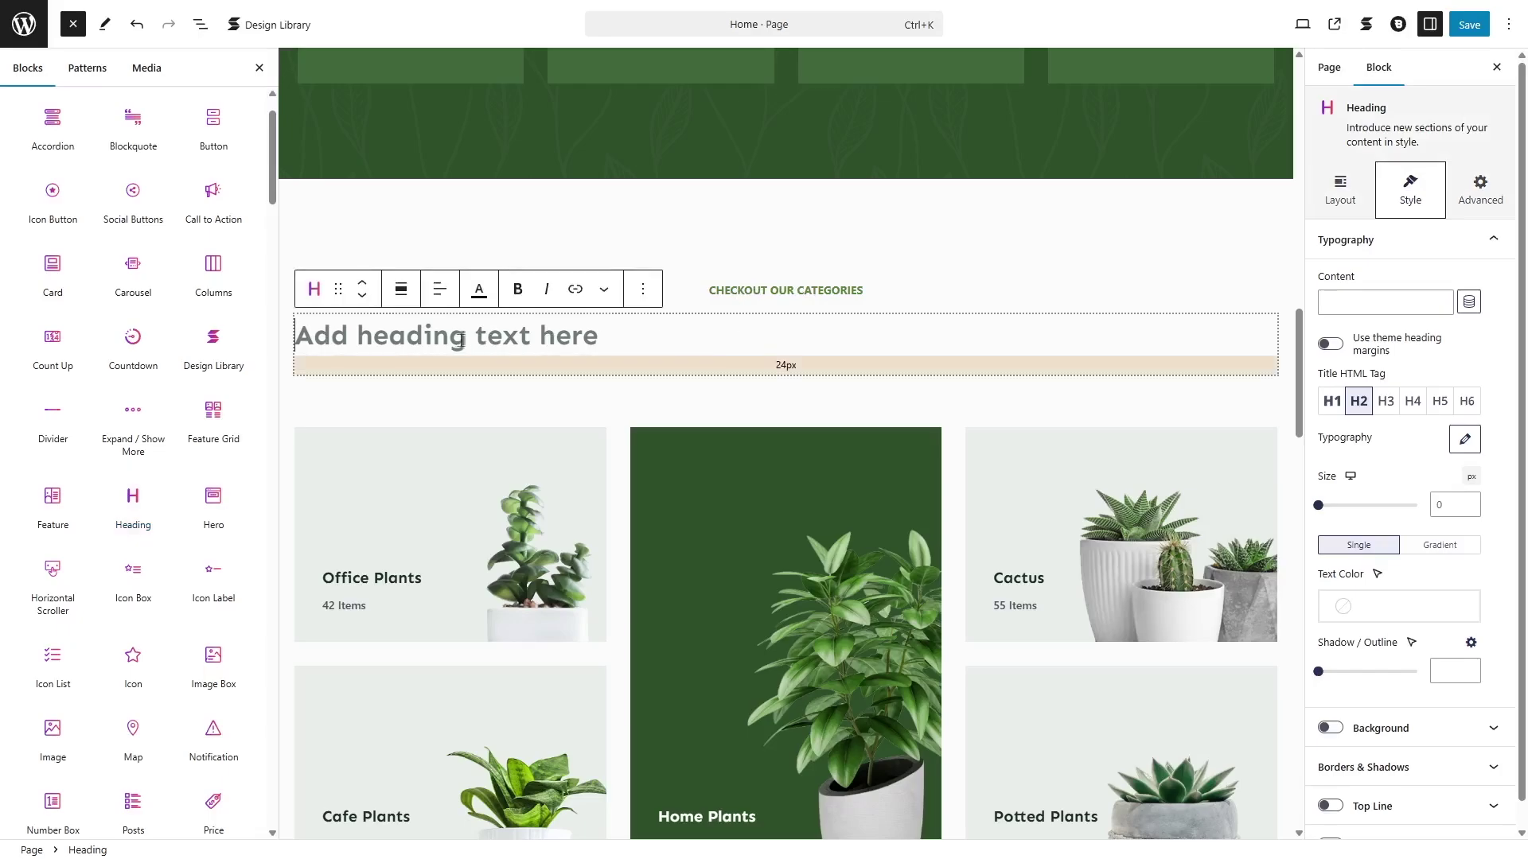
pyautogui.click(460, 341)
pyautogui.write('Plants by Styles')
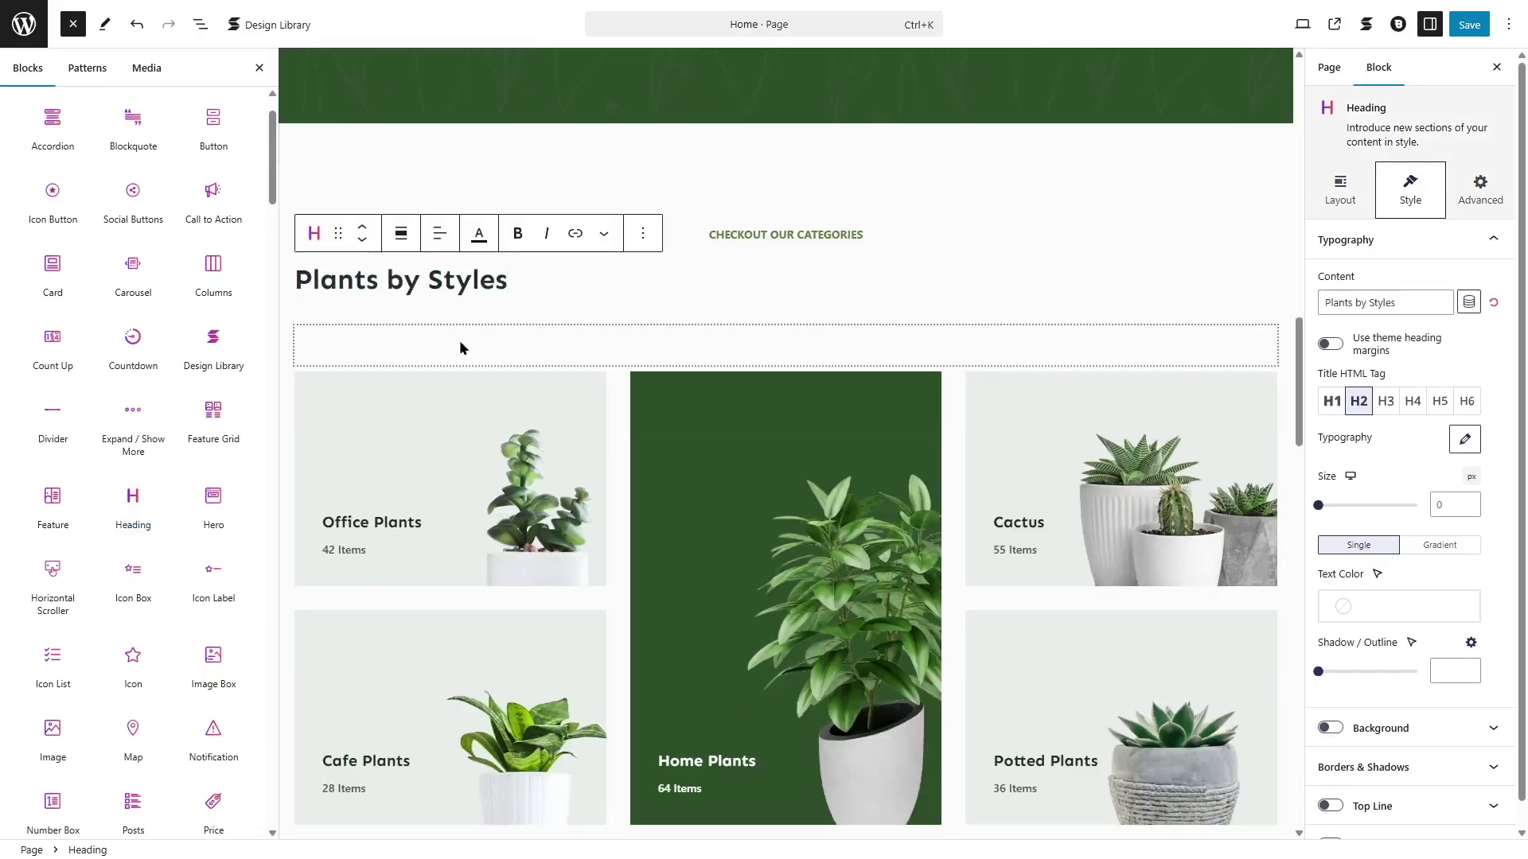
pyautogui.click(436, 242)
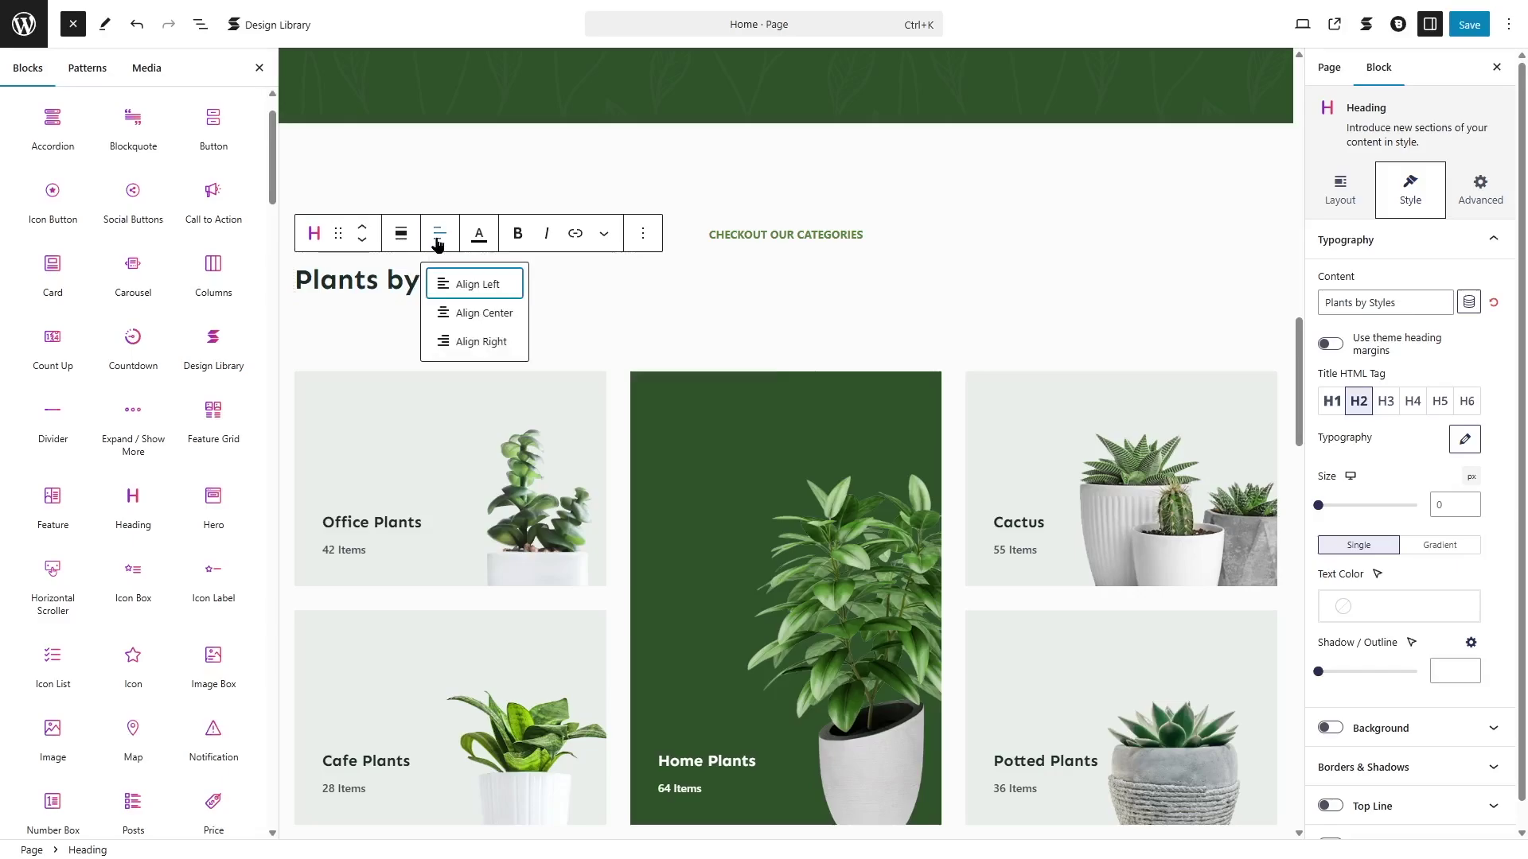
pyautogui.click(459, 315)
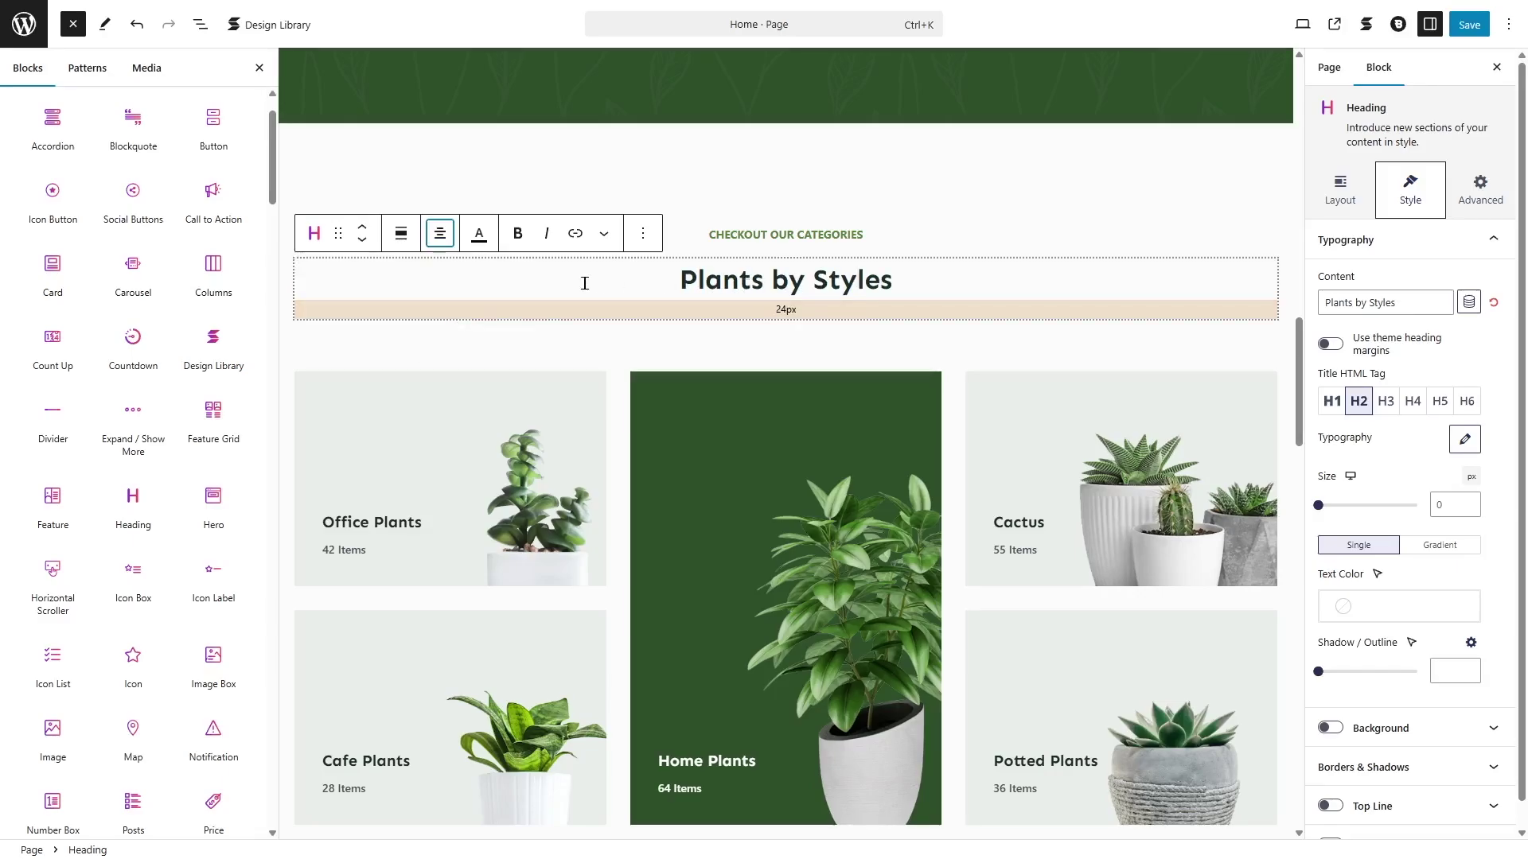
# Color the "Plants by Styles" heading text with the darker green theme color.
pyautogui.click(479, 233)
pyautogui.click(480, 239)
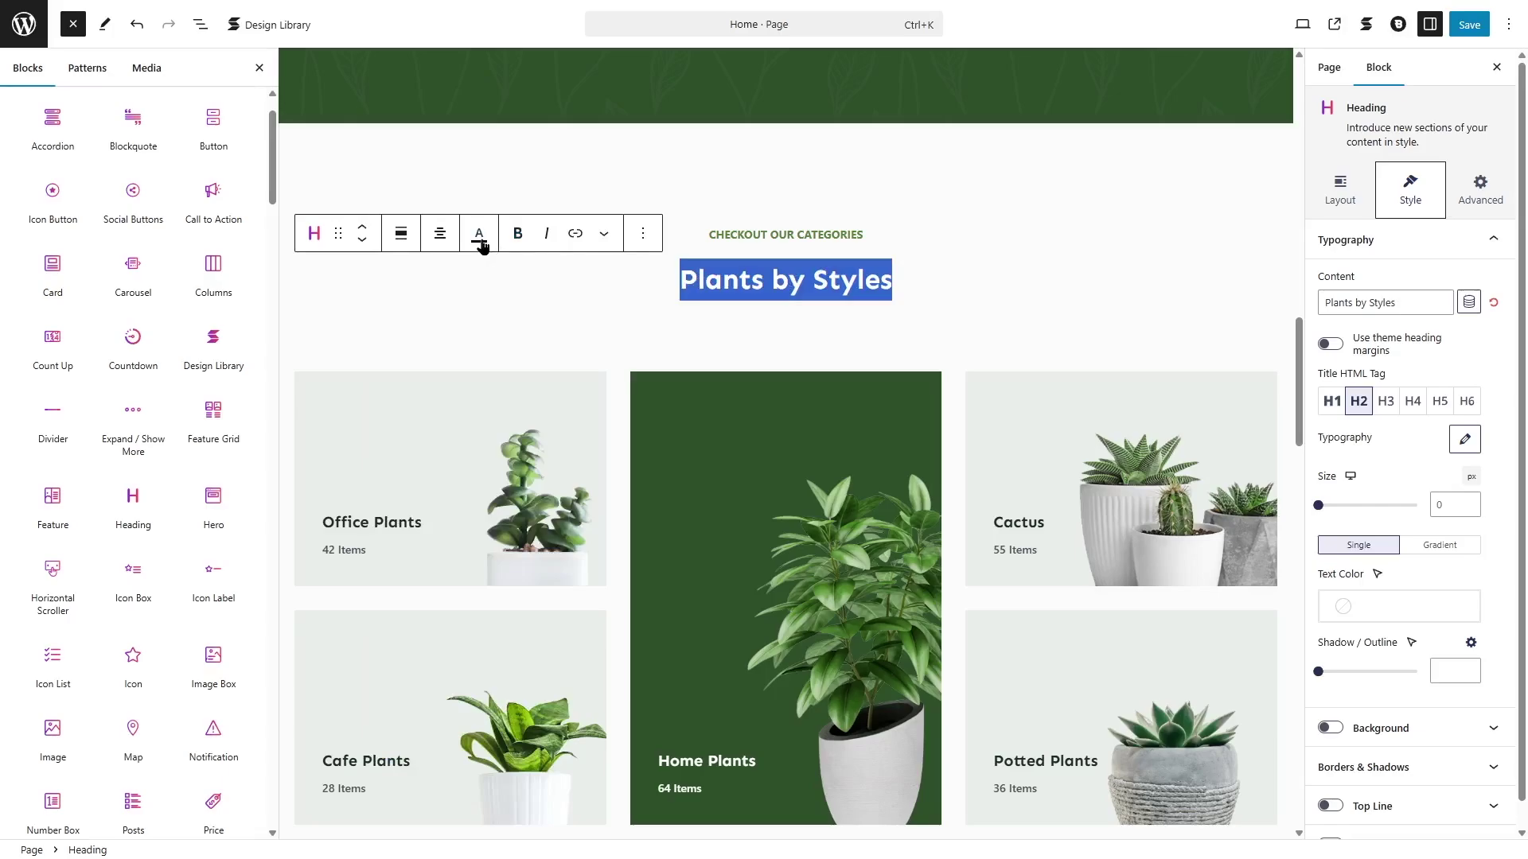
pyautogui.click(479, 234)
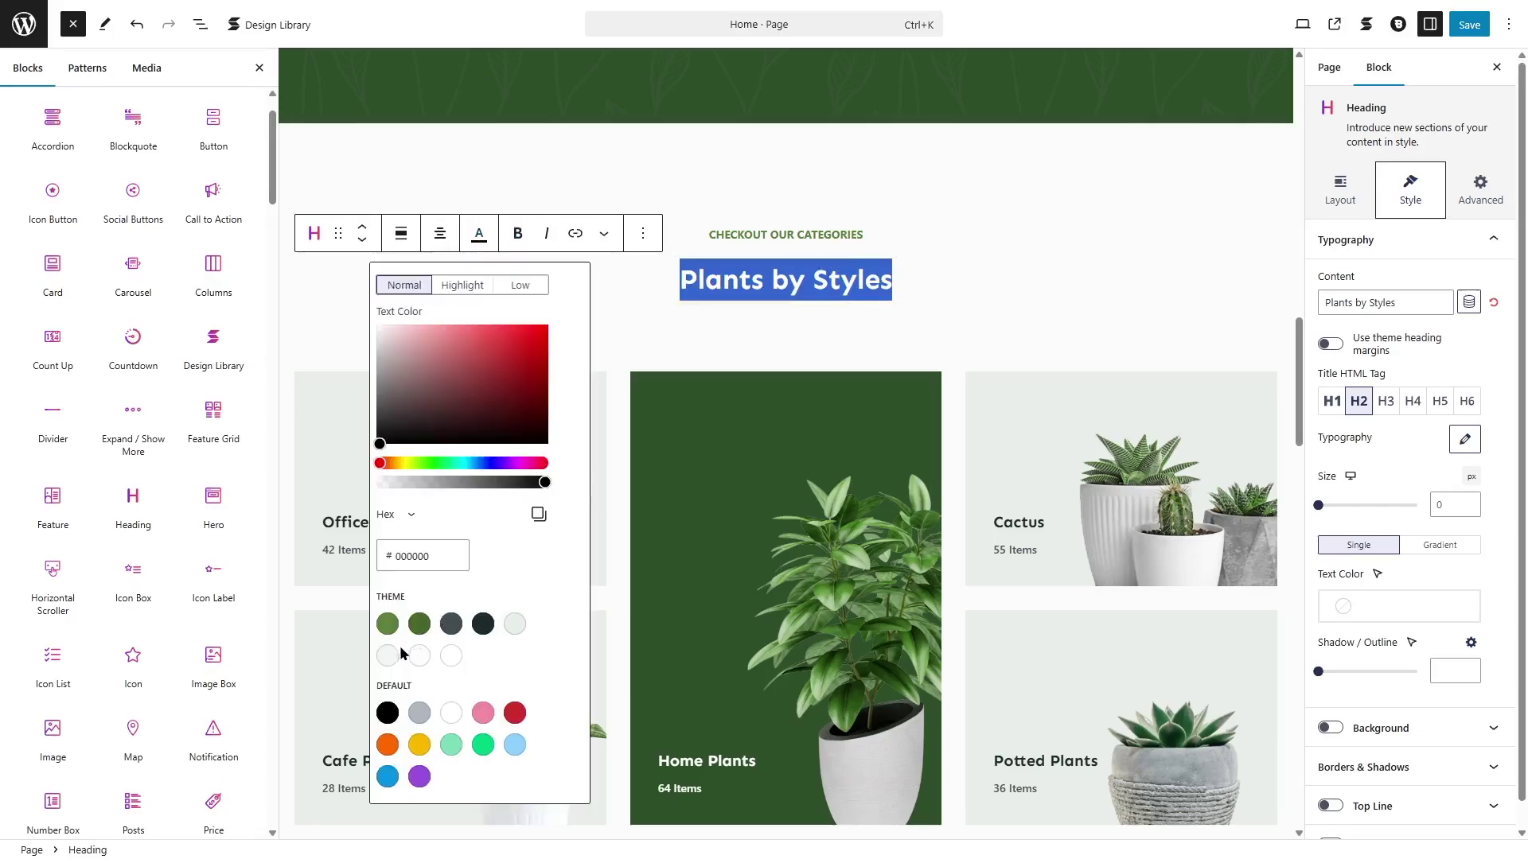
pyautogui.click(419, 623)
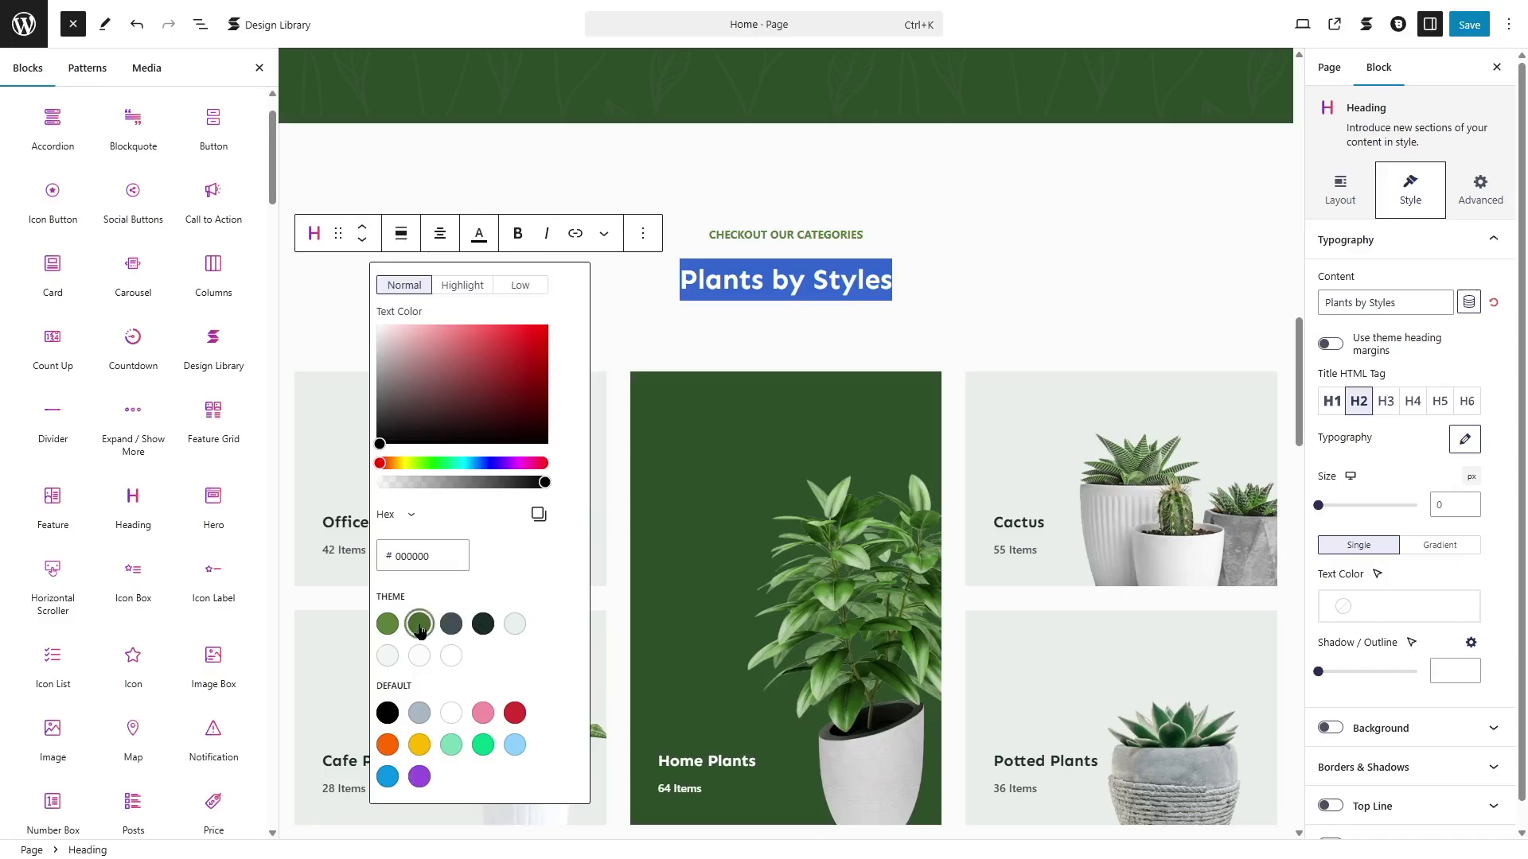
pyautogui.click(1020, 326)
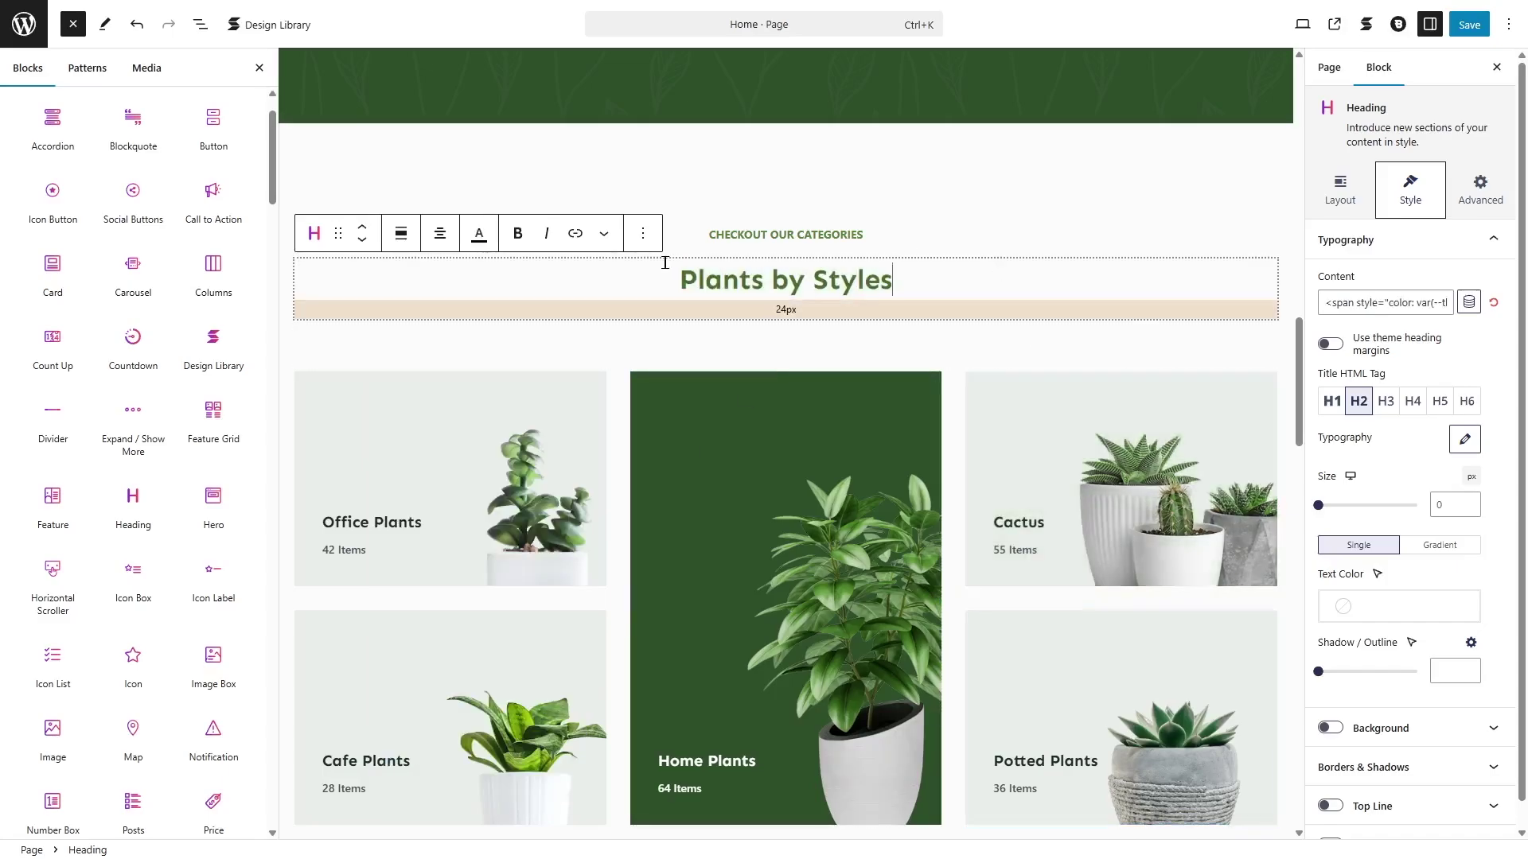
# Set the "Plants by Styles" heading text to the near-black theme color and close the block inserter.
pyautogui.moveTo(936, 273); pyautogui.dragTo(586, 279)
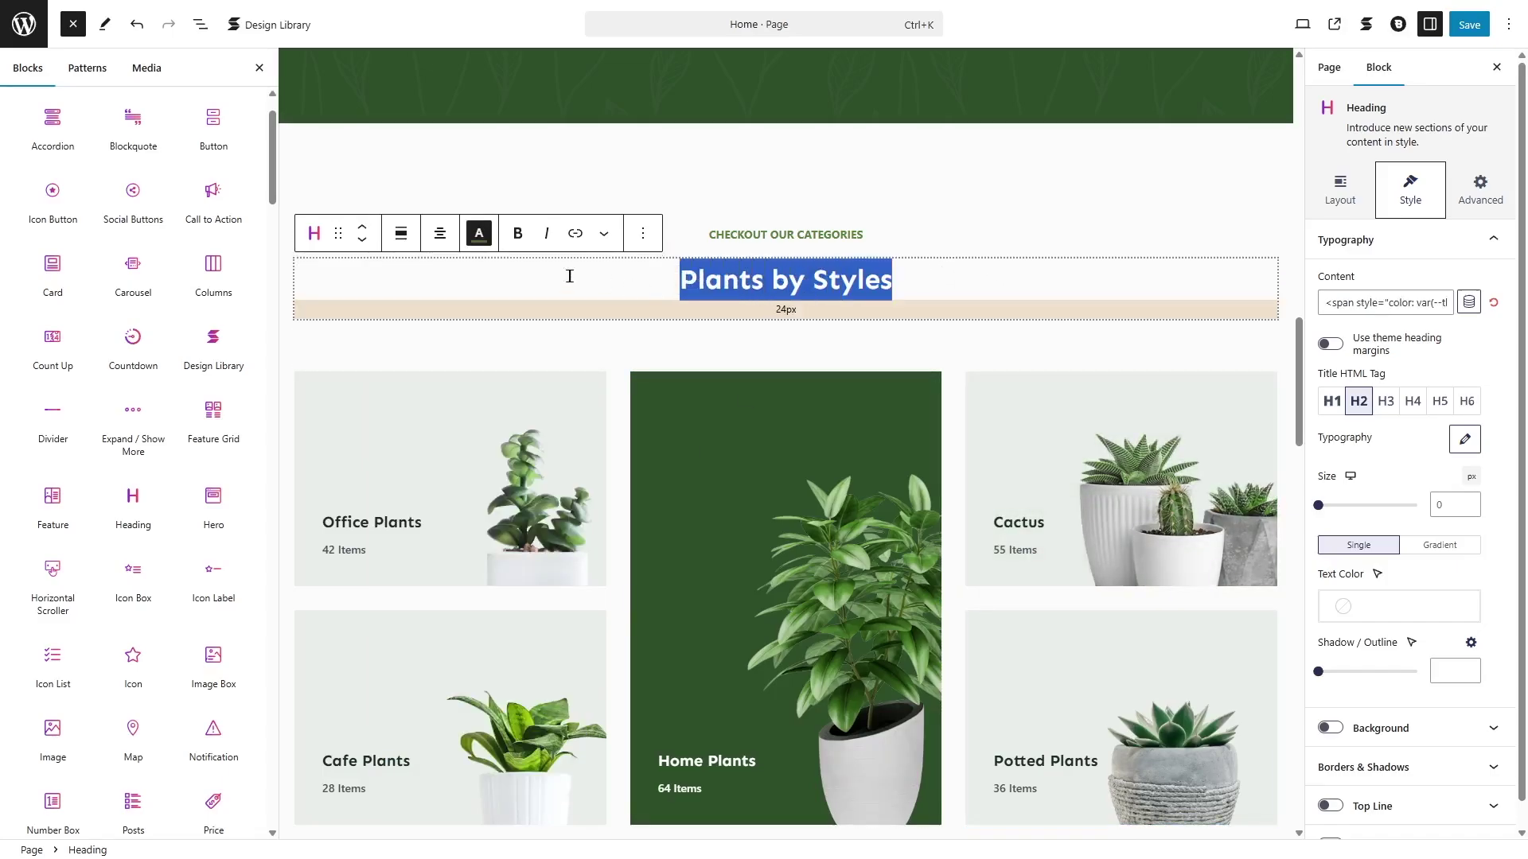
pyautogui.click(479, 233)
pyautogui.click(483, 624)
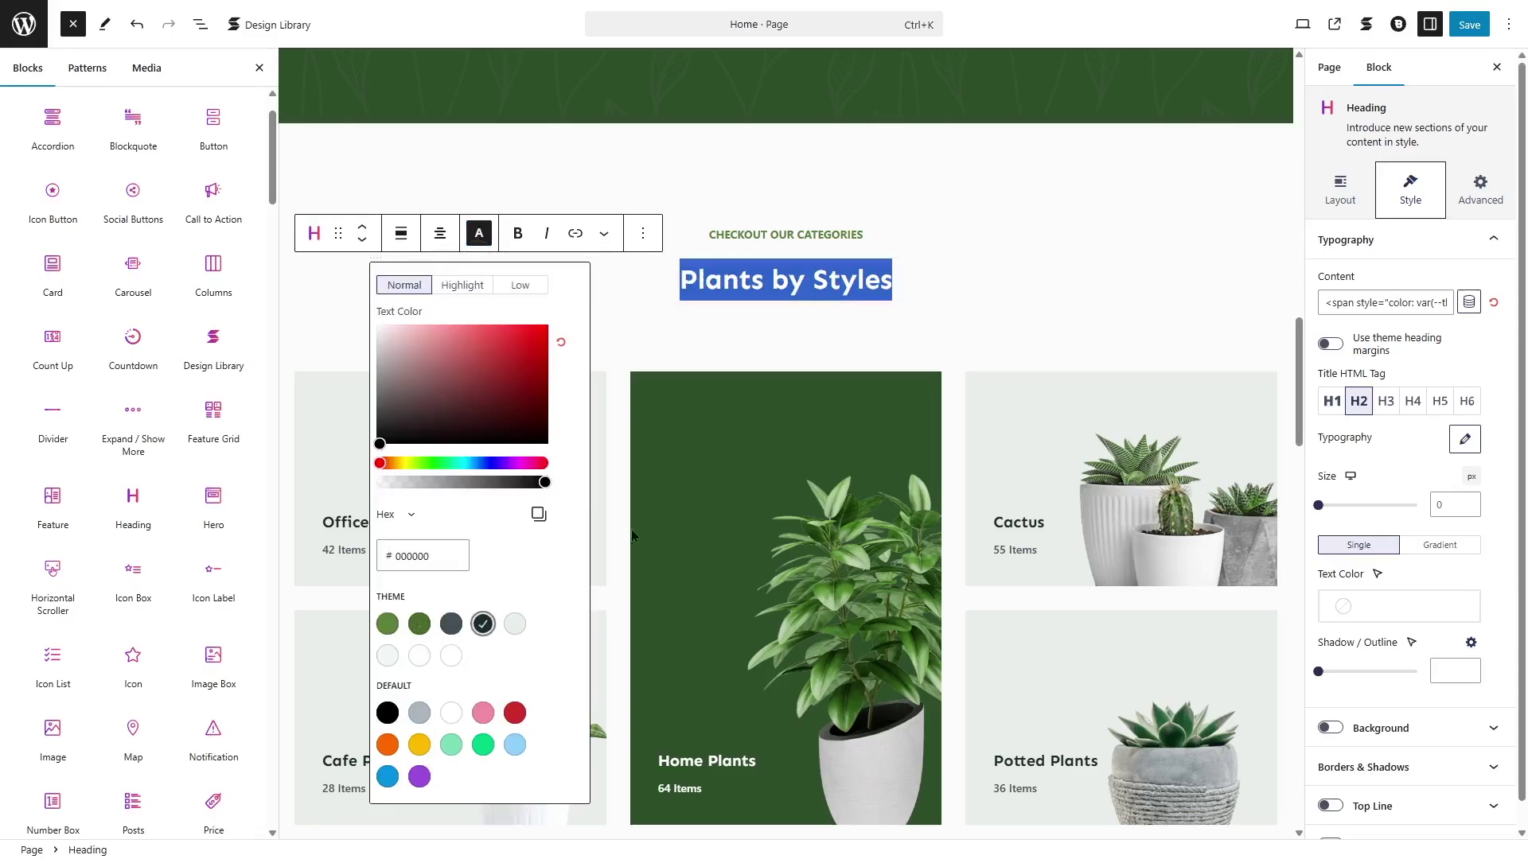
pyautogui.click(1069, 274)
pyautogui.click(878, 291)
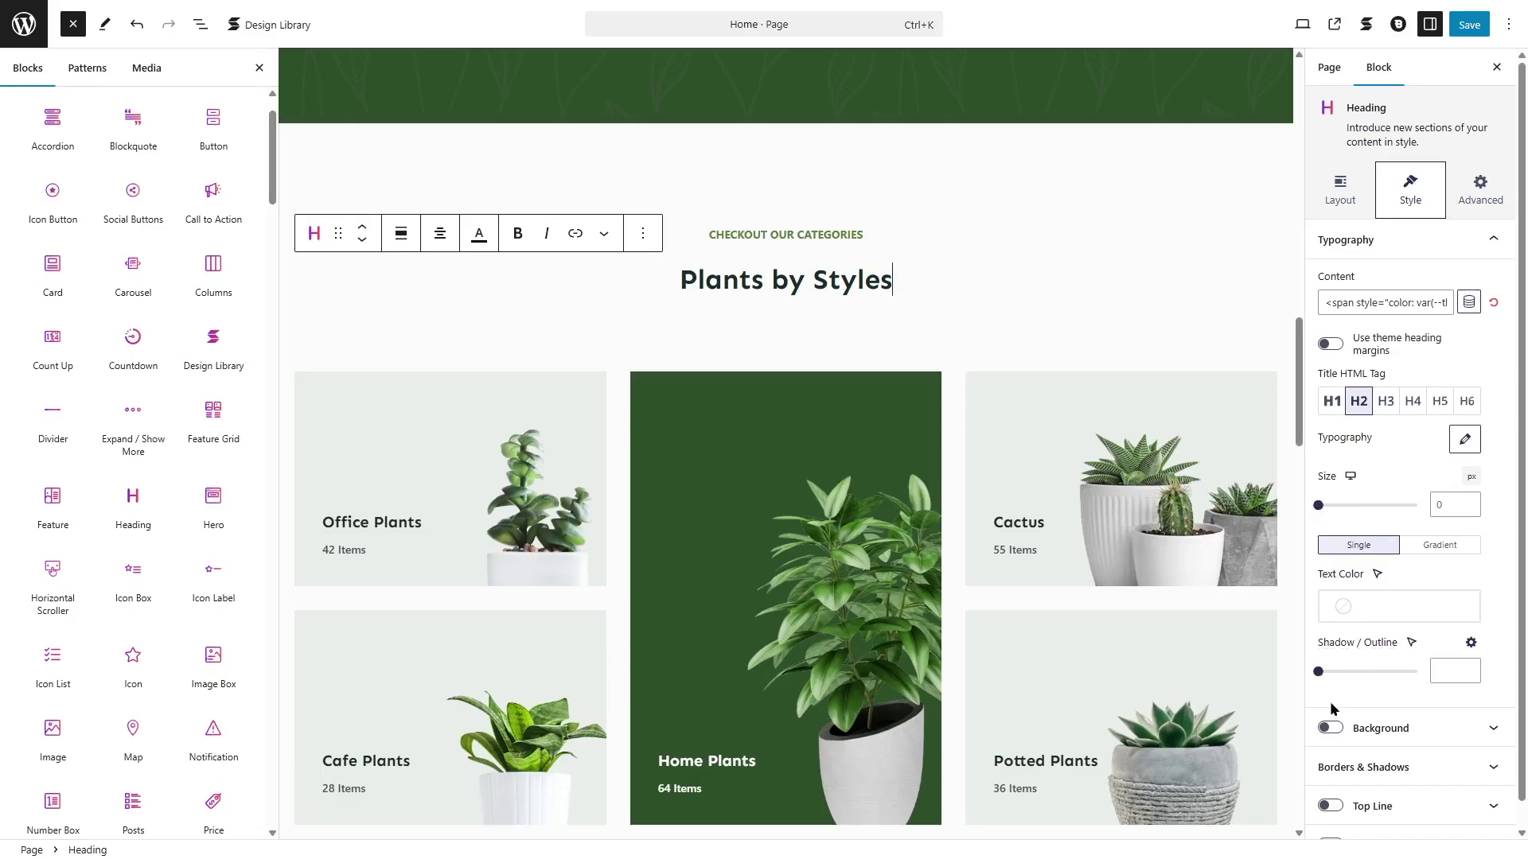
pyautogui.click(514, 119)
pyautogui.click(258, 68)
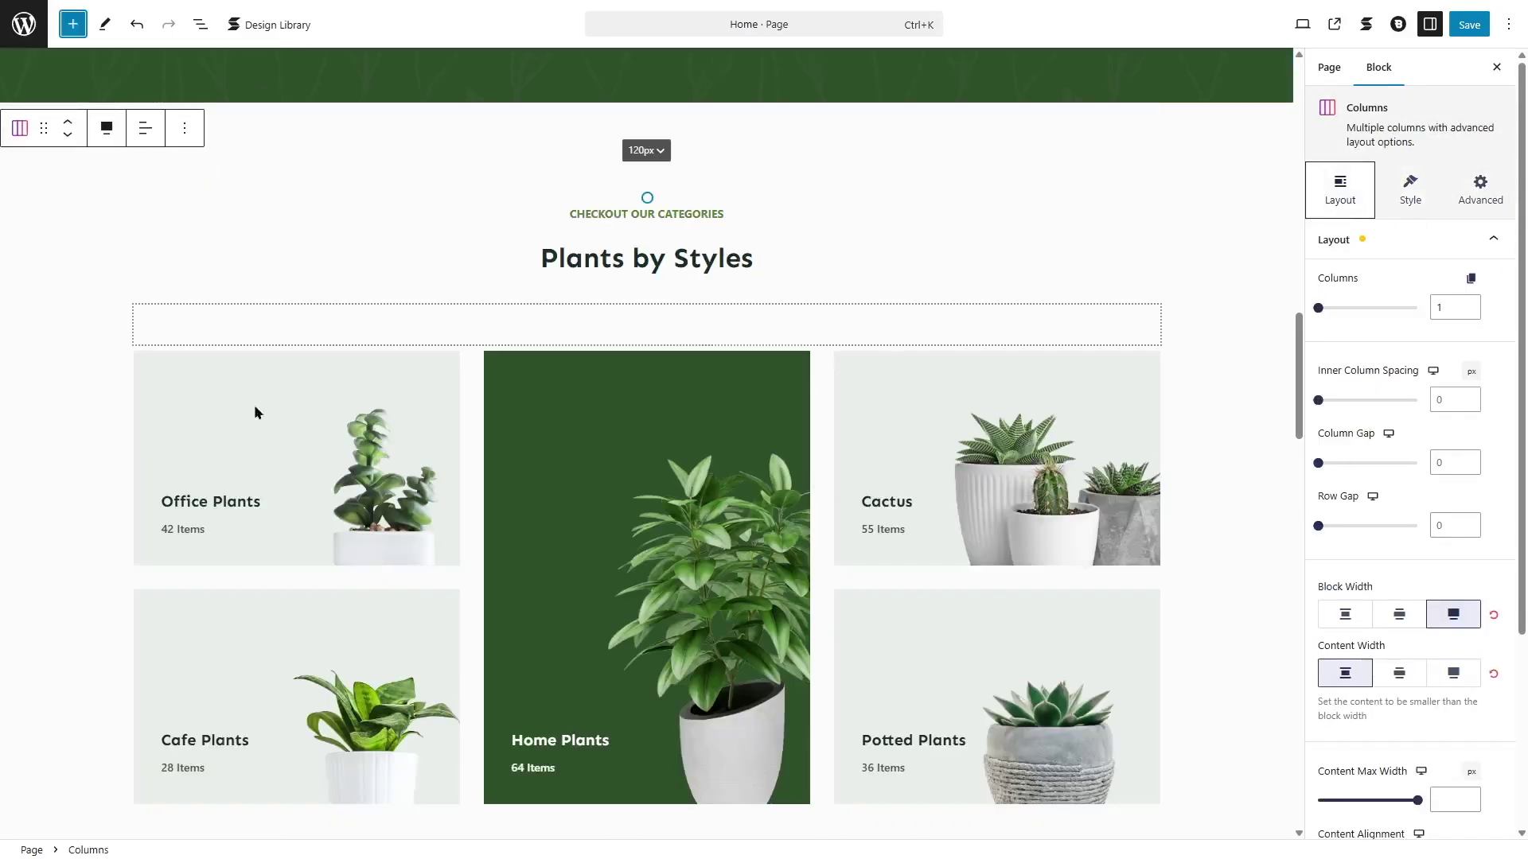
# Inspect the Office Plants image's style settings and the library of available blocks.
pyautogui.click(227, 417)
pyautogui.click(72, 24)
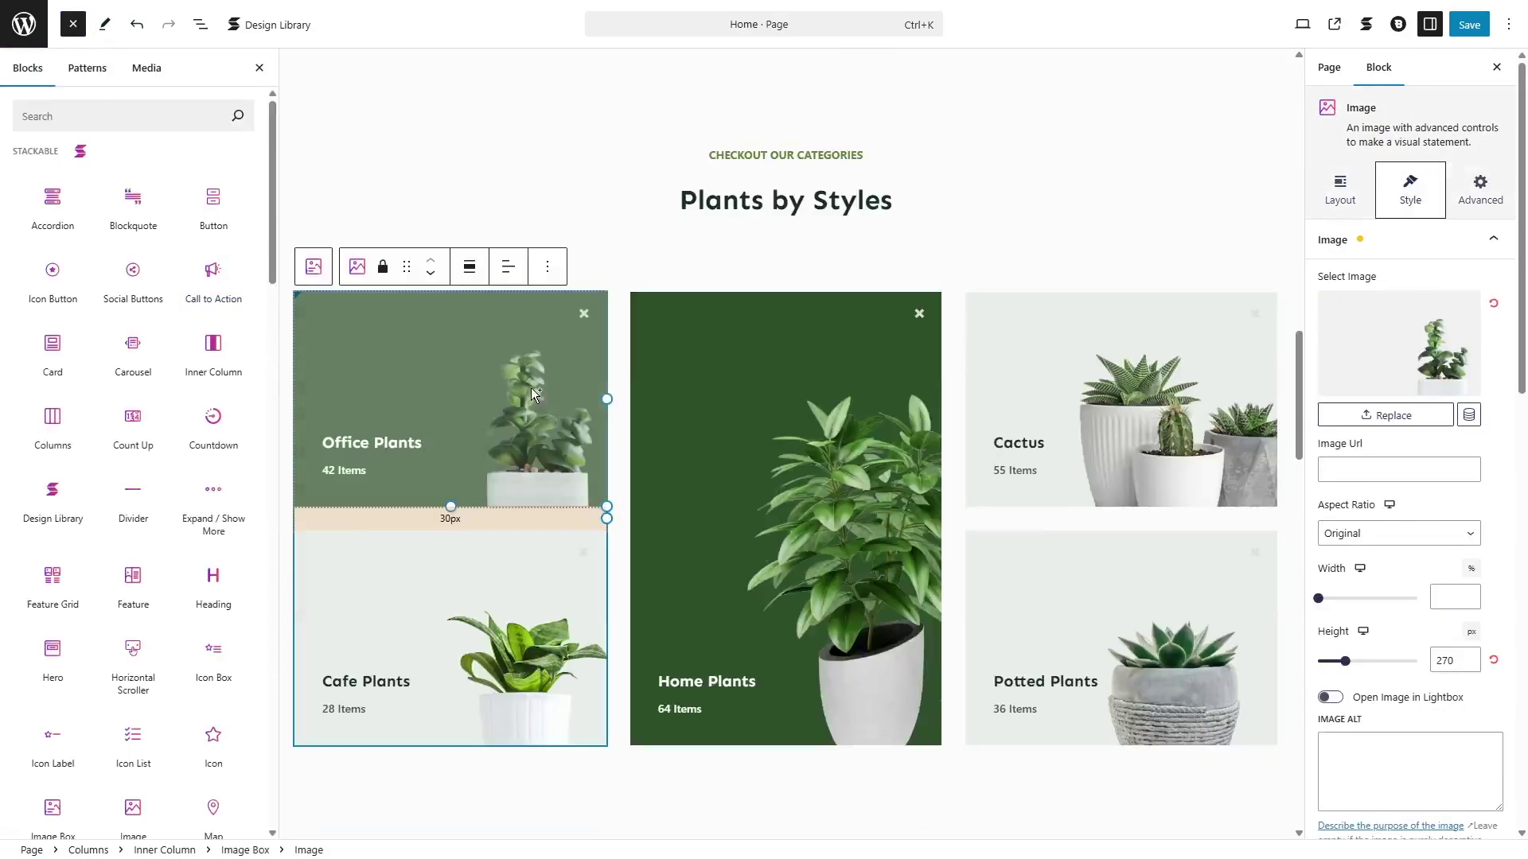
pyautogui.scroll(-2, 533, 392)
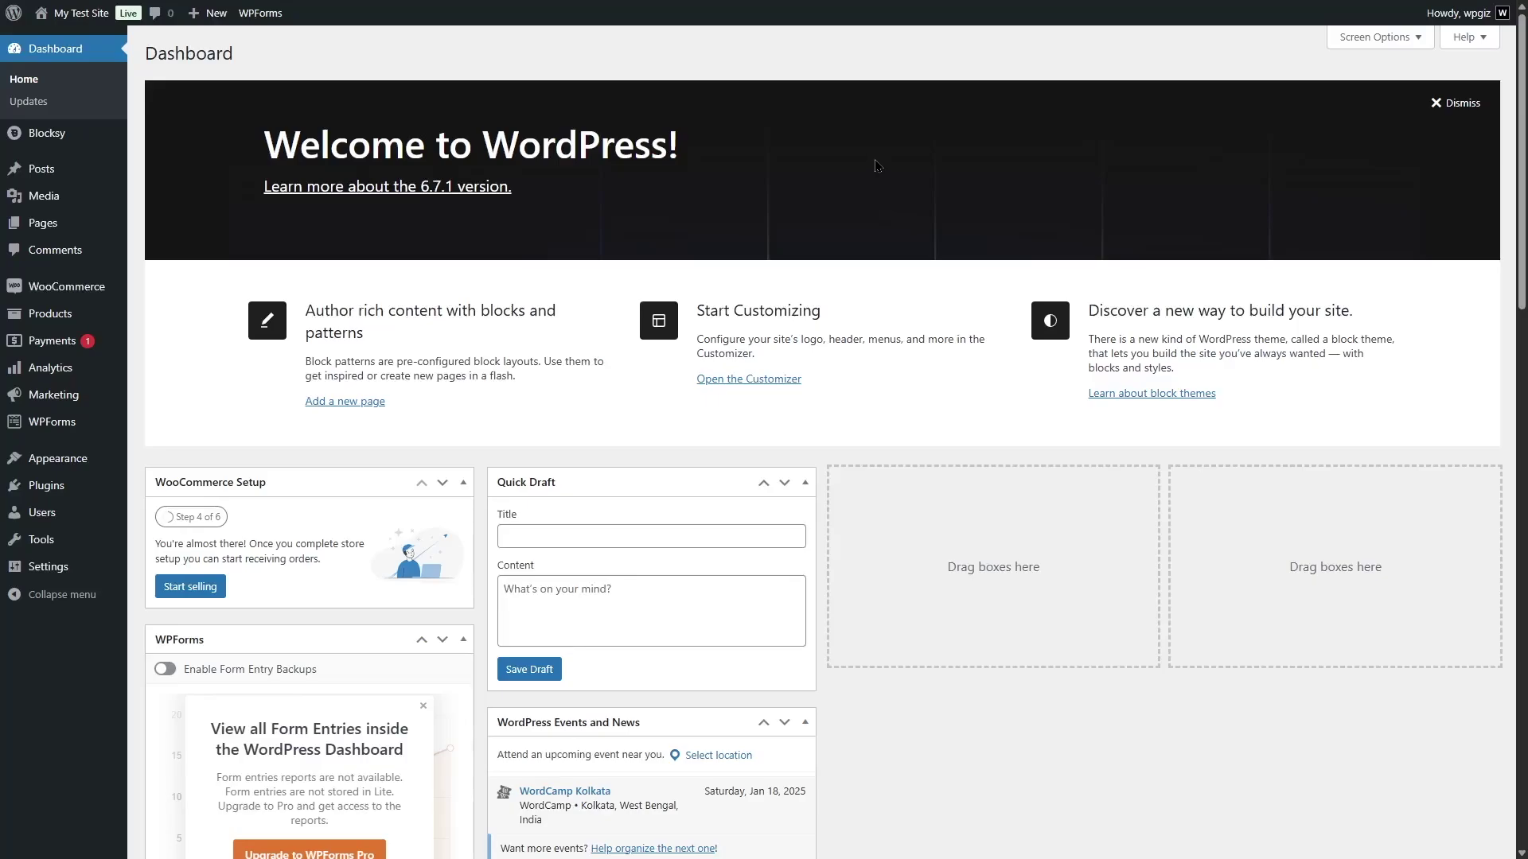
# Go to the site's page for adding new plugins and list the popular plugins.
pyautogui.moveTo(50, 495)
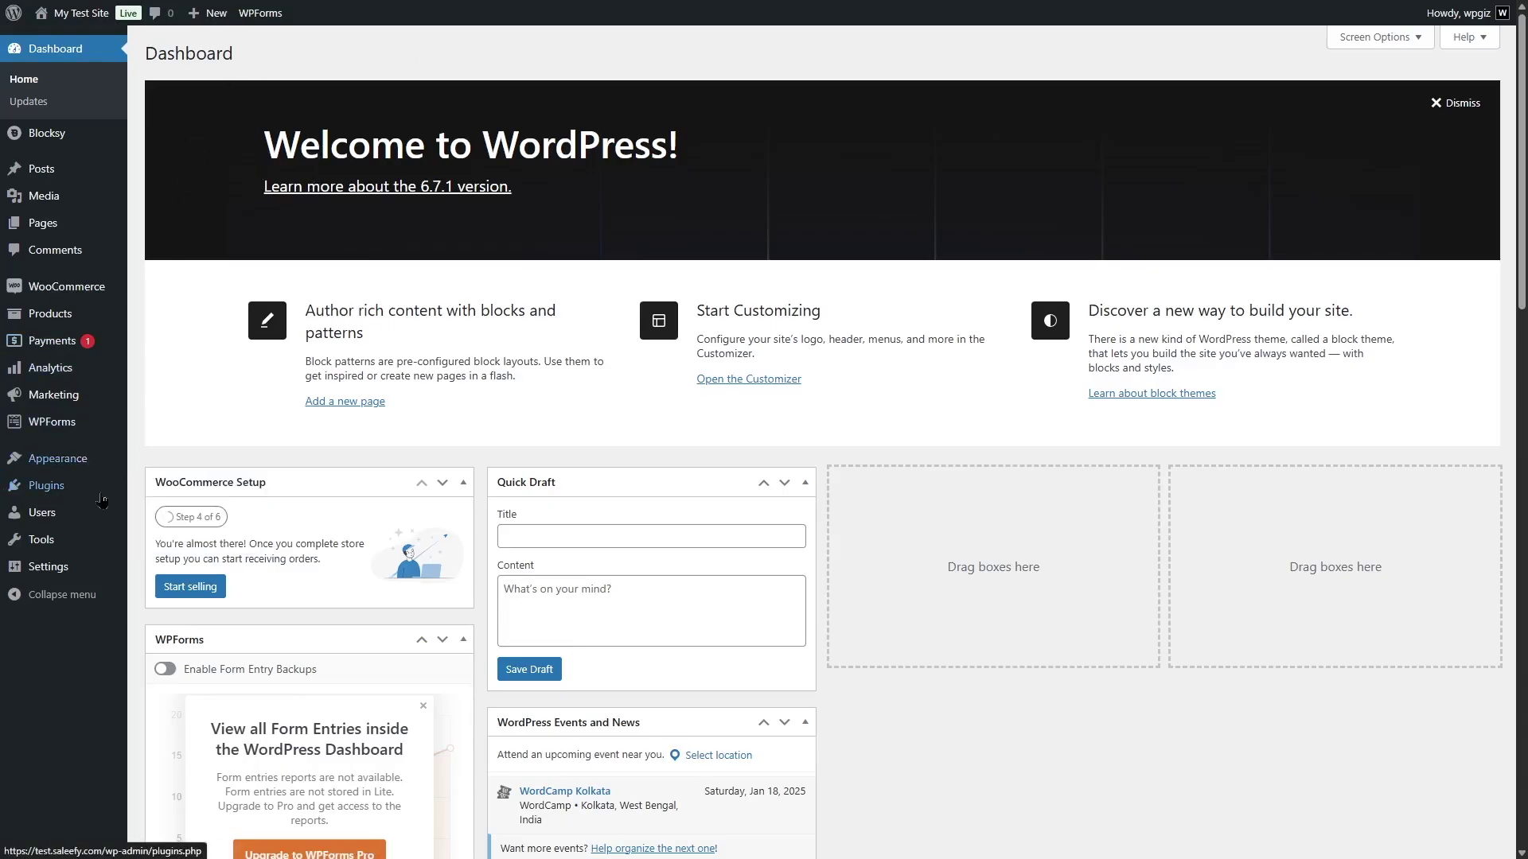
pyautogui.moveTo(106, 492)
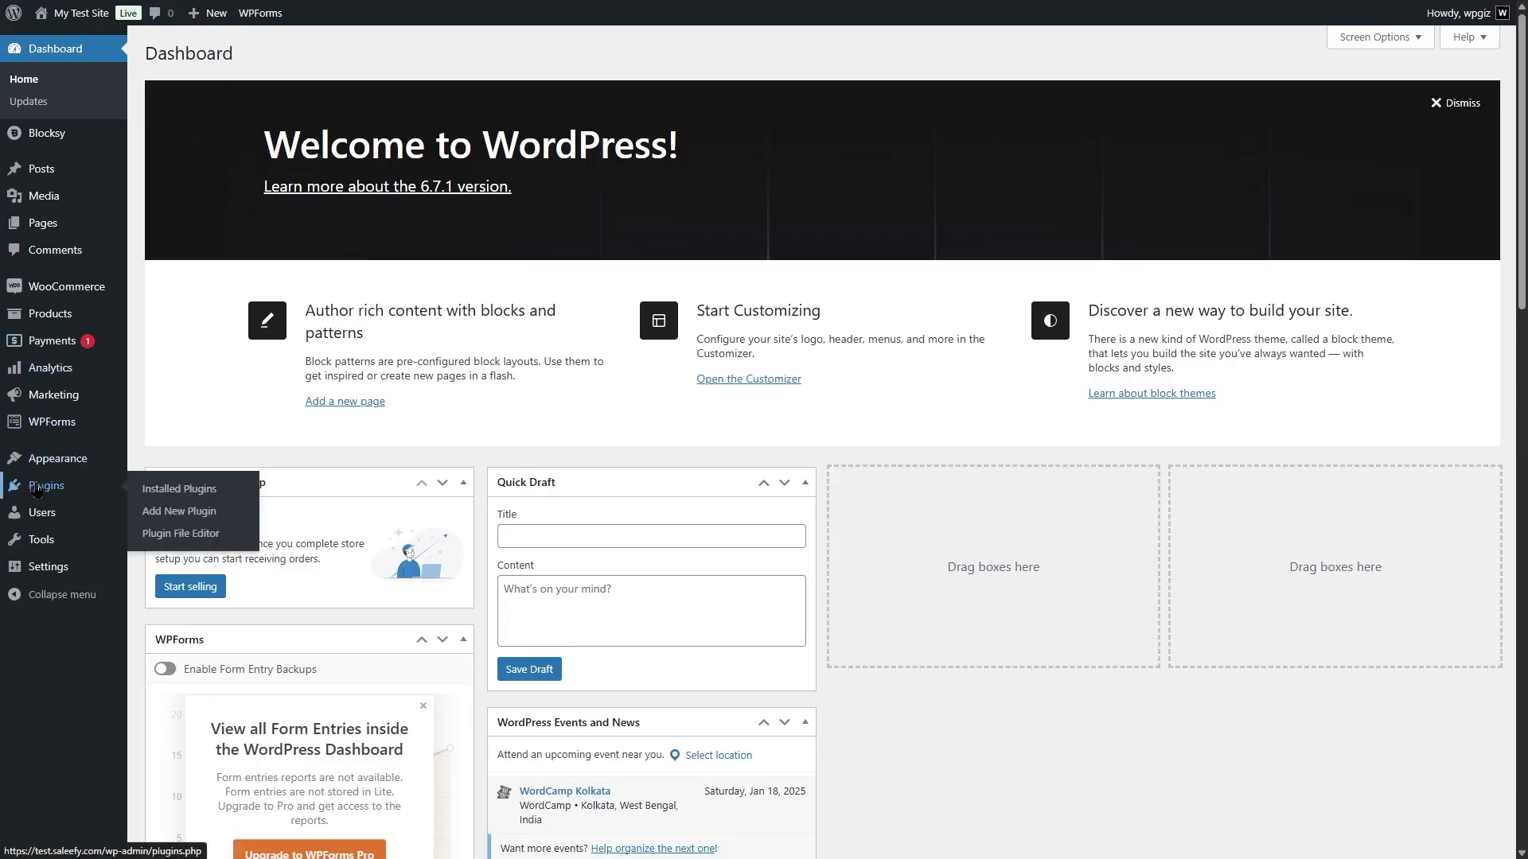
pyautogui.click(142, 516)
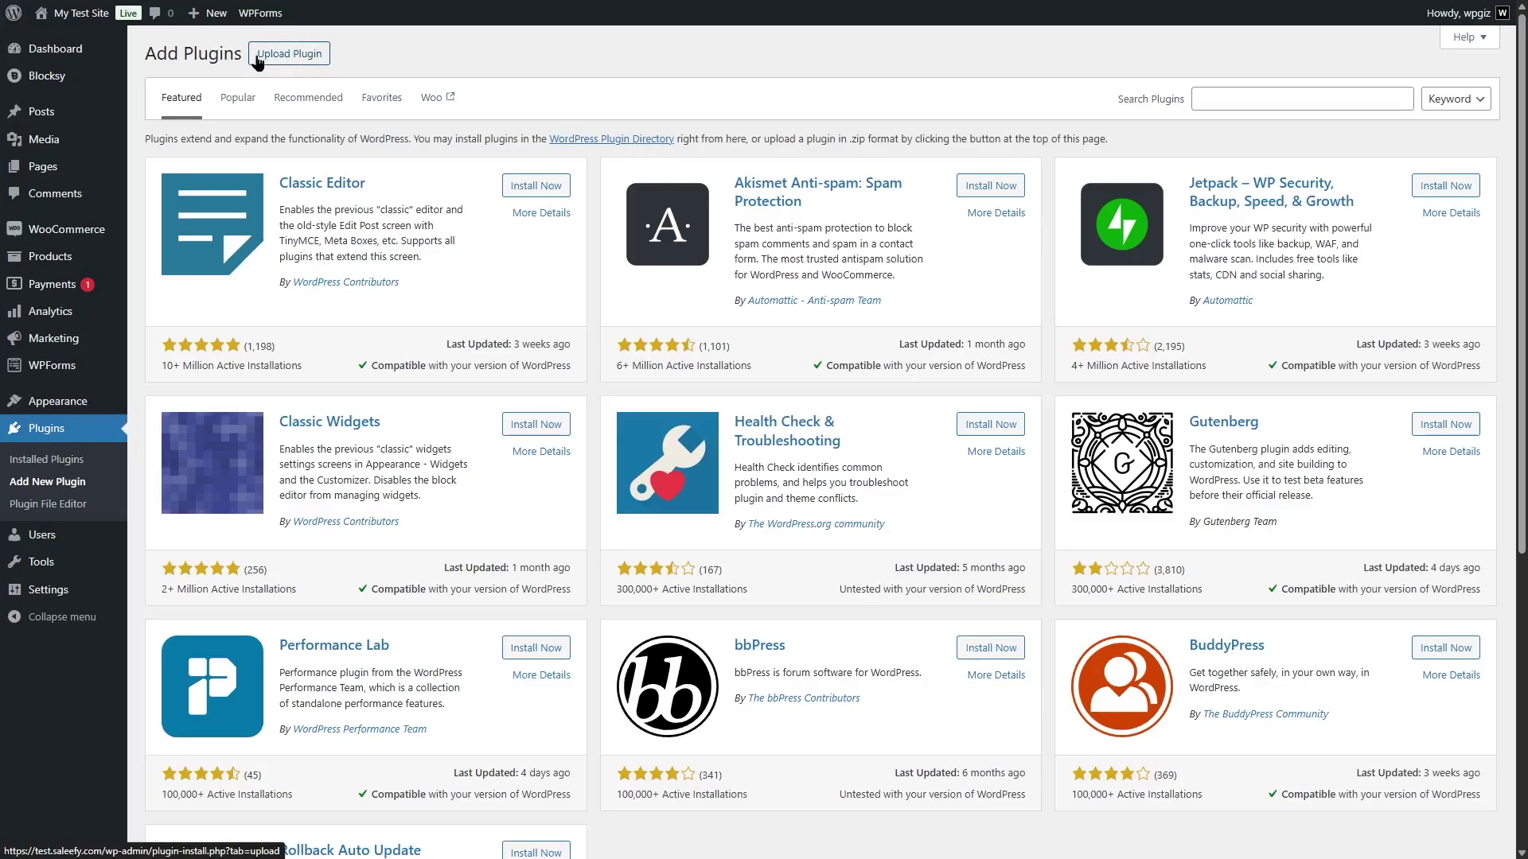
pyautogui.click(248, 113)
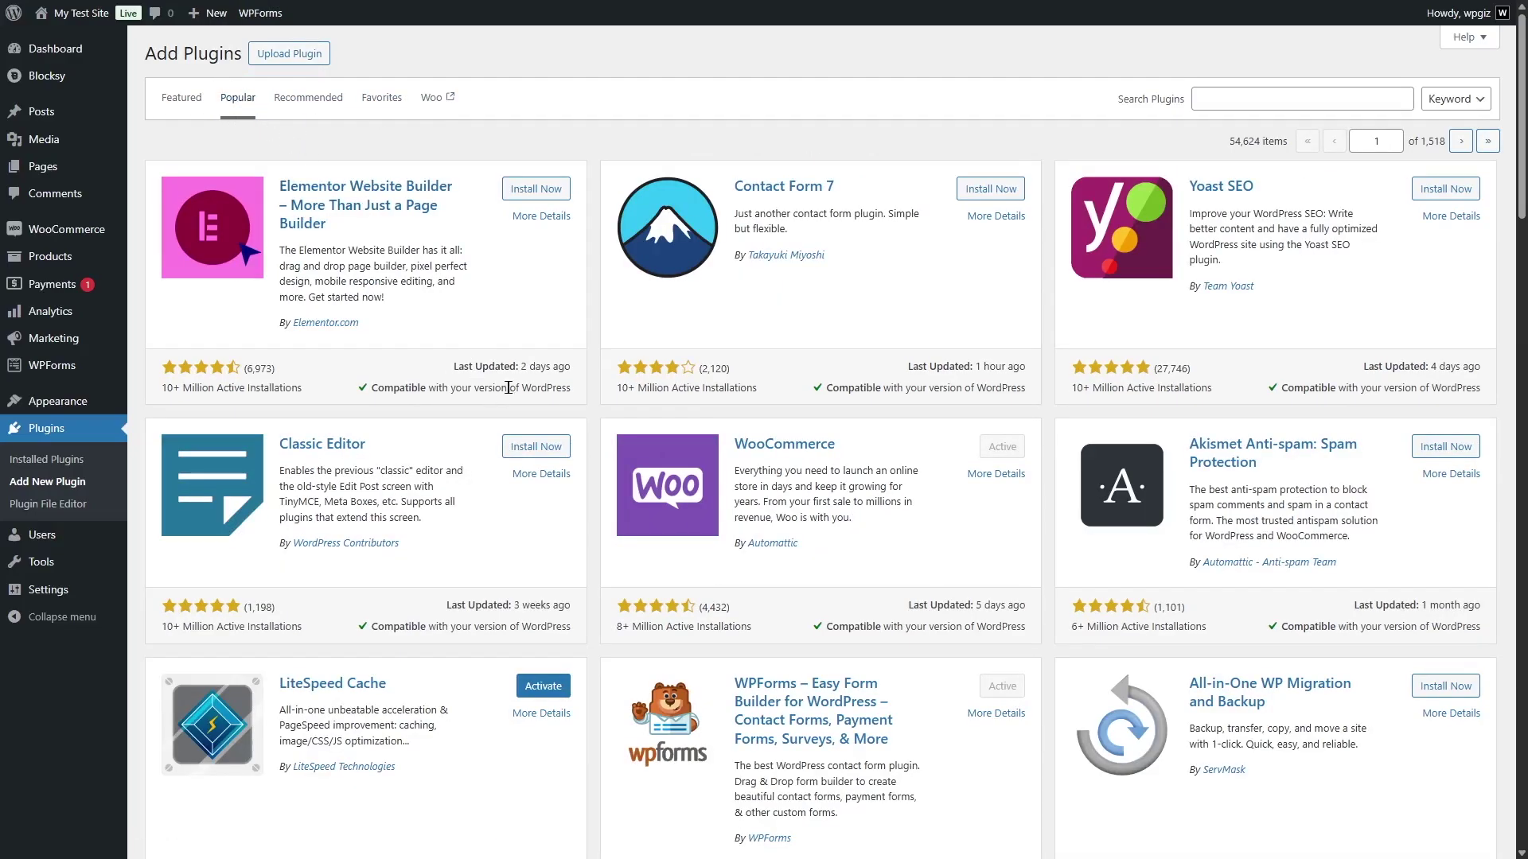
# Examine the popular plugins, including those for page building, security, backup, SEO and online stores.
pyautogui.scroll(-5, 511, 399)
pyautogui.scroll(5, 512, 404)
pyautogui.scroll(-10, 1315, 221)
pyautogui.scroll(7, 1328, 219)
pyautogui.scroll(-8, 1331, 218)
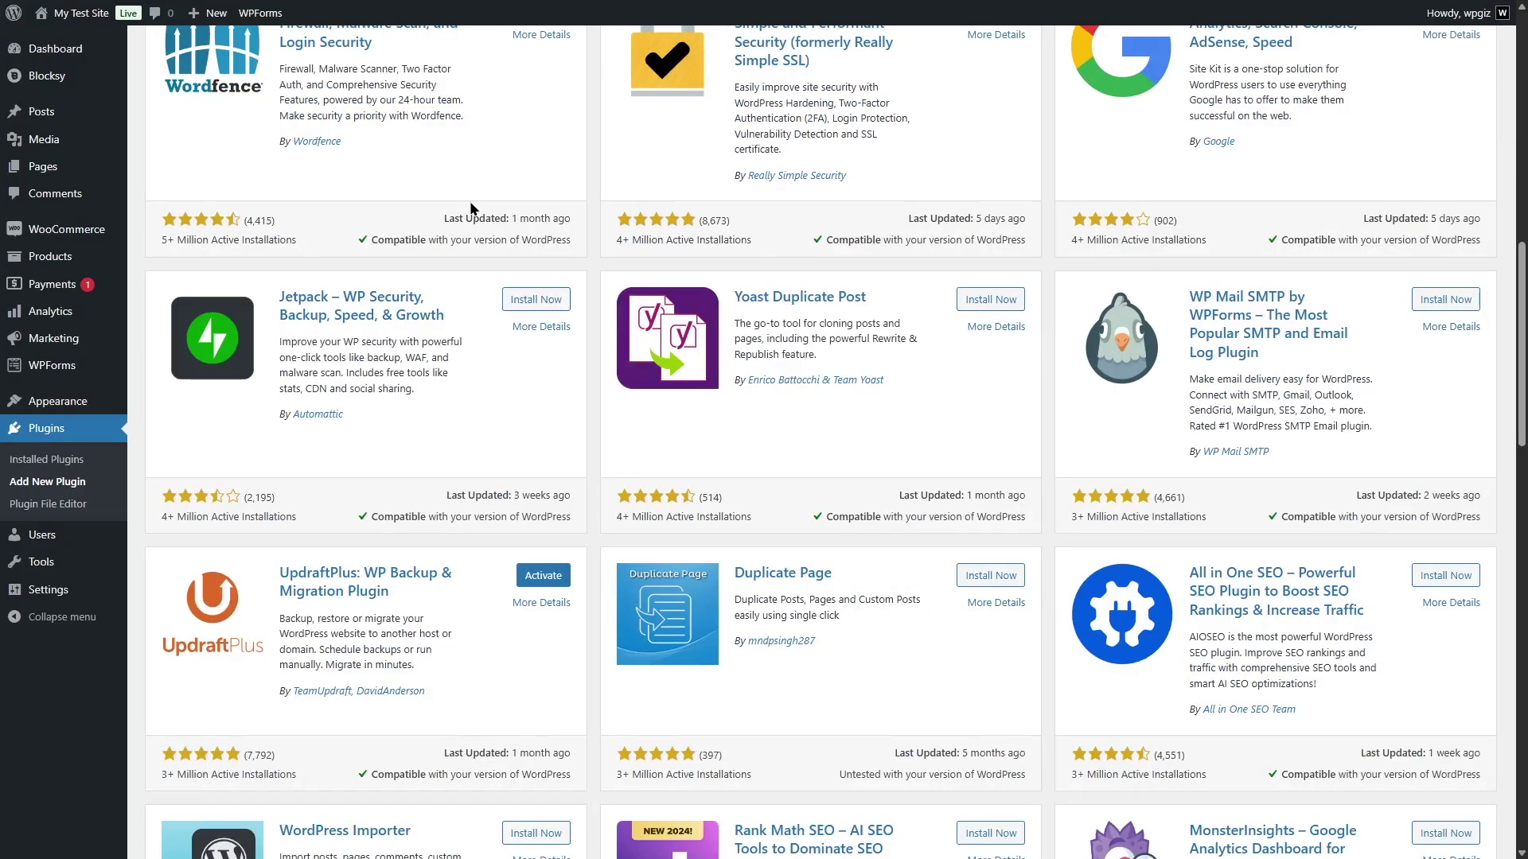
pyautogui.scroll(8, 470, 205)
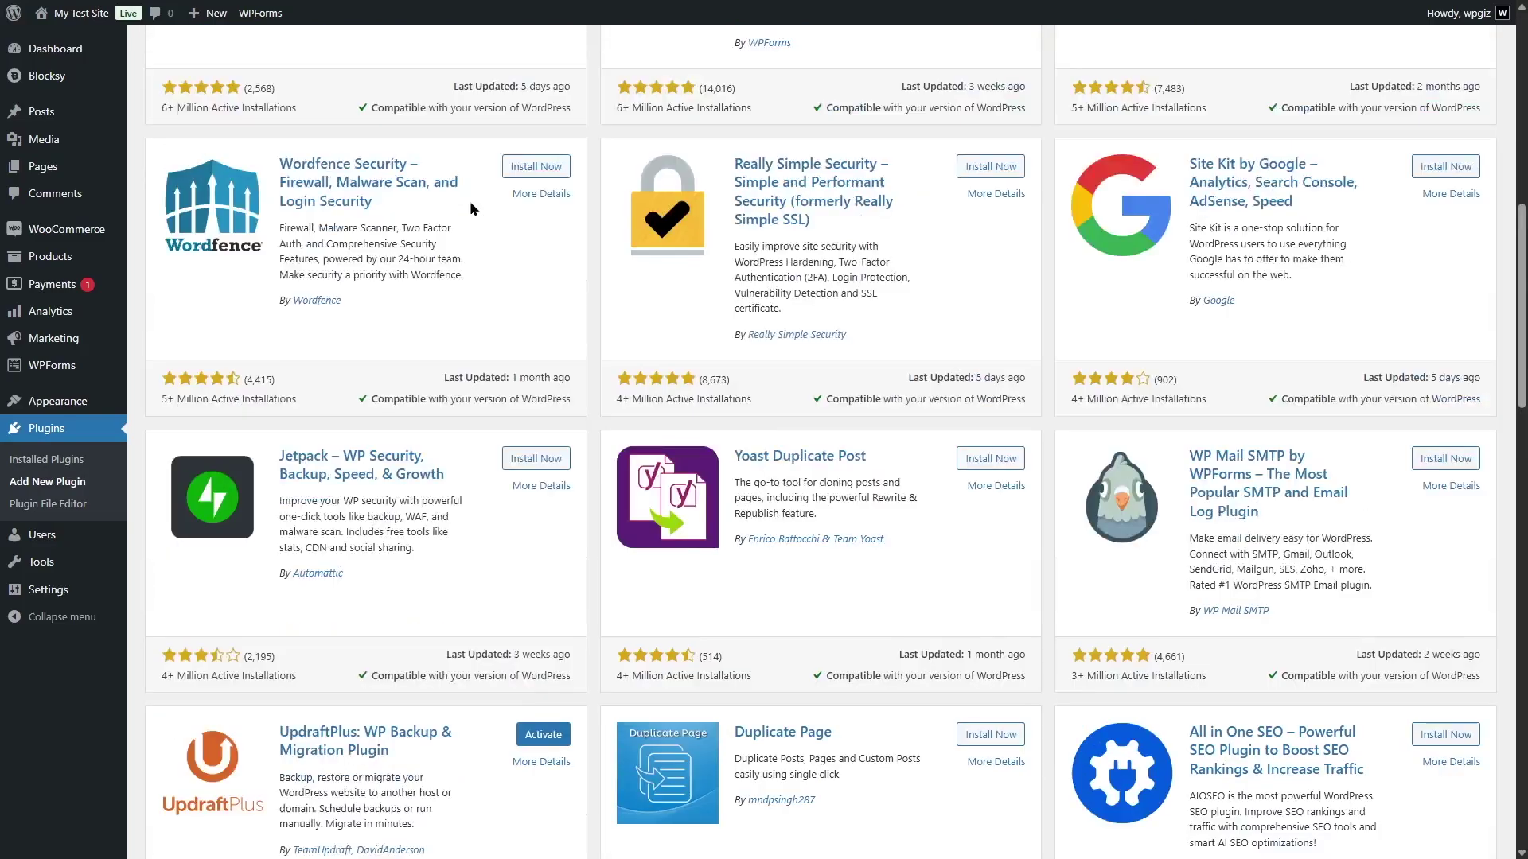
pyautogui.scroll(2, 471, 208)
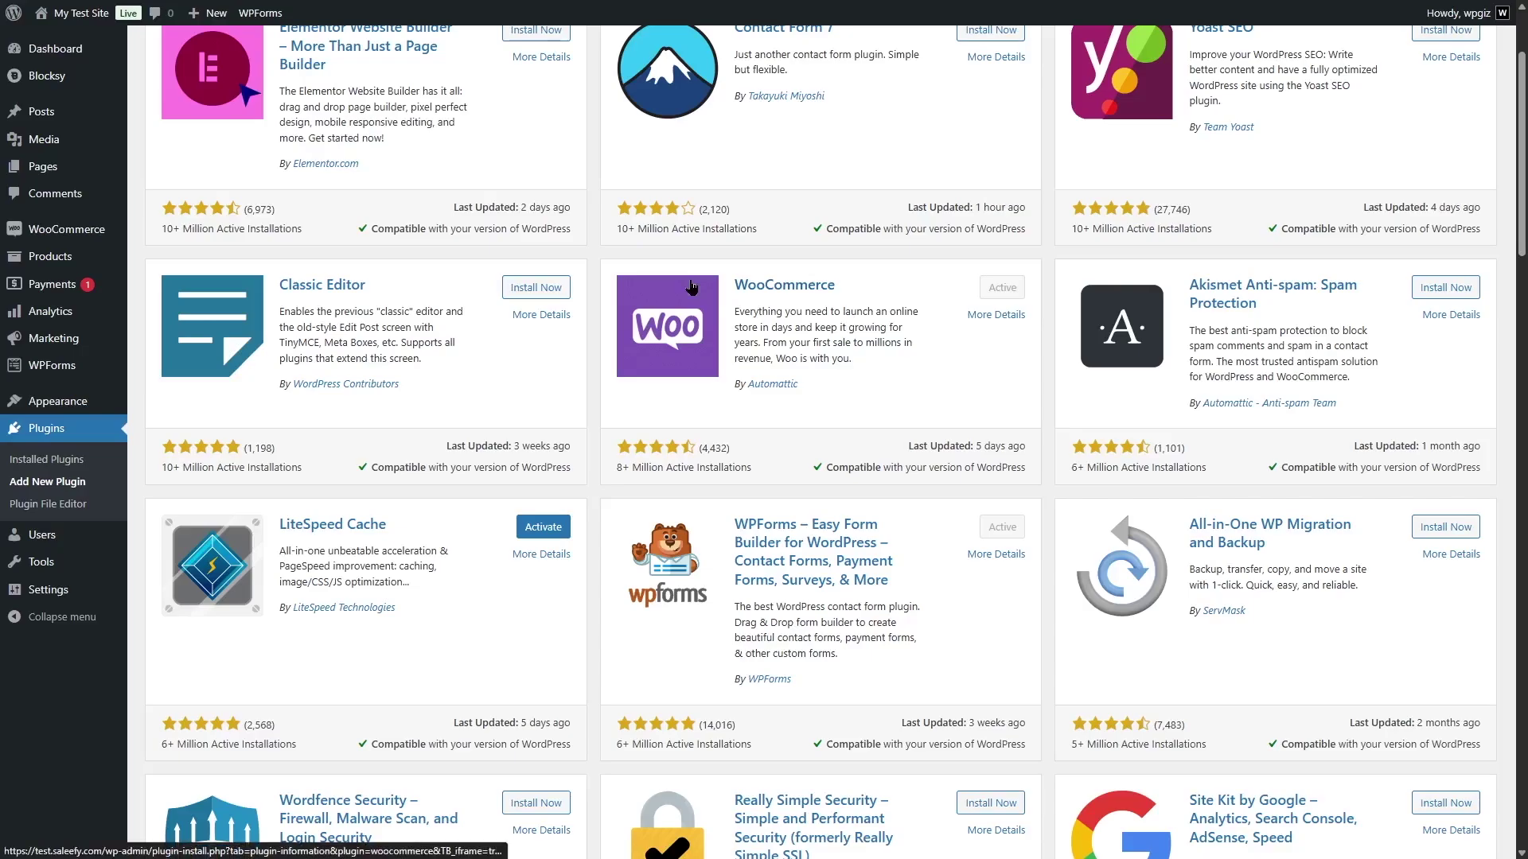
pyautogui.moveTo(732, 315); pyautogui.dragTo(863, 364)
pyautogui.click(897, 400)
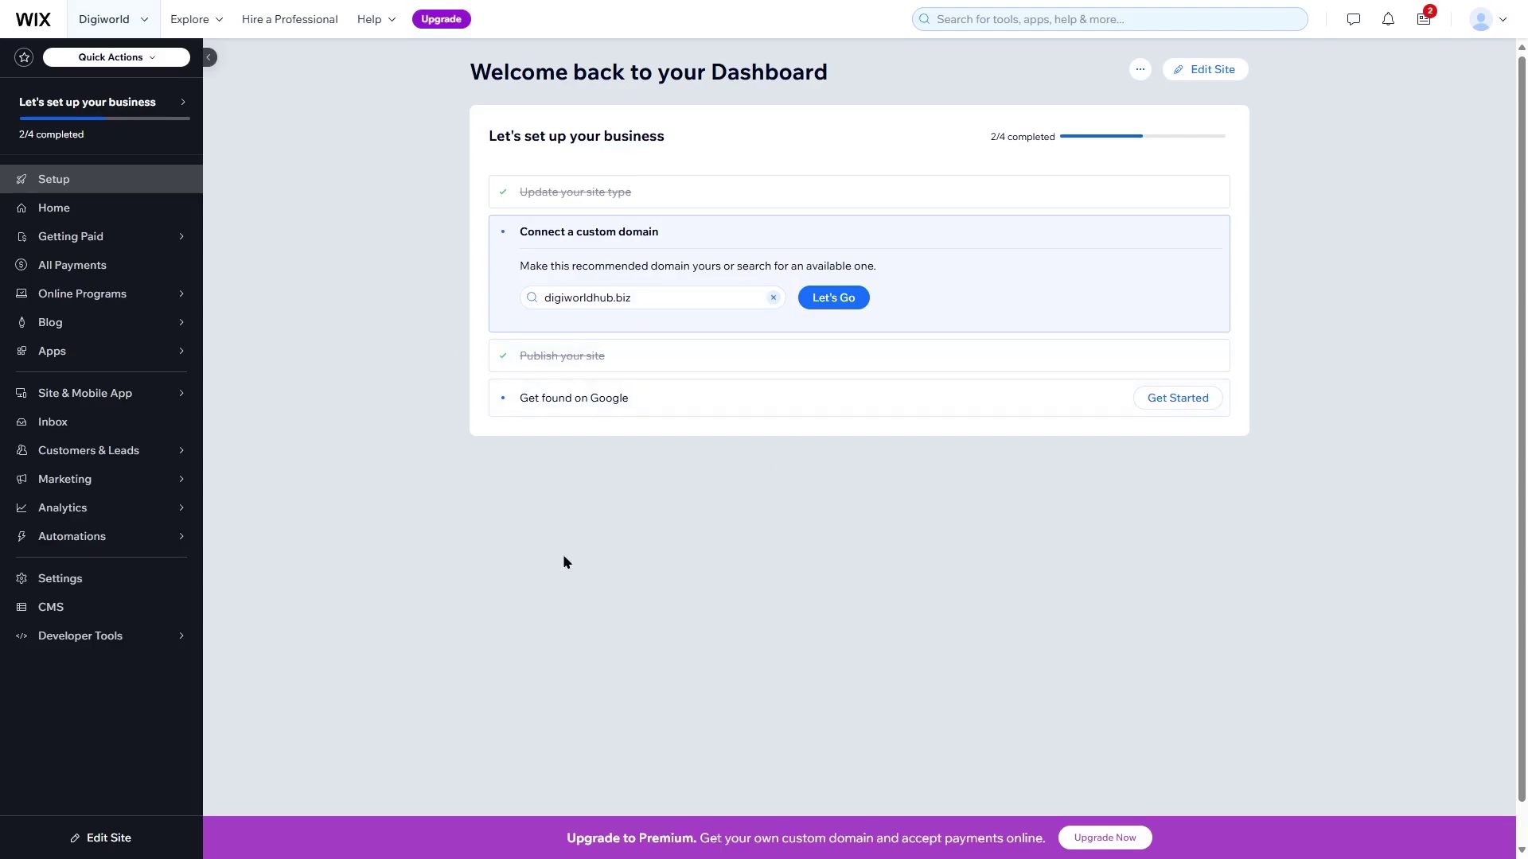
# Switch to the Wix dashboard and open the Digiworld site for editing.
pyautogui.click(87, 841)
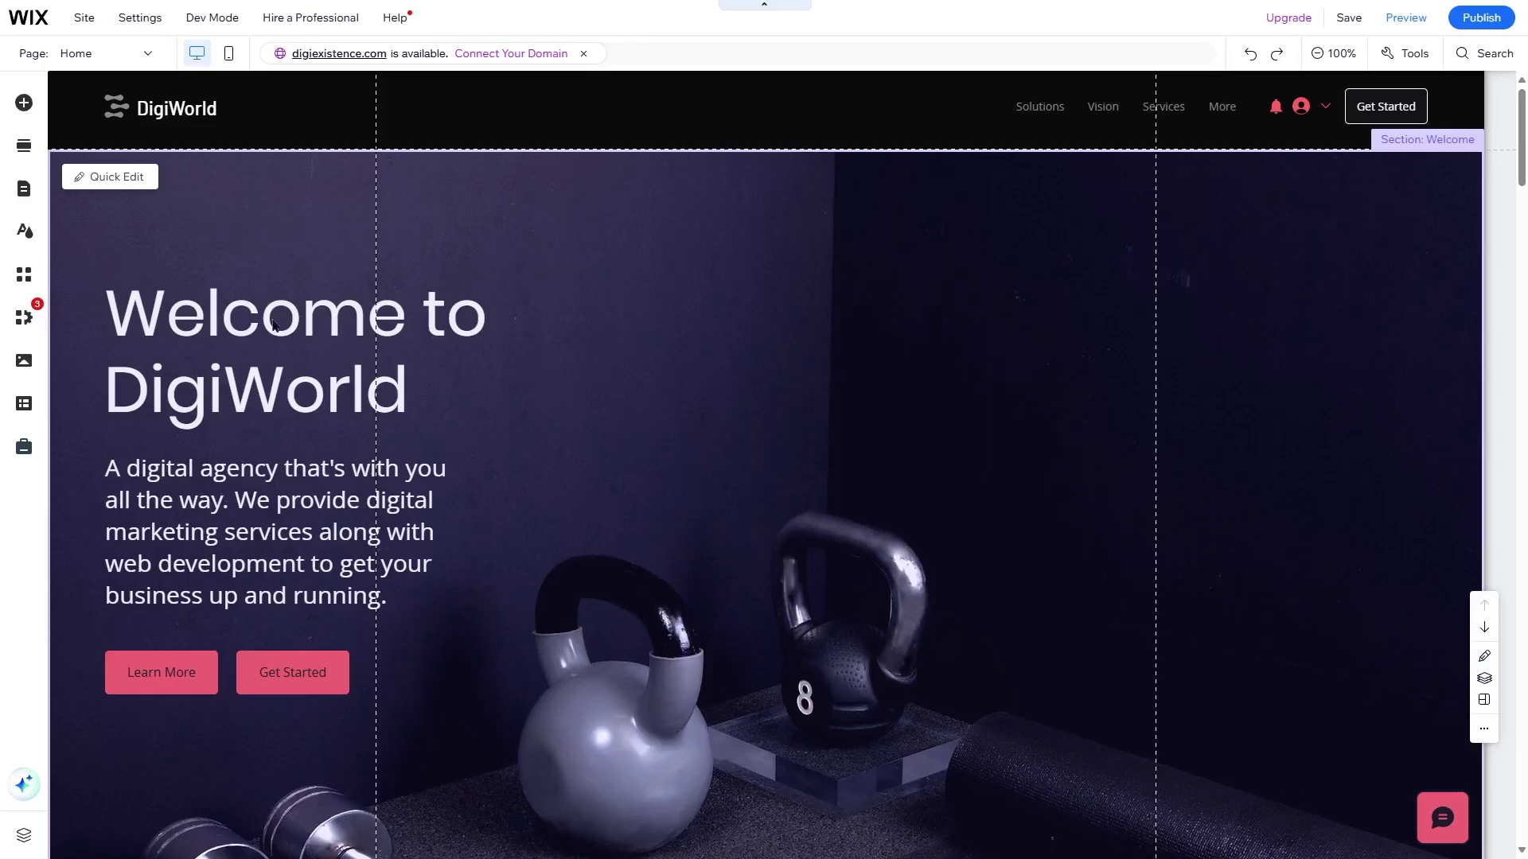
pyautogui.scroll(-2, 495, 442)
pyautogui.scroll(2, 494, 442)
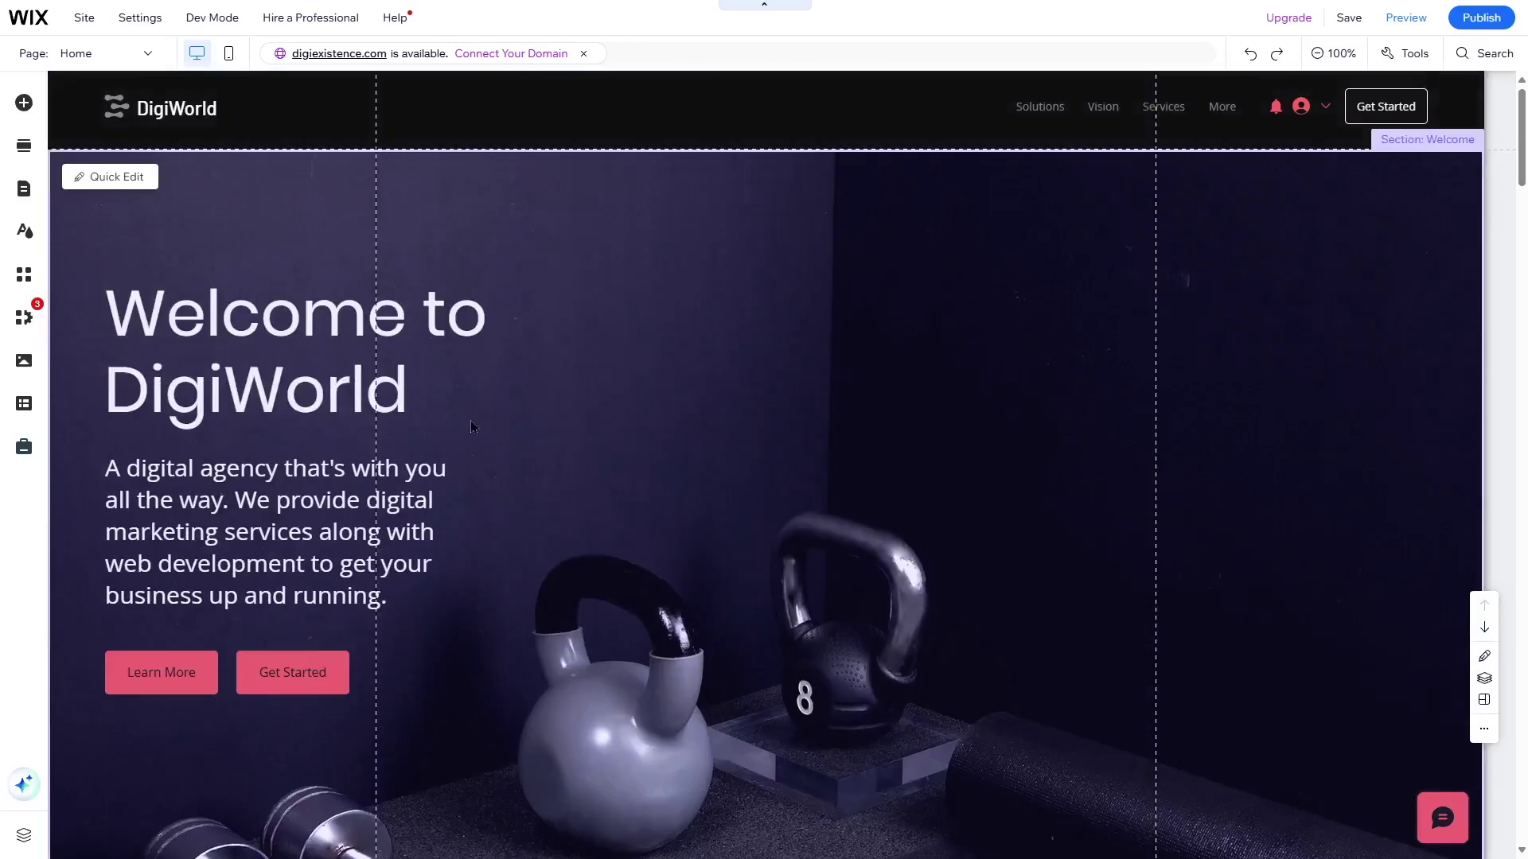
# Examine the element categories that can be added to the page, from Text and Image to Box and Gallery.
pyautogui.click(25, 108)
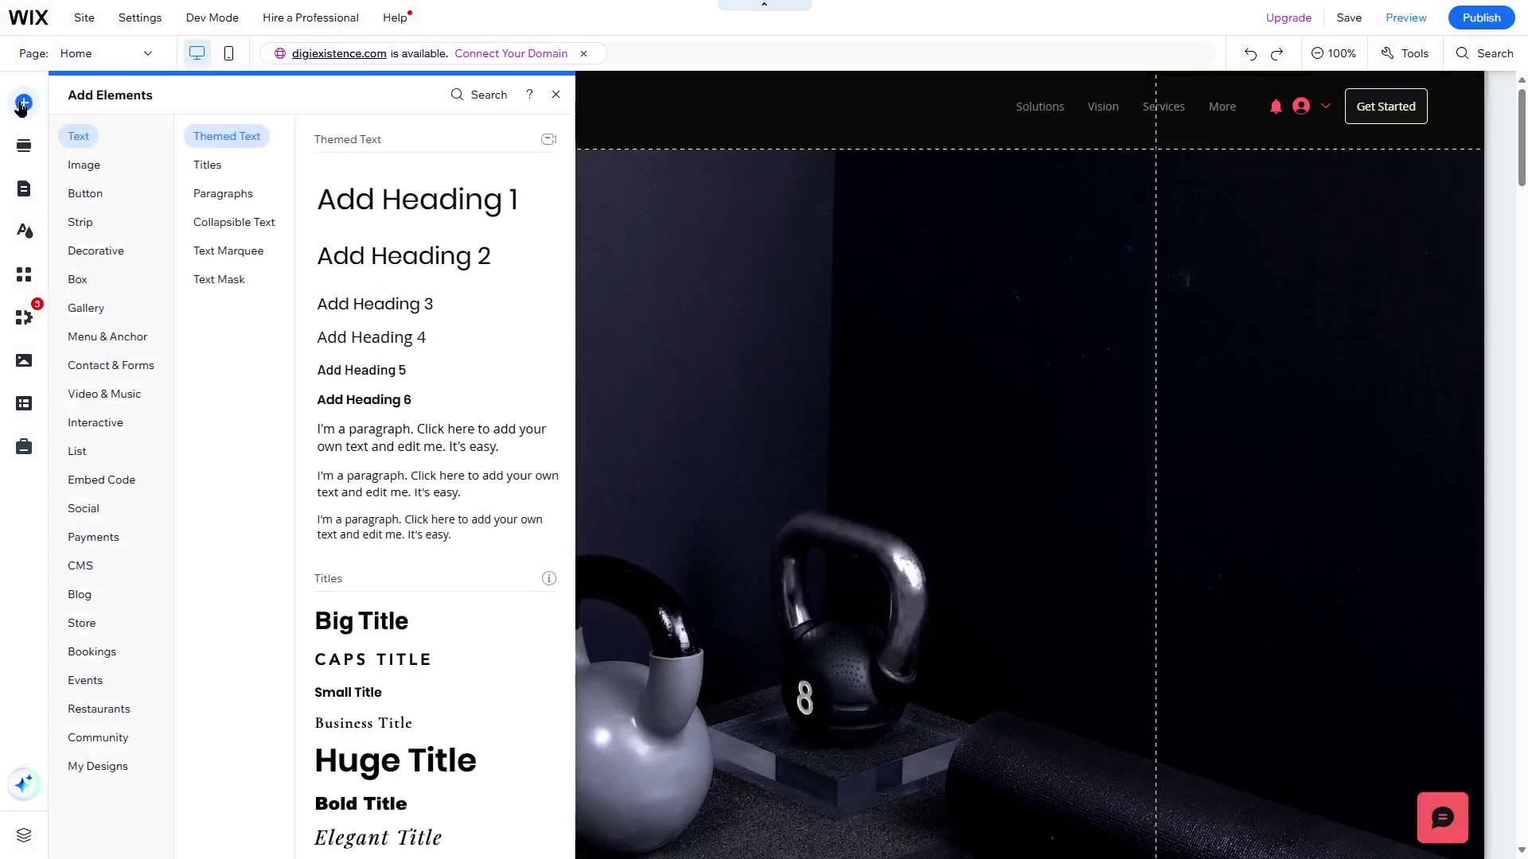
pyautogui.click(77, 165)
pyautogui.click(90, 336)
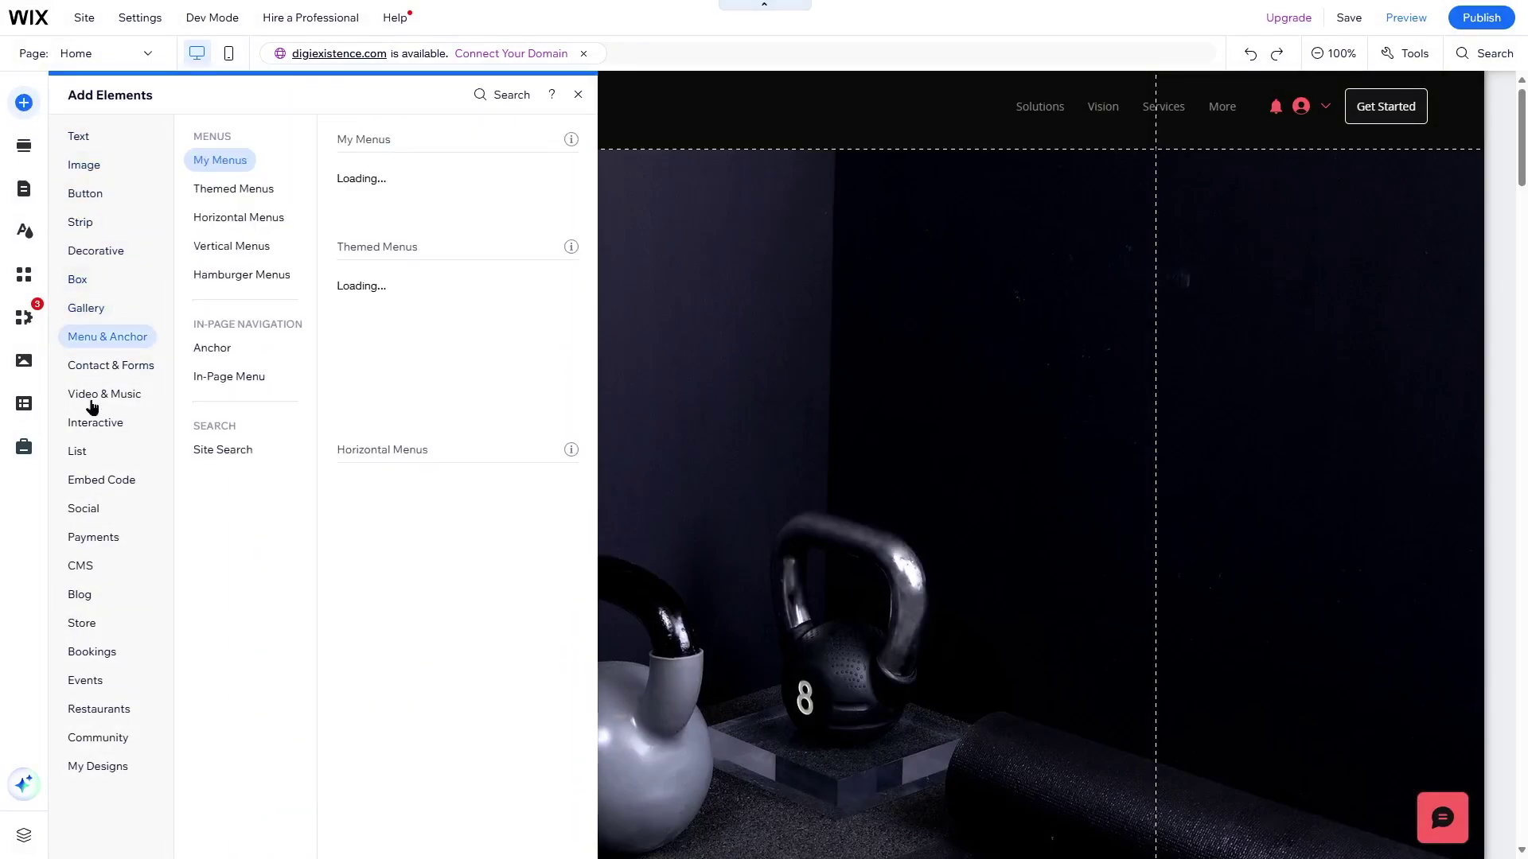
pyautogui.click(79, 136)
pyautogui.click(82, 165)
pyautogui.click(86, 194)
pyautogui.click(80, 223)
pyautogui.click(95, 252)
pyautogui.click(78, 280)
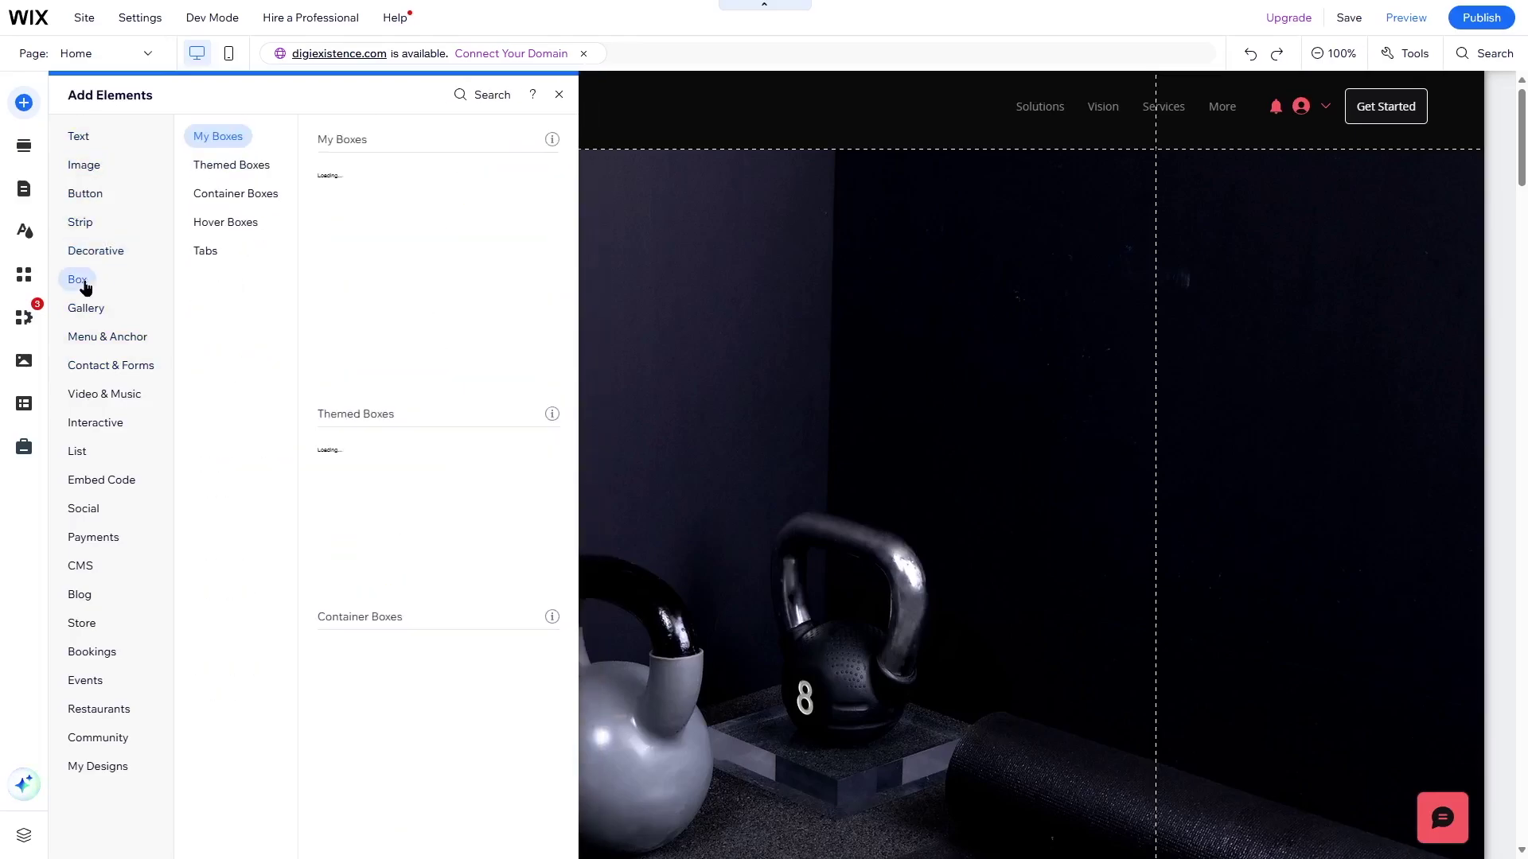
pyautogui.click(89, 312)
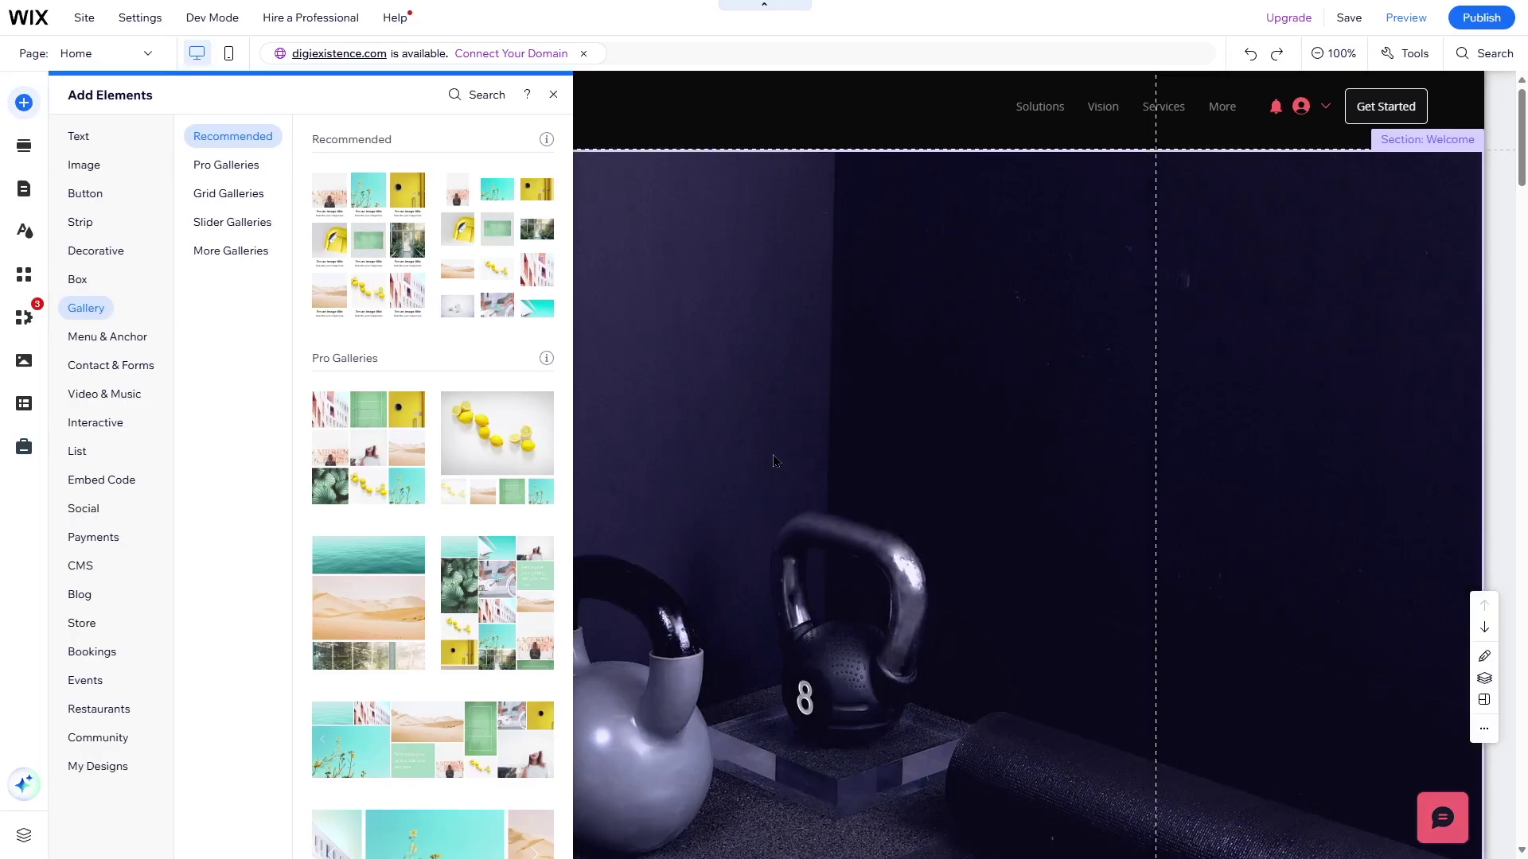
# Insert the pink mushroom-gill picture from the free Wix images into the Home page's "Who We Are" section.
pyautogui.scroll(-10, 766, 413)
pyautogui.click(83, 165)
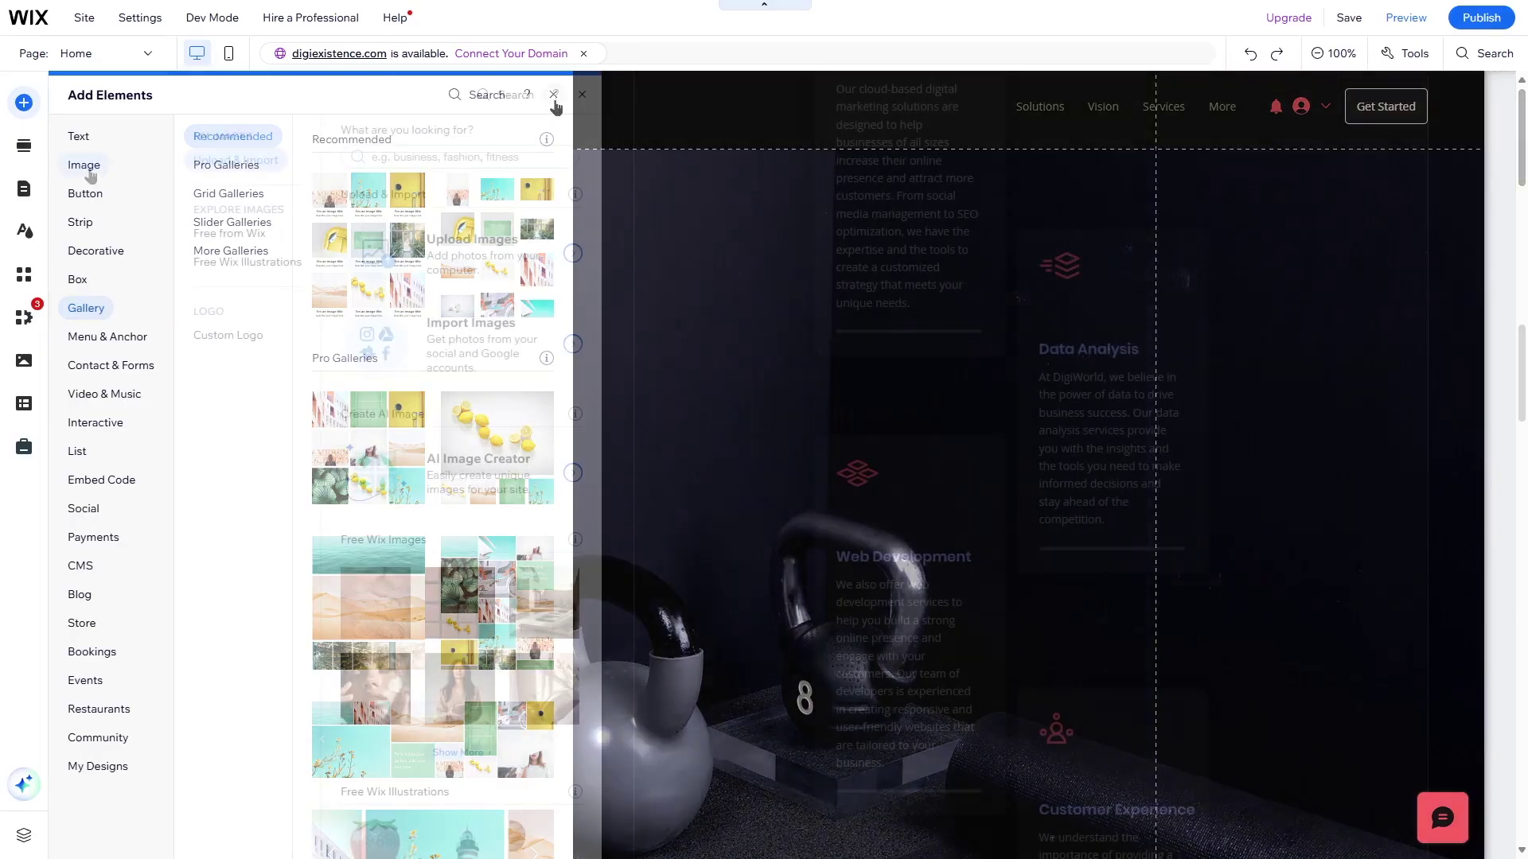
pyautogui.click(216, 239)
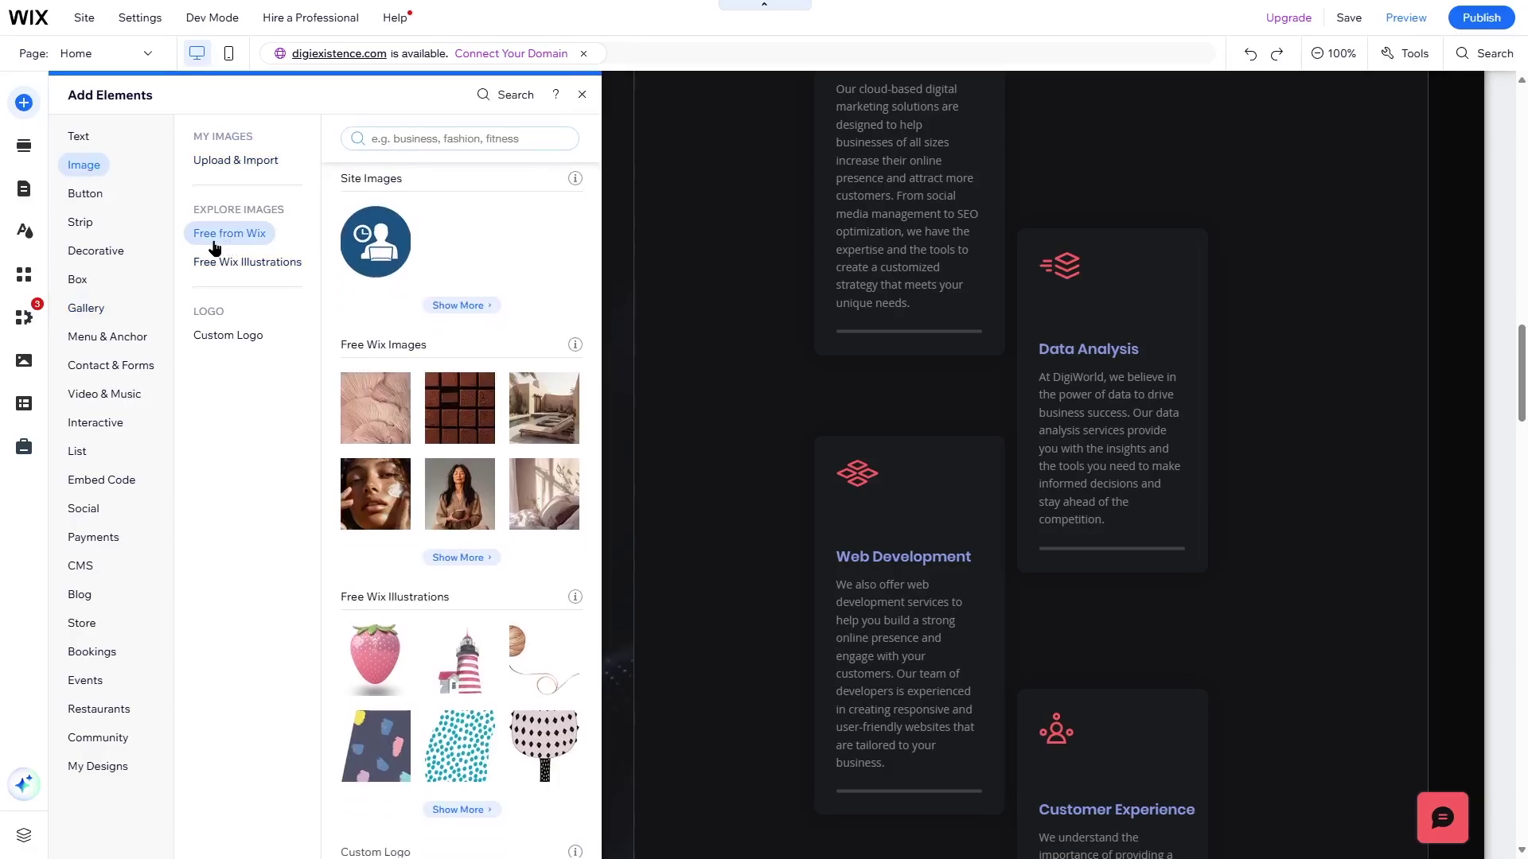
pyautogui.moveTo(384, 424)
pyautogui.click(384, 424)
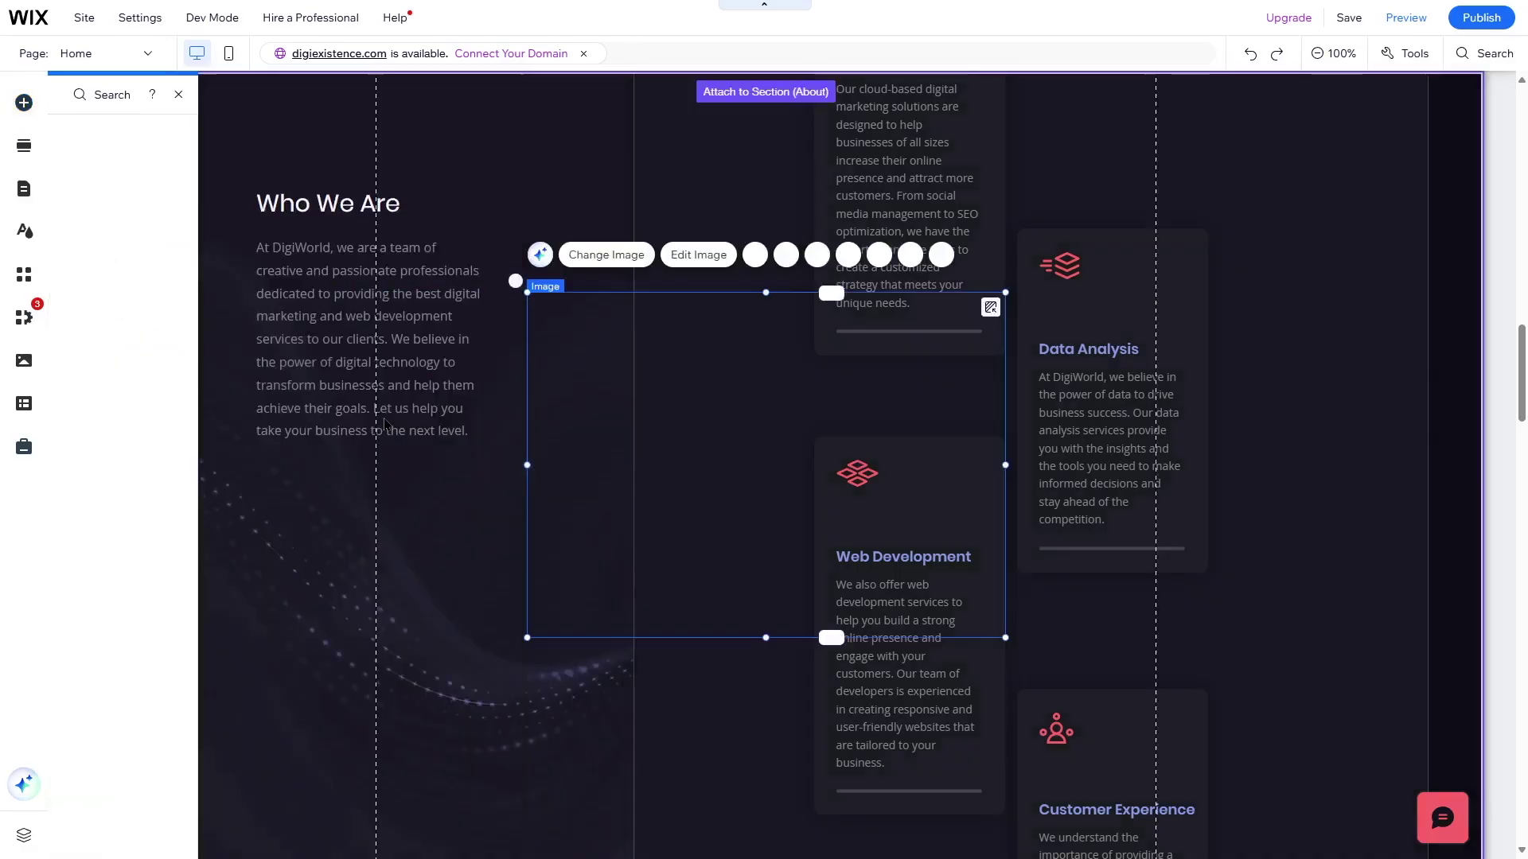
# Position the inserted image below the "Who We Are" paragraph and resize its sides to fit the column's guide lines.
pyautogui.moveTo(787, 423); pyautogui.dragTo(429, 578)
pyautogui.moveTo(647, 621); pyautogui.dragTo(524, 620)
pyautogui.moveTo(166, 621); pyautogui.dragTo(212, 621)
pyautogui.moveTo(369, 448); pyautogui.dragTo(368, 516)
pyautogui.scroll(-1, 478, 480)
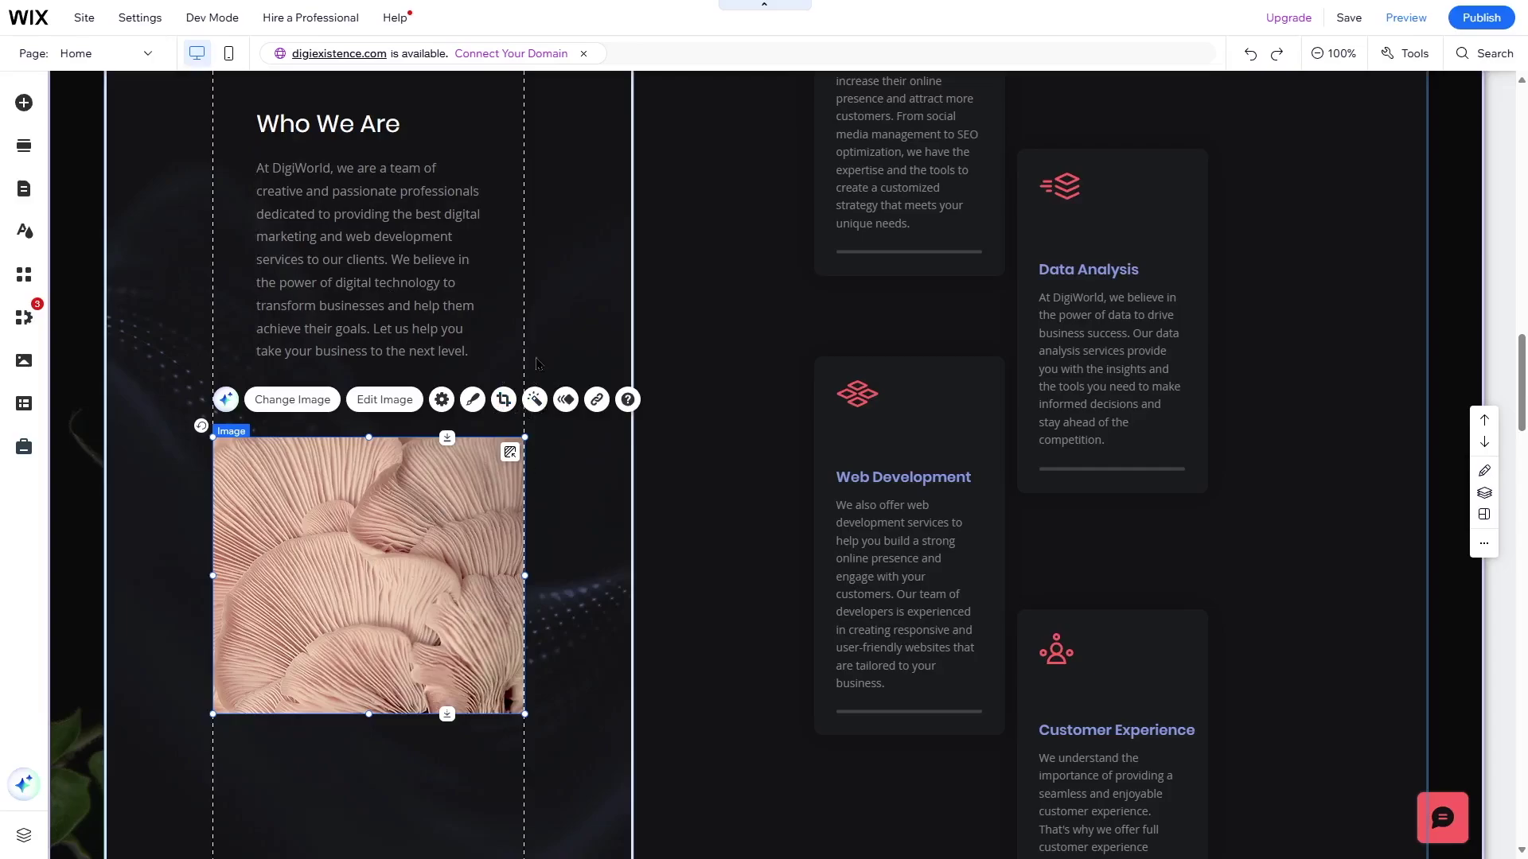
pyautogui.click(488, 337)
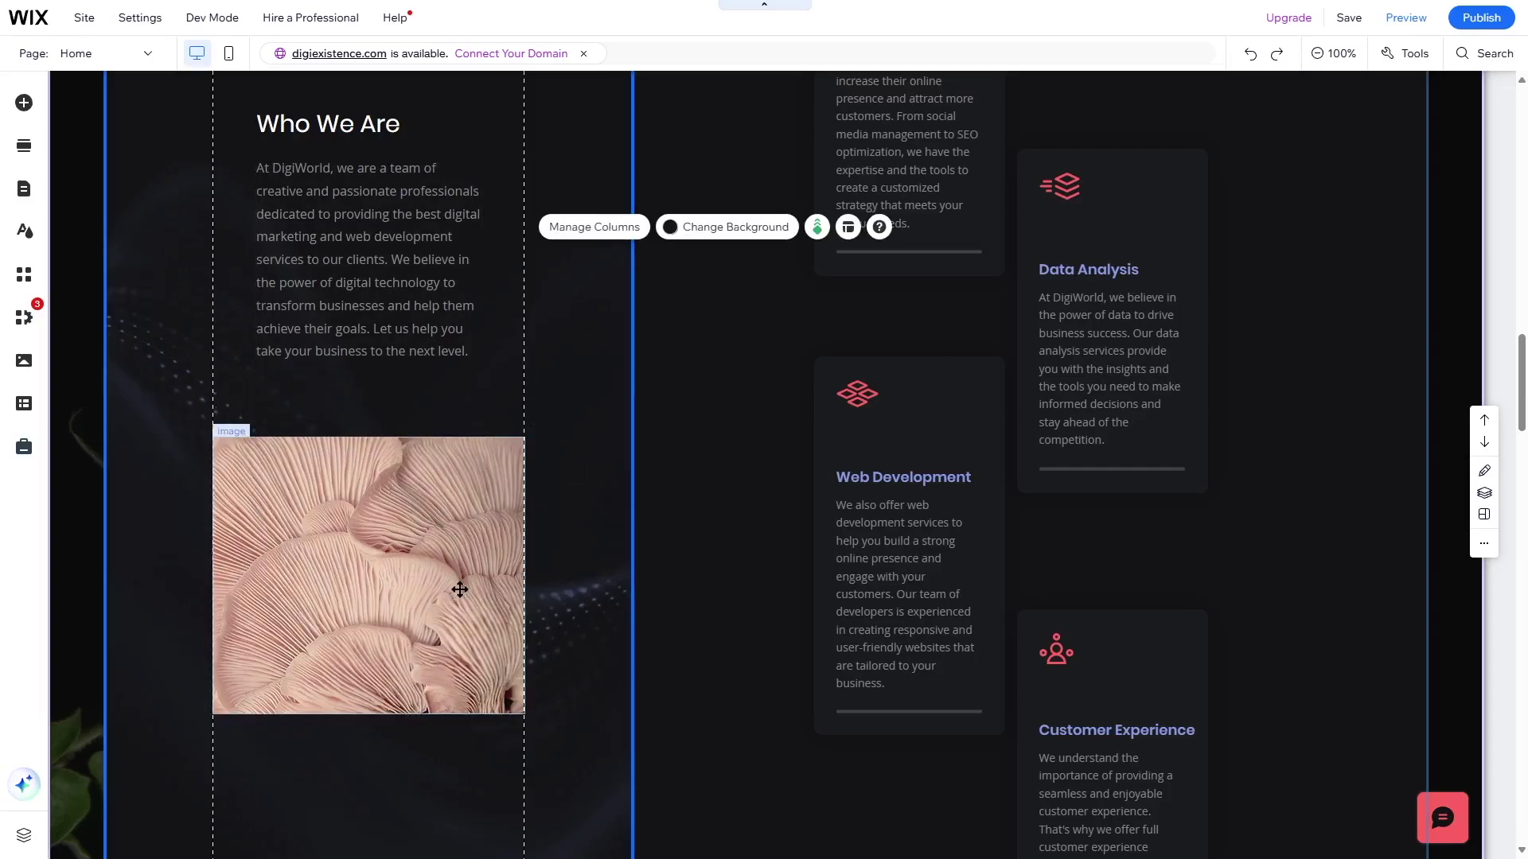
pyautogui.scroll(10, 460, 517)
pyautogui.scroll(10, 462, 597)
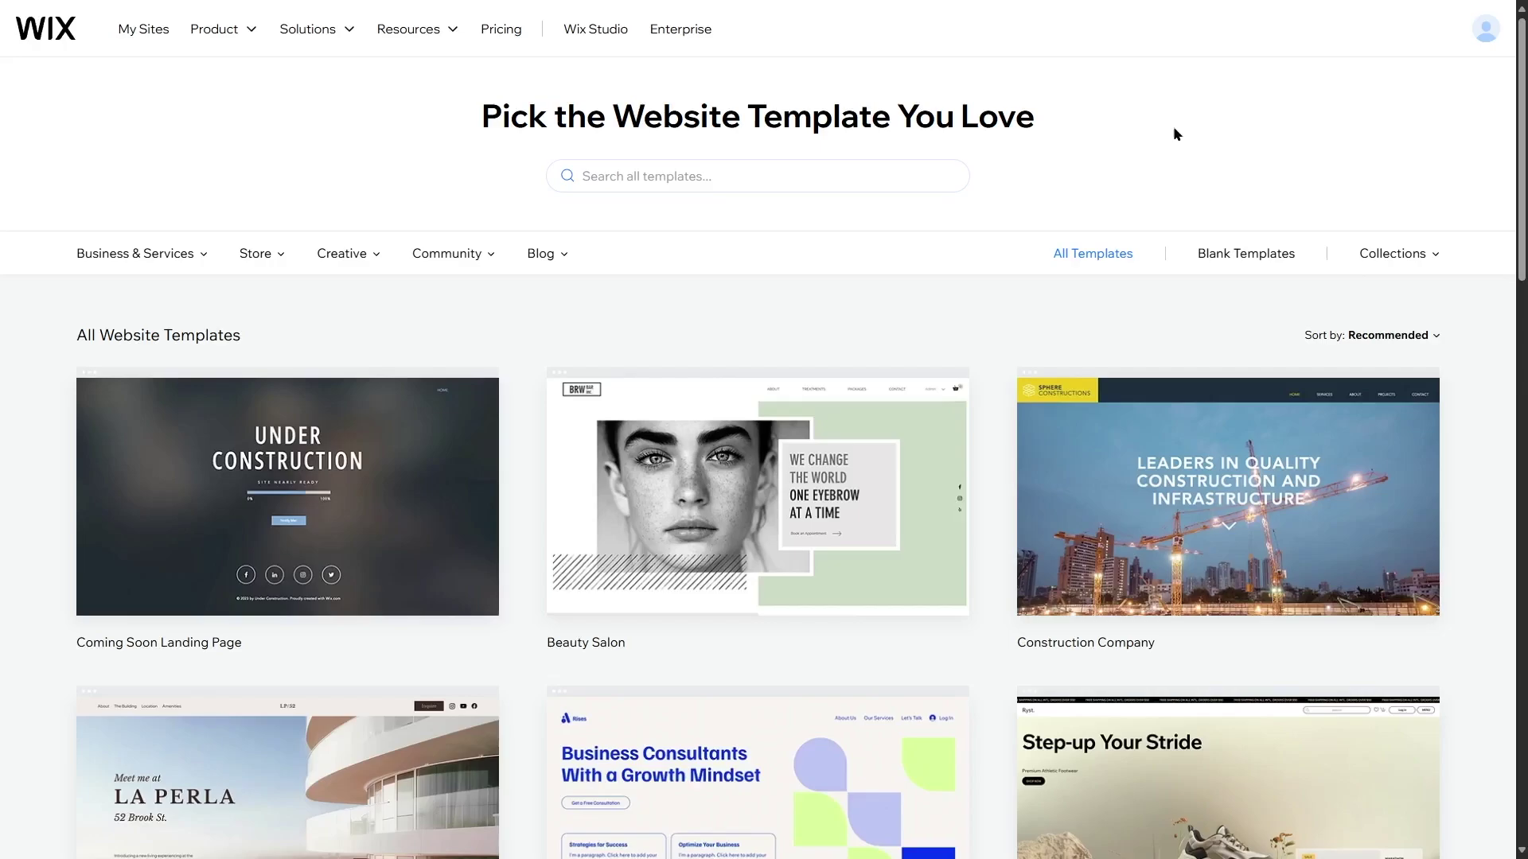
# Browse the Wix gallery of all website templates down to its page navigation.
pyautogui.scroll(-1, 1524, 102)
pyautogui.moveTo(1524, 101); pyautogui.dragTo(1524, 314)
pyautogui.scroll(-6, 635, 546)
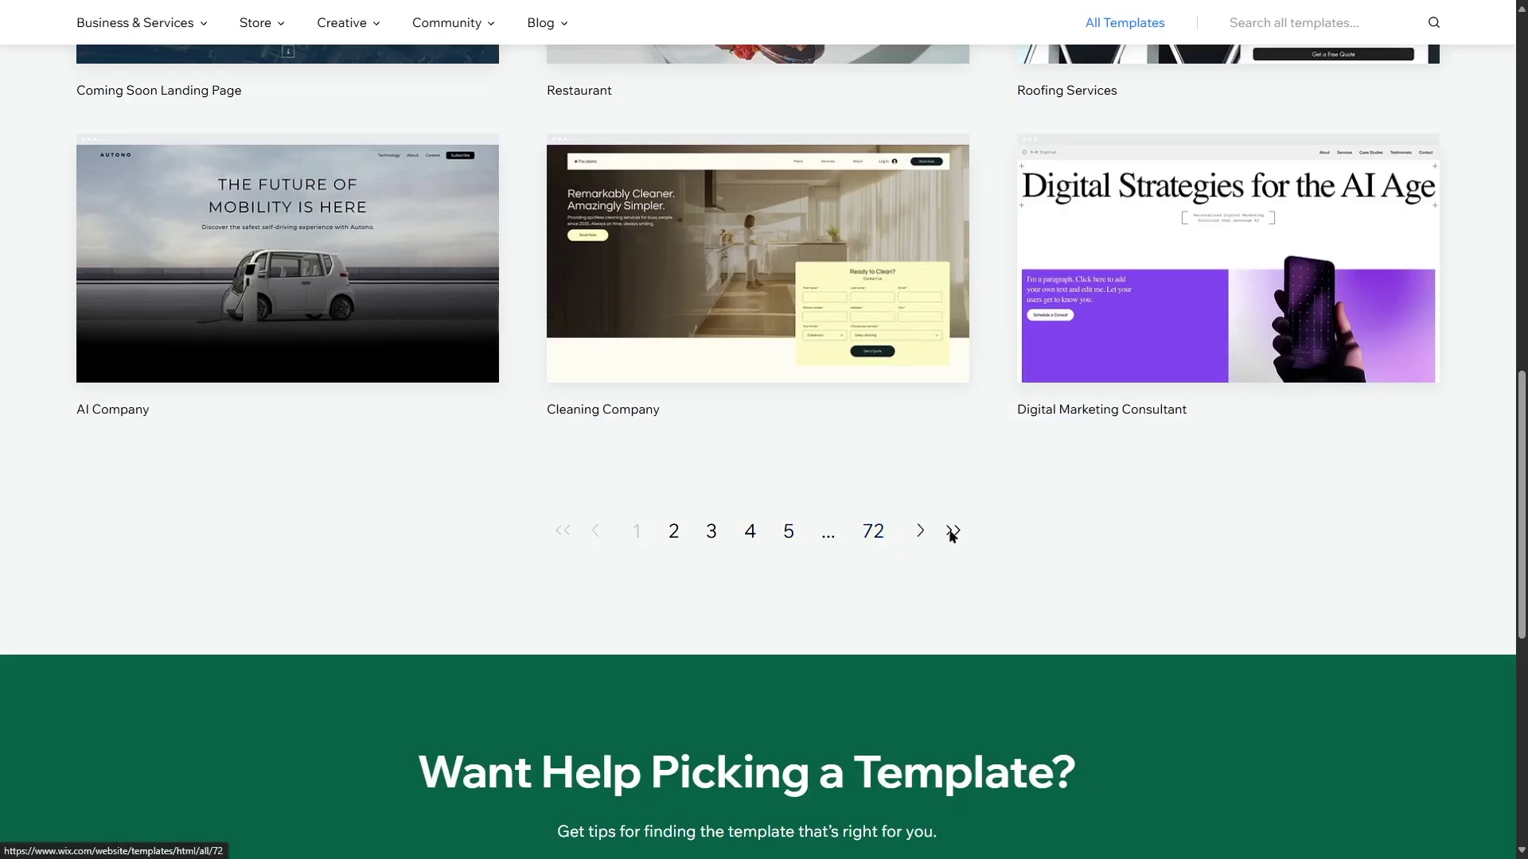
pyautogui.click(920, 530)
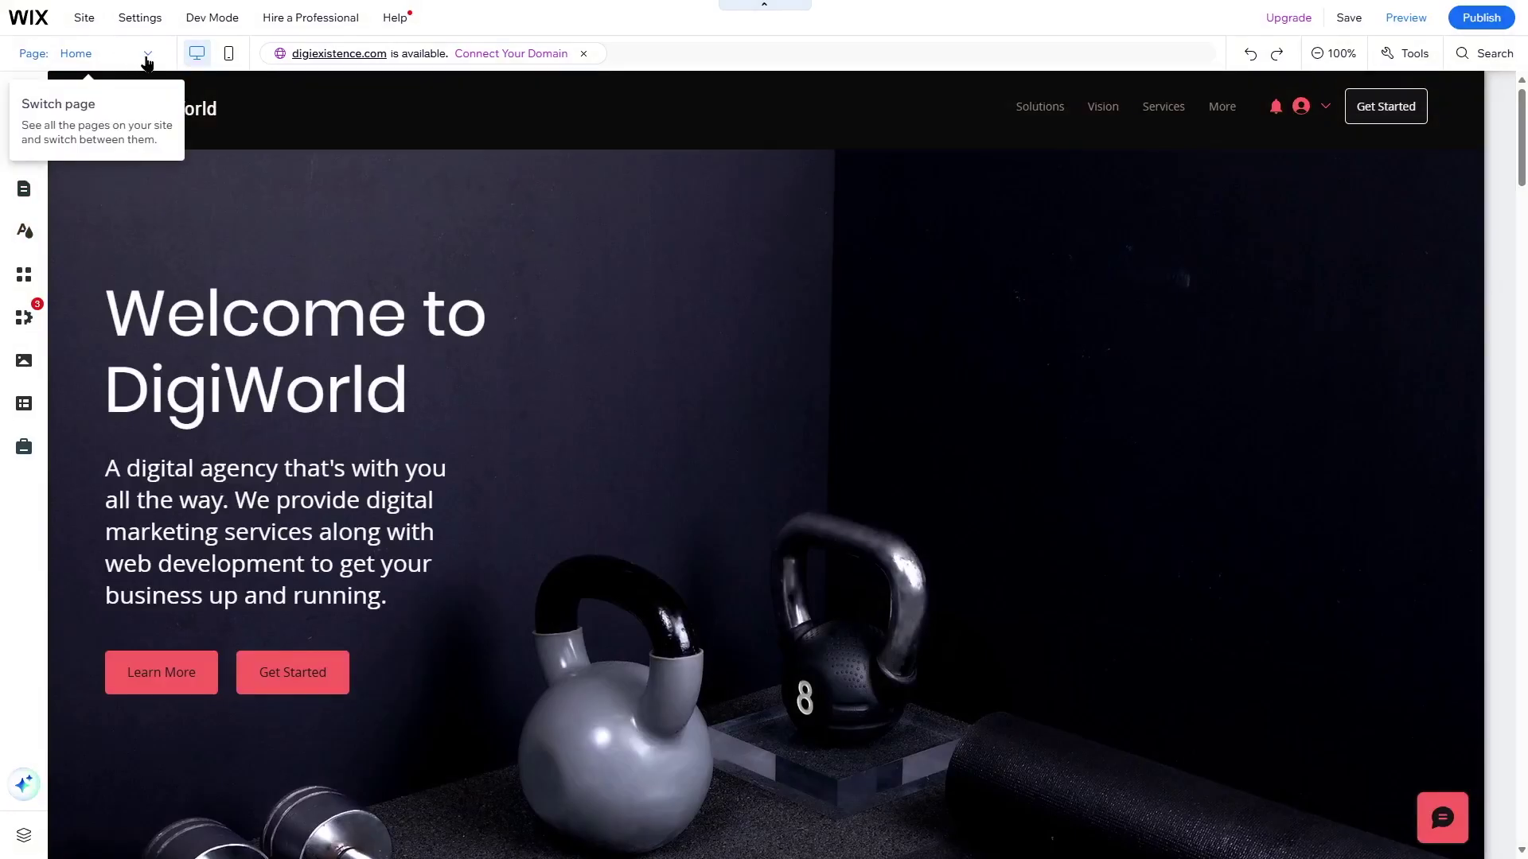
# Check the Home page's mobile version in the site editor and return to the desktop version.
pyautogui.click(148, 52)
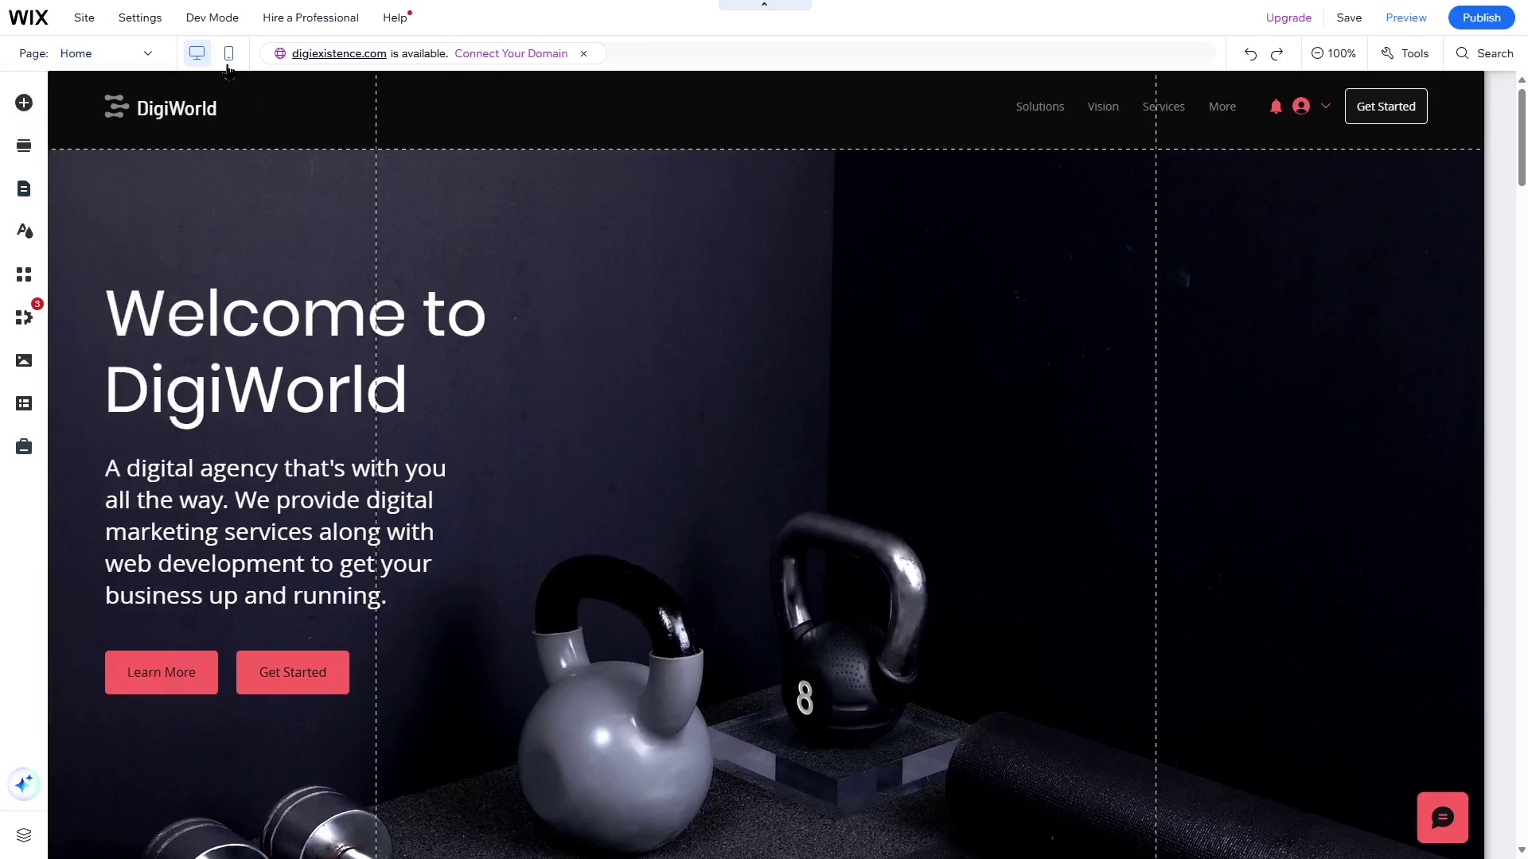
pyautogui.click(229, 56)
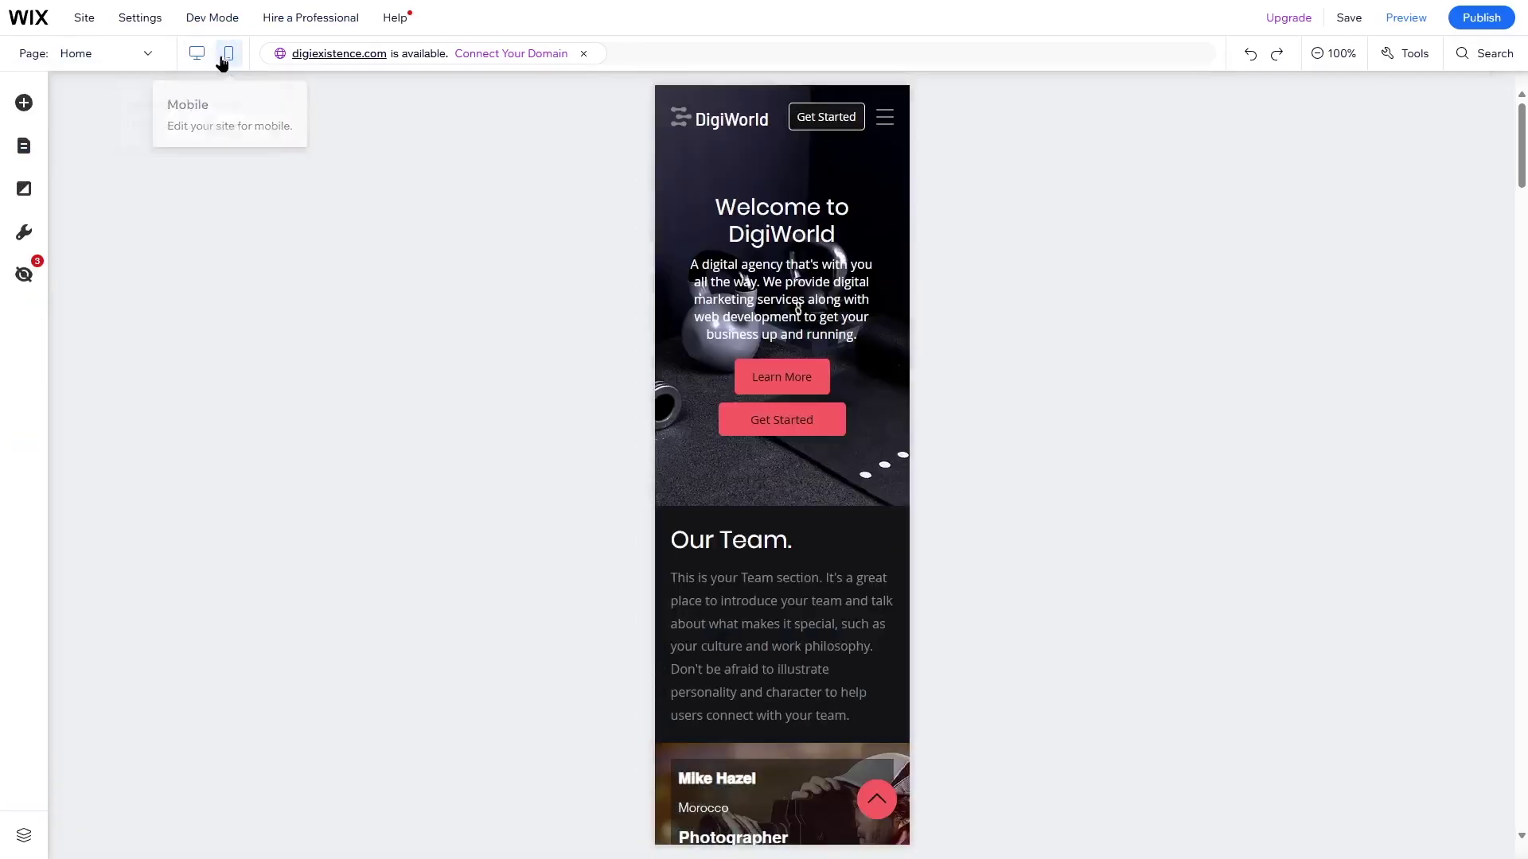
pyautogui.scroll(-3, 828, 520)
pyautogui.scroll(5, 781, 462)
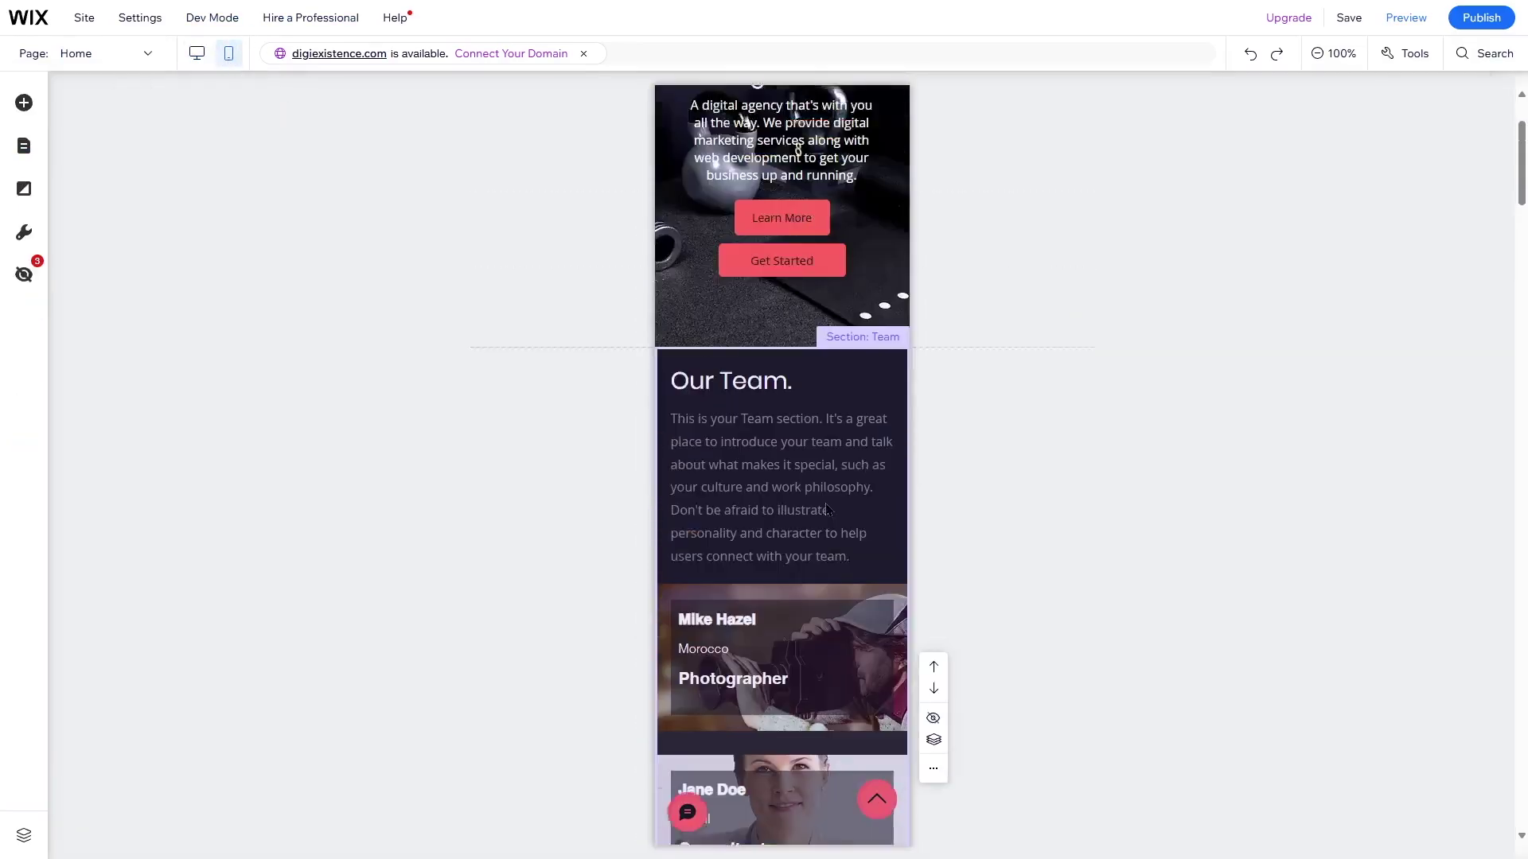
pyautogui.click(198, 53)
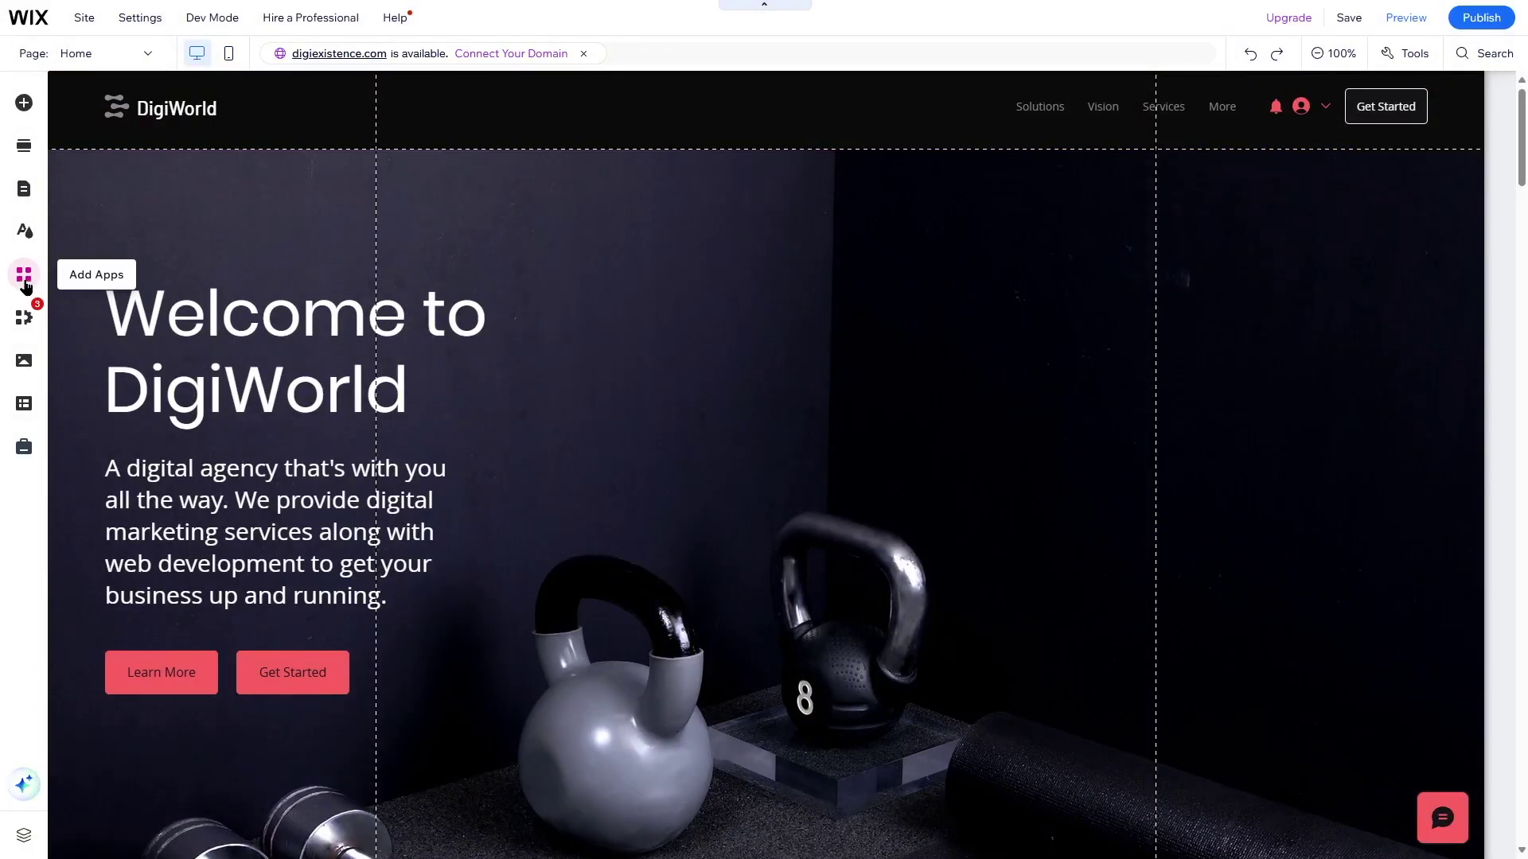
# Open the Wix App Market and browse its recommended, trending and business apps.
pyautogui.click(24, 279)
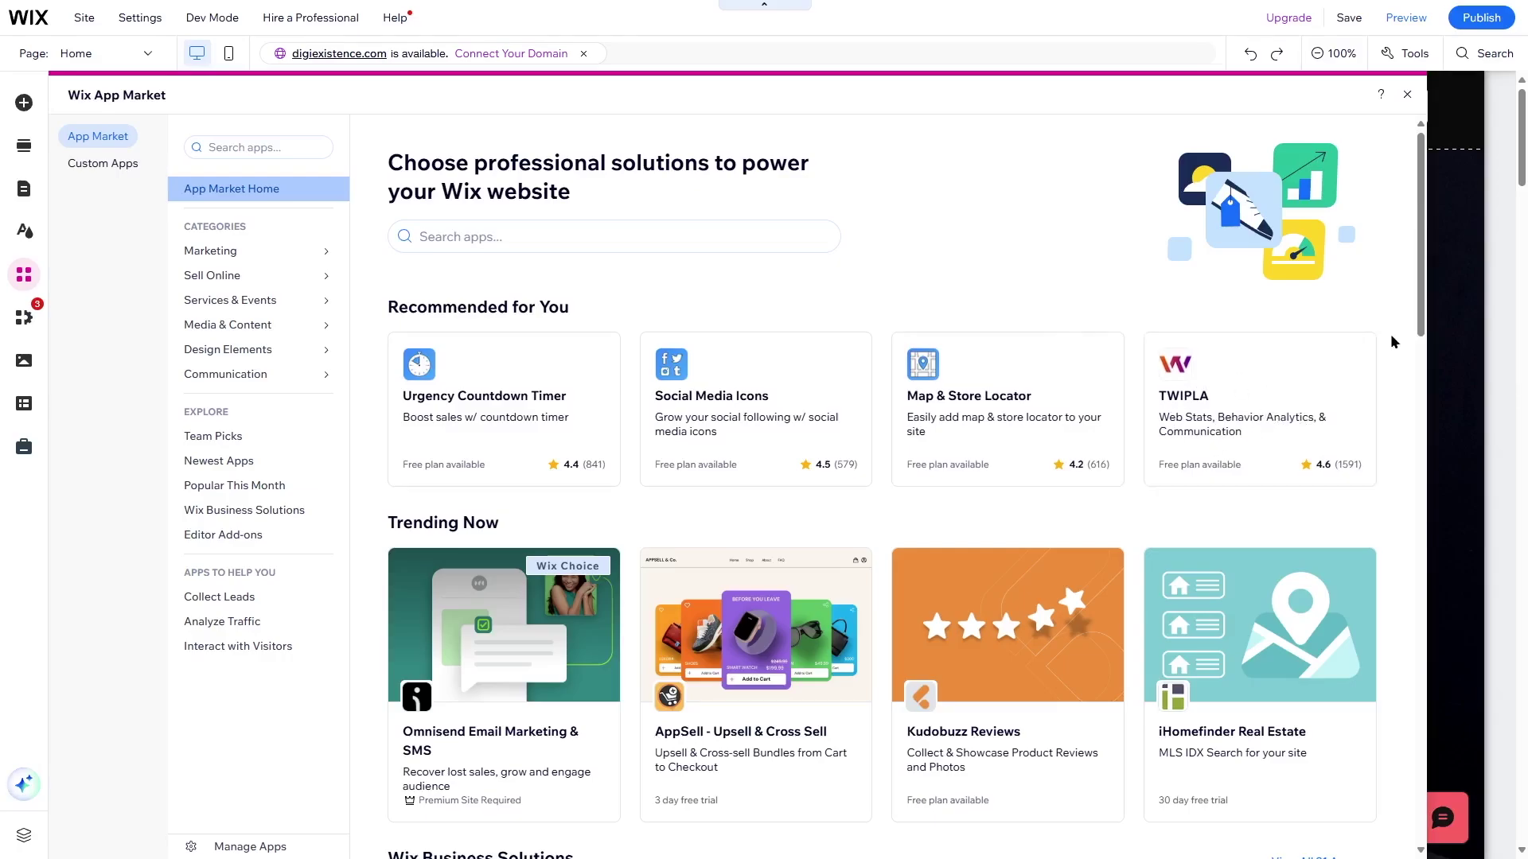
pyautogui.scroll(-2, 455, 469)
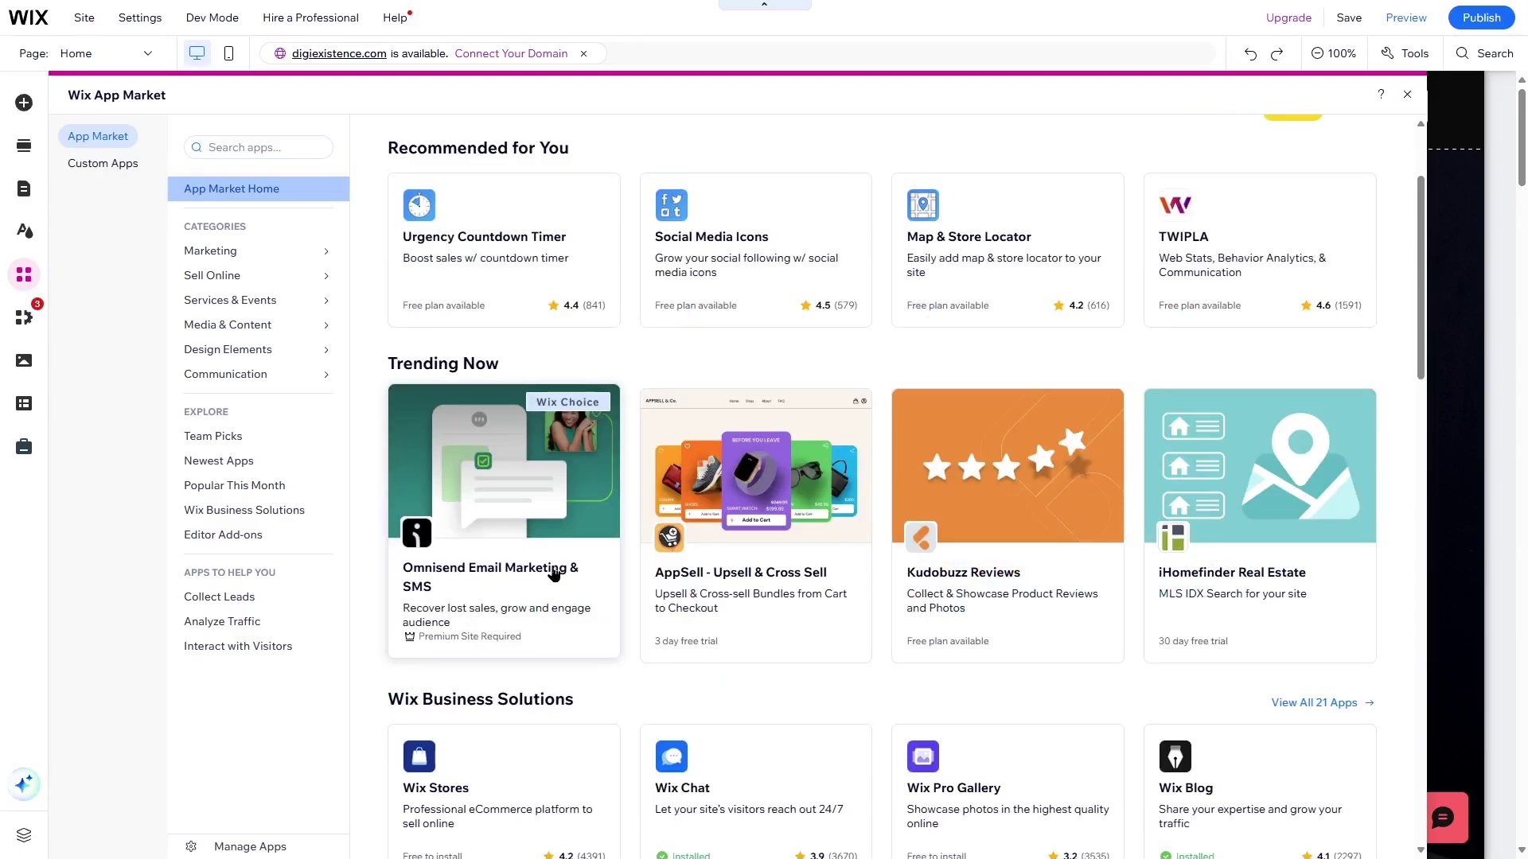
pyautogui.scroll(-4, 555, 573)
pyautogui.moveTo(255, 259)
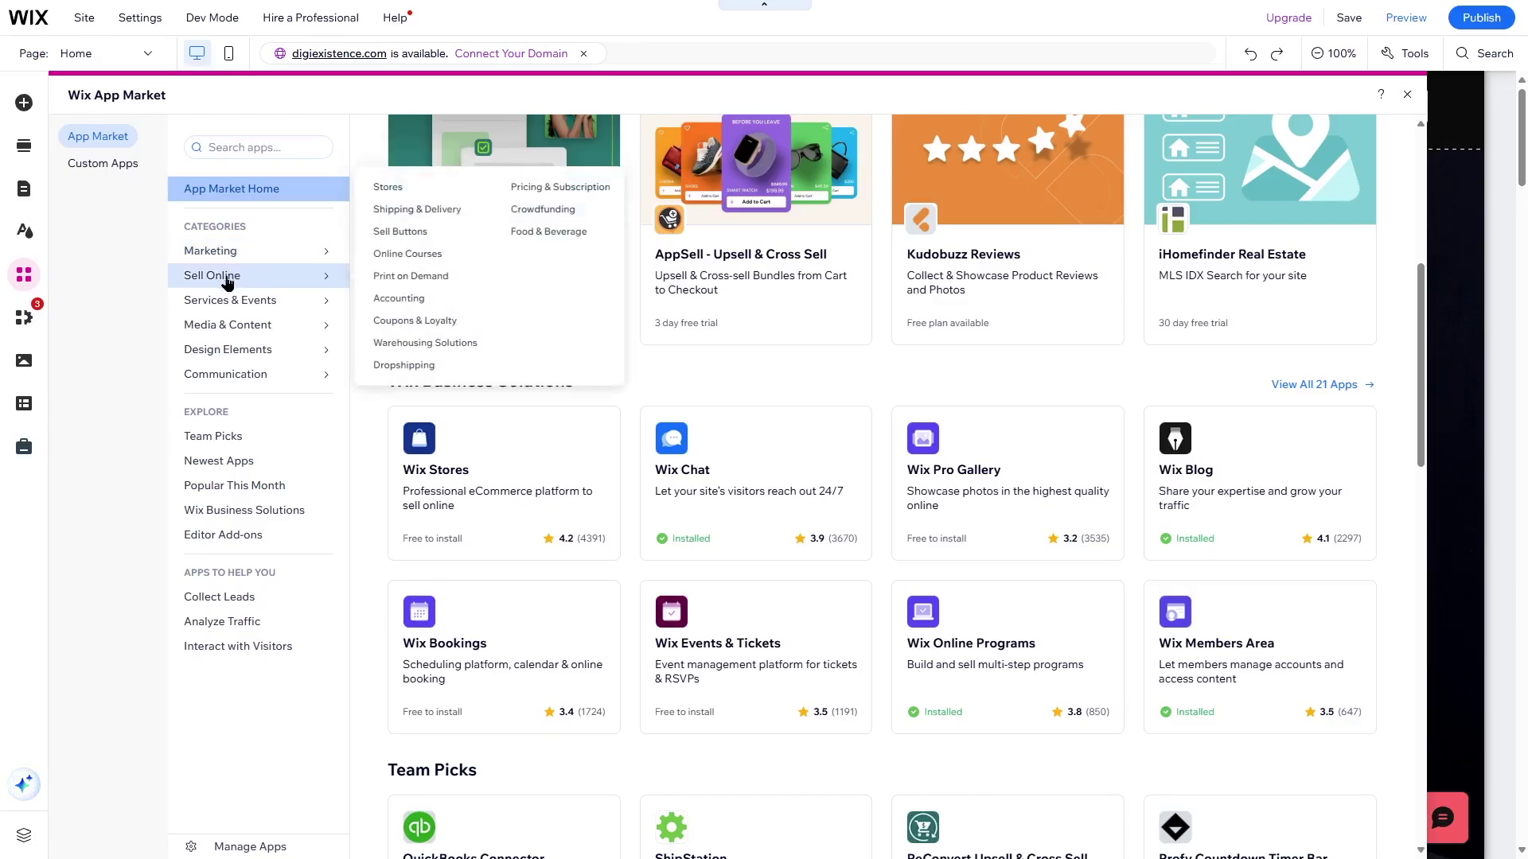
# Examine the Sell Online category's store, shipping and sell button apps, and close the App Market.
pyautogui.click(228, 280)
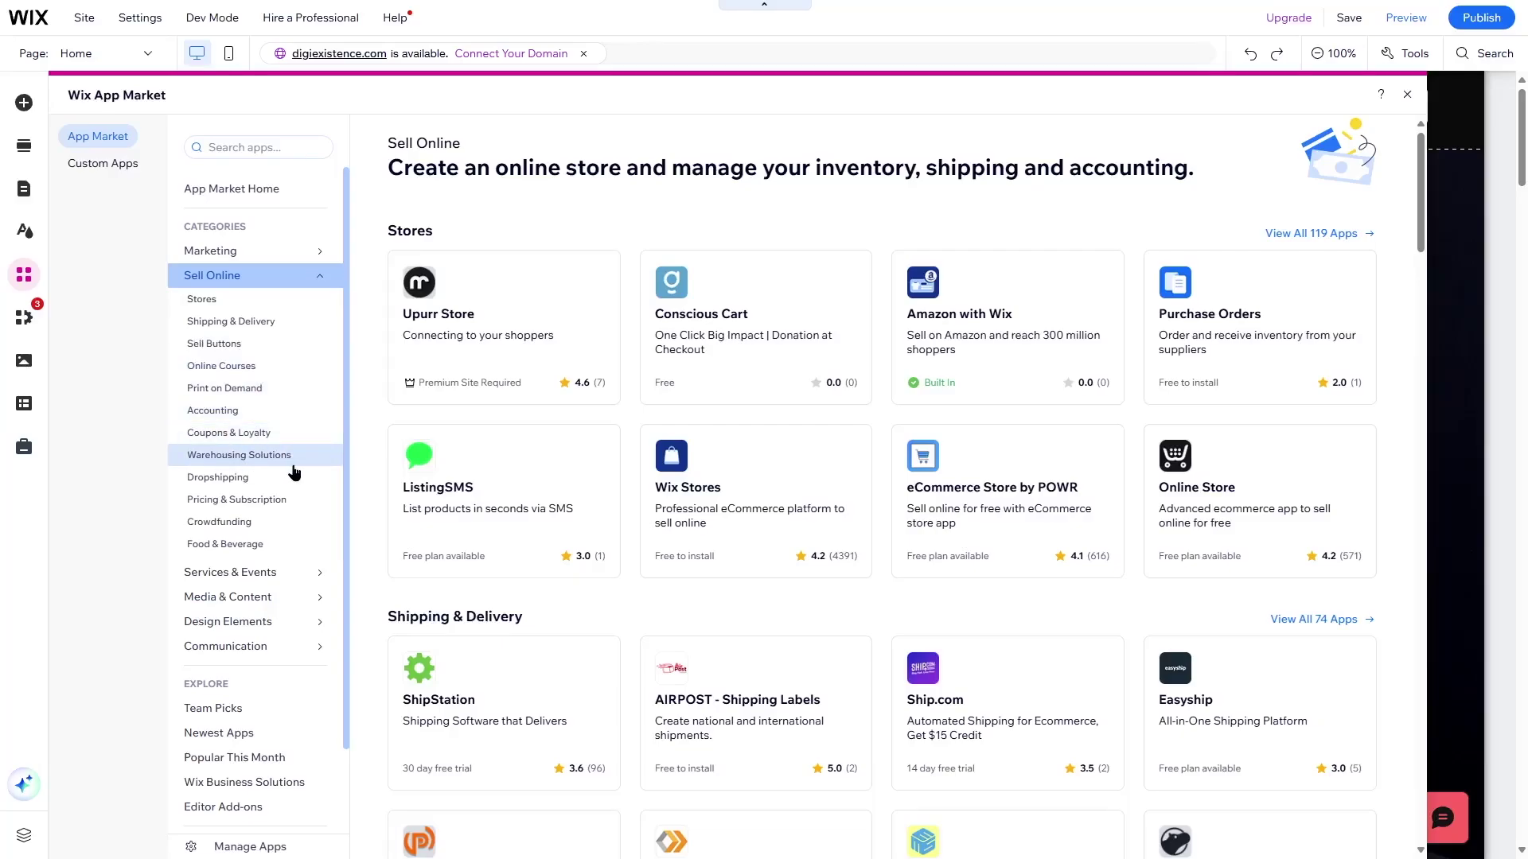
pyautogui.scroll(-4, 948, 438)
pyautogui.scroll(-4, 947, 450)
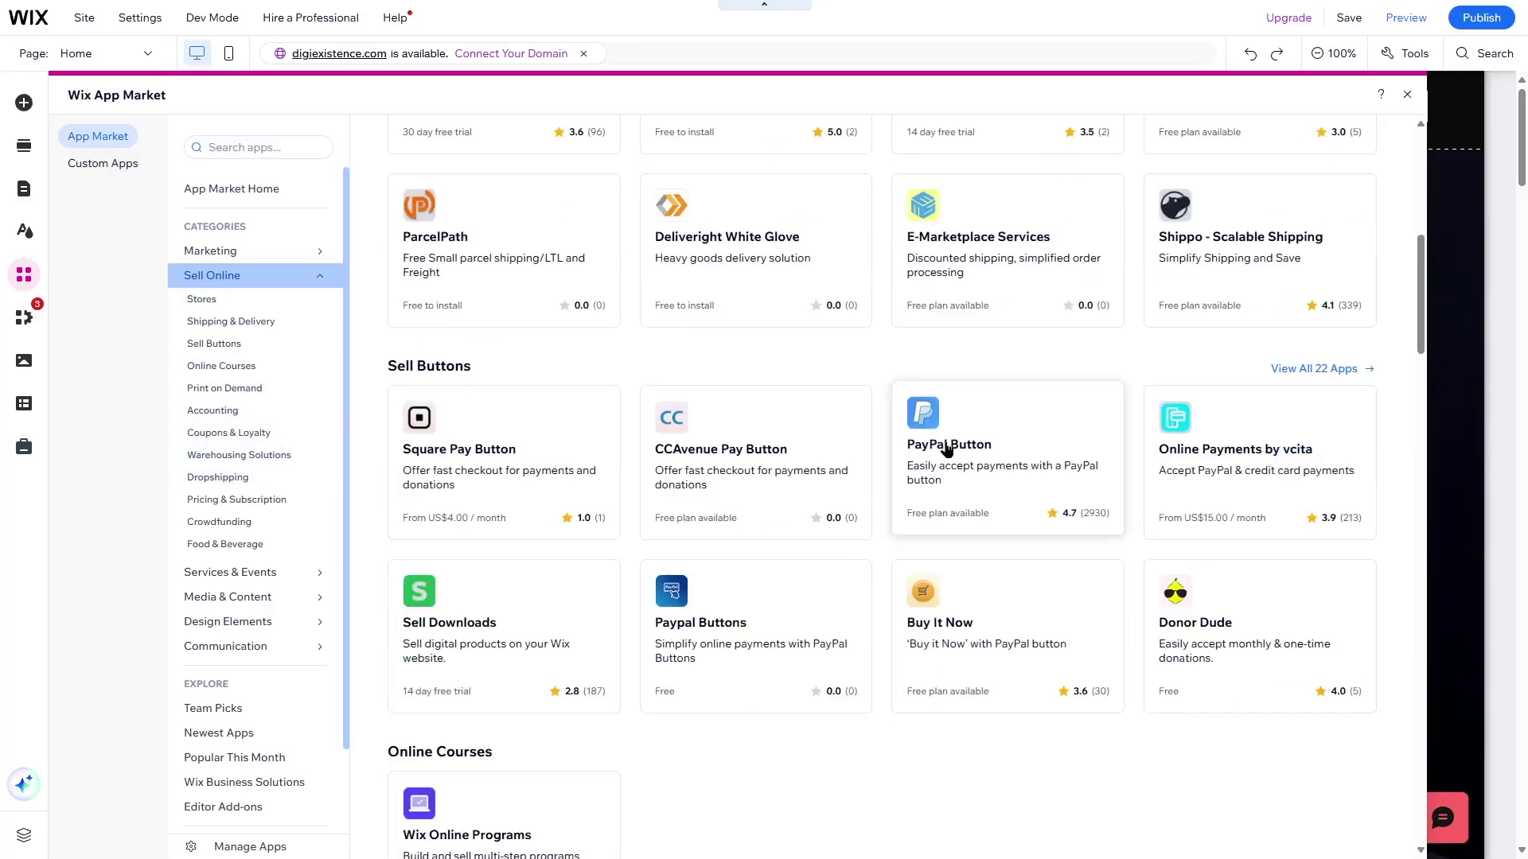
pyautogui.scroll(8, 757, 518)
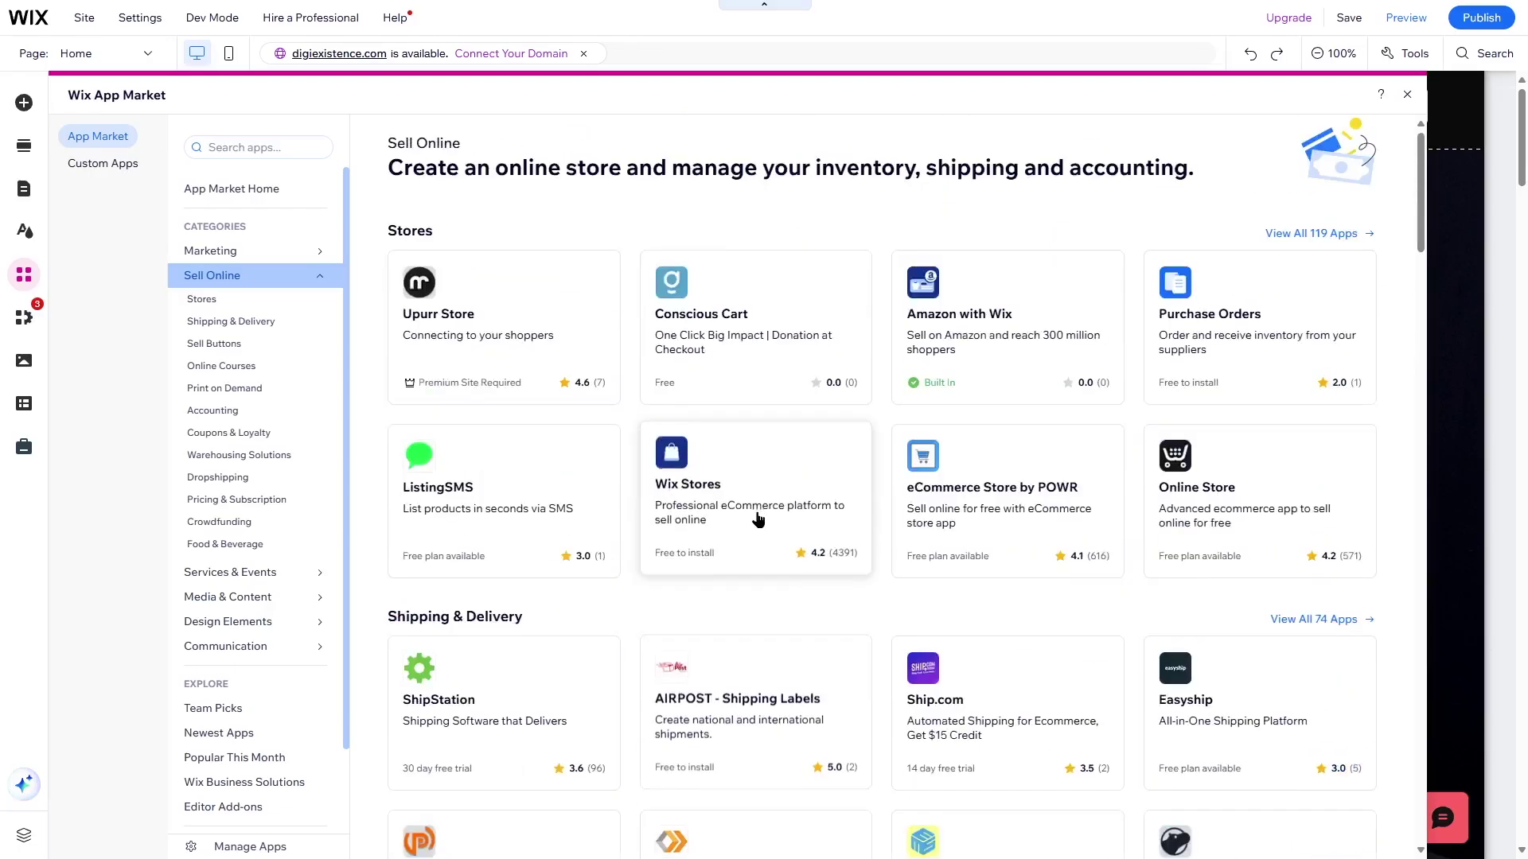
pyautogui.click(1406, 96)
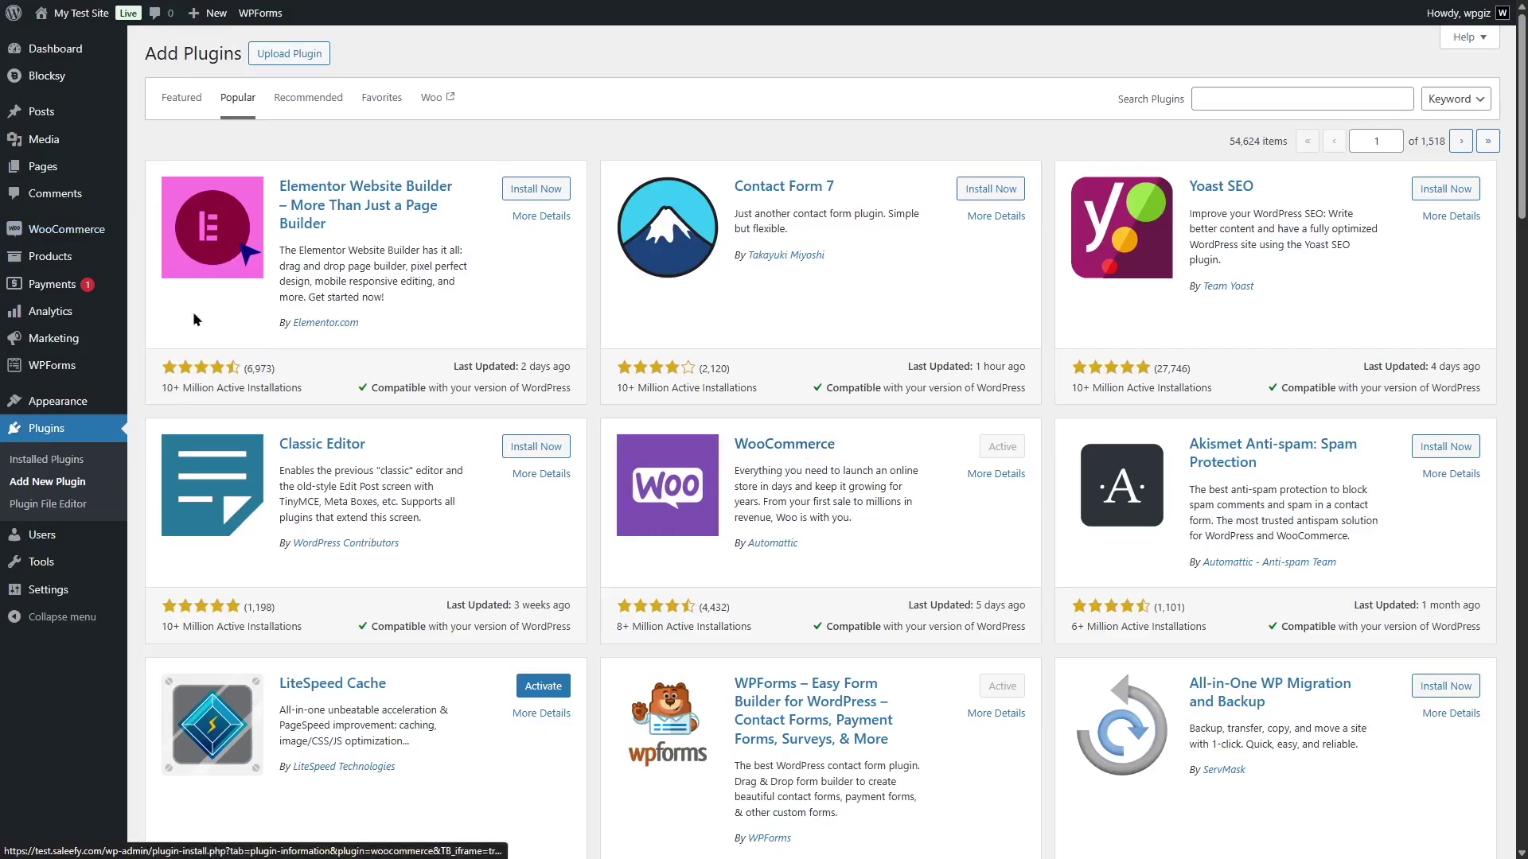
# Start WooCommerce's guided store setup in WordPress and continue with the "I'm just starting my business" option.
pyautogui.moveTo(76, 232)
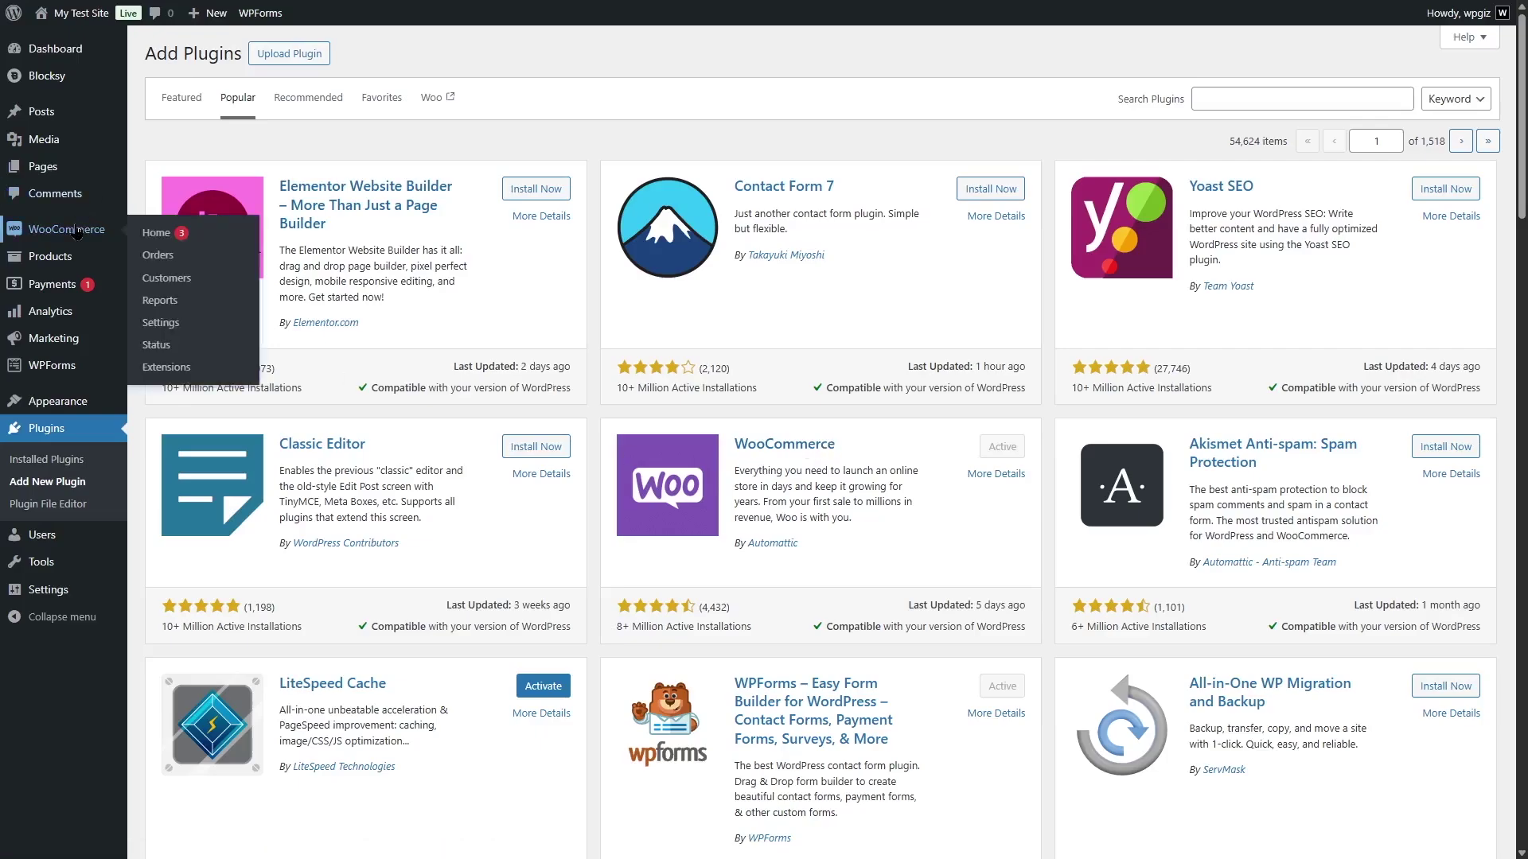
pyautogui.click(76, 232)
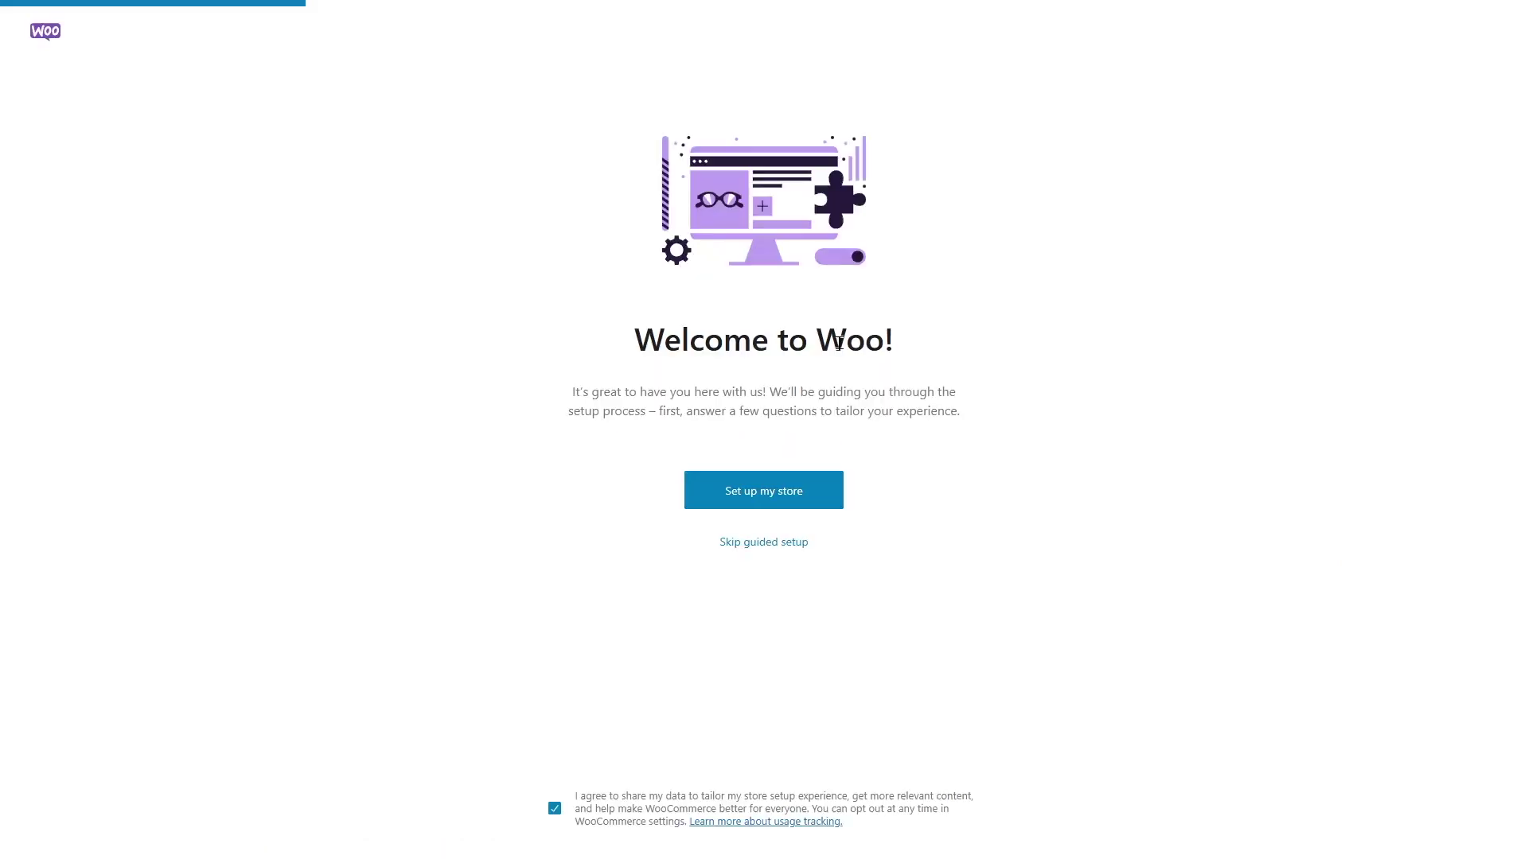
pyautogui.click(824, 500)
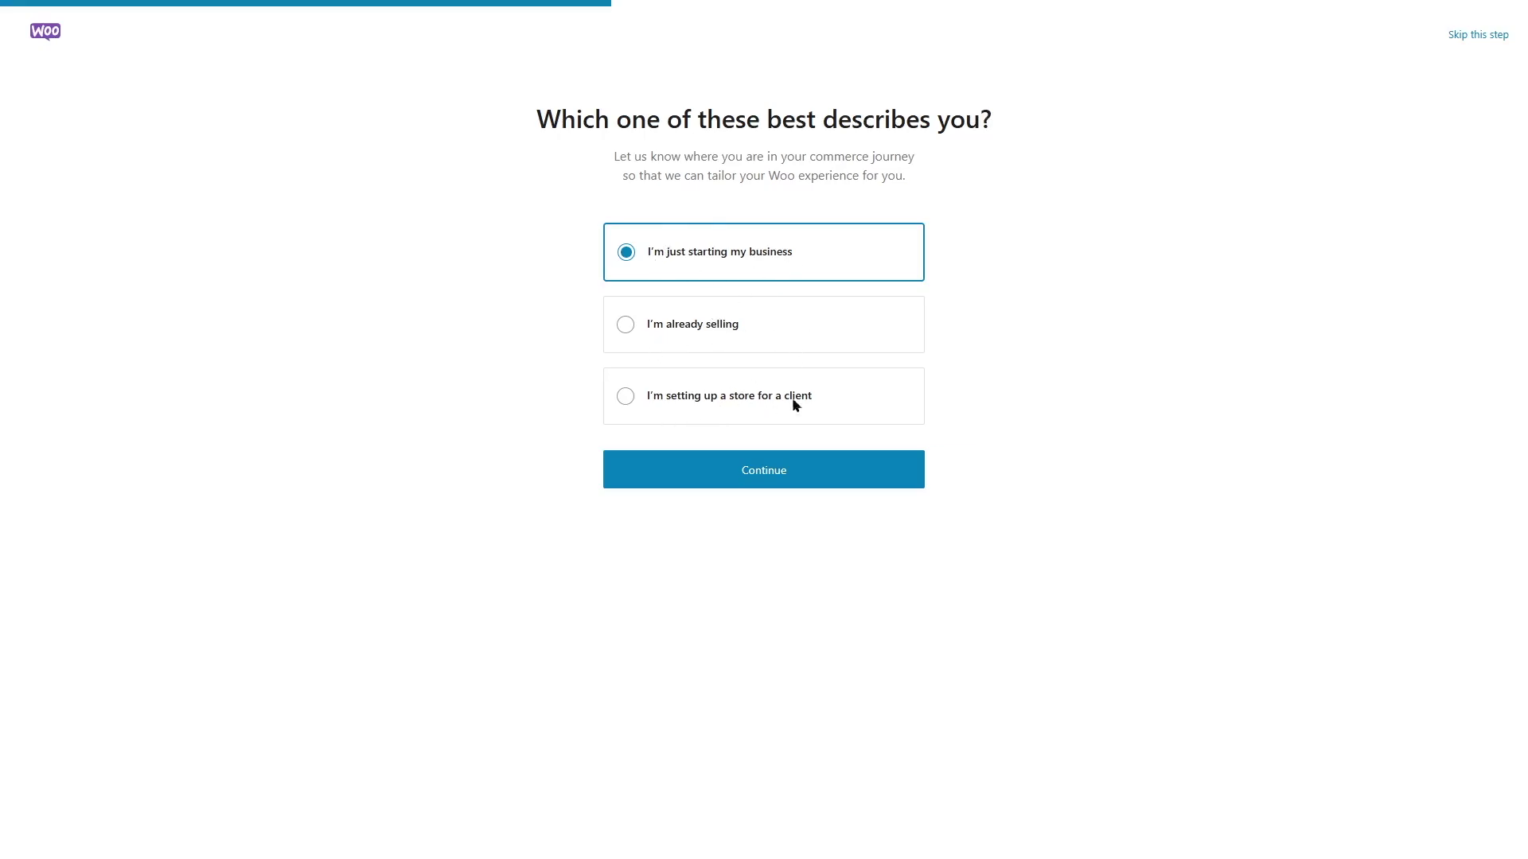
pyautogui.click(732, 479)
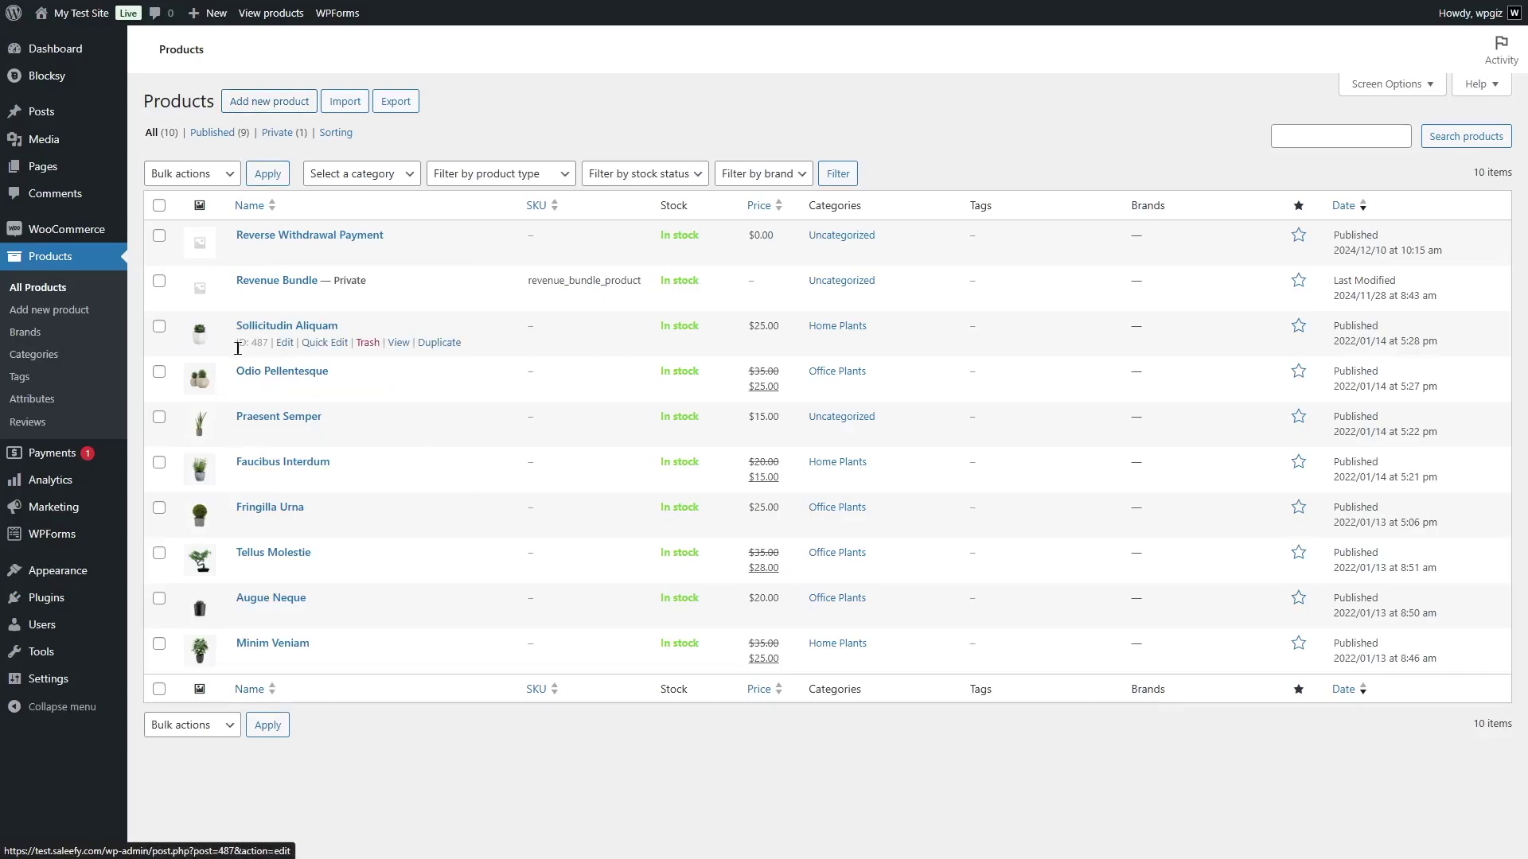
# Open the Sollicitudin Aliquam product for editing and examine its title, description, product type options, pricing and short description.
pyautogui.click(282, 344)
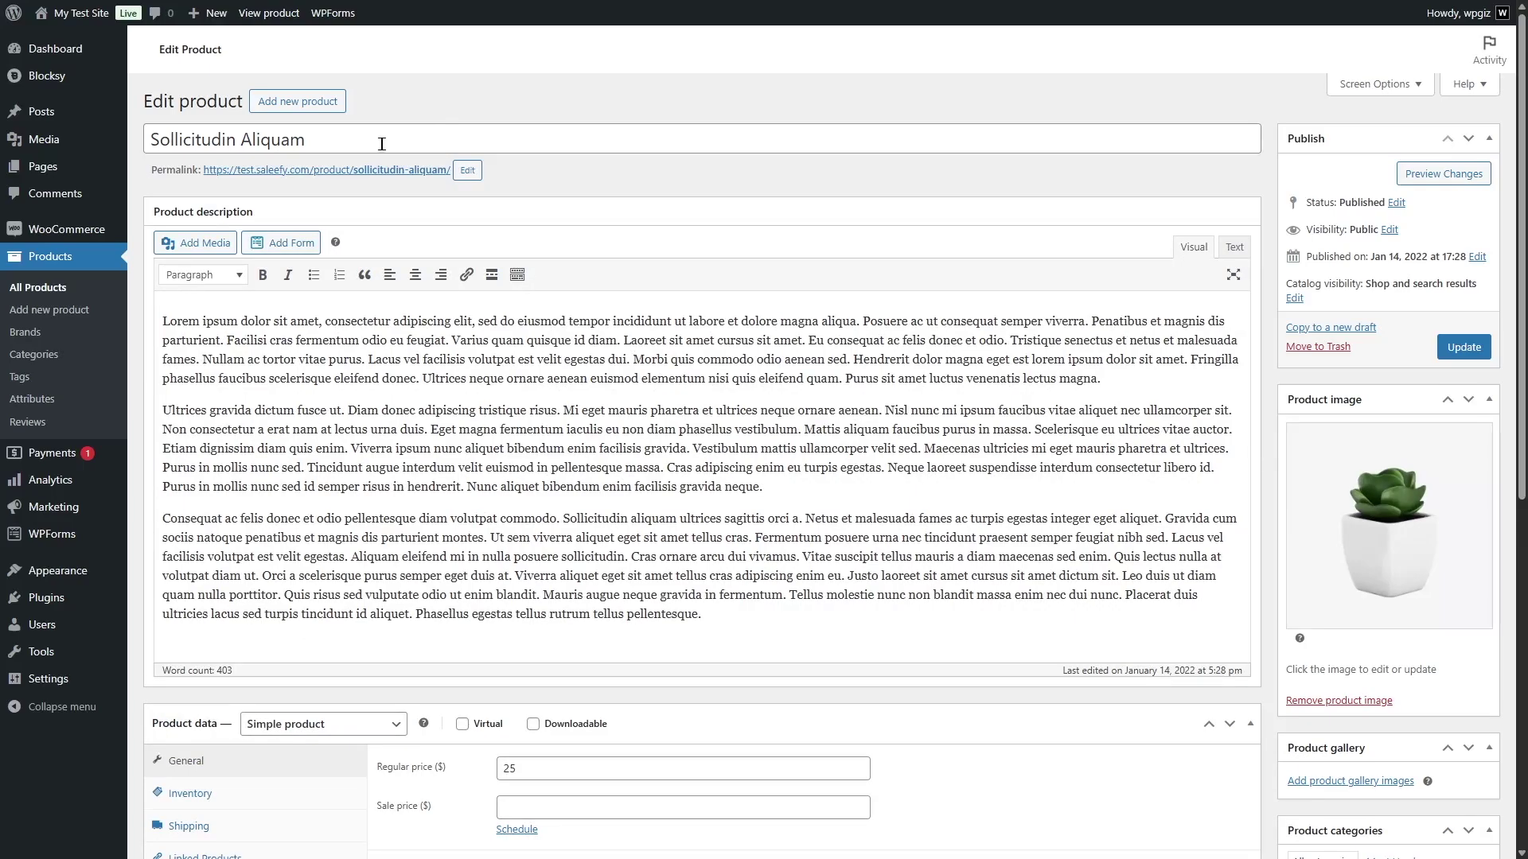
pyautogui.moveTo(382, 144); pyautogui.dragTo(146, 151)
pyautogui.click(240, 320)
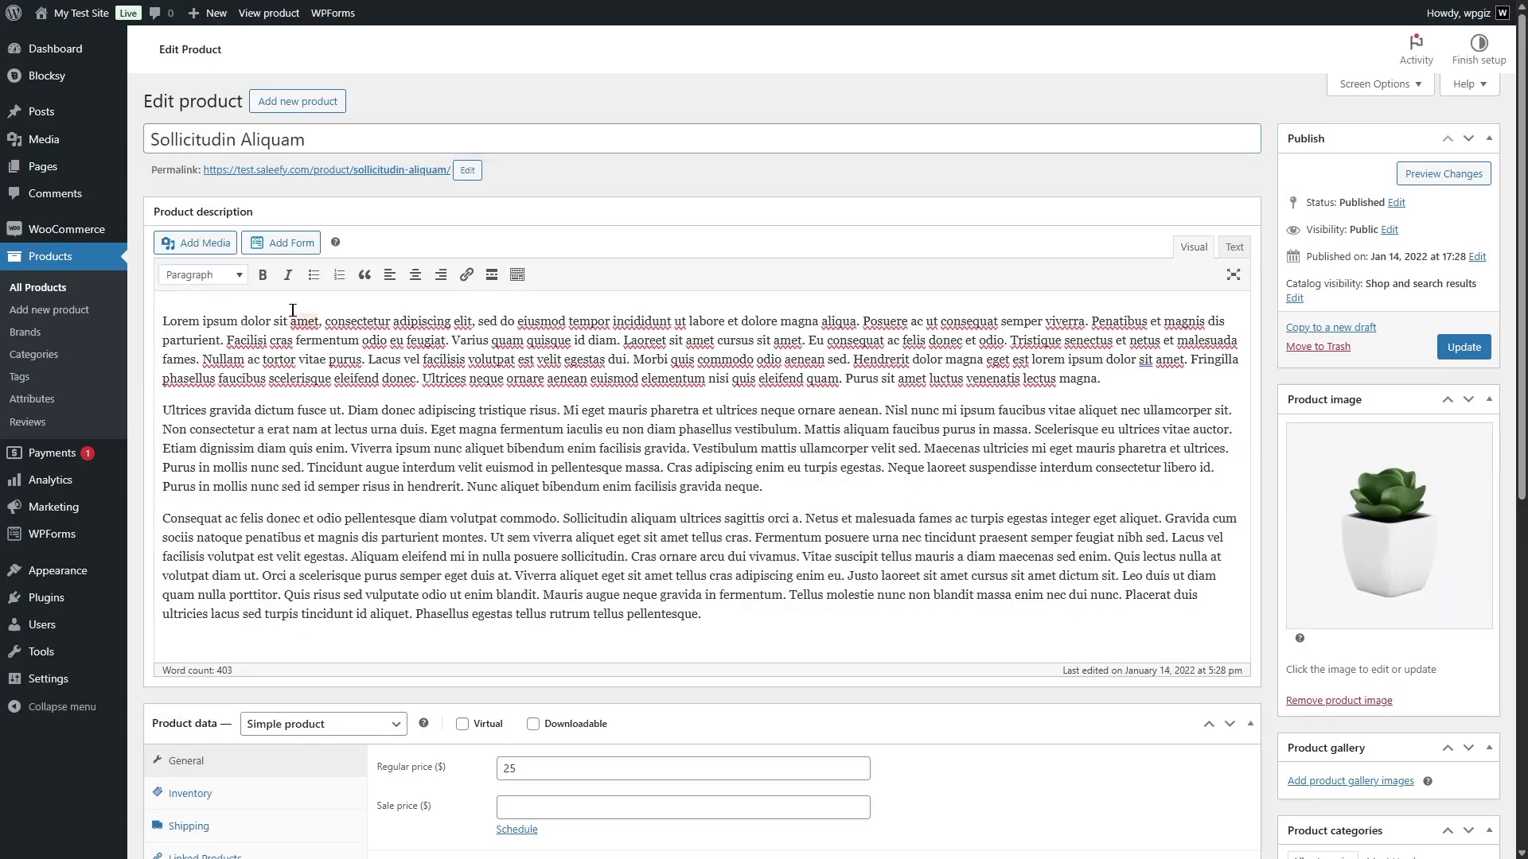
pyautogui.scroll(-5, 541, 418)
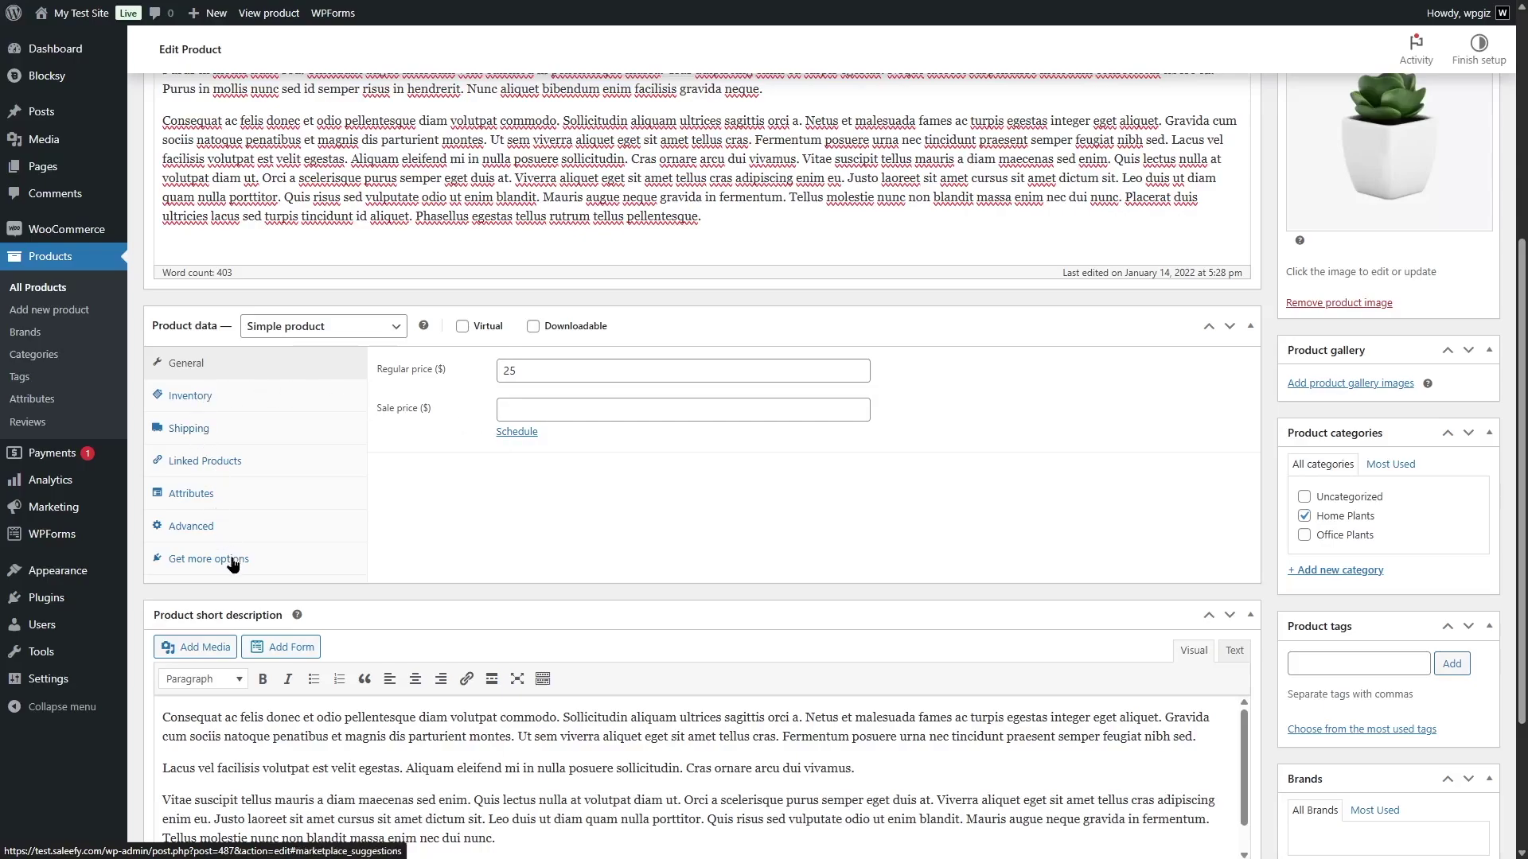
pyautogui.click(387, 331)
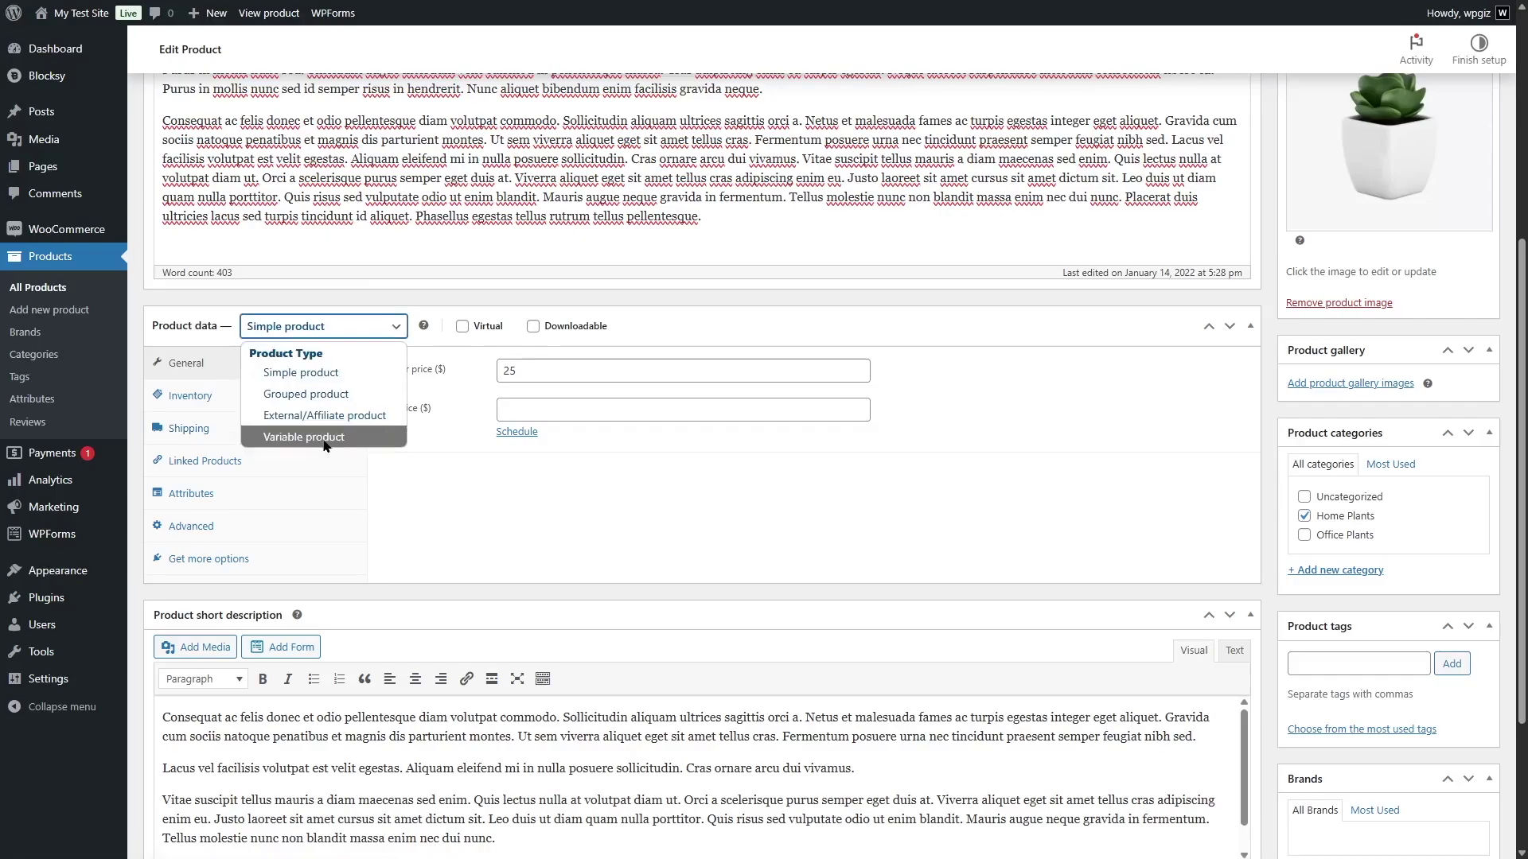
pyautogui.click(546, 529)
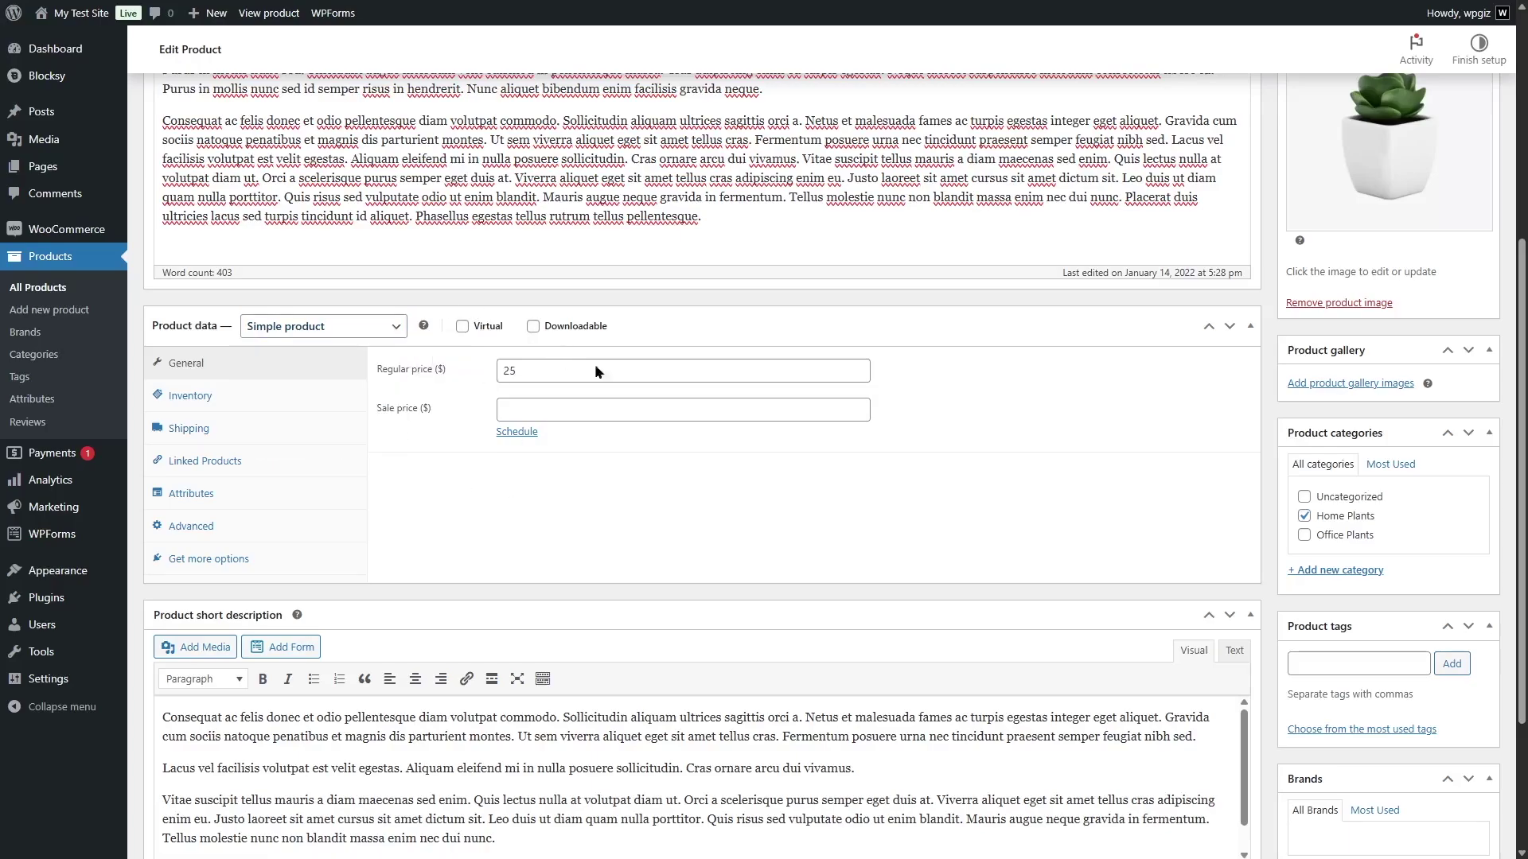
pyautogui.scroll(-3, 1080, 448)
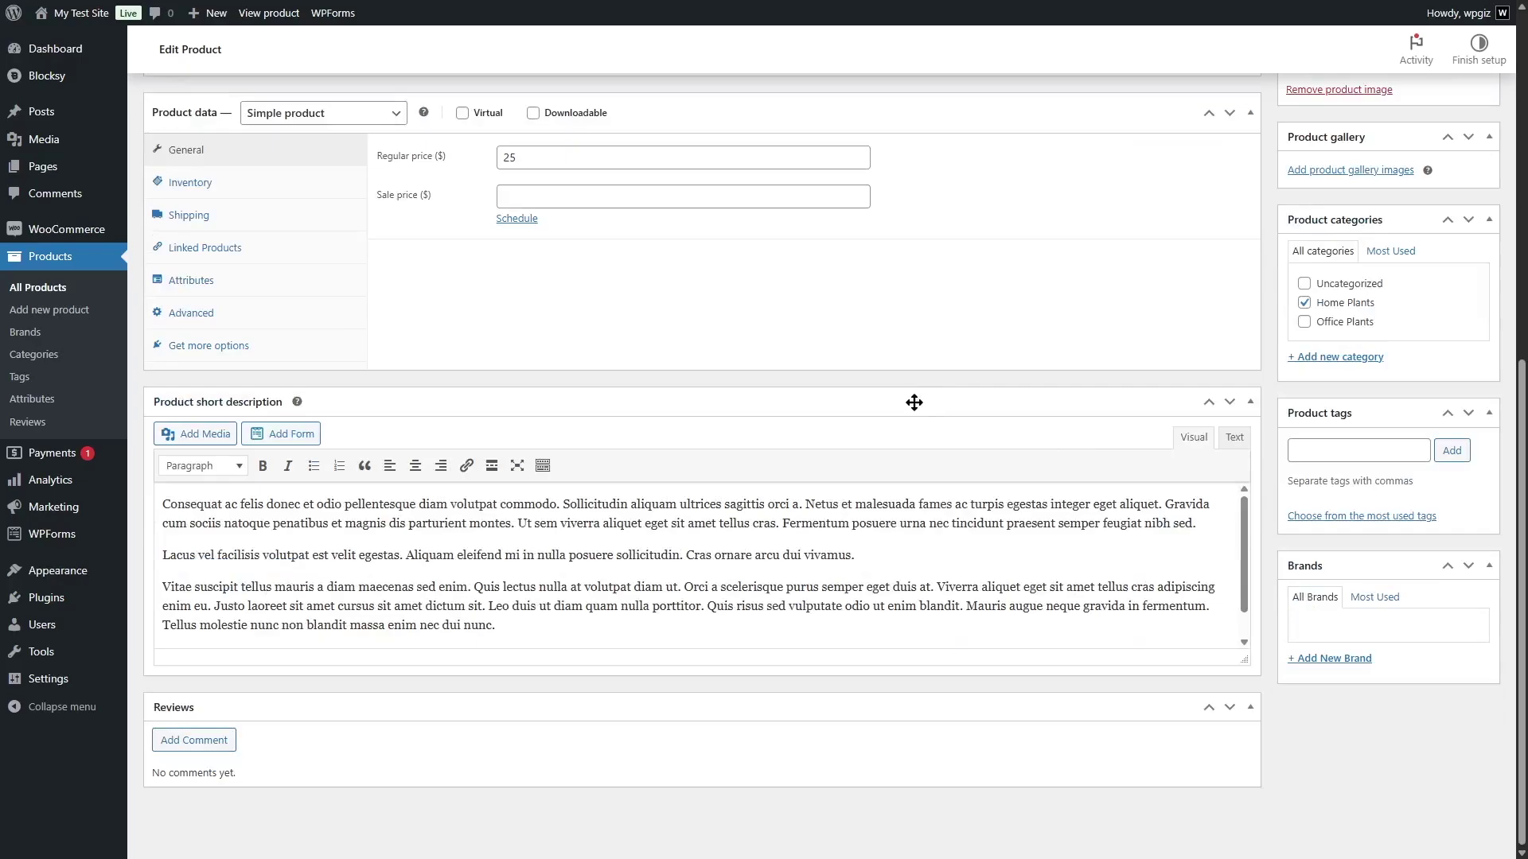
pyautogui.scroll(6, 913, 401)
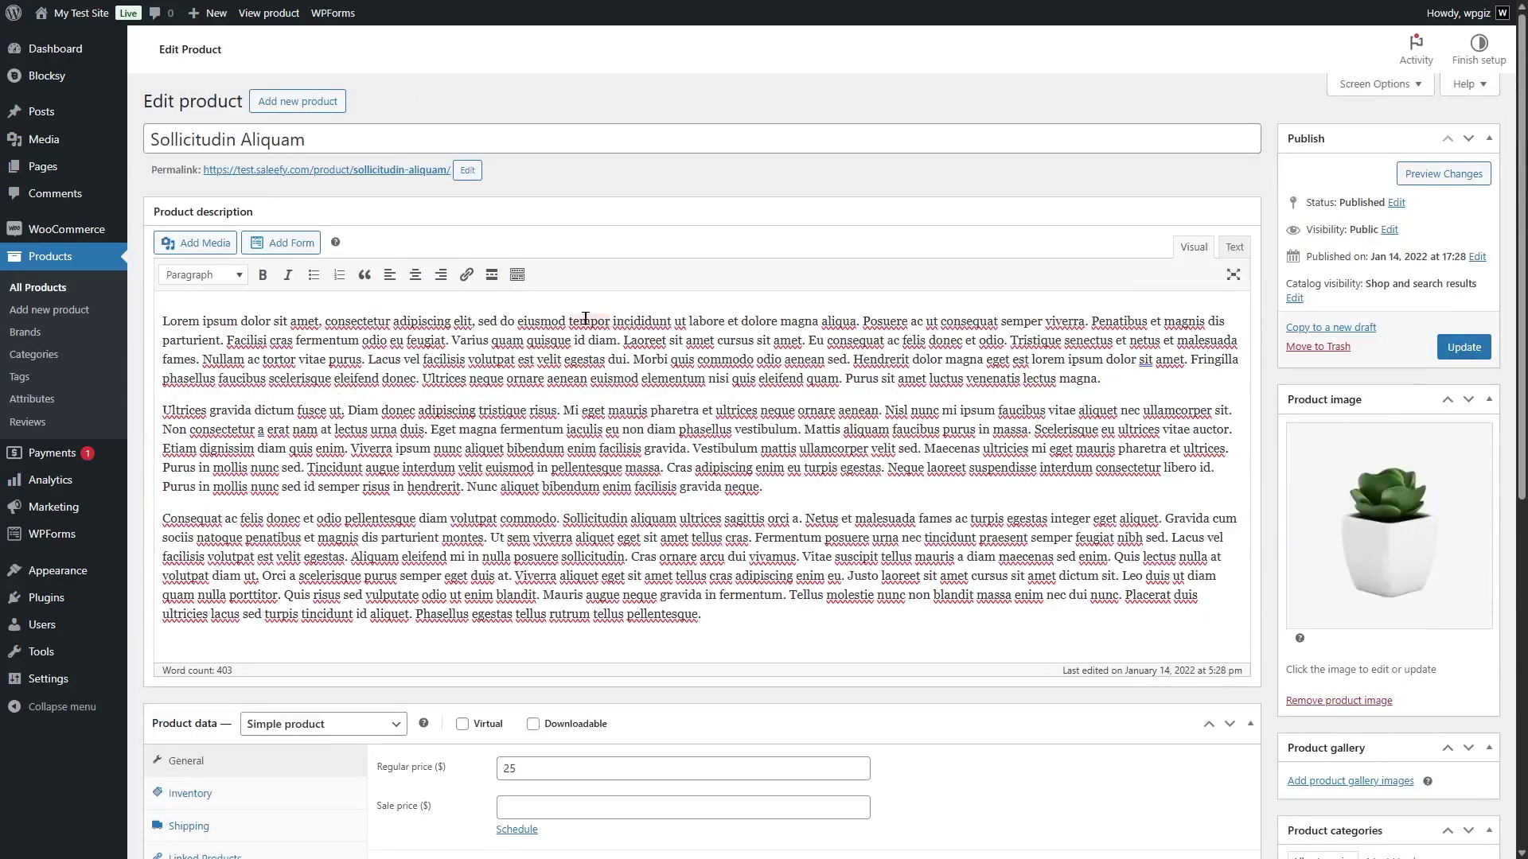
# Visit the live site and browse the plants on its Products page.
pyautogui.moveTo(80, 13)
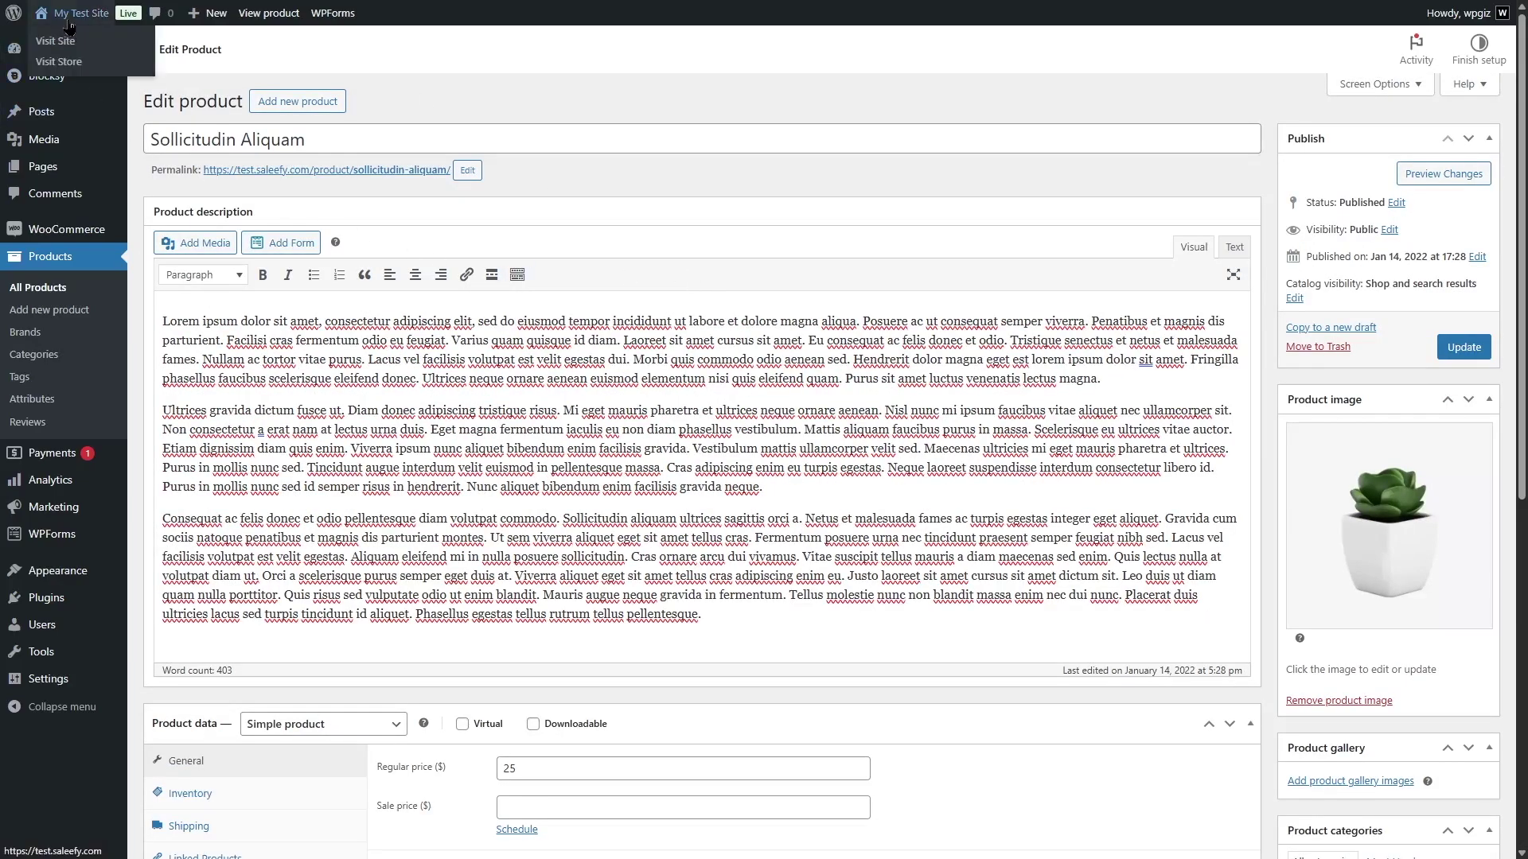
pyautogui.click(56, 41)
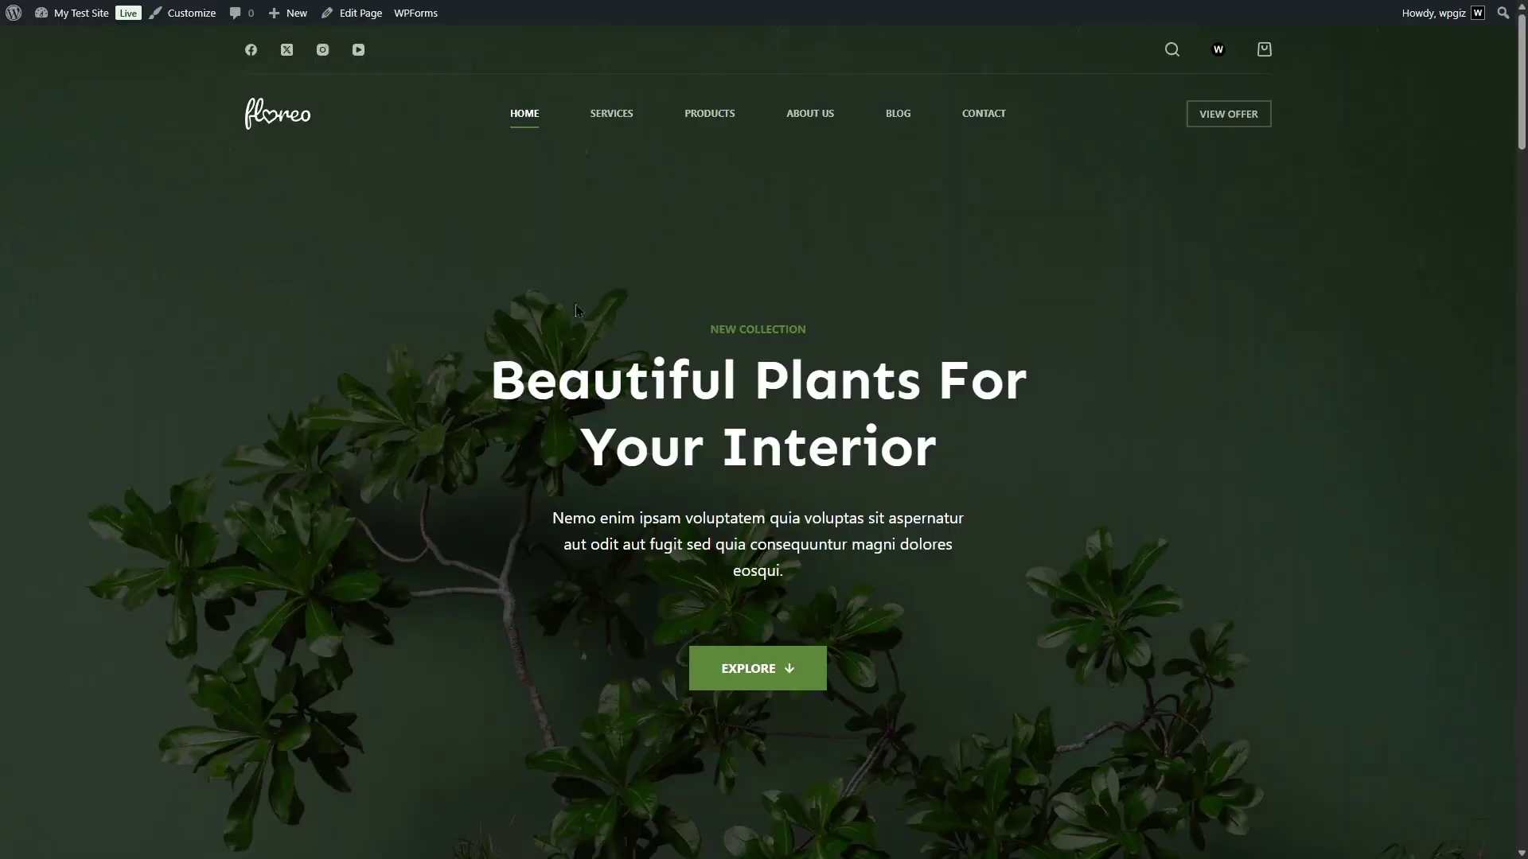
pyautogui.click(705, 118)
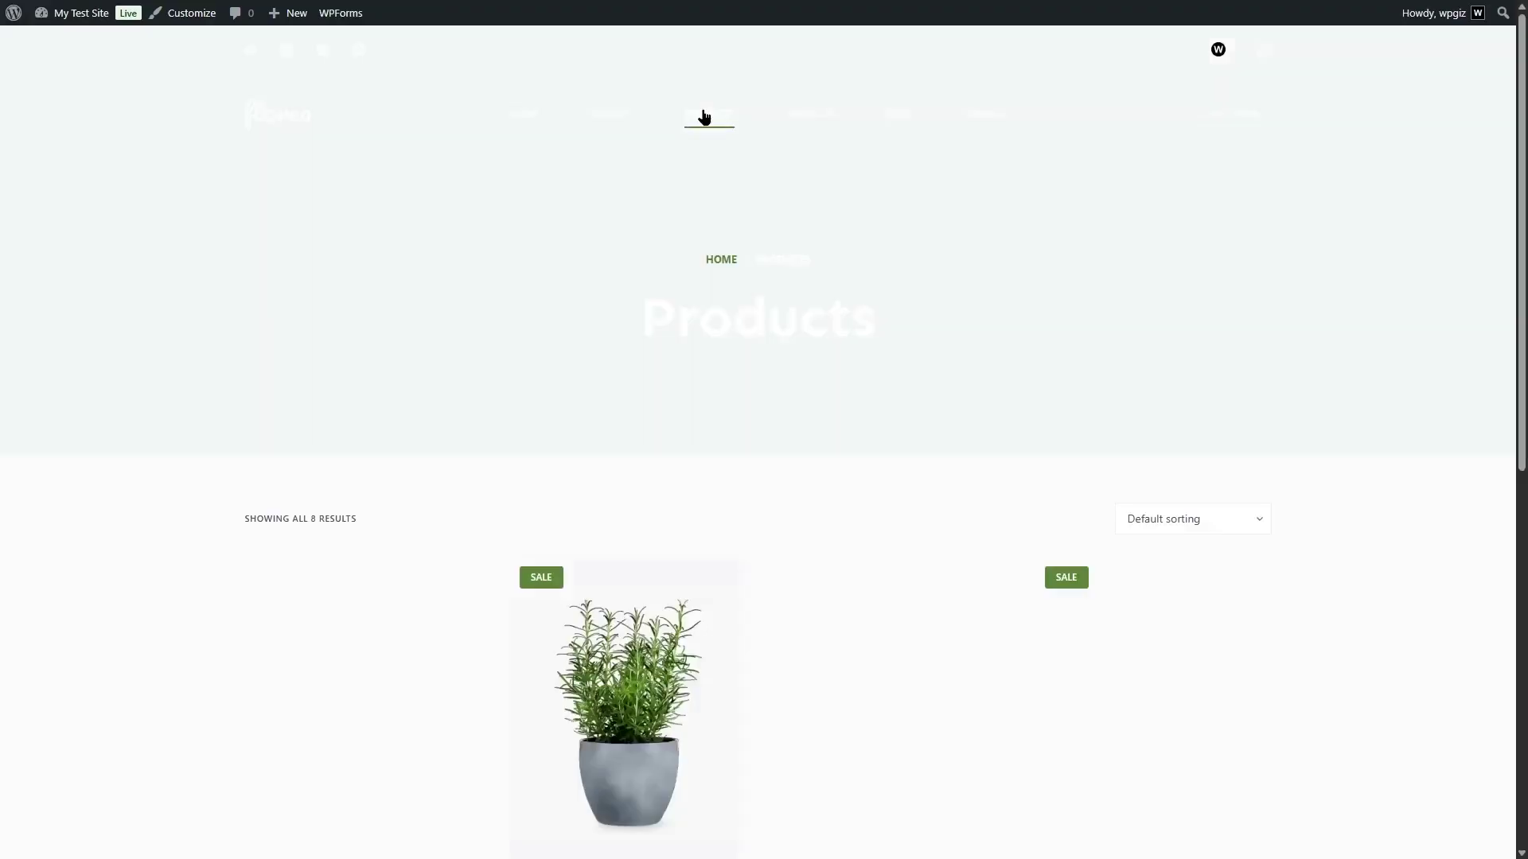
pyautogui.scroll(-5, 703, 119)
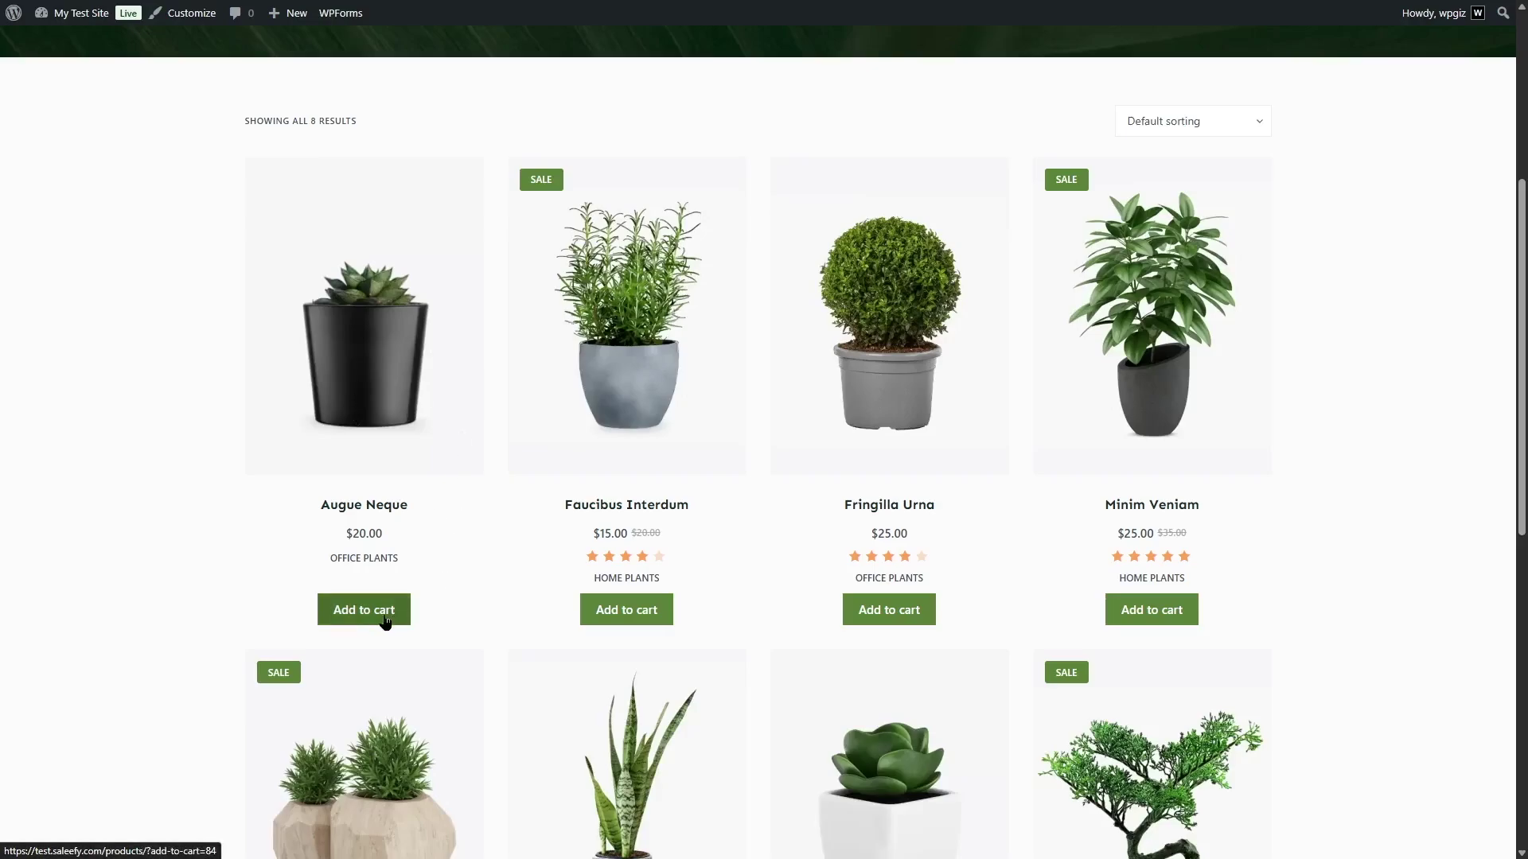
# Try out the cart by adding Augue Neque and removing it on the cart page, and return to the dashboard.
pyautogui.click(360, 622)
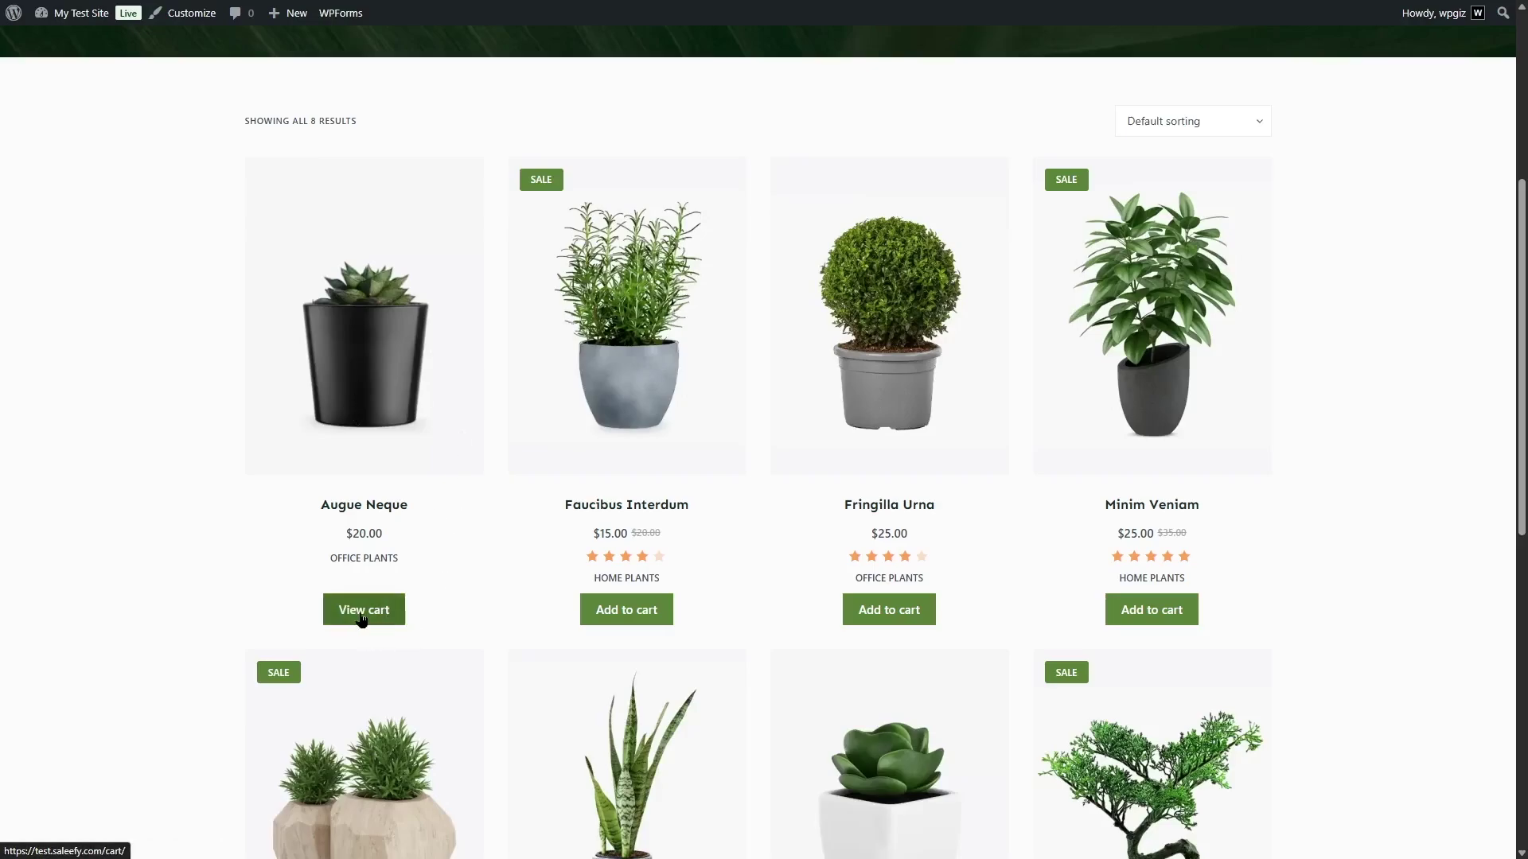
pyautogui.click(359, 615)
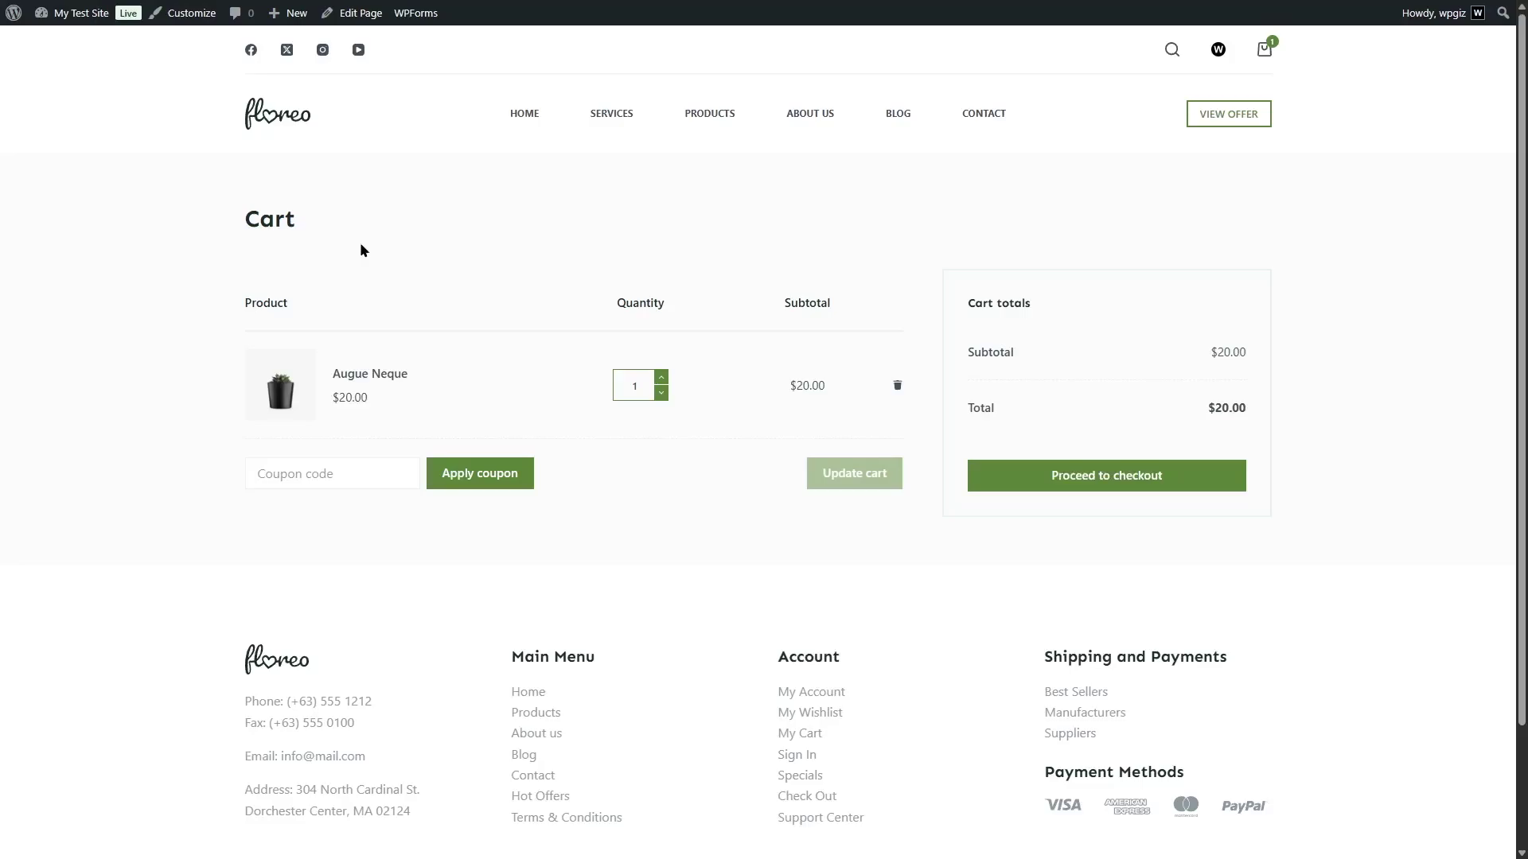
pyautogui.click(897, 386)
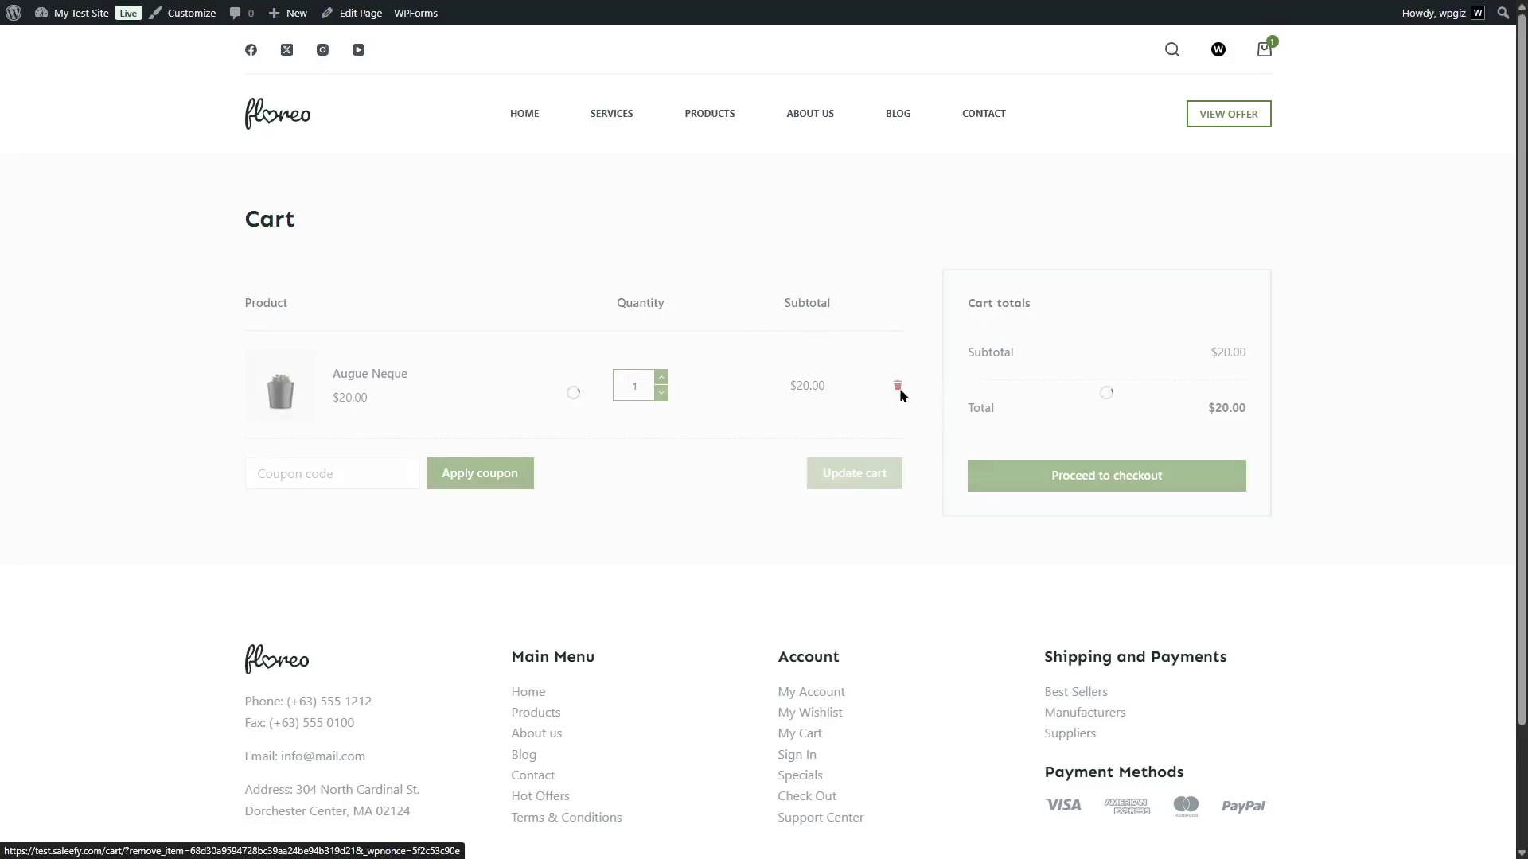
pyautogui.moveTo(79, 13)
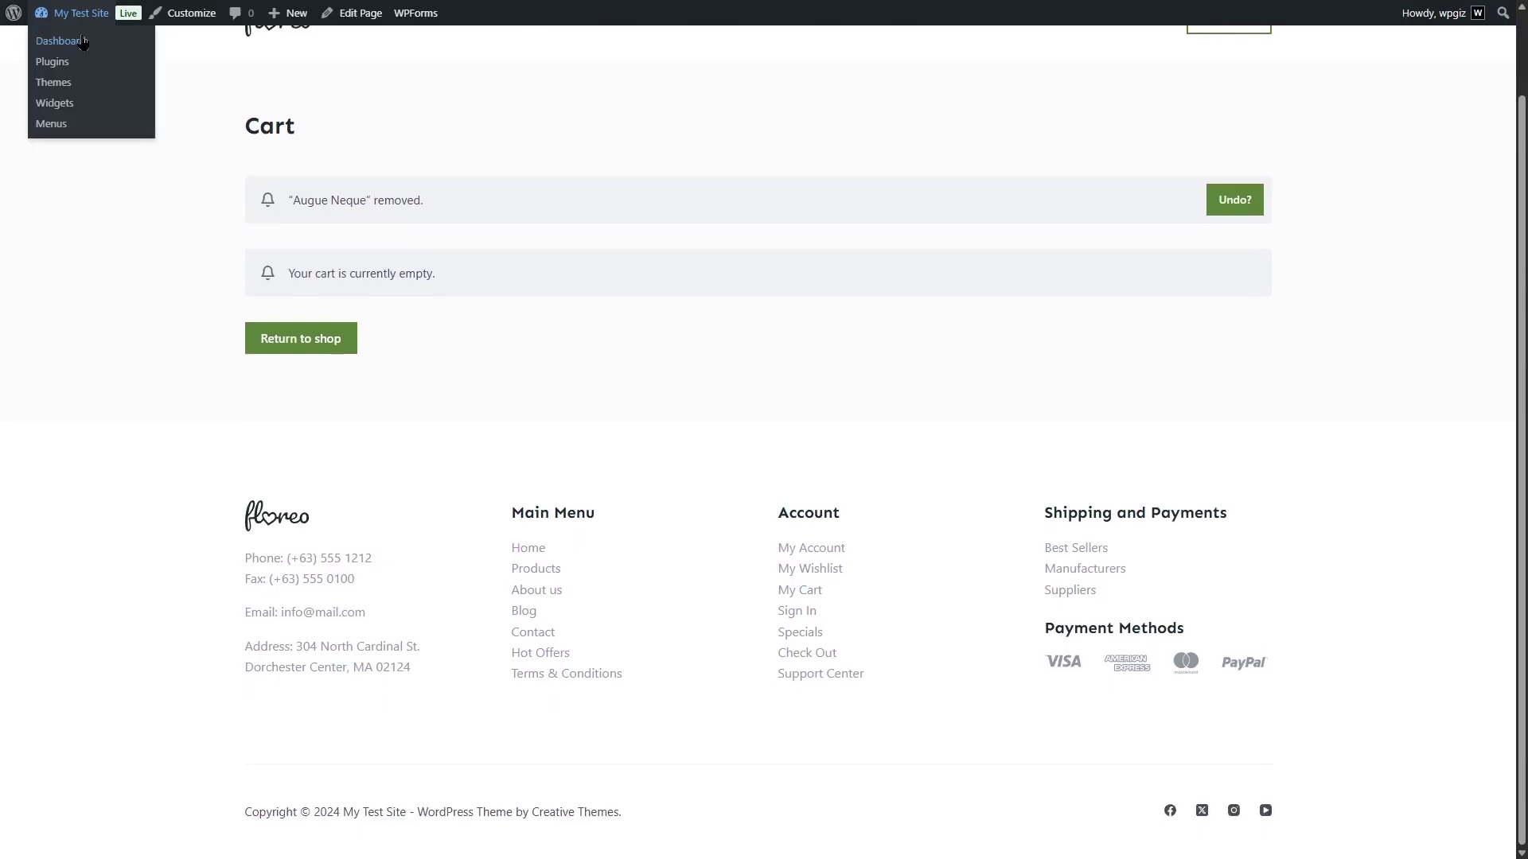
pyautogui.click(84, 42)
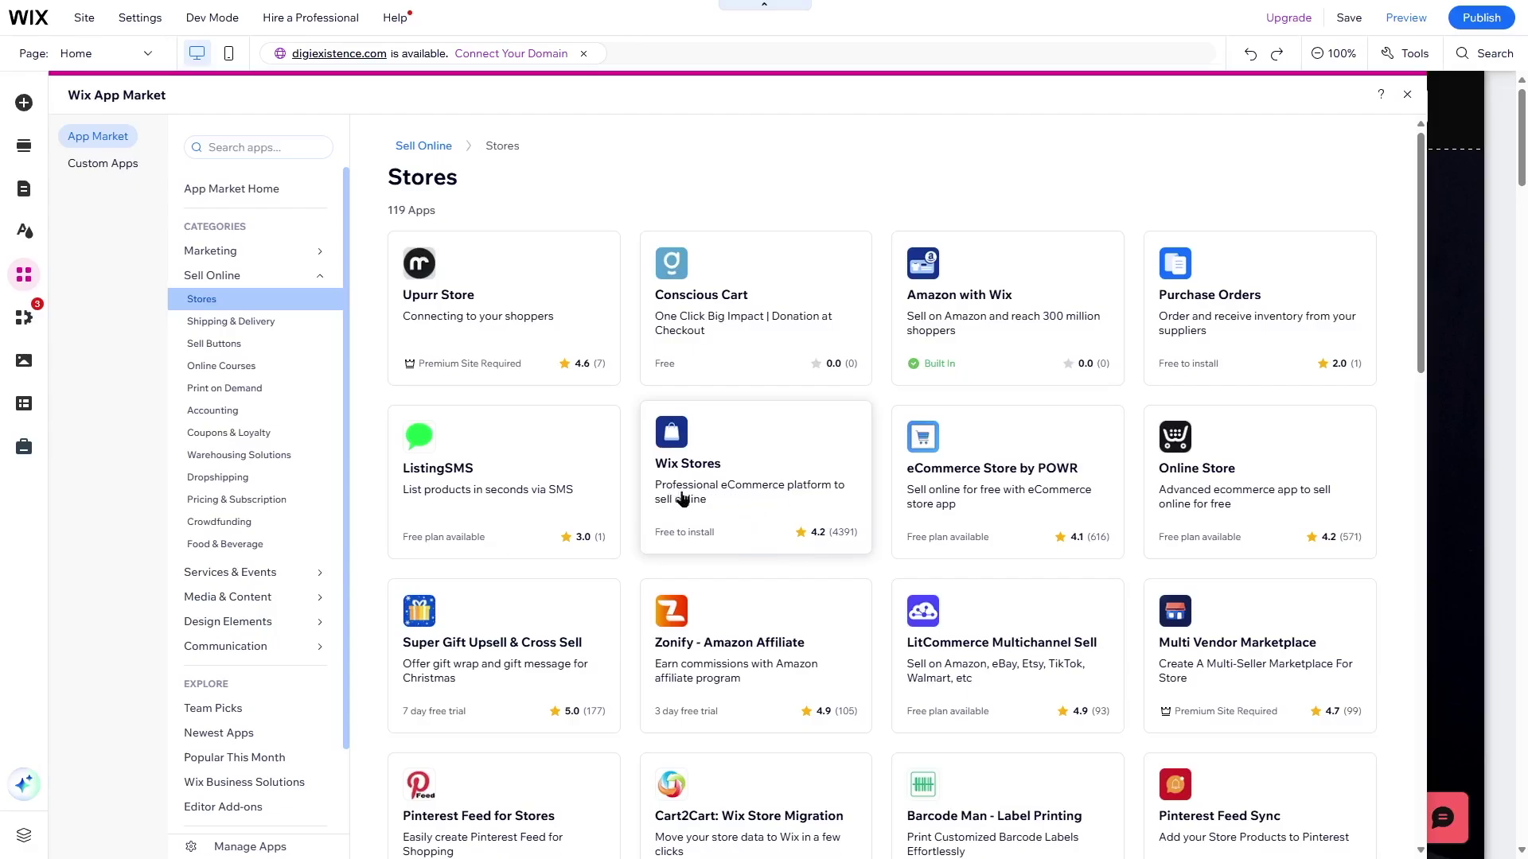
# Switch to the Wix App Market, review the Wix Stores app's overview and add the app to the site.
pyautogui.click(756, 495)
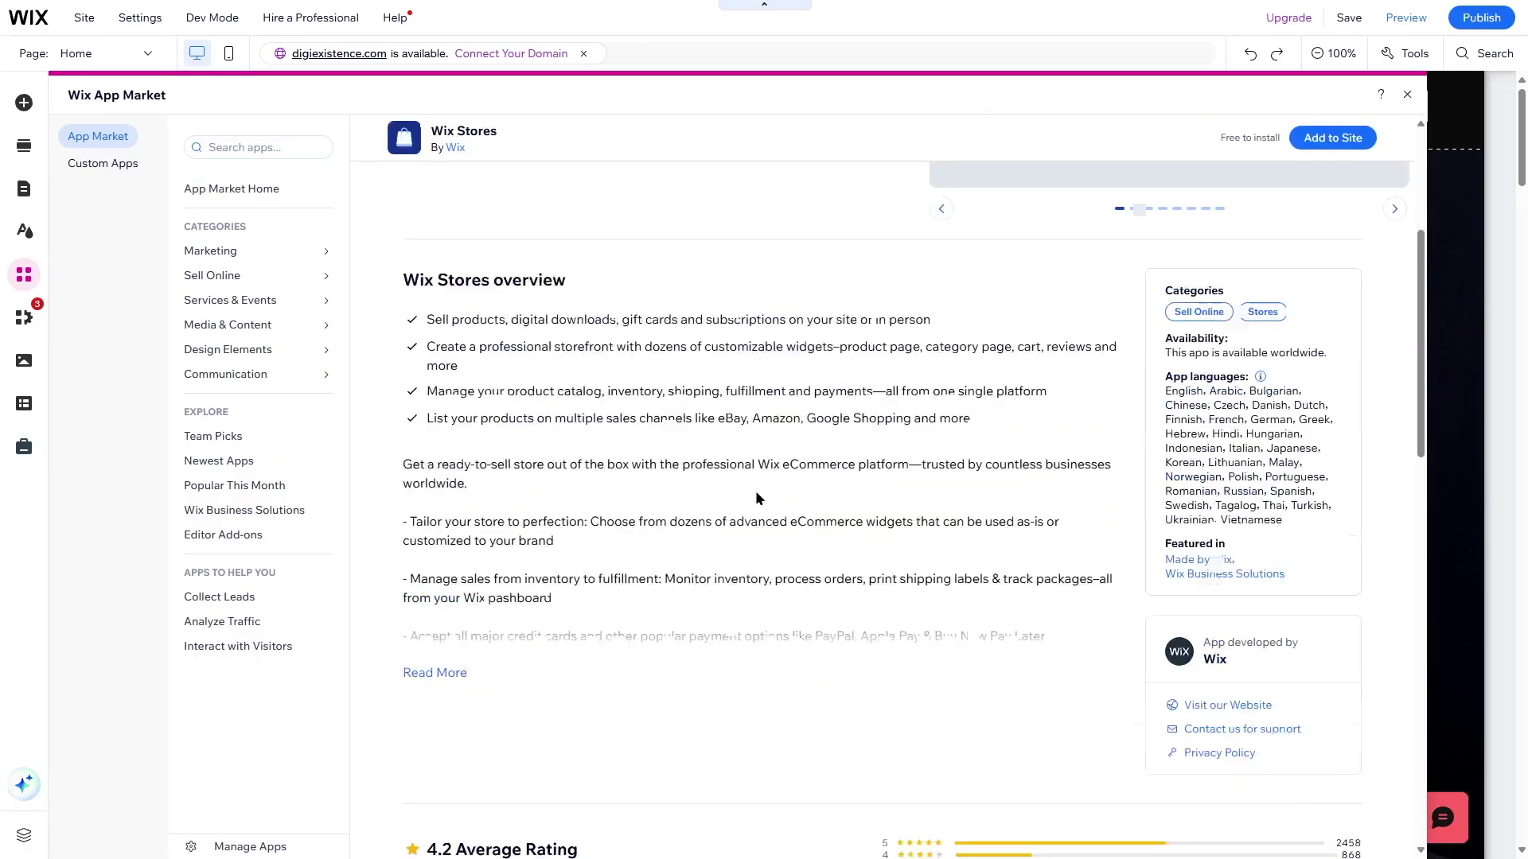
pyautogui.scroll(-4, 756, 498)
pyautogui.scroll(5, 513, 436)
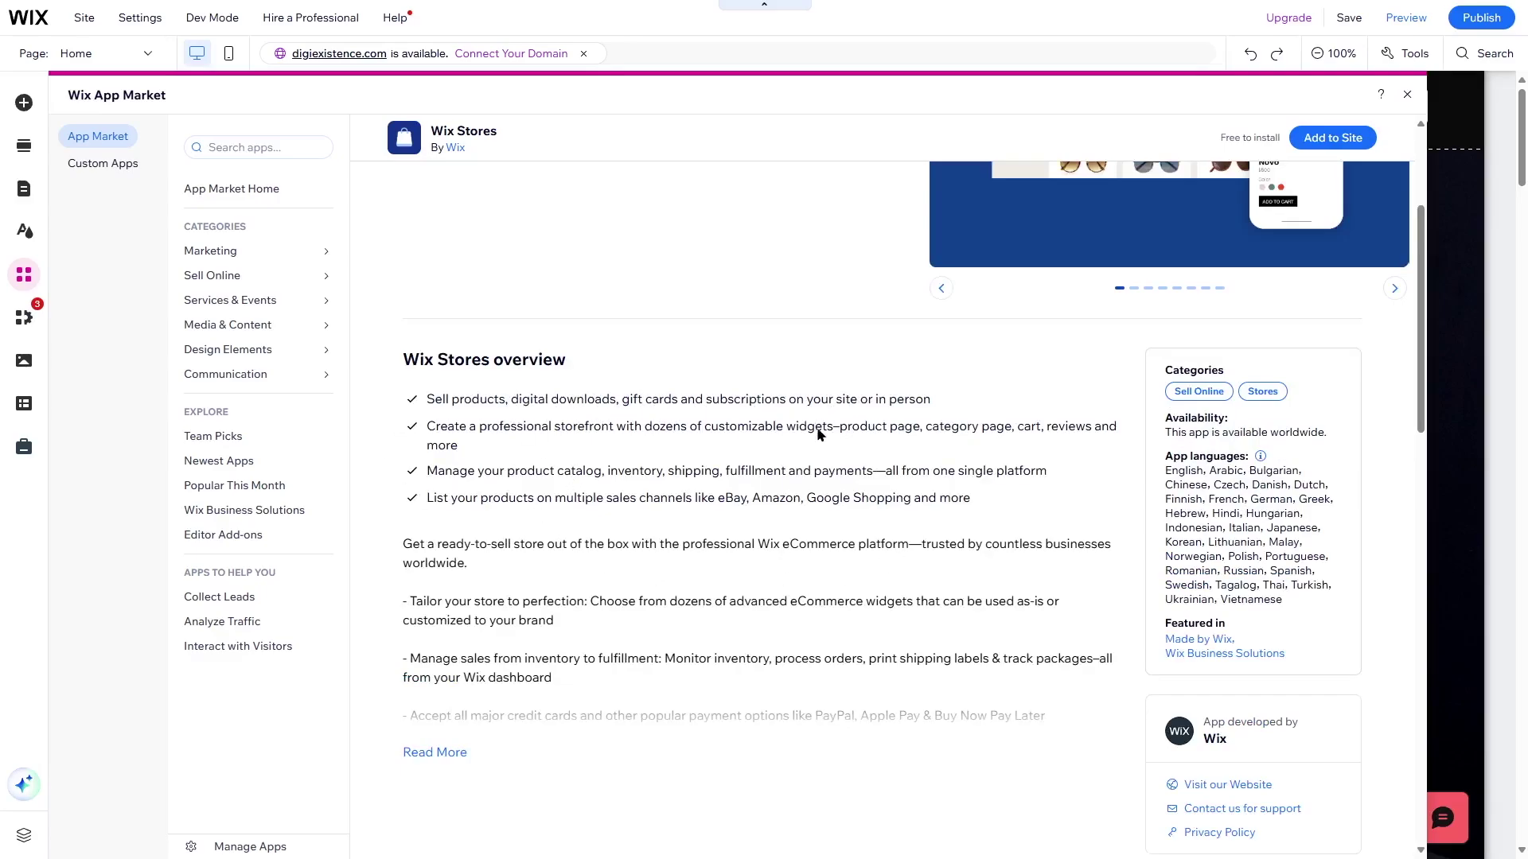
pyautogui.scroll(-5, 816, 430)
pyautogui.scroll(10, 727, 513)
pyautogui.click(509, 321)
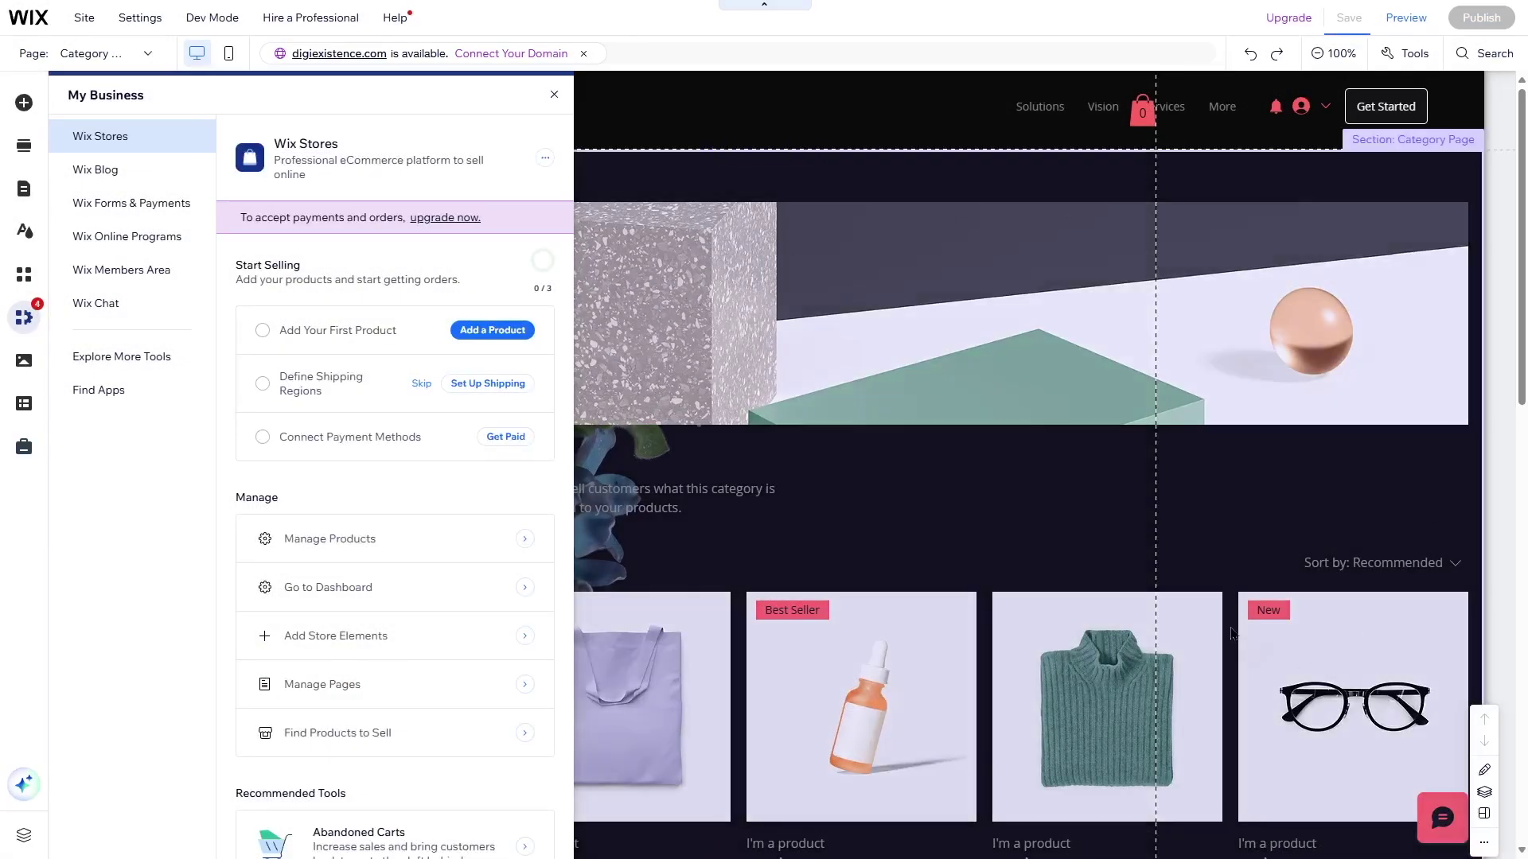
# Examine the store's Category page and the Wix Stores setup and management options, and close the My Business options.
pyautogui.scroll(-4, 1231, 632)
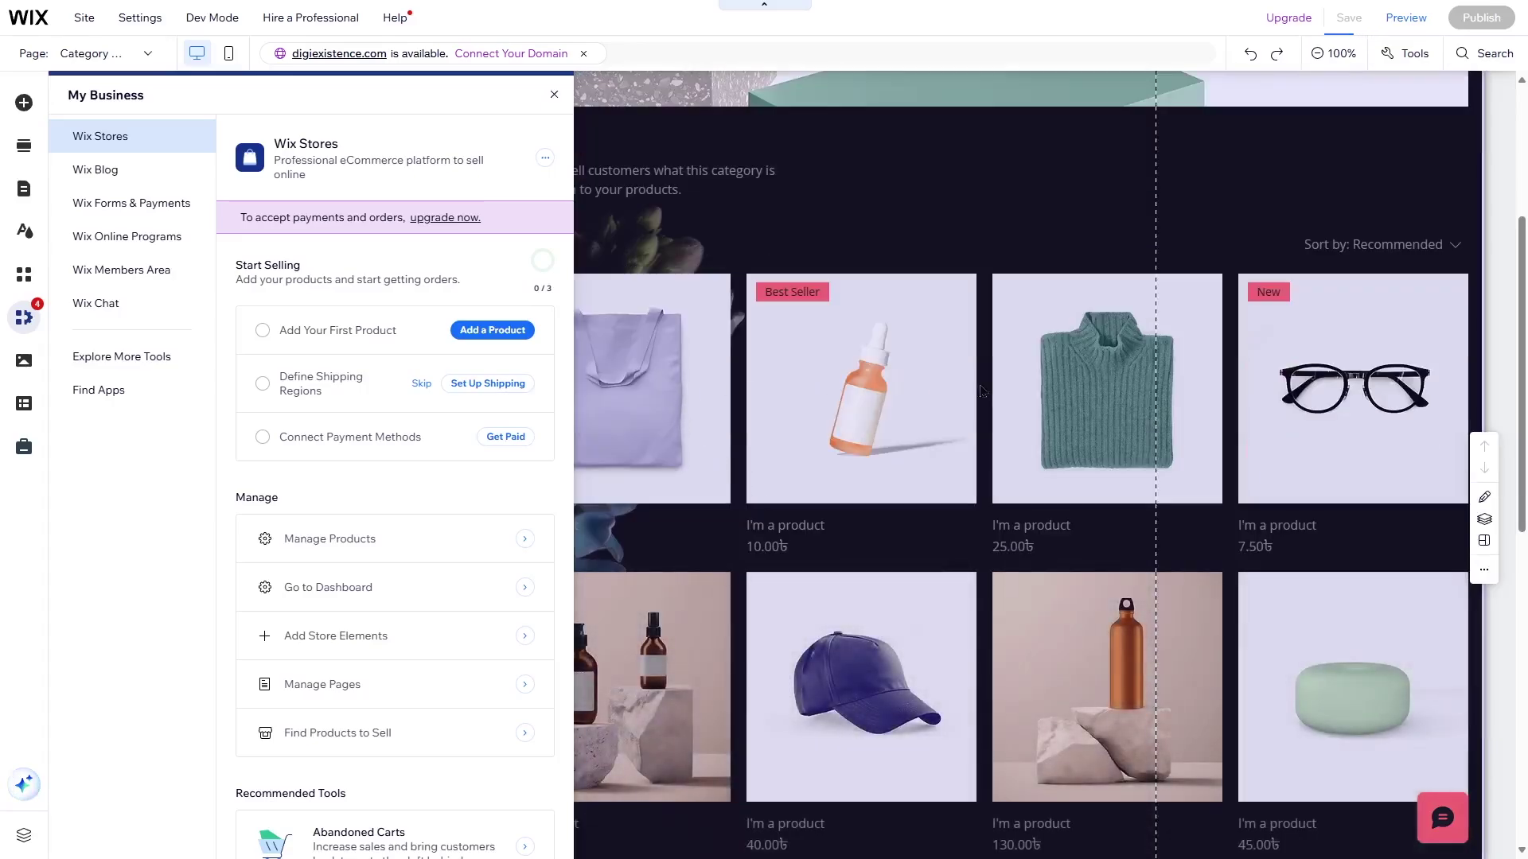
pyautogui.scroll(4, 732, 681)
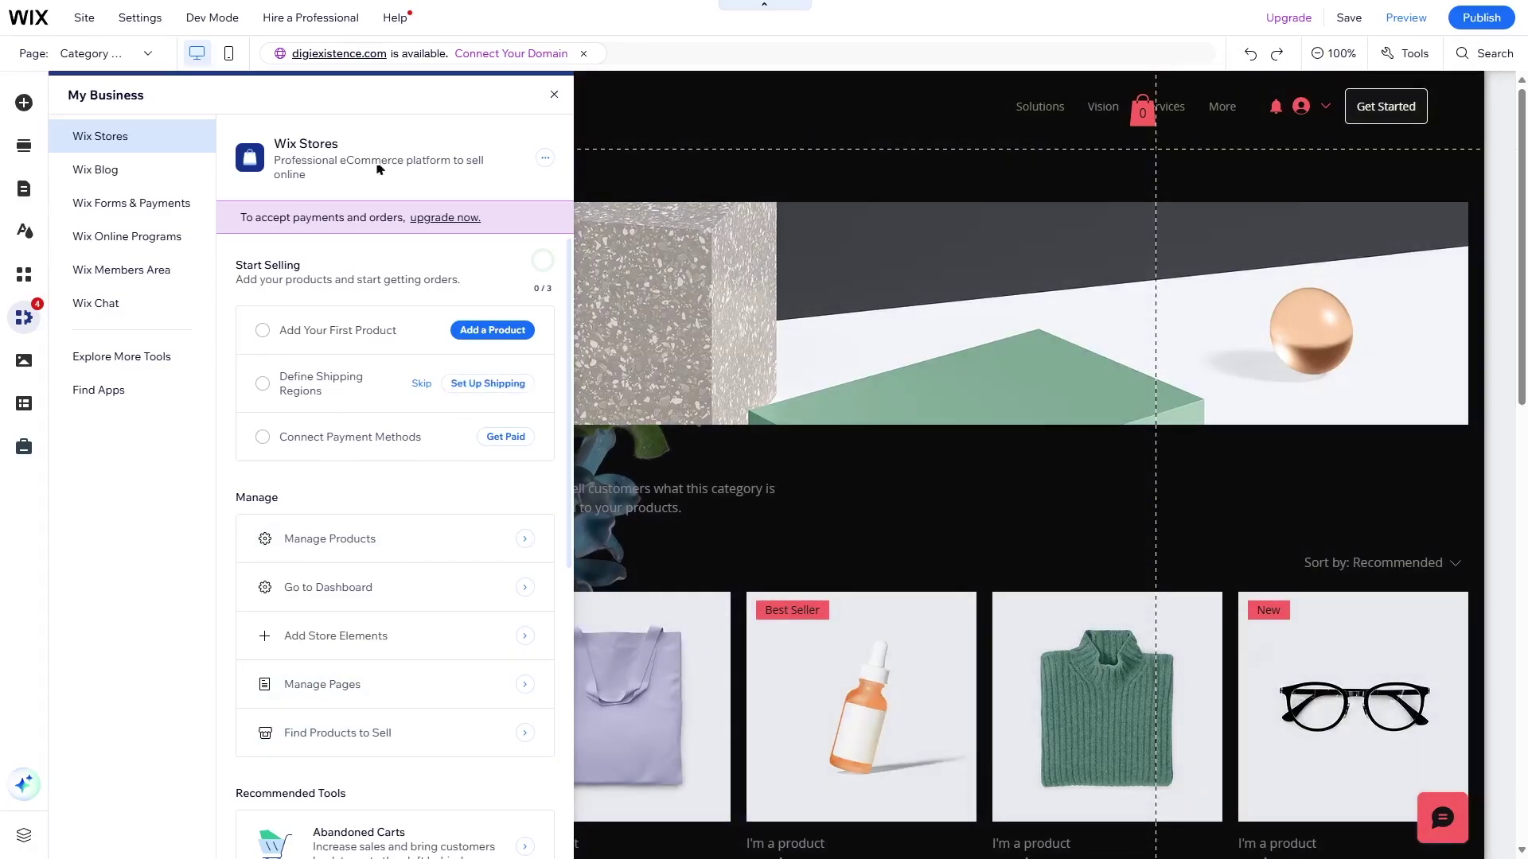
pyautogui.scroll(-1, 646, 456)
pyautogui.scroll(-3, 646, 457)
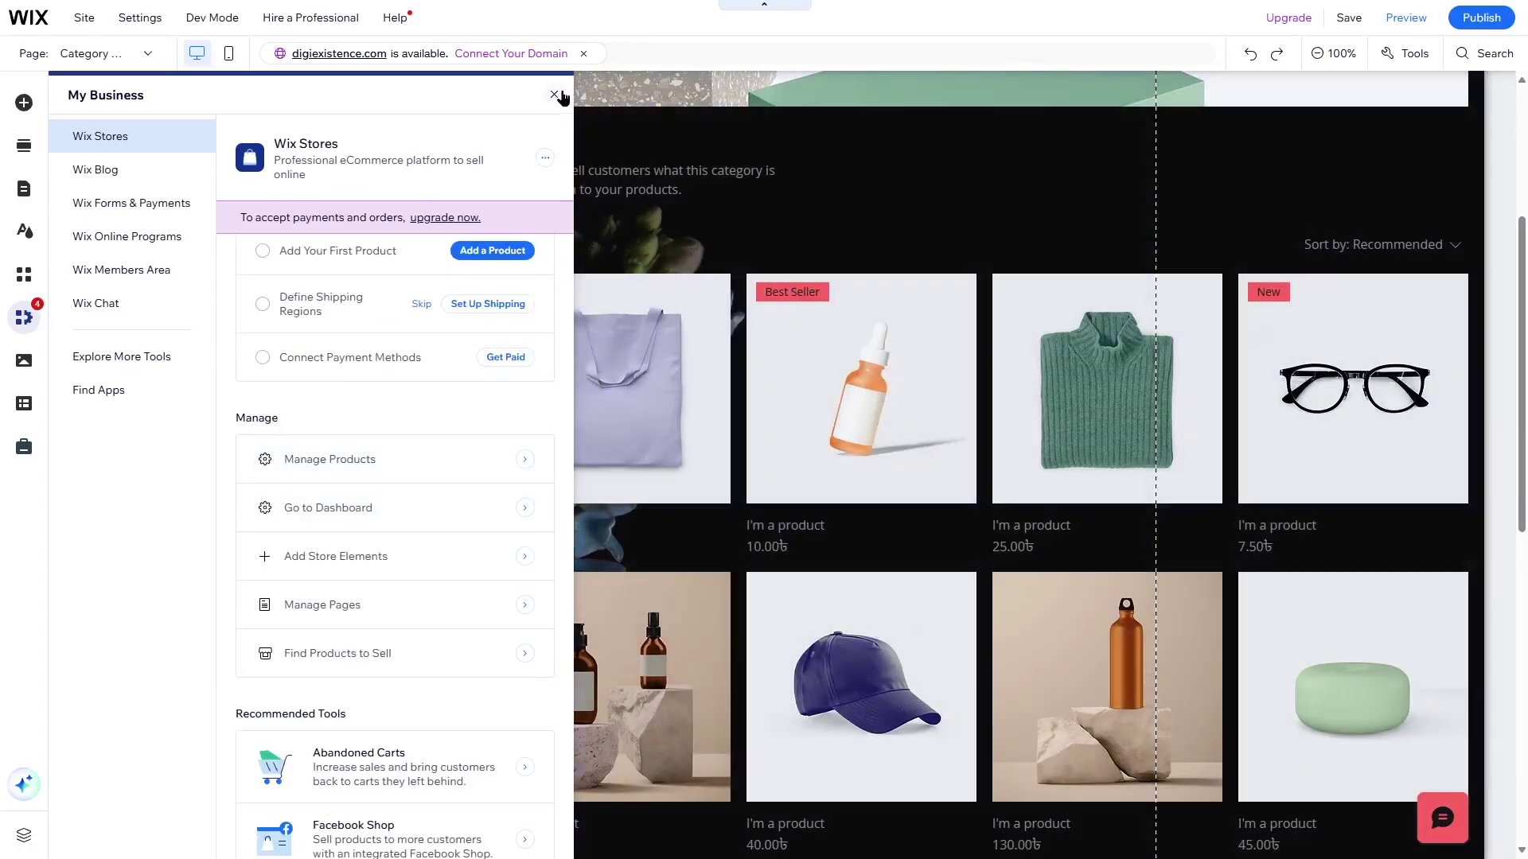
pyautogui.click(561, 98)
pyautogui.scroll(4, 478, 350)
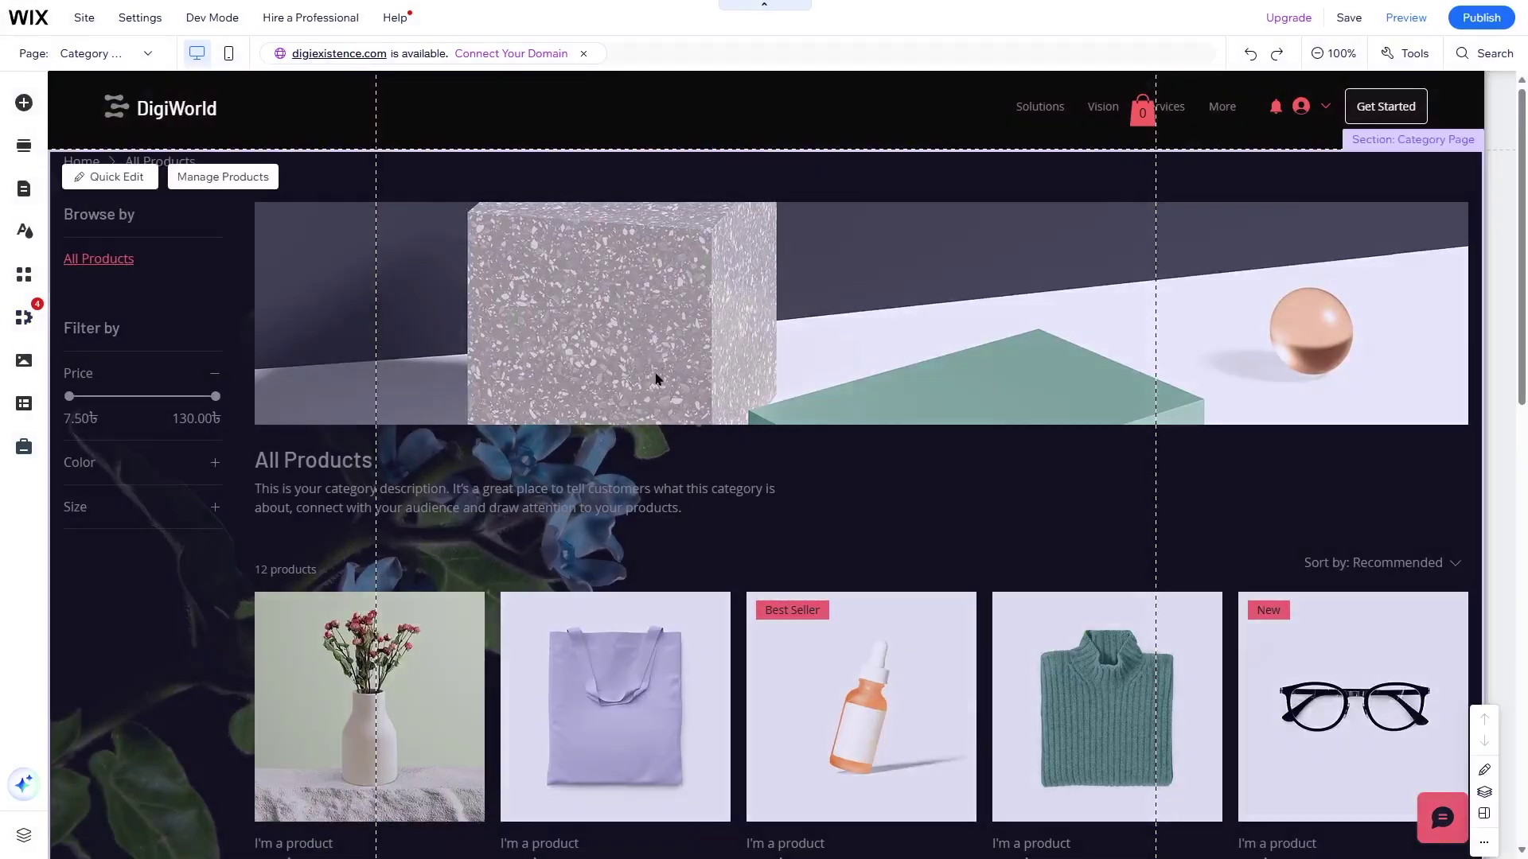
pyautogui.scroll(-3, 658, 379)
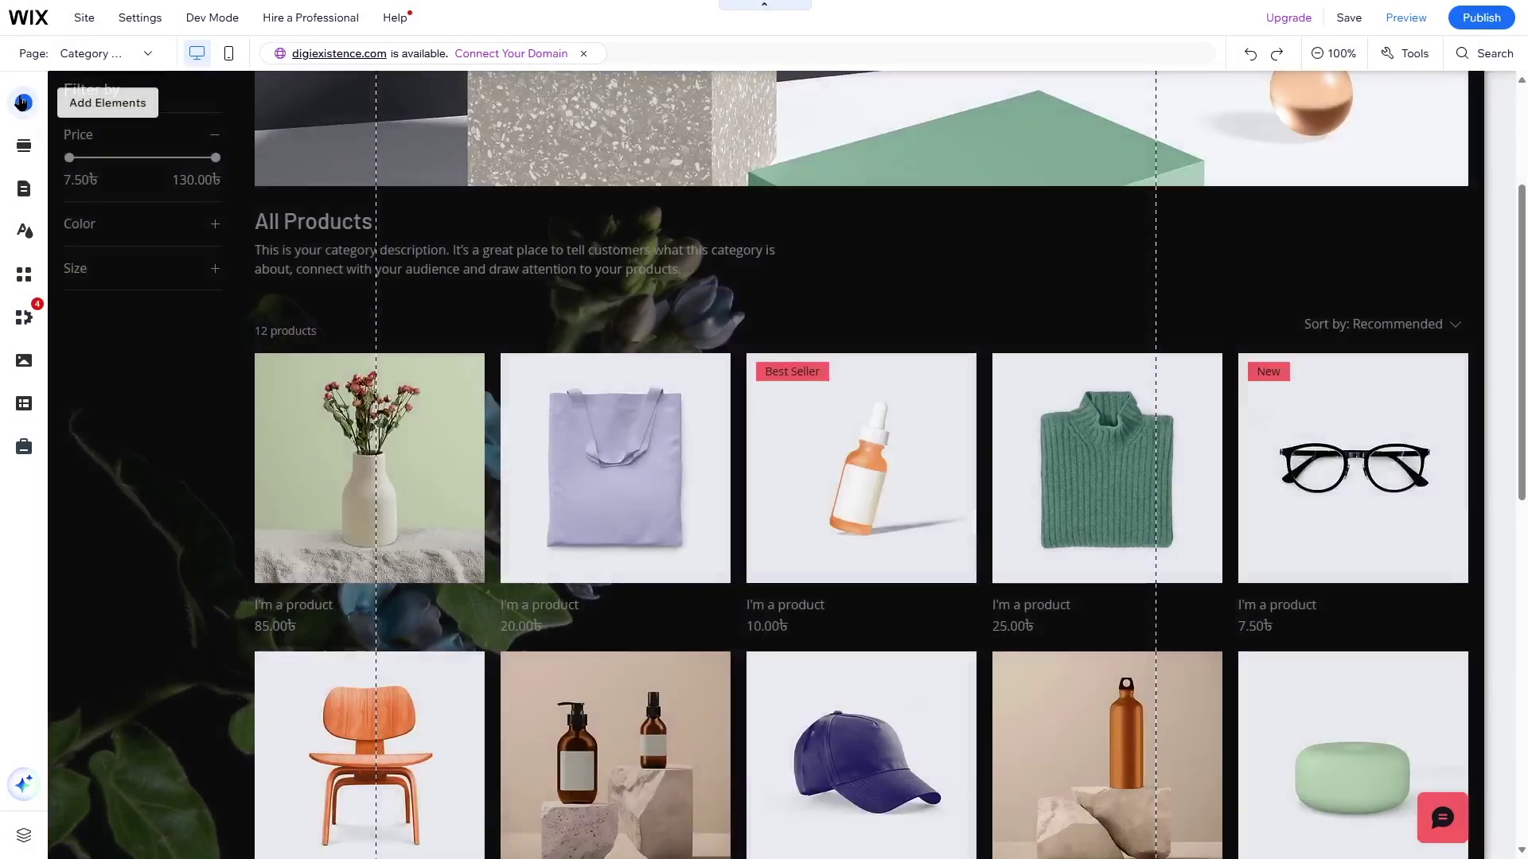
# Browse the Wix Stores product list in the dashboard and open the flower vase product for editing.
pyautogui.click(24, 318)
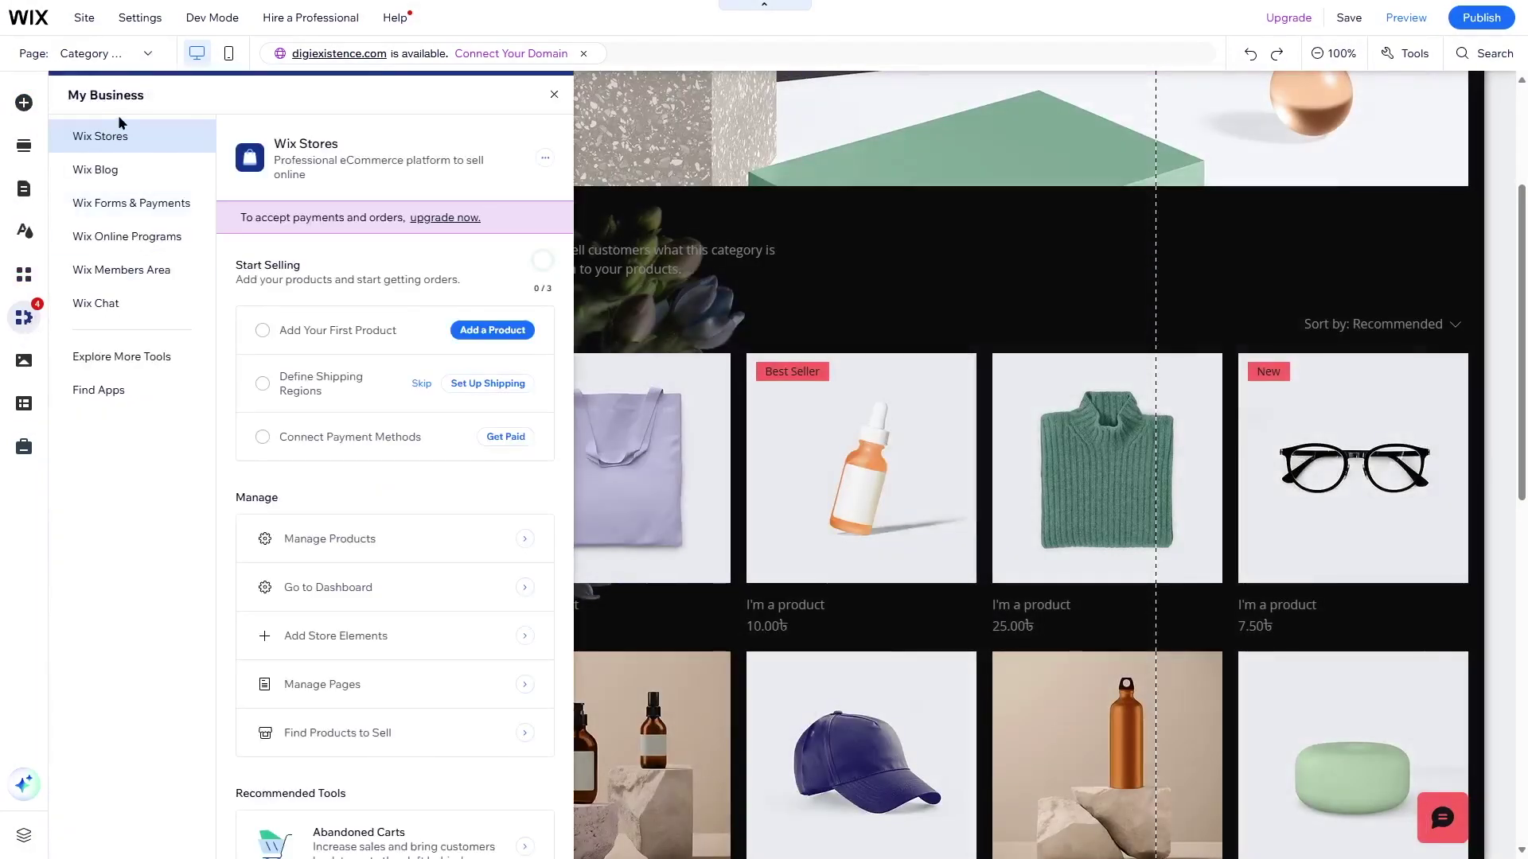
pyautogui.click(471, 330)
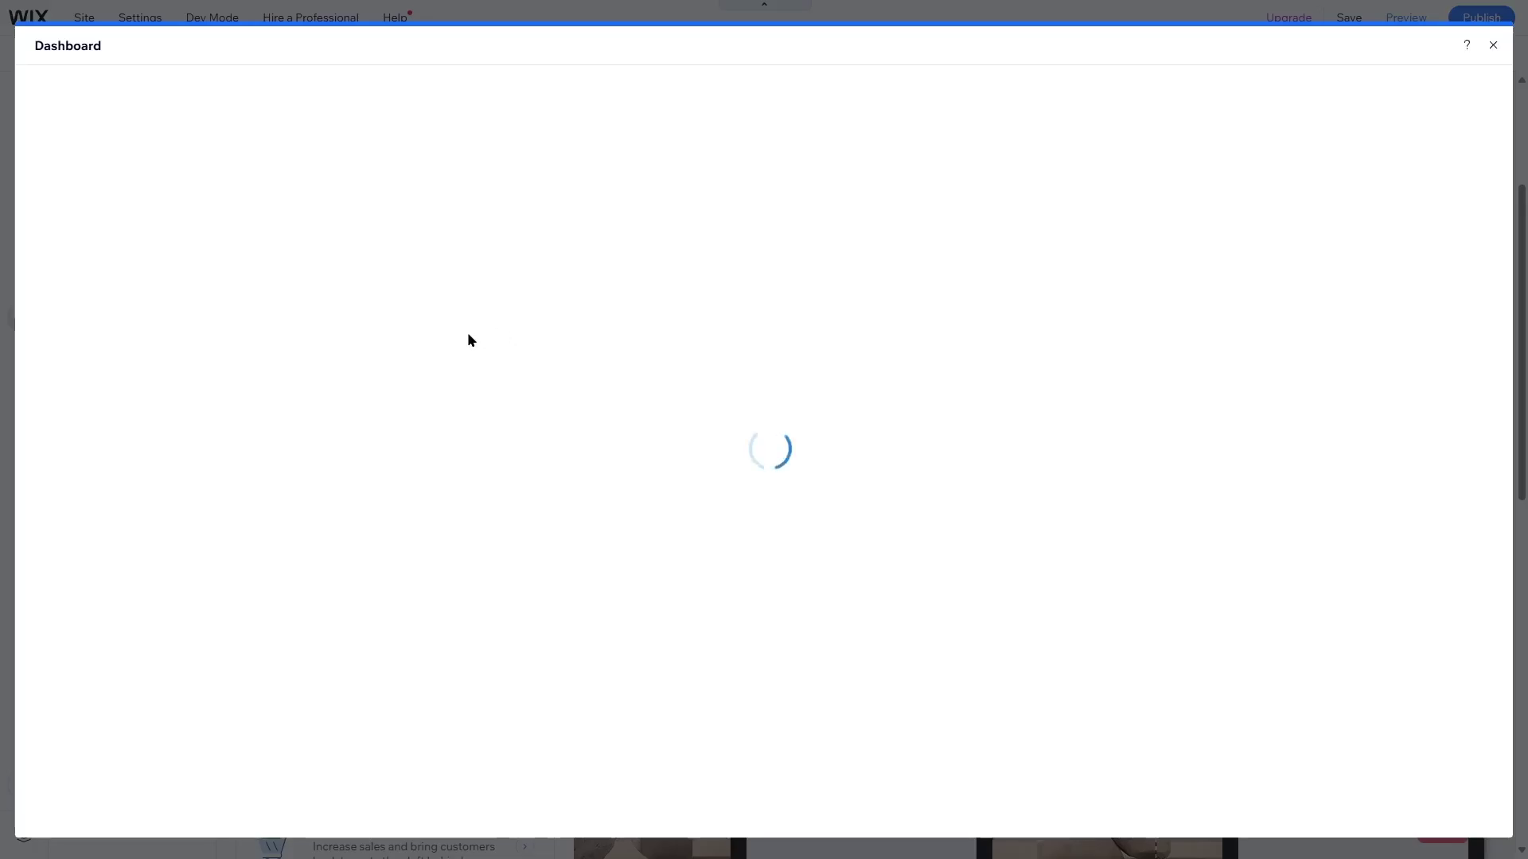
pyautogui.scroll(-3, 654, 477)
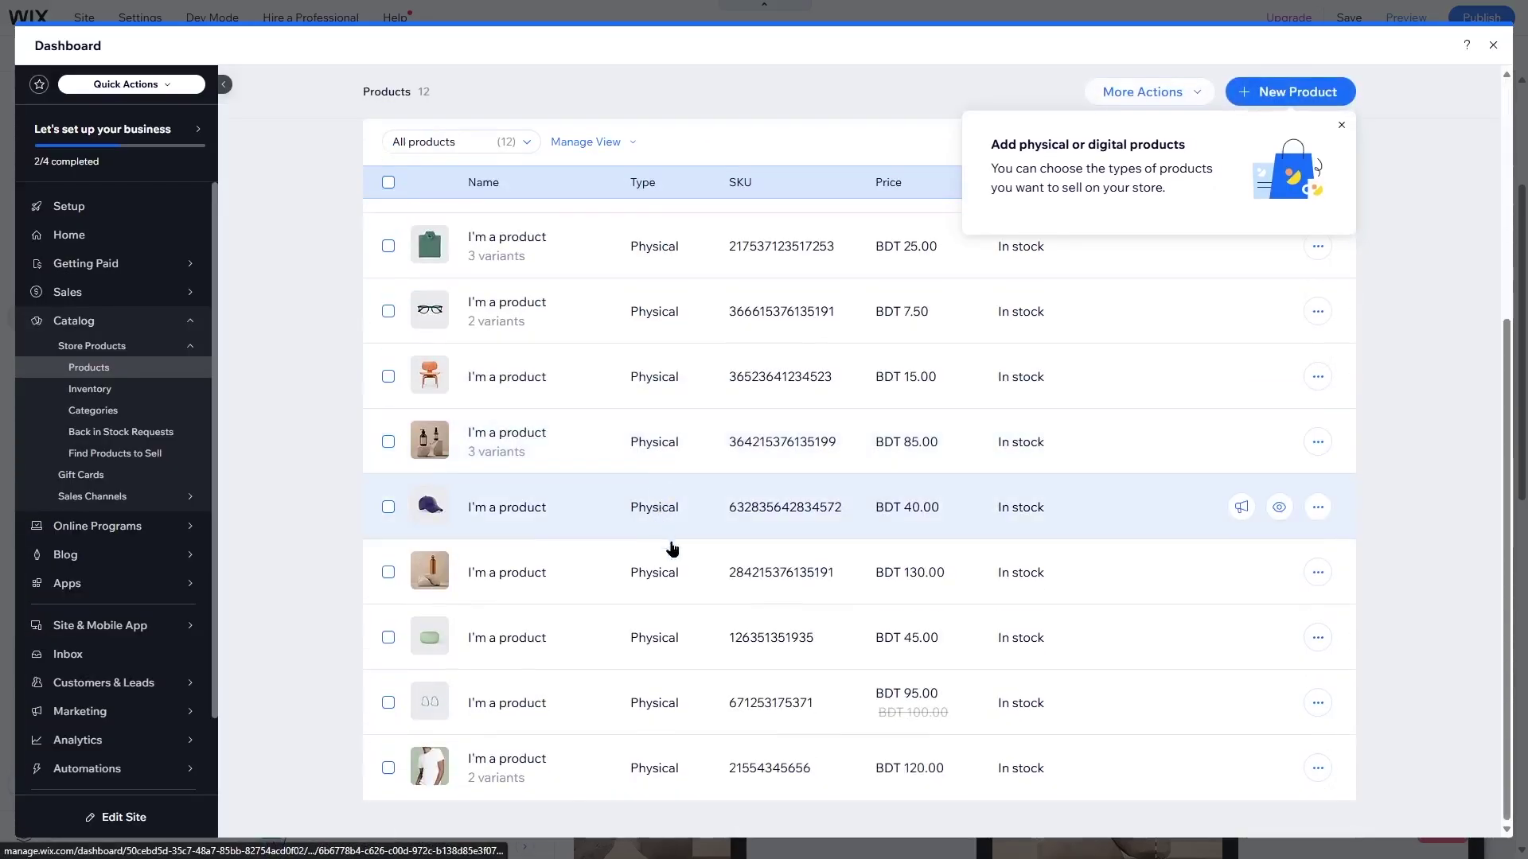
pyautogui.scroll(5, 753, 648)
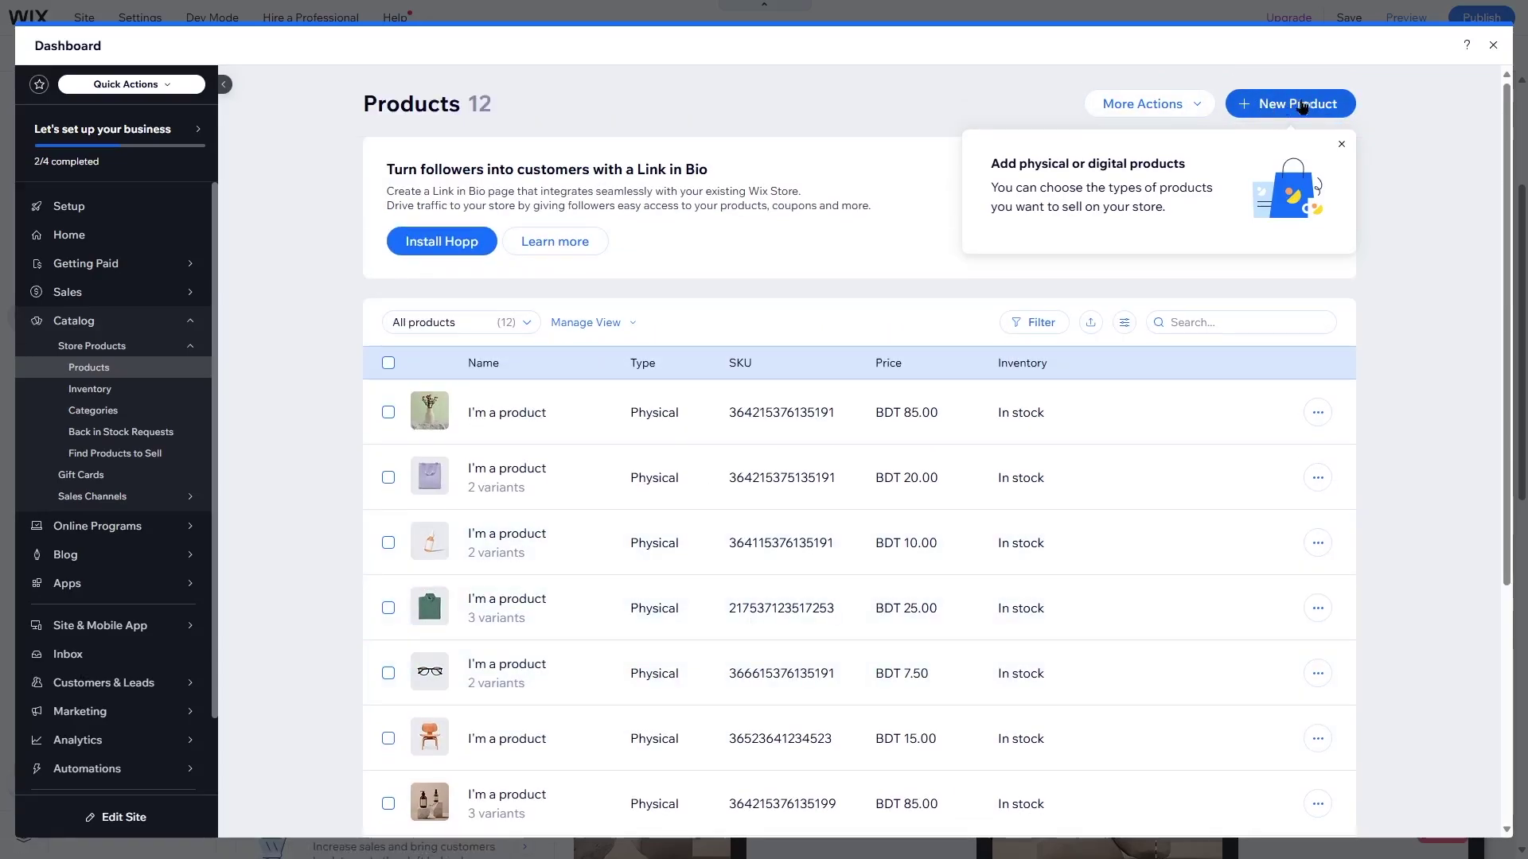
pyautogui.click(1341, 144)
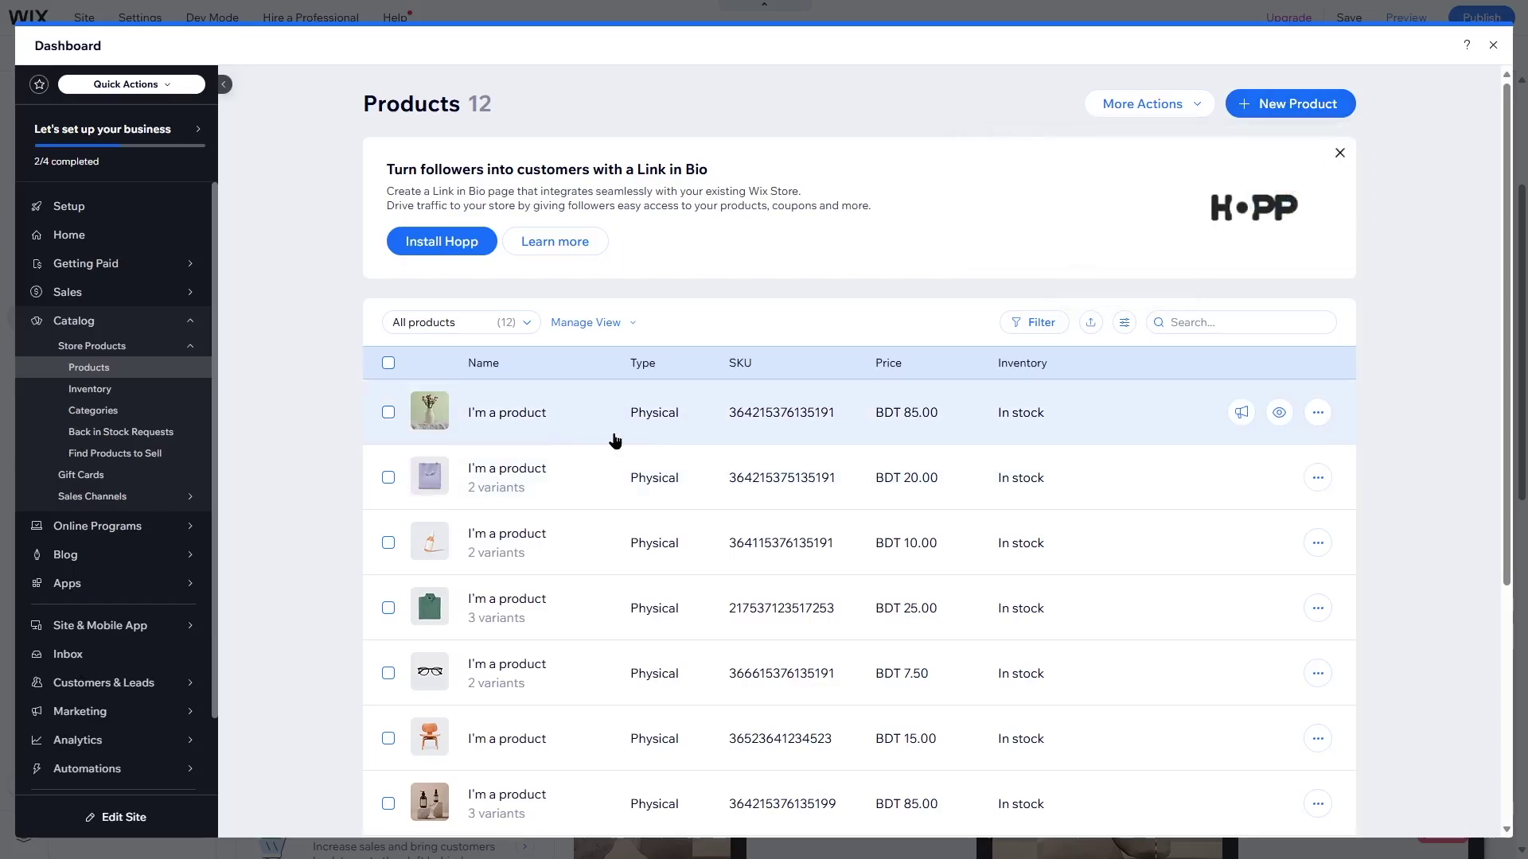
pyautogui.click(1318, 413)
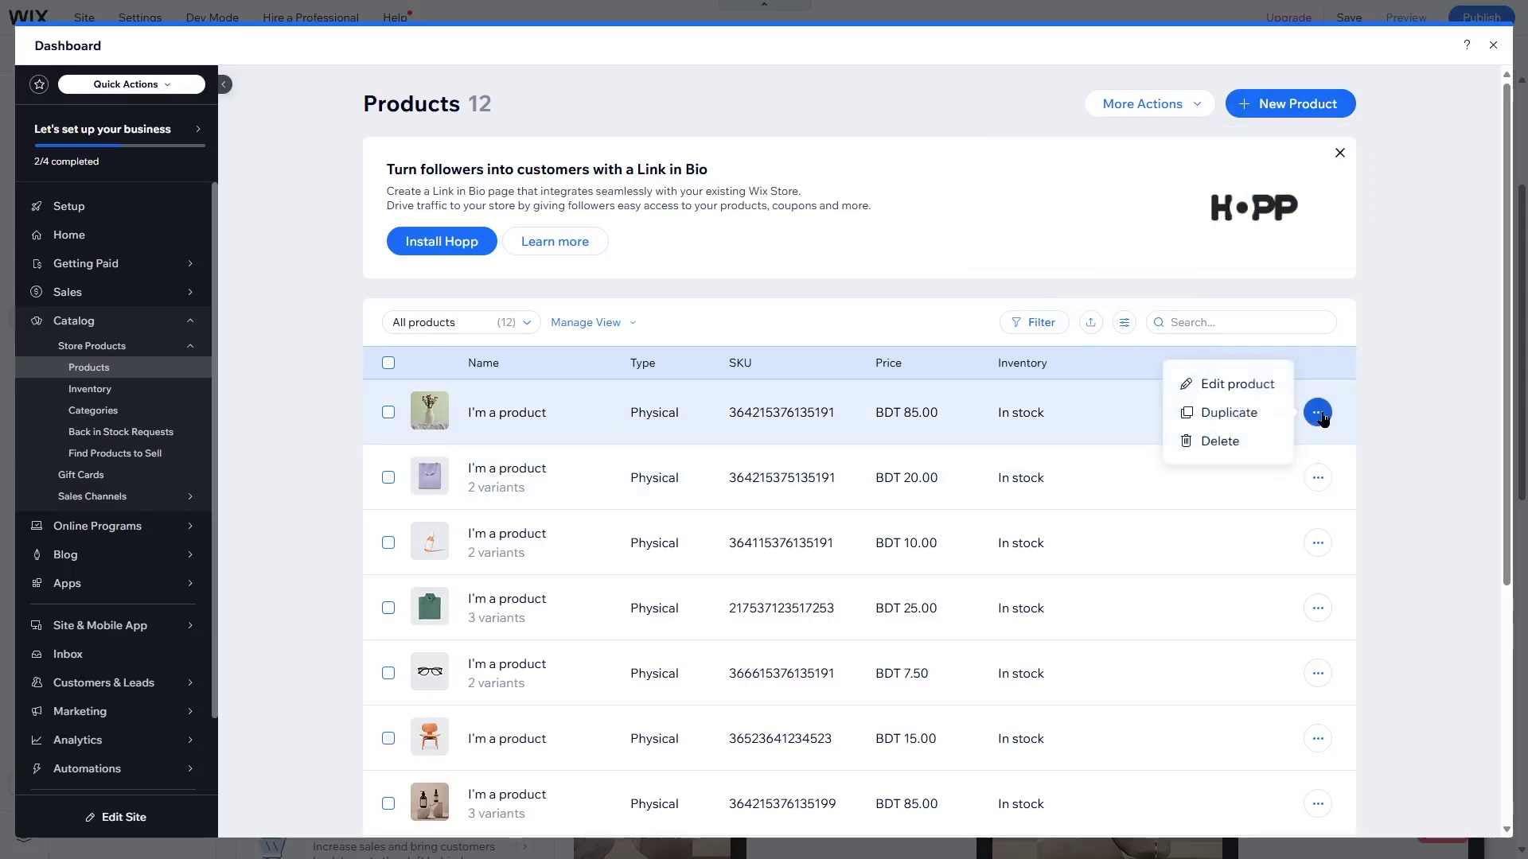
pyautogui.click(1237, 385)
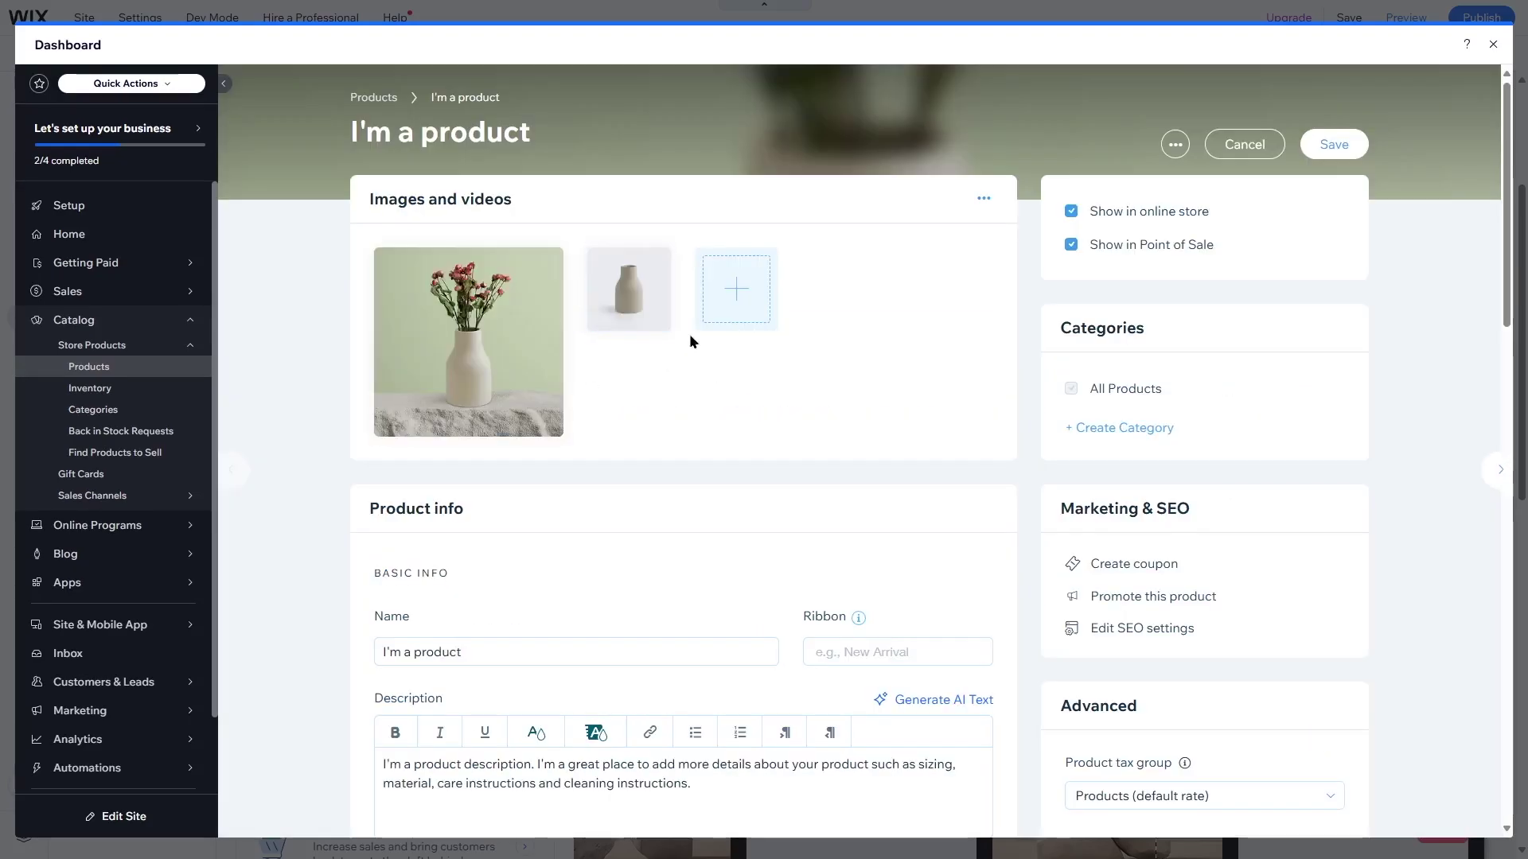
# Examine the flower vase product's edit form, including its description, info sections, pricing, custom text, product options and inventory settings.
pyautogui.scroll(-2, 754, 407)
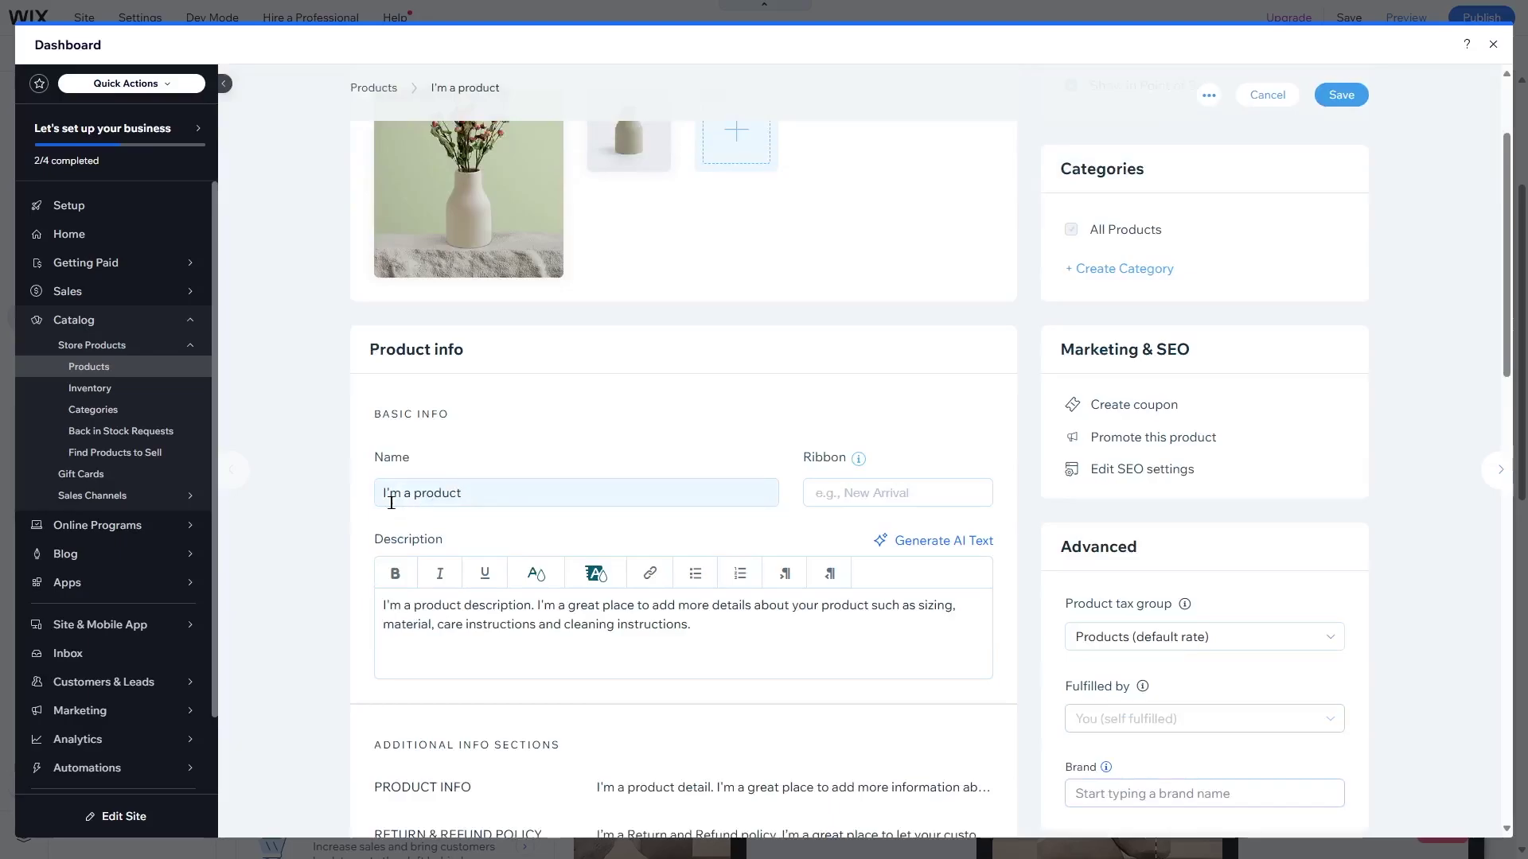
pyautogui.scroll(-2, 648, 638)
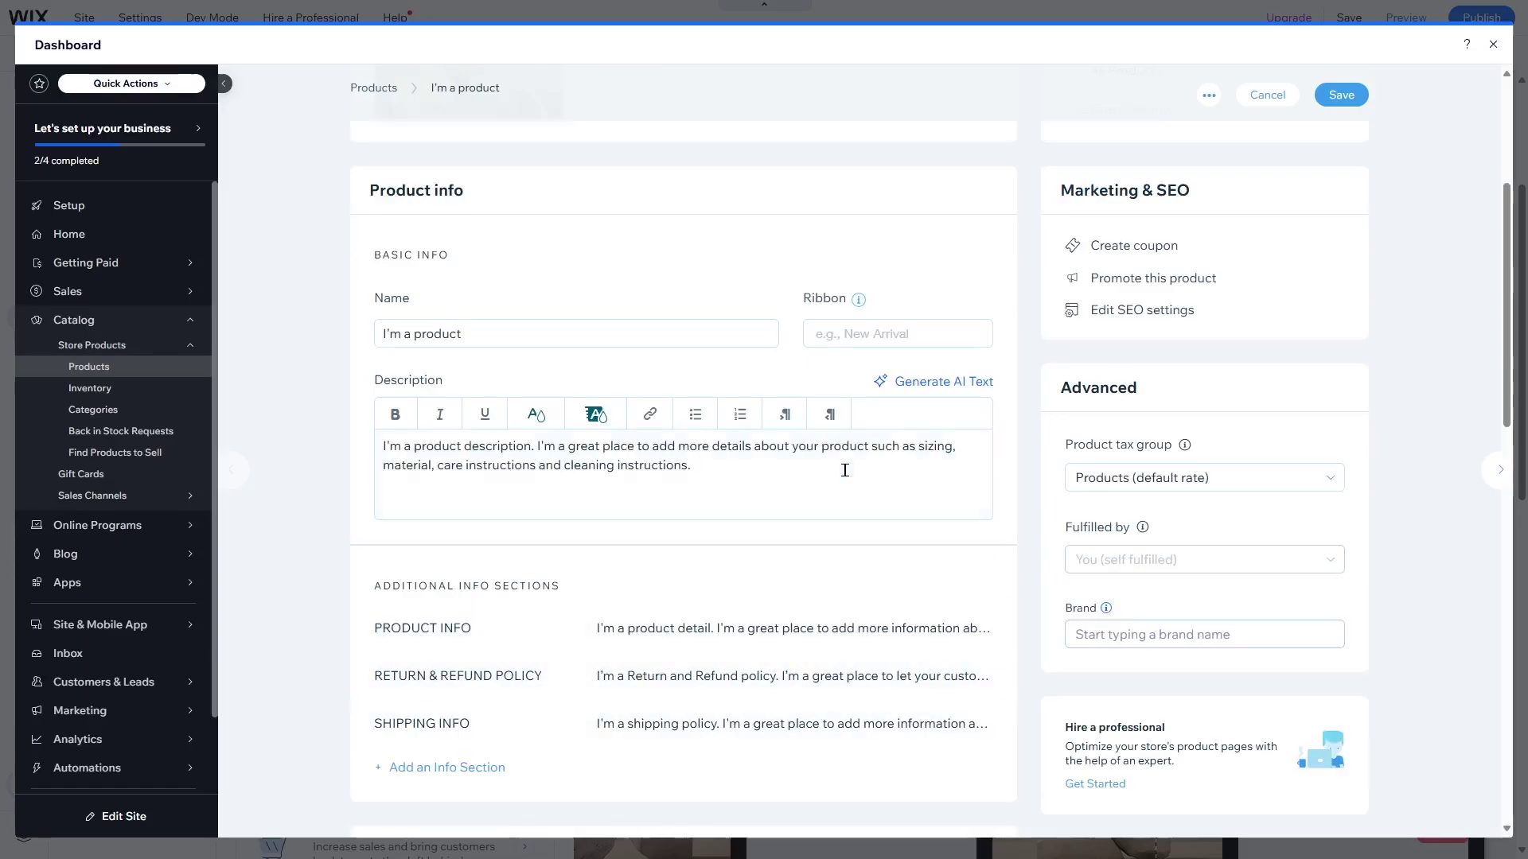
pyautogui.scroll(-7, 843, 468)
pyautogui.scroll(-6, 843, 464)
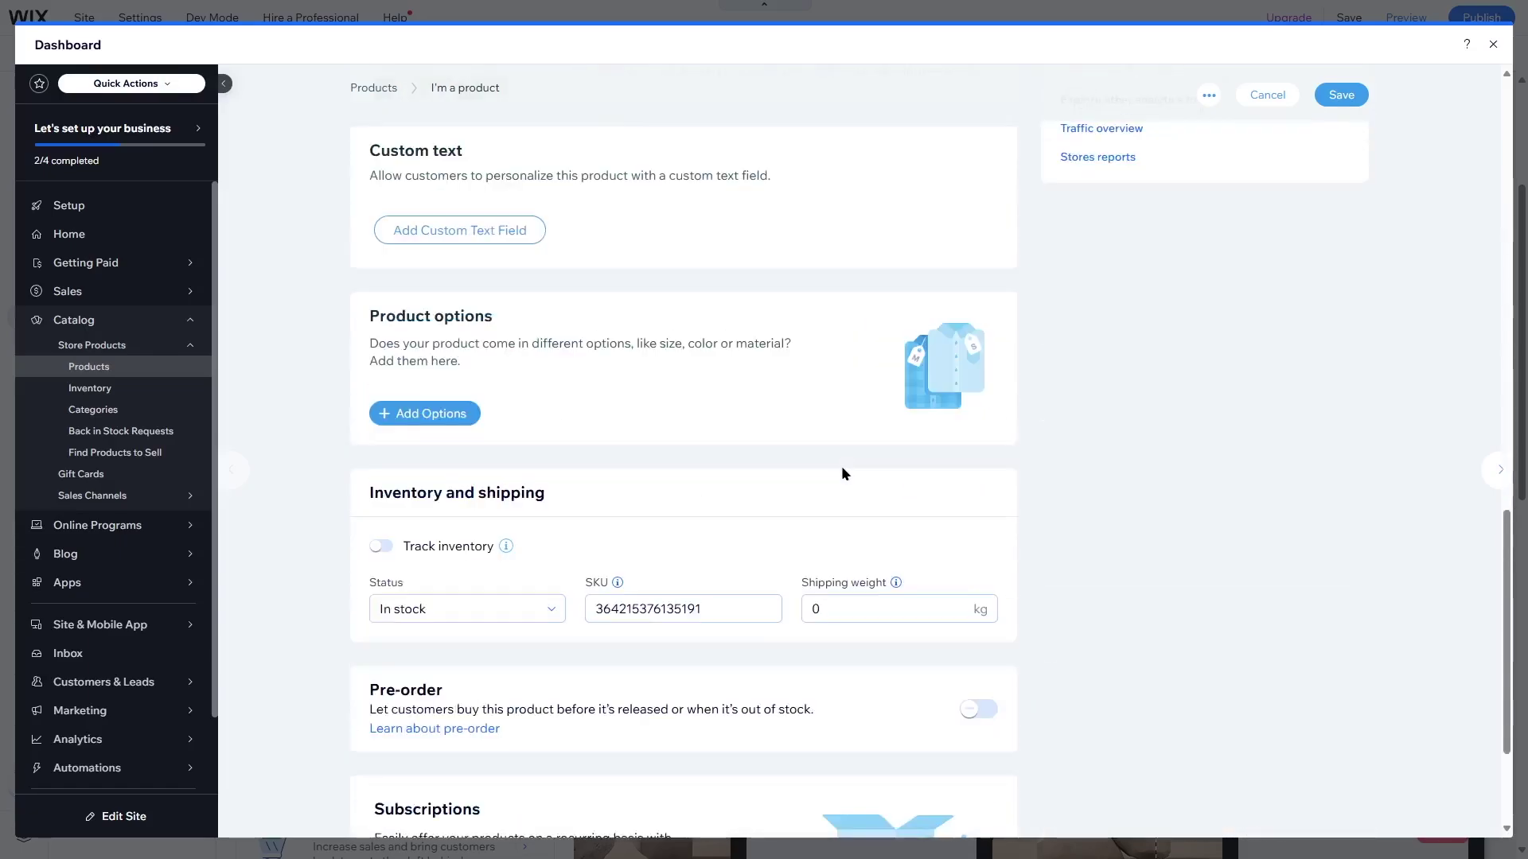
pyautogui.scroll(-1, 842, 466)
pyautogui.scroll(8, 841, 466)
pyautogui.scroll(1, 842, 467)
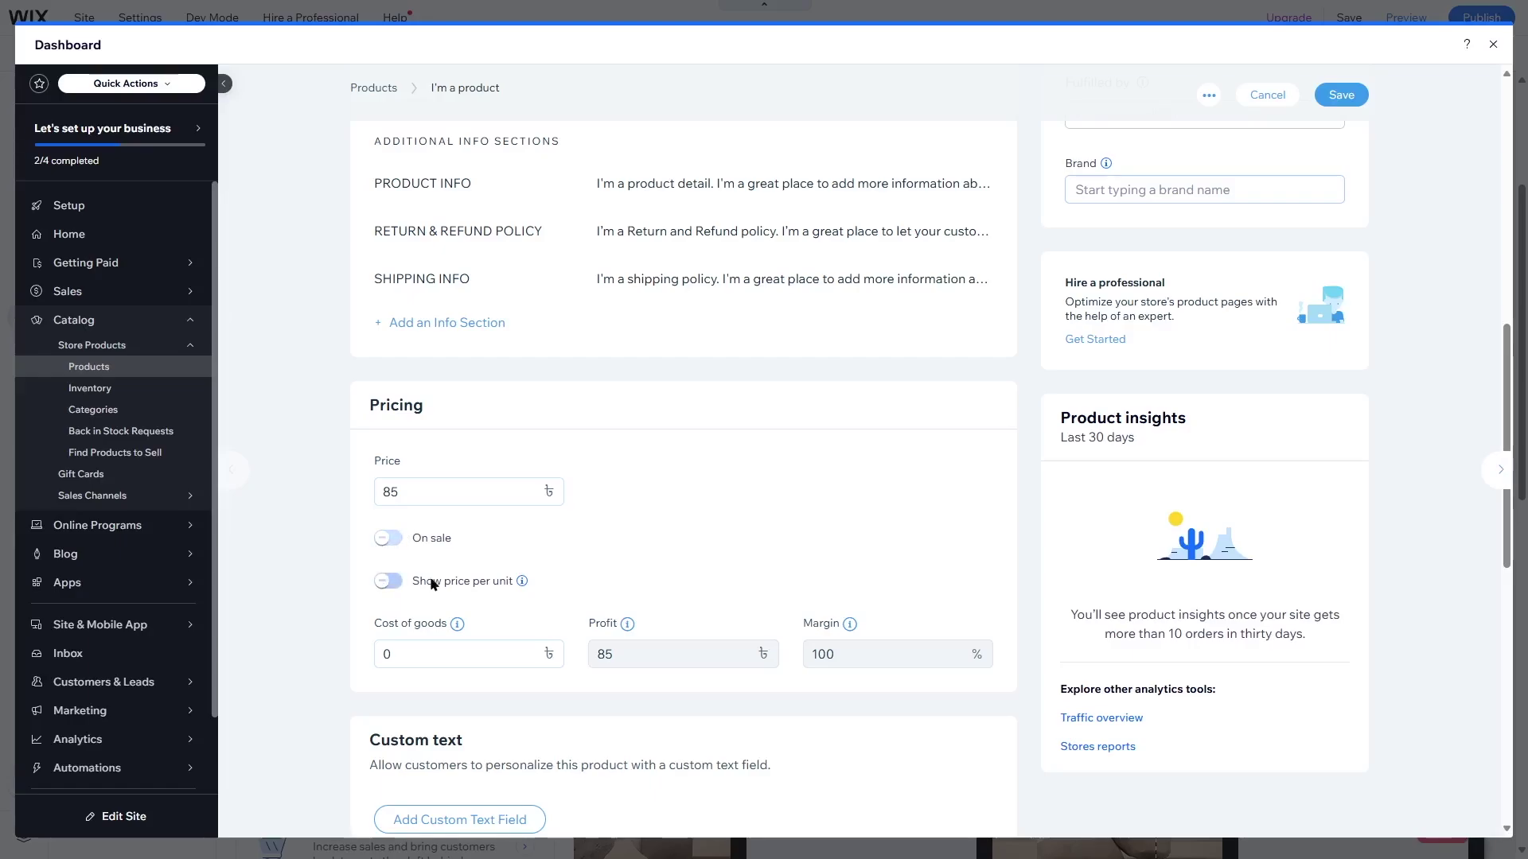
pyautogui.scroll(-10, 800, 517)
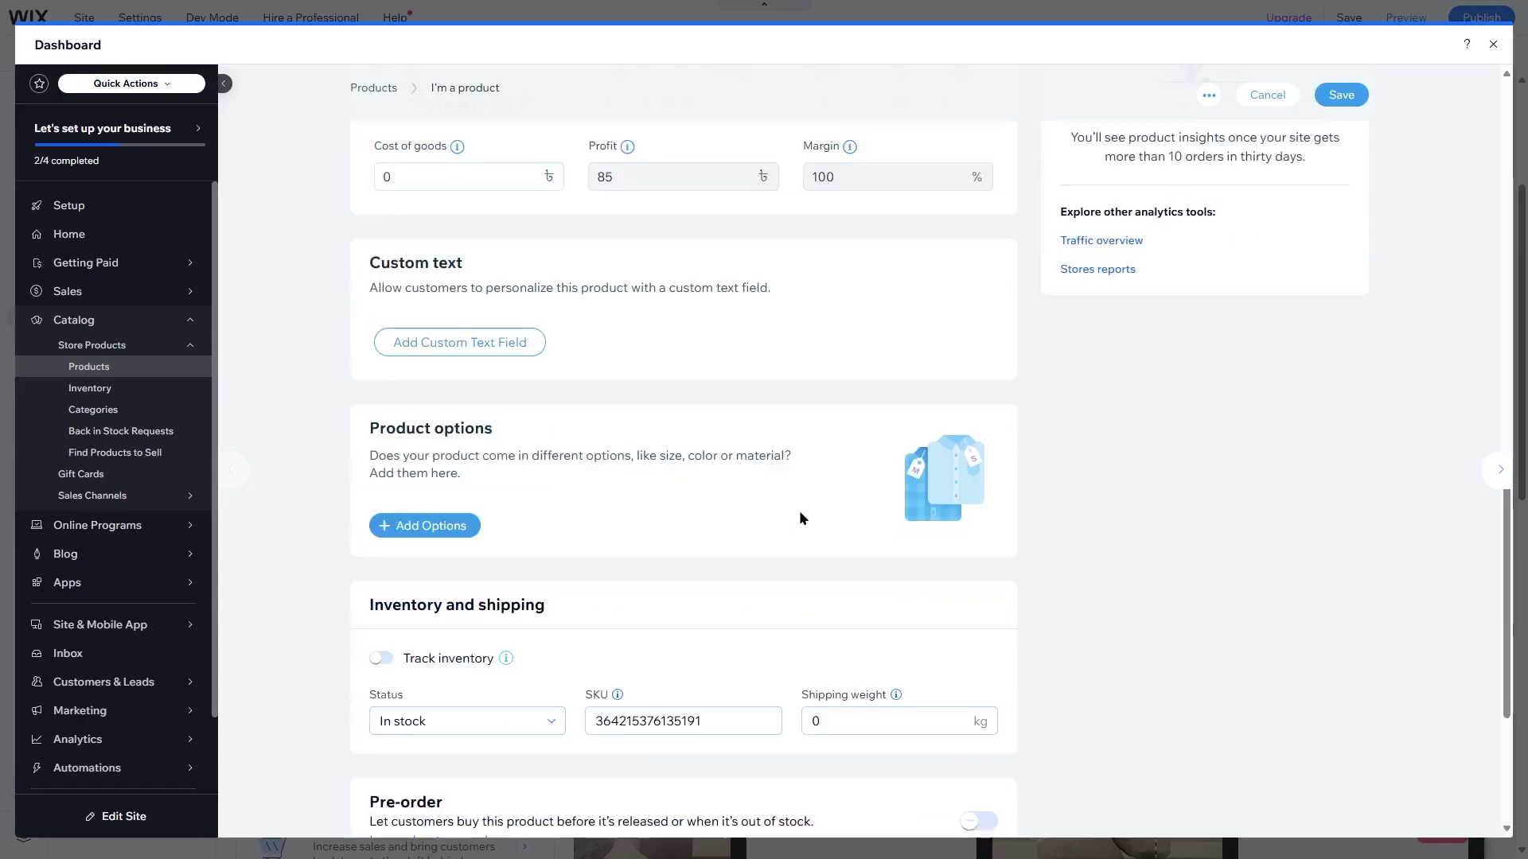
pyautogui.scroll(15, 796, 514)
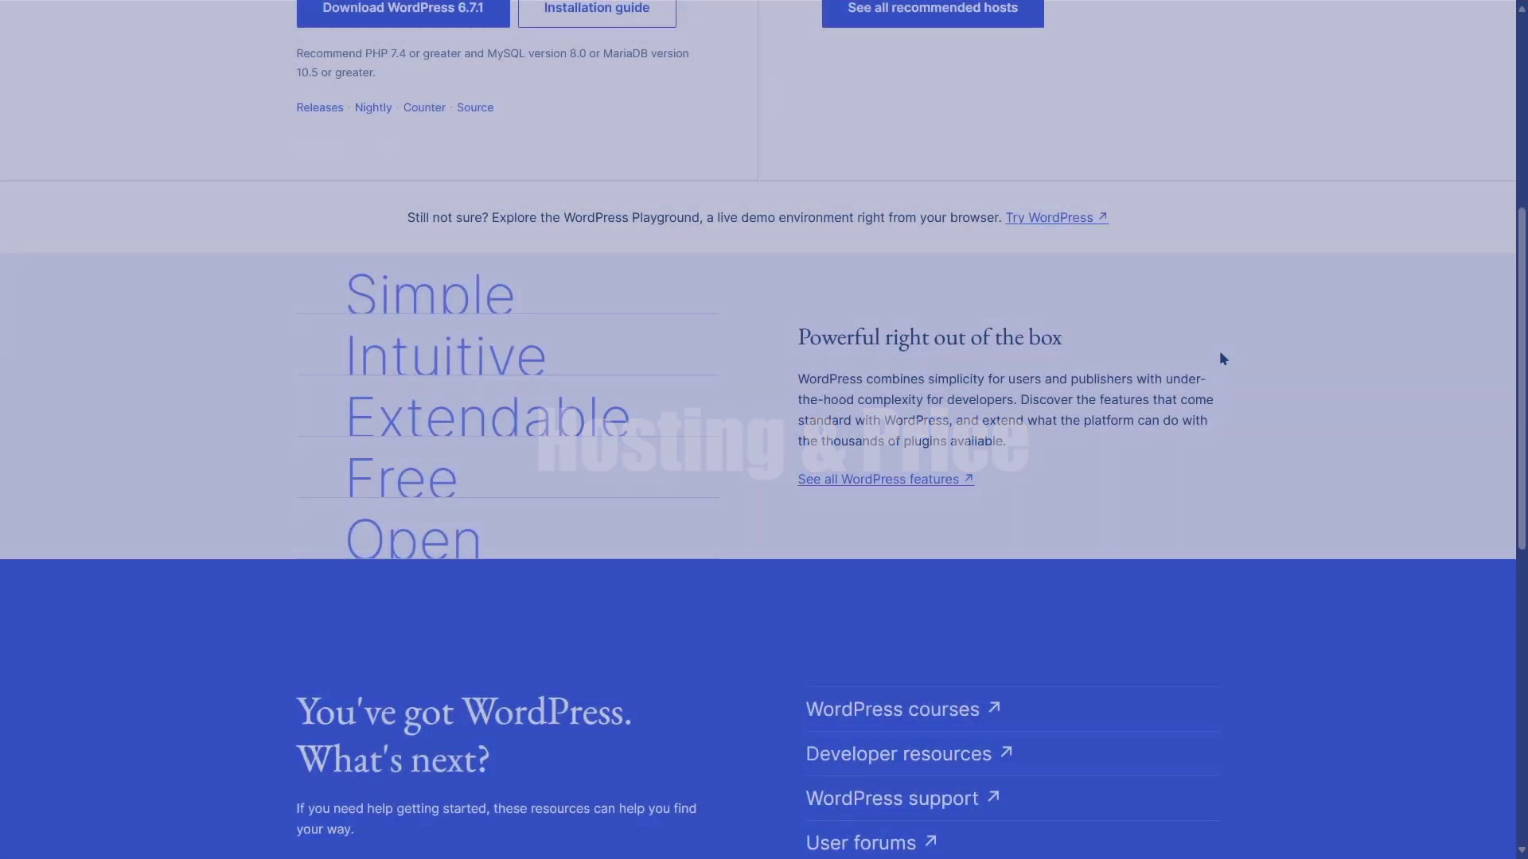
# On WordPress.org's Get WordPress page, open the recommended hosts and review the Pressable, Bluehost and Hostinger entries.
pyautogui.scroll(5, 1218, 350)
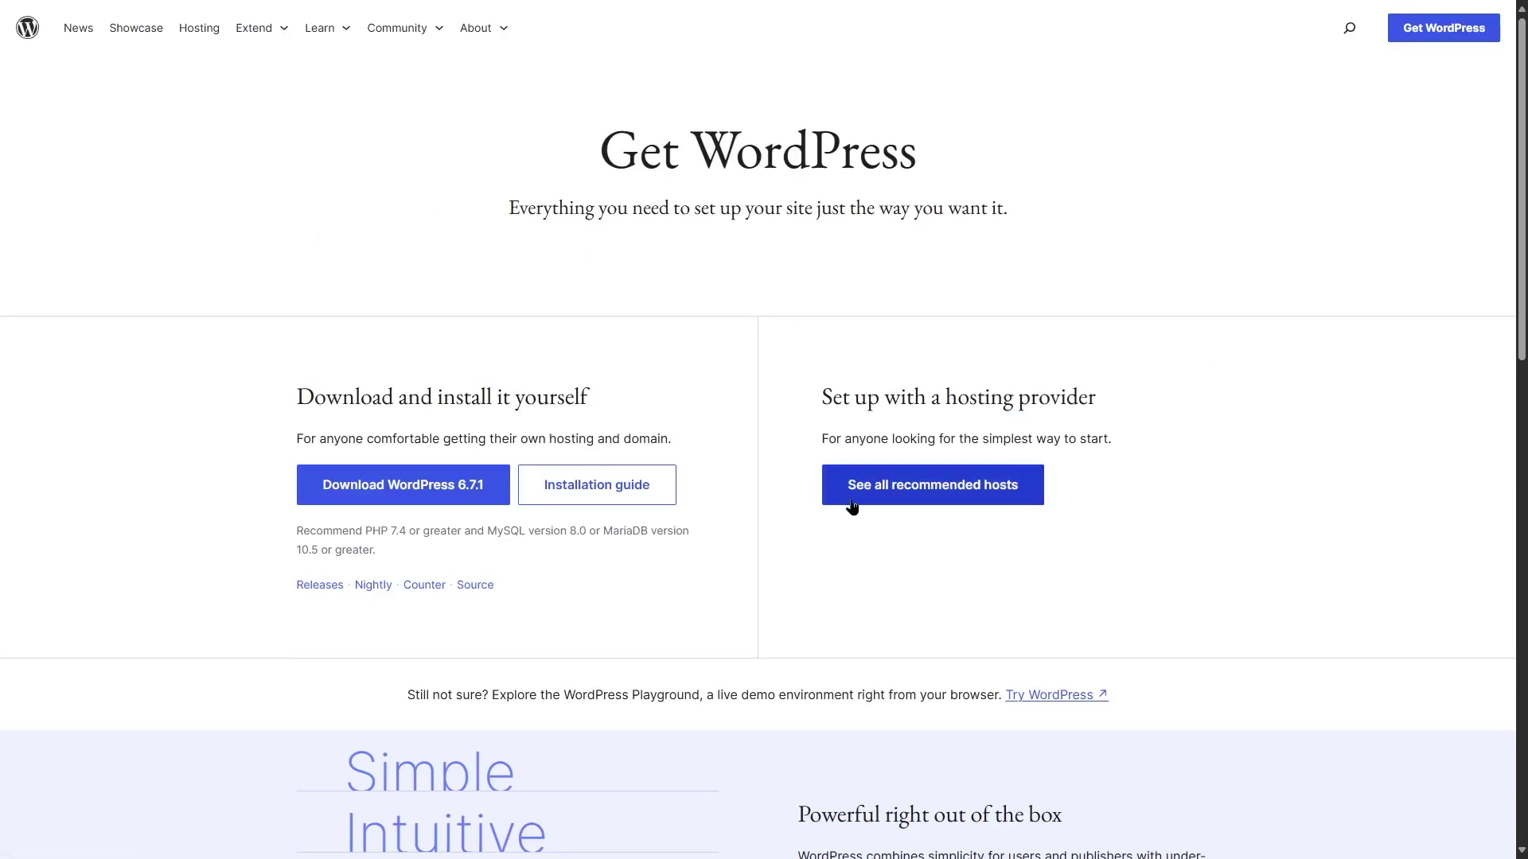
pyautogui.click(981, 499)
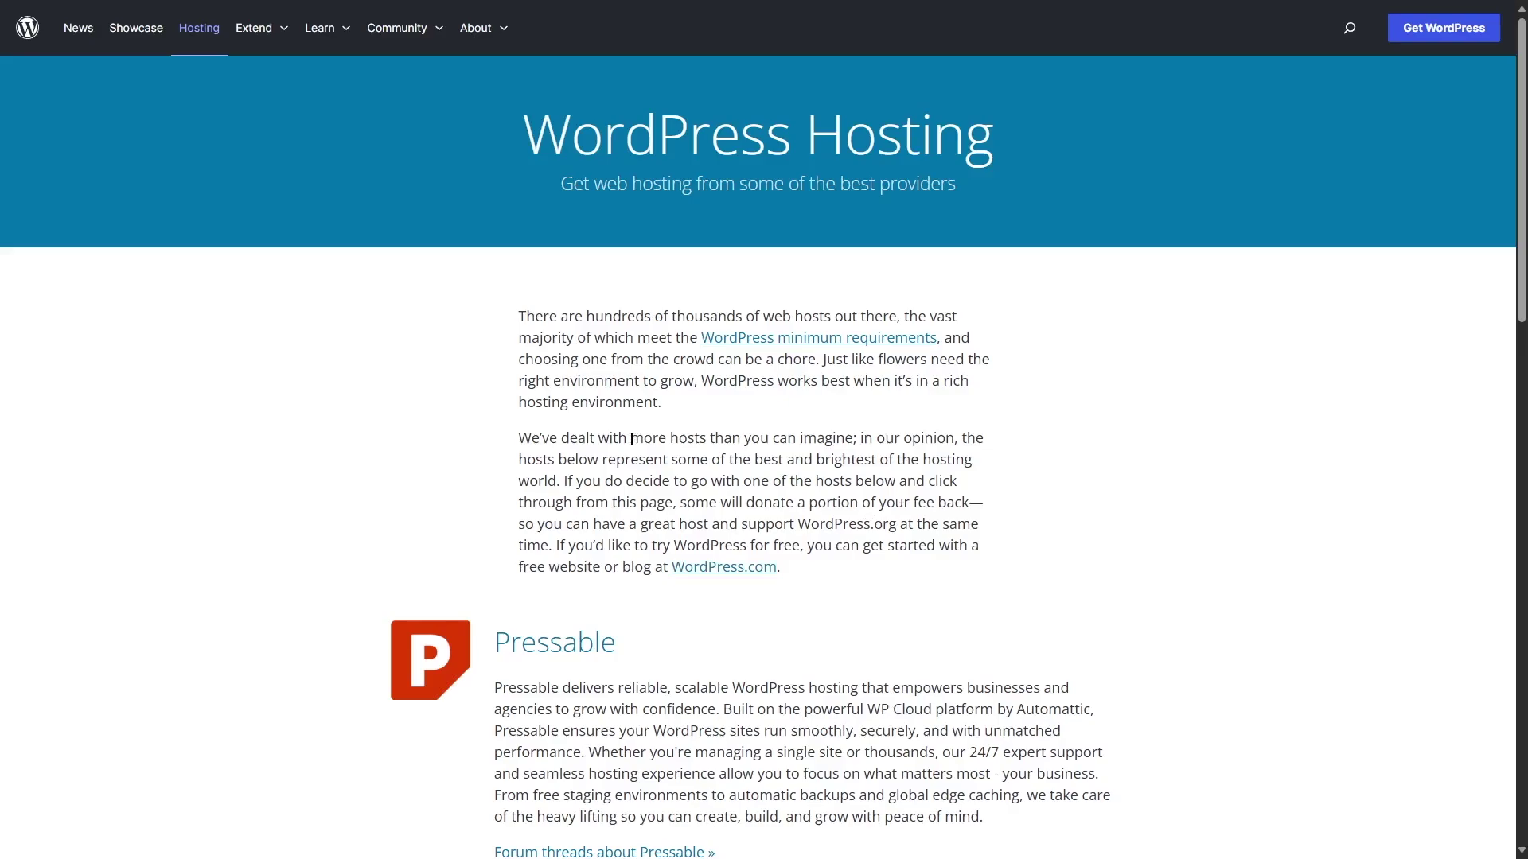
pyautogui.scroll(-2, 631, 439)
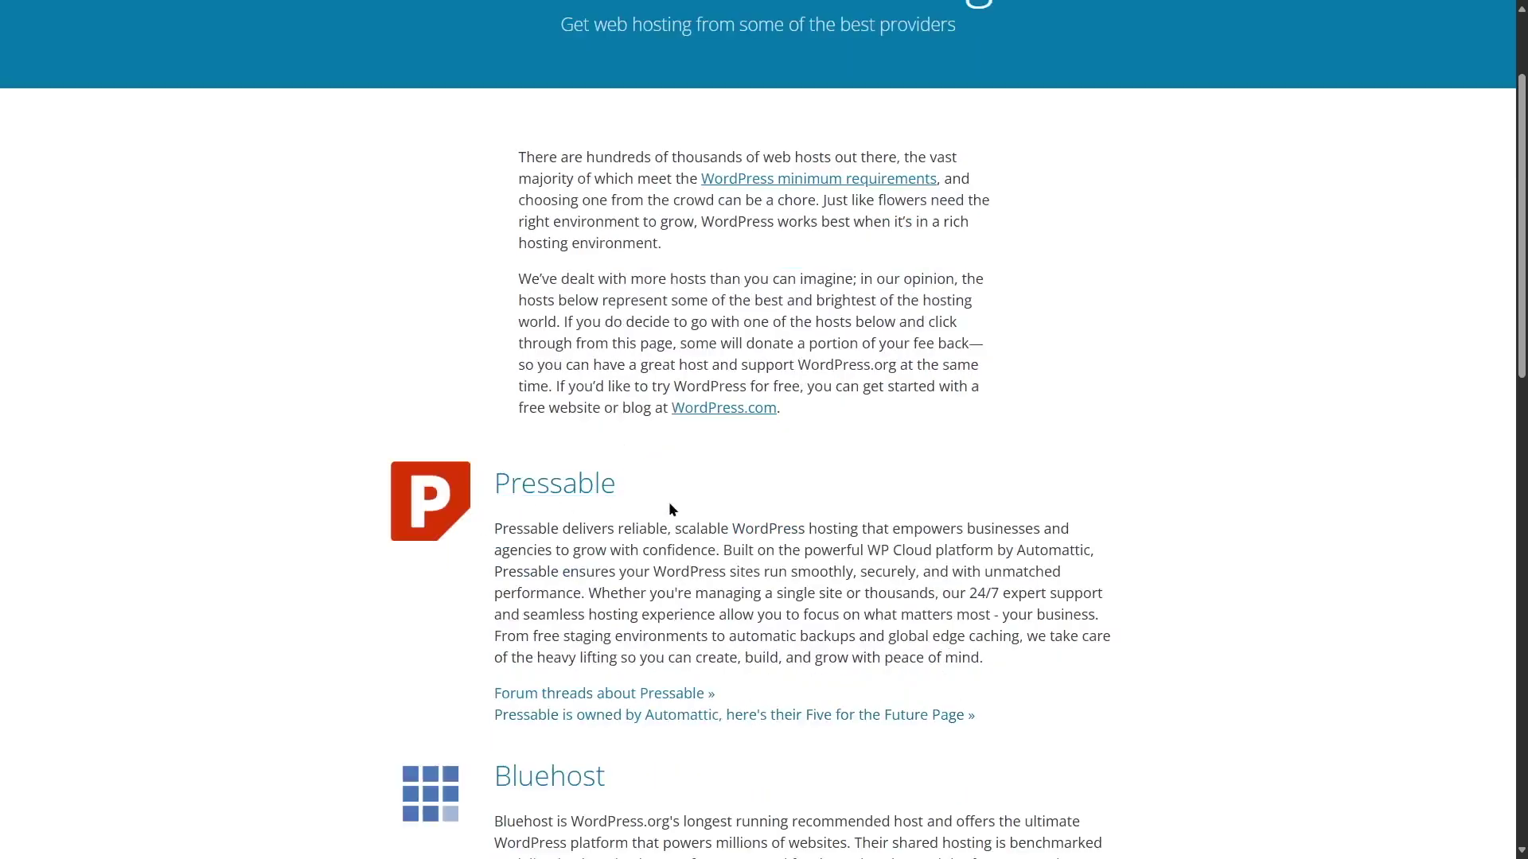
pyautogui.scroll(-3, 641, 540)
pyautogui.scroll(-6, 641, 540)
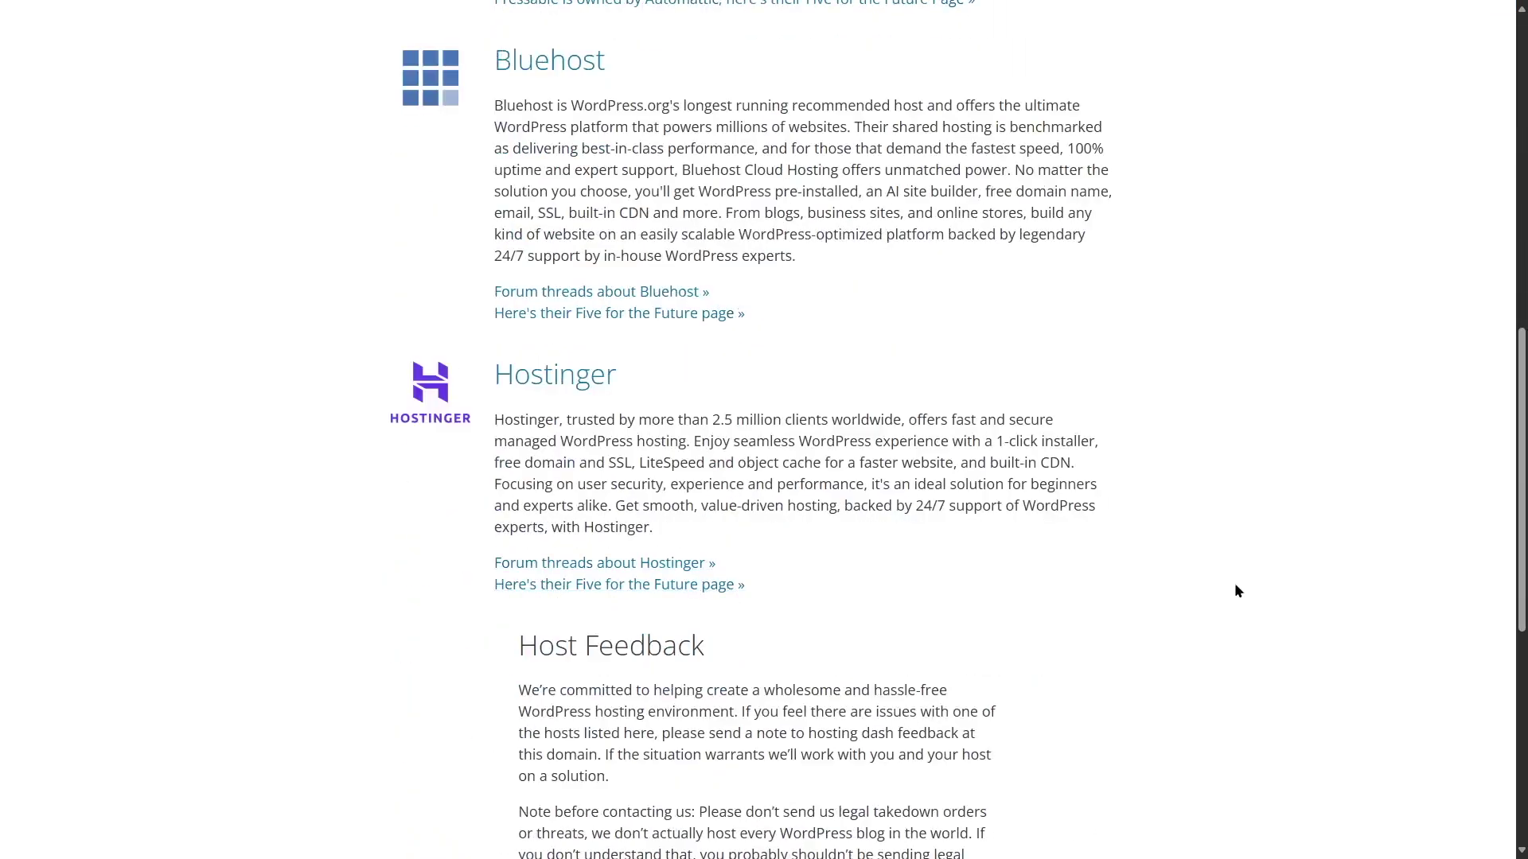
pyautogui.scroll(11, 1229, 573)
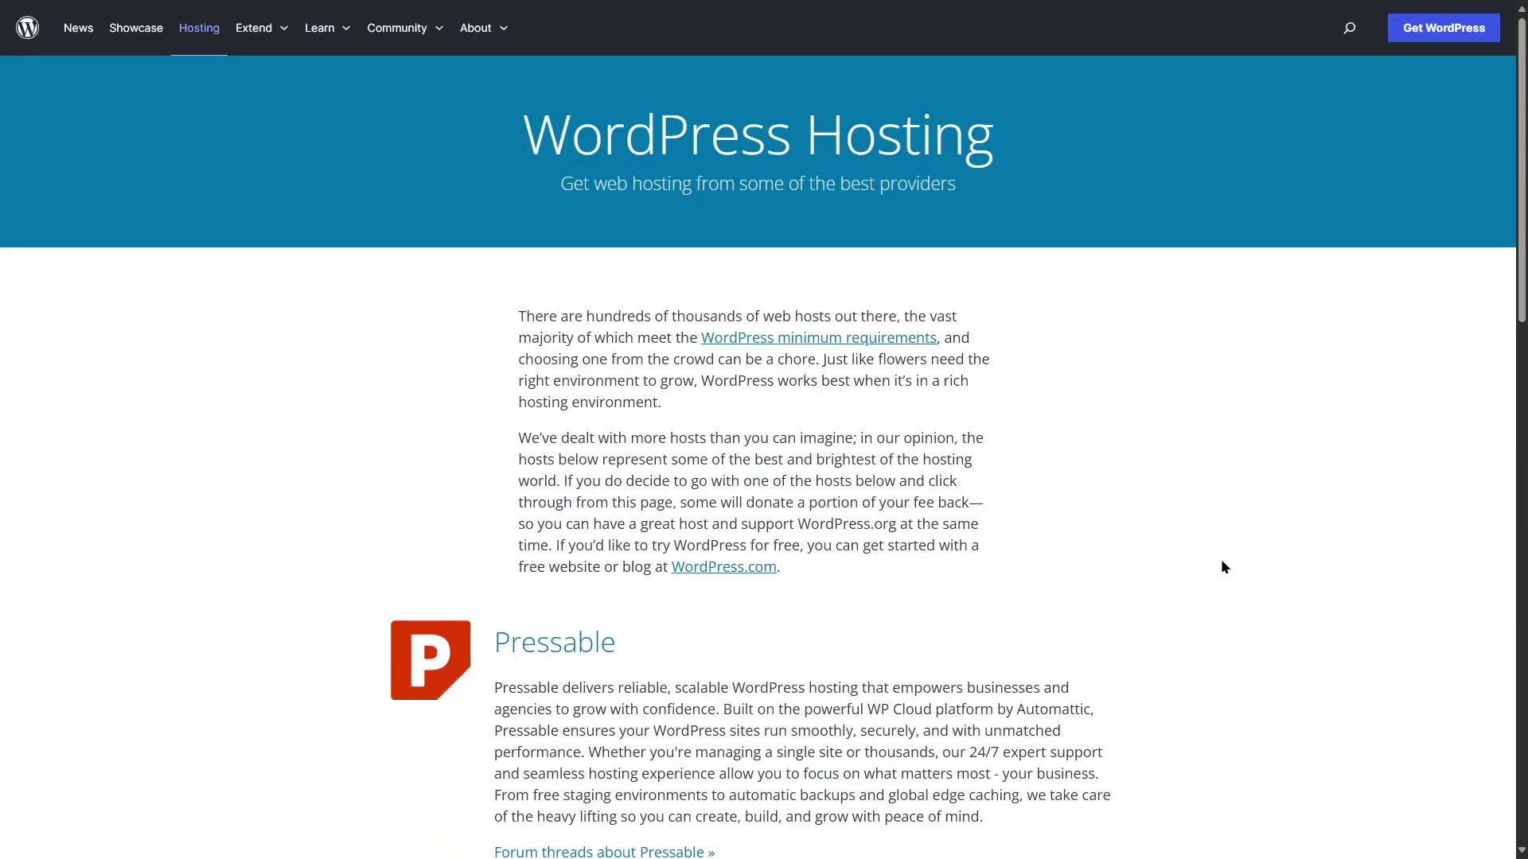
# Go from the hosting page to WordPress.com and review its plans and pricing.
pyautogui.click(748, 568)
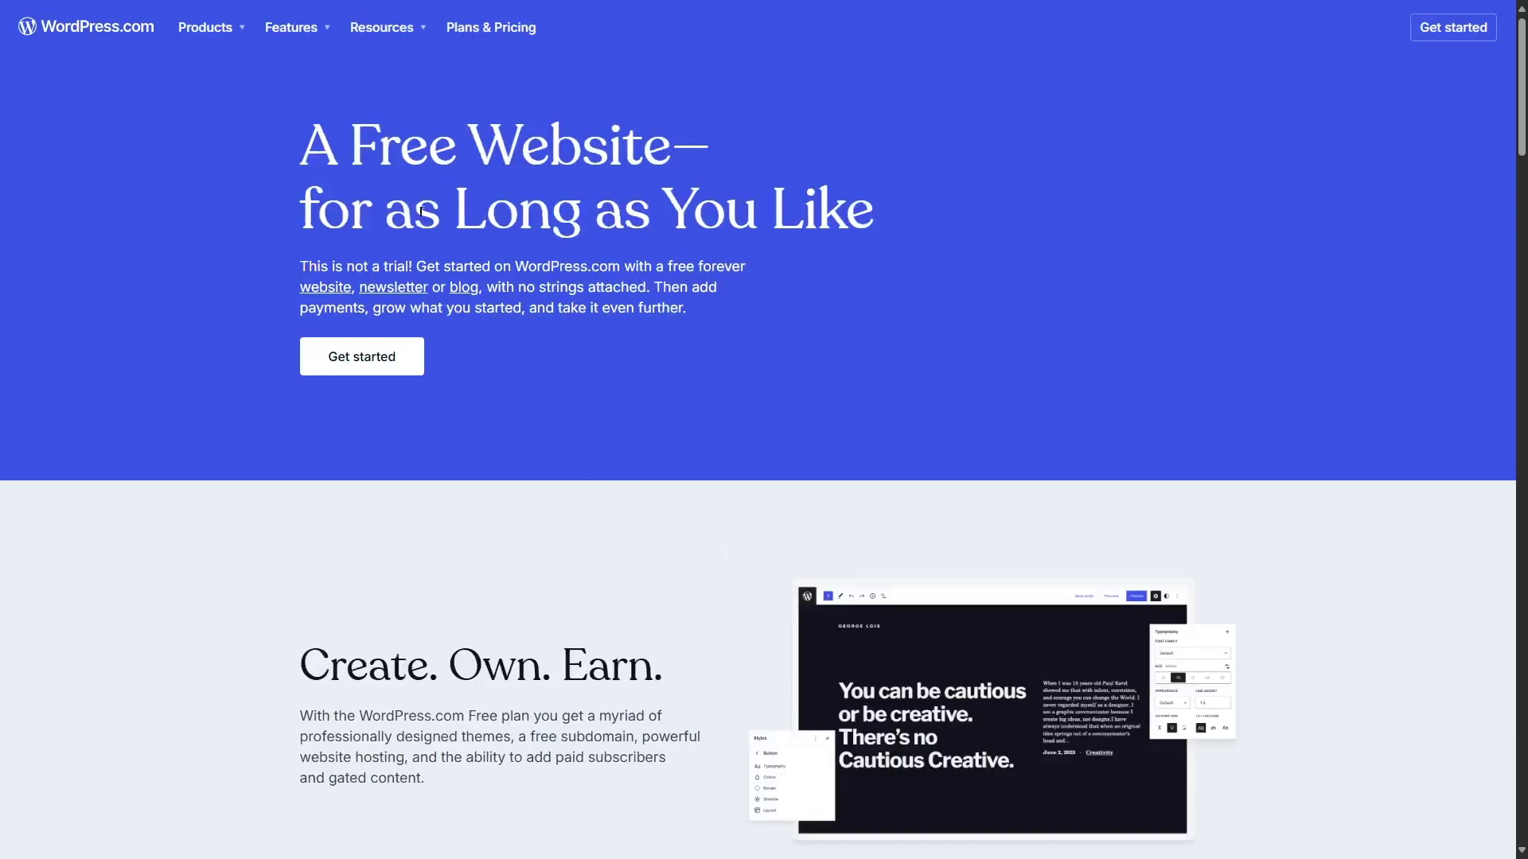
pyautogui.click(498, 32)
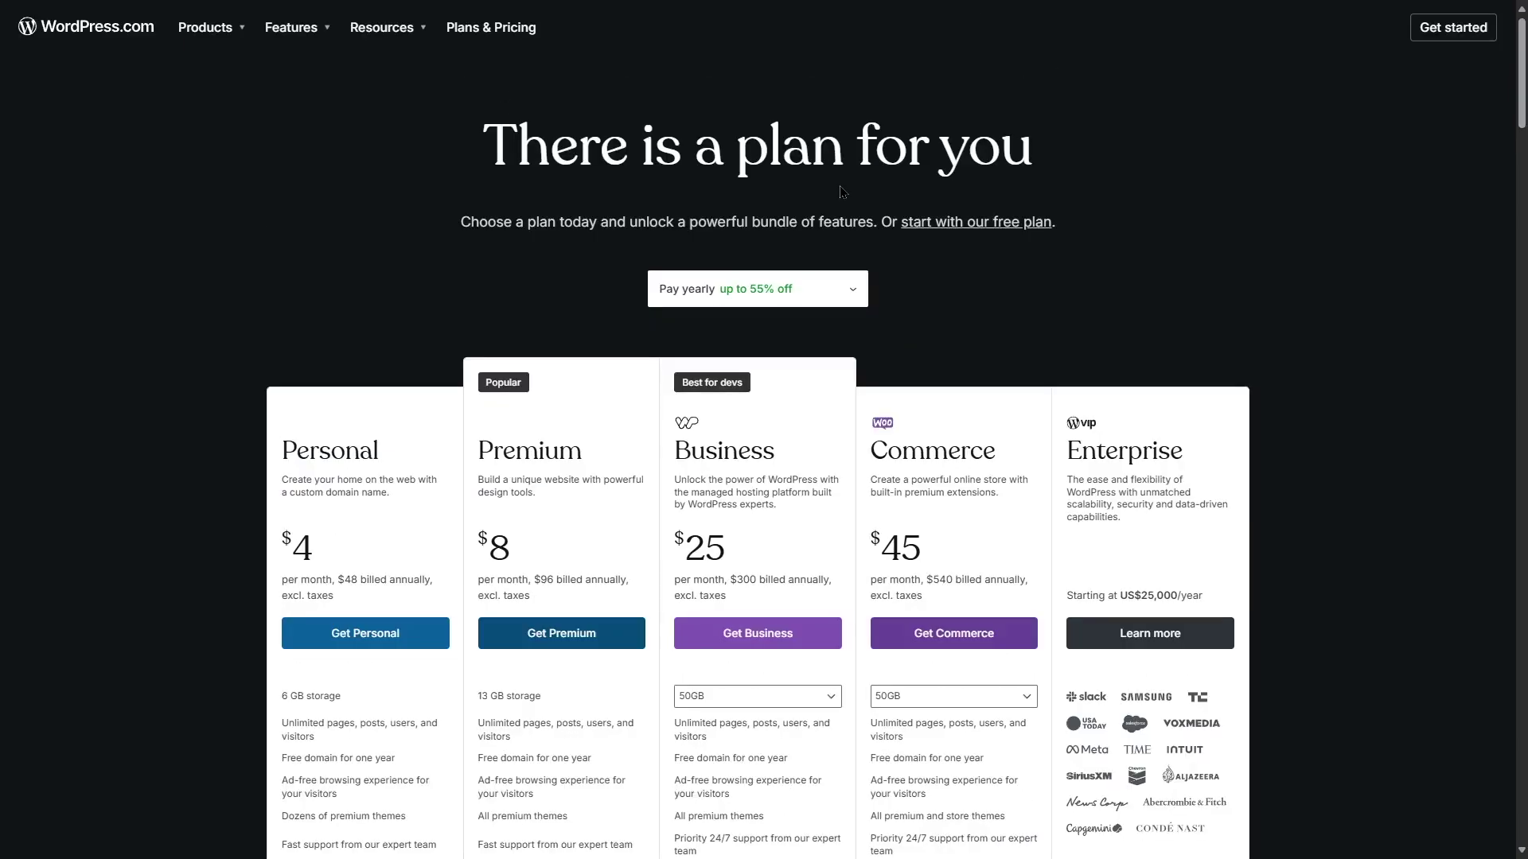
pyautogui.scroll(-3, 841, 191)
pyautogui.scroll(-10, 634, 157)
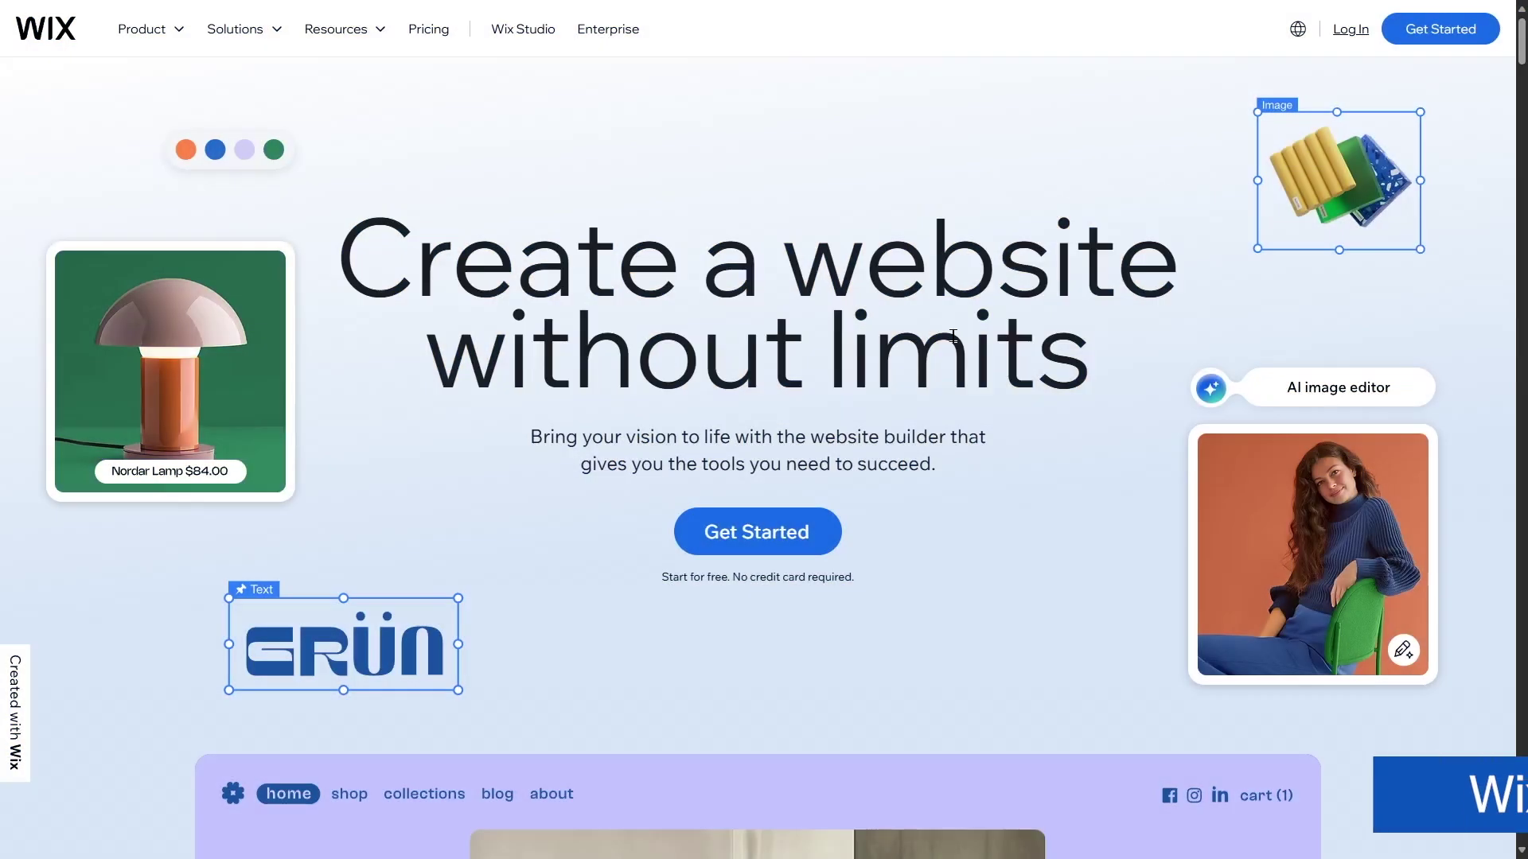
# Switch to the Wix homepage, look over its introduction and open the Wix pricing page.
pyautogui.scroll(-4, 952, 336)
pyautogui.scroll(5, 952, 336)
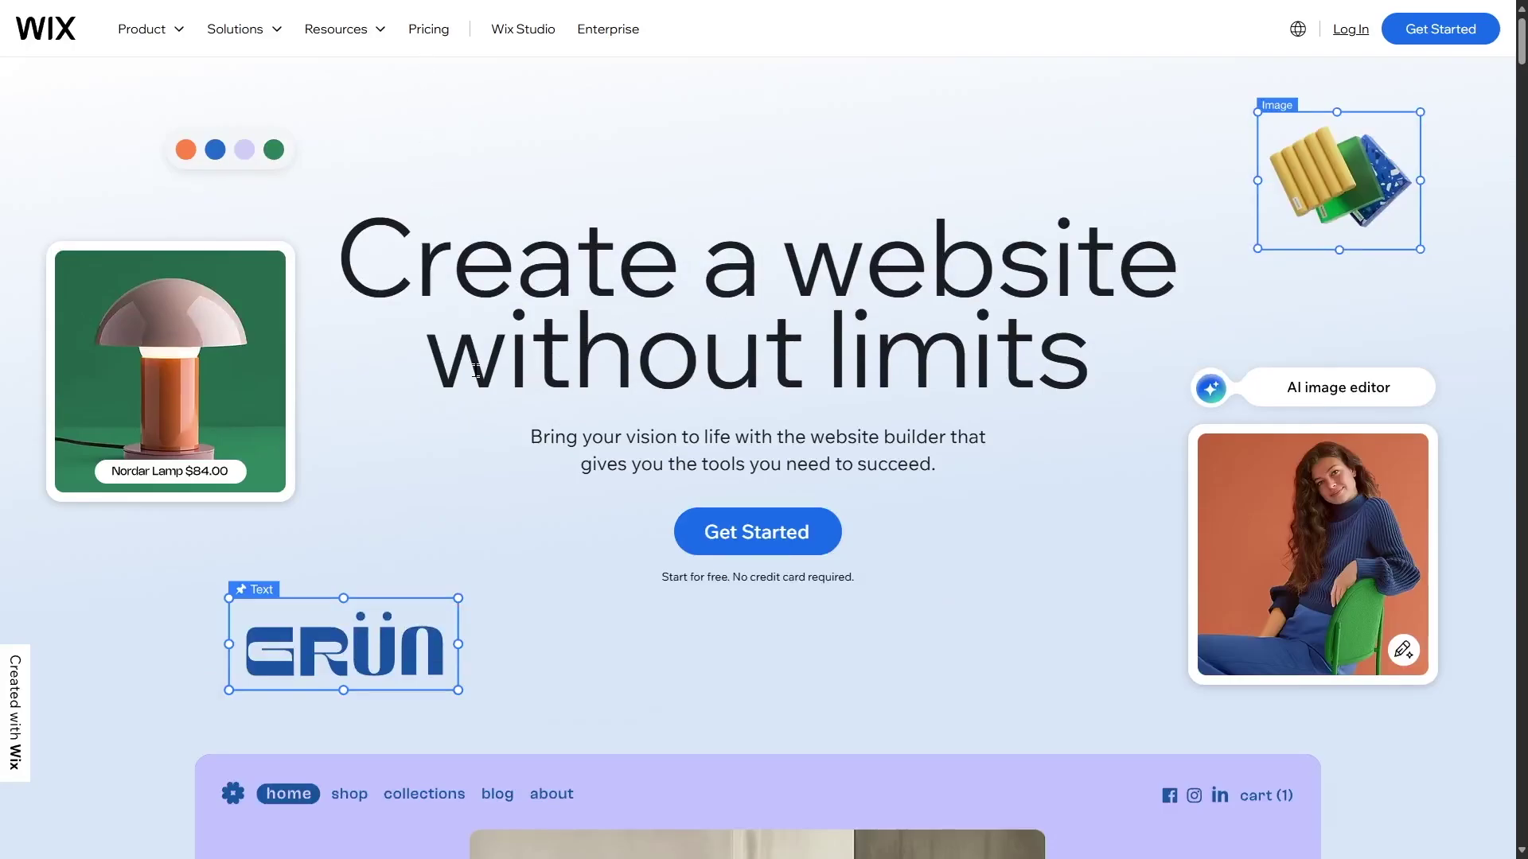
pyautogui.scroll(-4, 812, 372)
pyautogui.scroll(4, 789, 398)
pyautogui.click(428, 35)
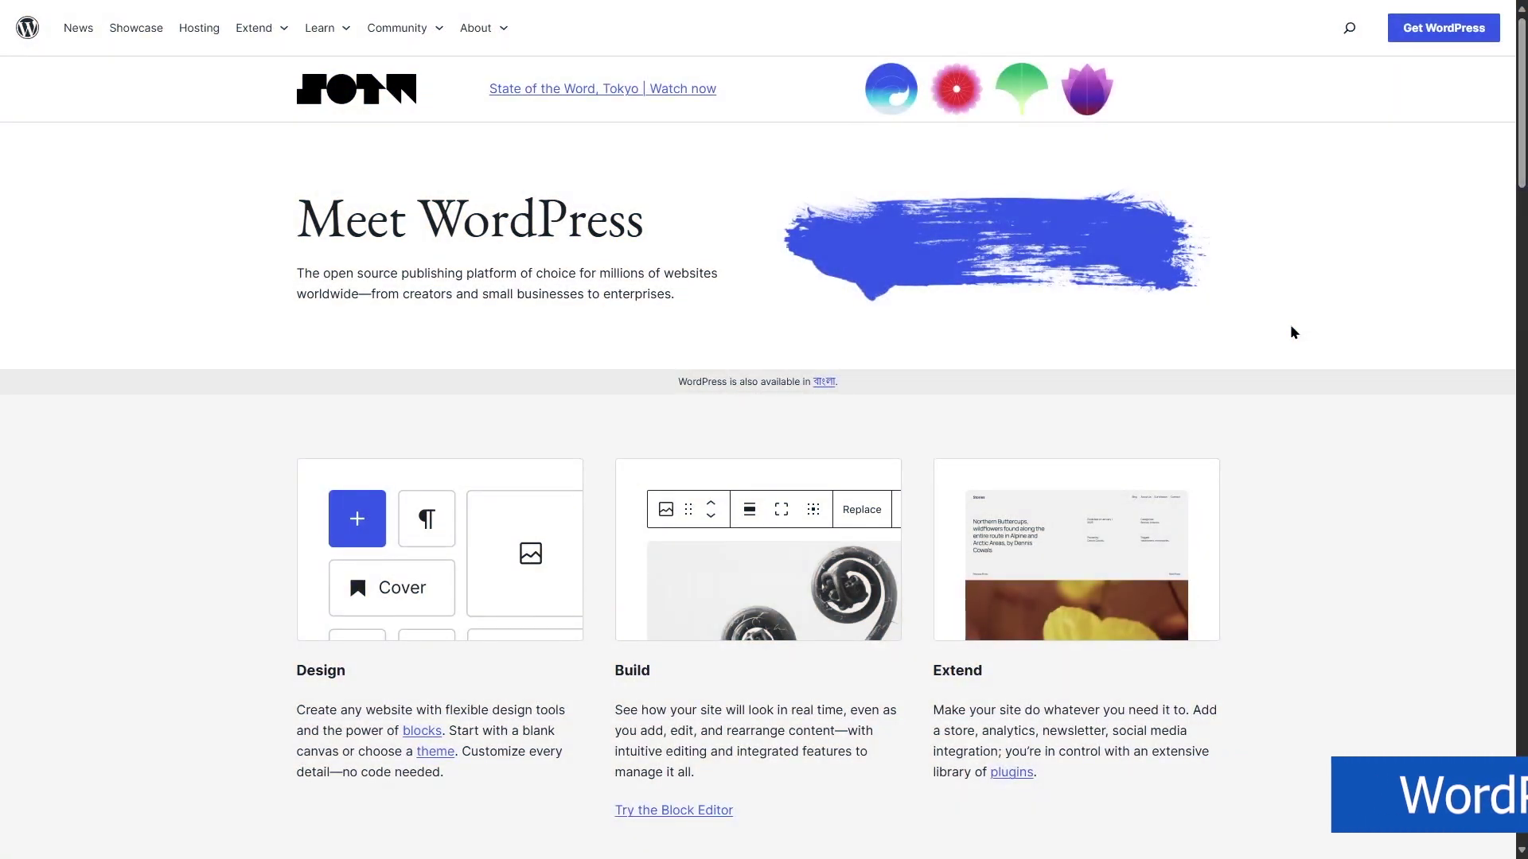
# Review the WordPress.org homepage, from its design, build and extend features down to the community and learning resources.
pyautogui.scroll(-5, 1291, 331)
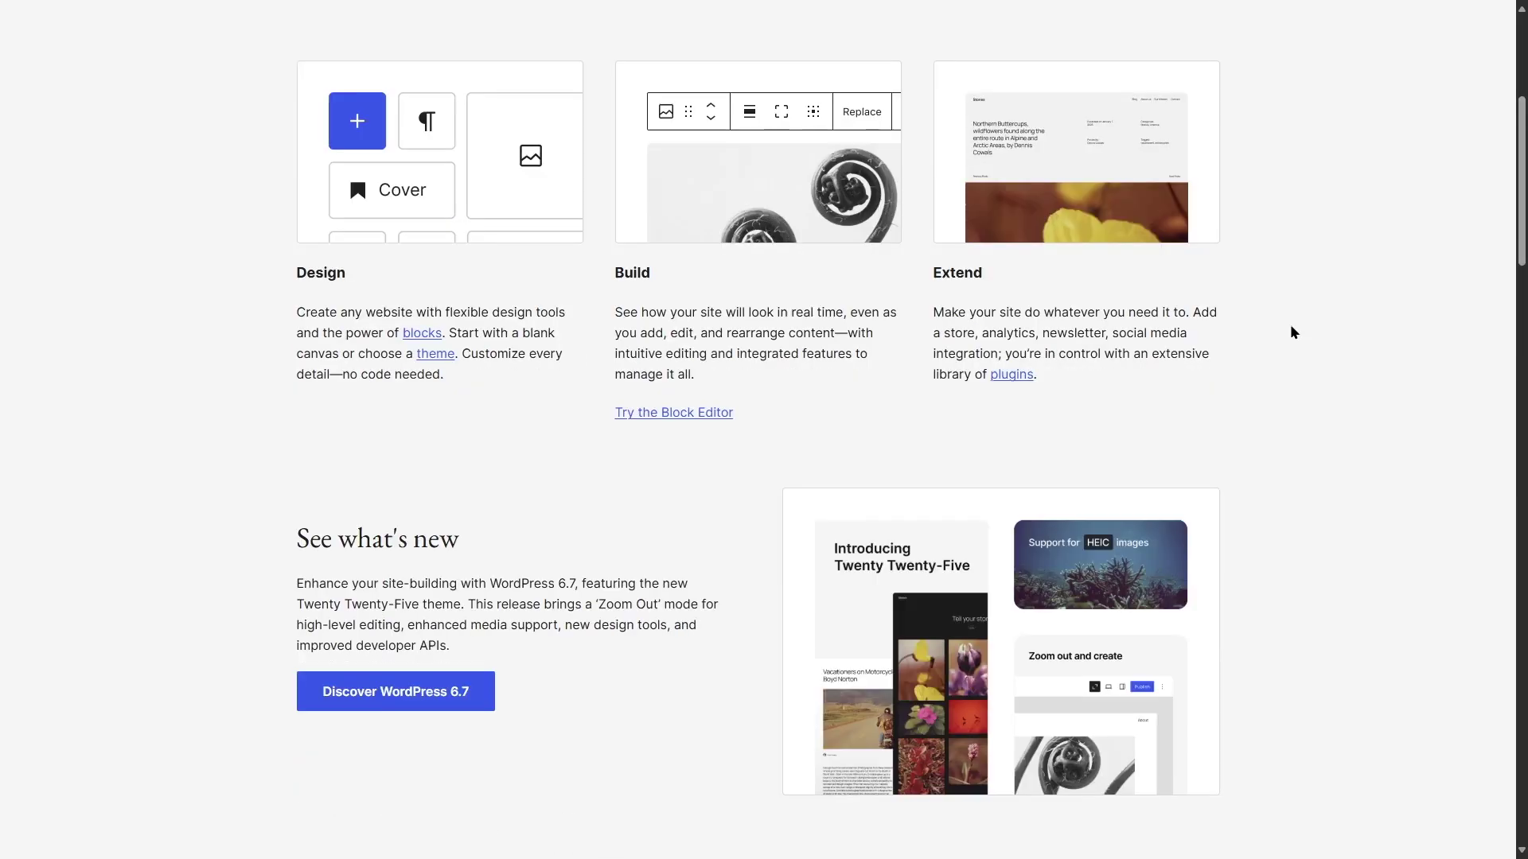
pyautogui.scroll(-2, 1292, 332)
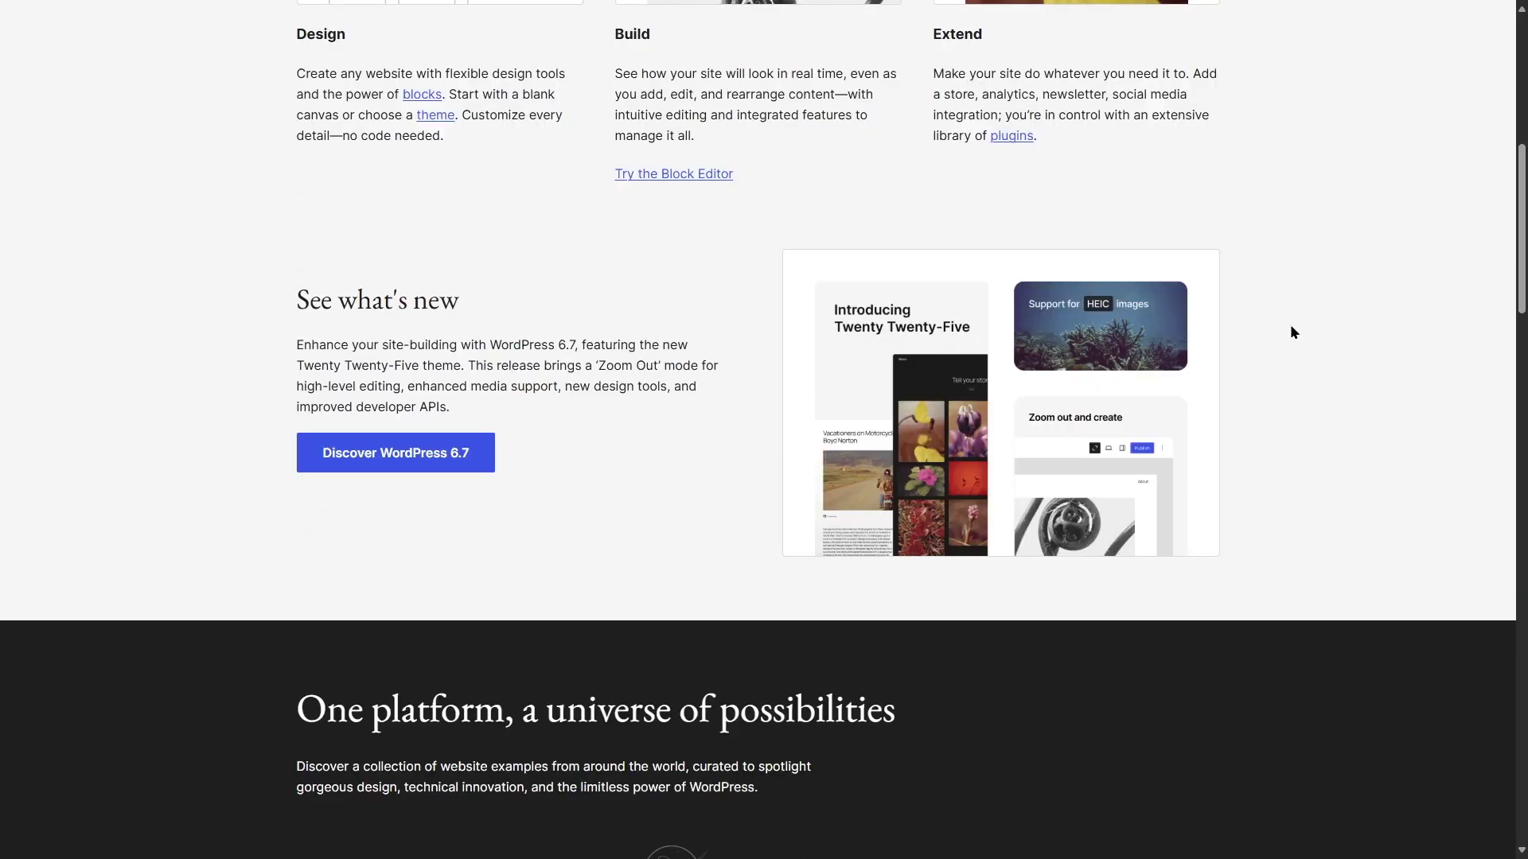
pyautogui.scroll(2, 1291, 332)
pyautogui.scroll(-3, 1291, 332)
pyautogui.scroll(-16, 1292, 332)
pyautogui.scroll(-10, 1291, 332)
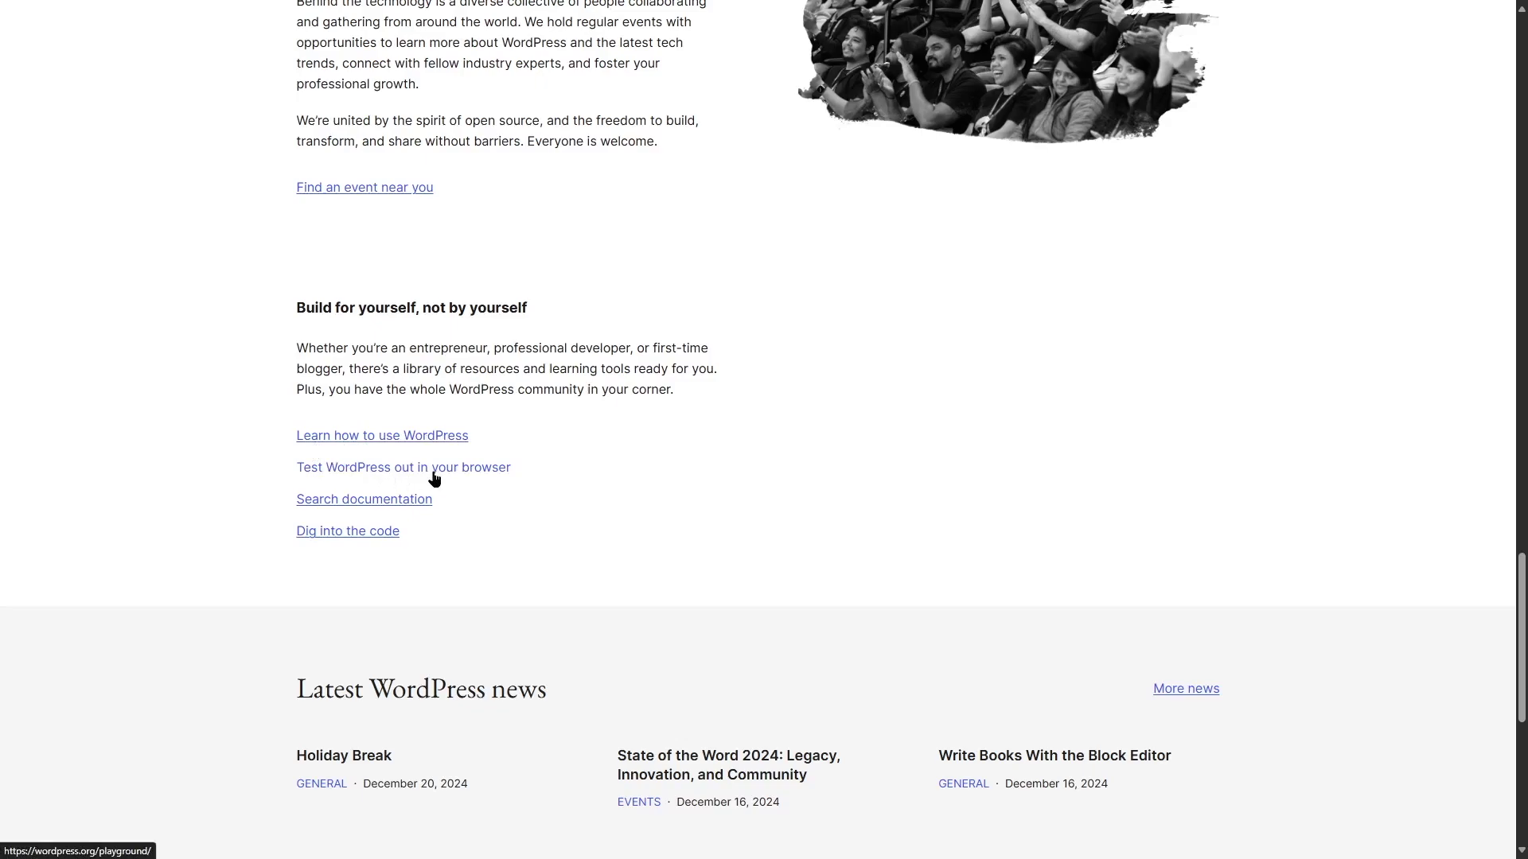
pyautogui.scroll(5, 480, 477)
pyautogui.scroll(-5, 380, 460)
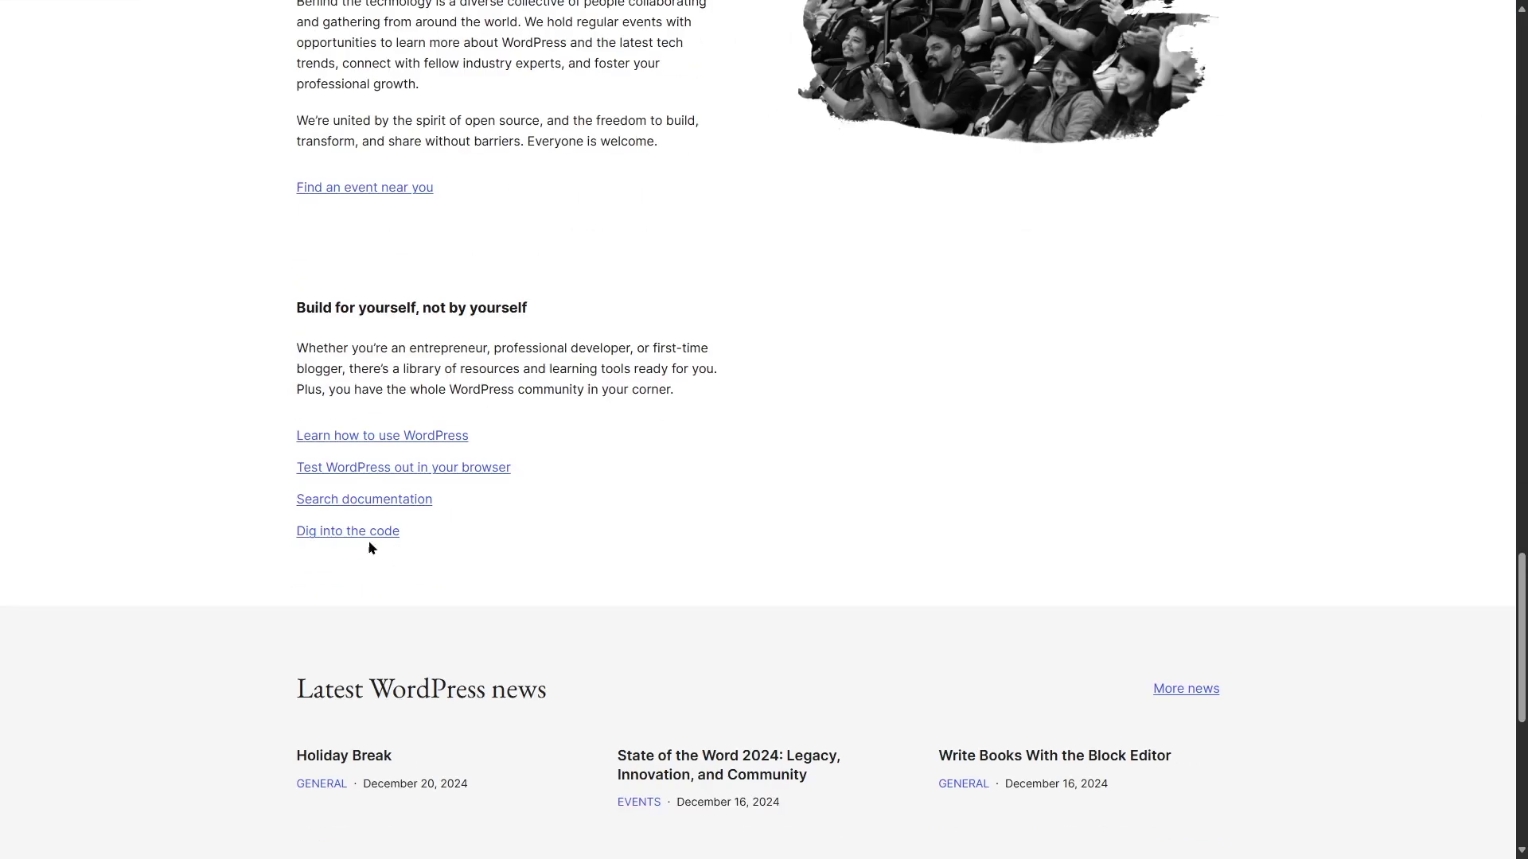
pyautogui.scroll(7, 428, 509)
pyautogui.scroll(20, 1235, 223)
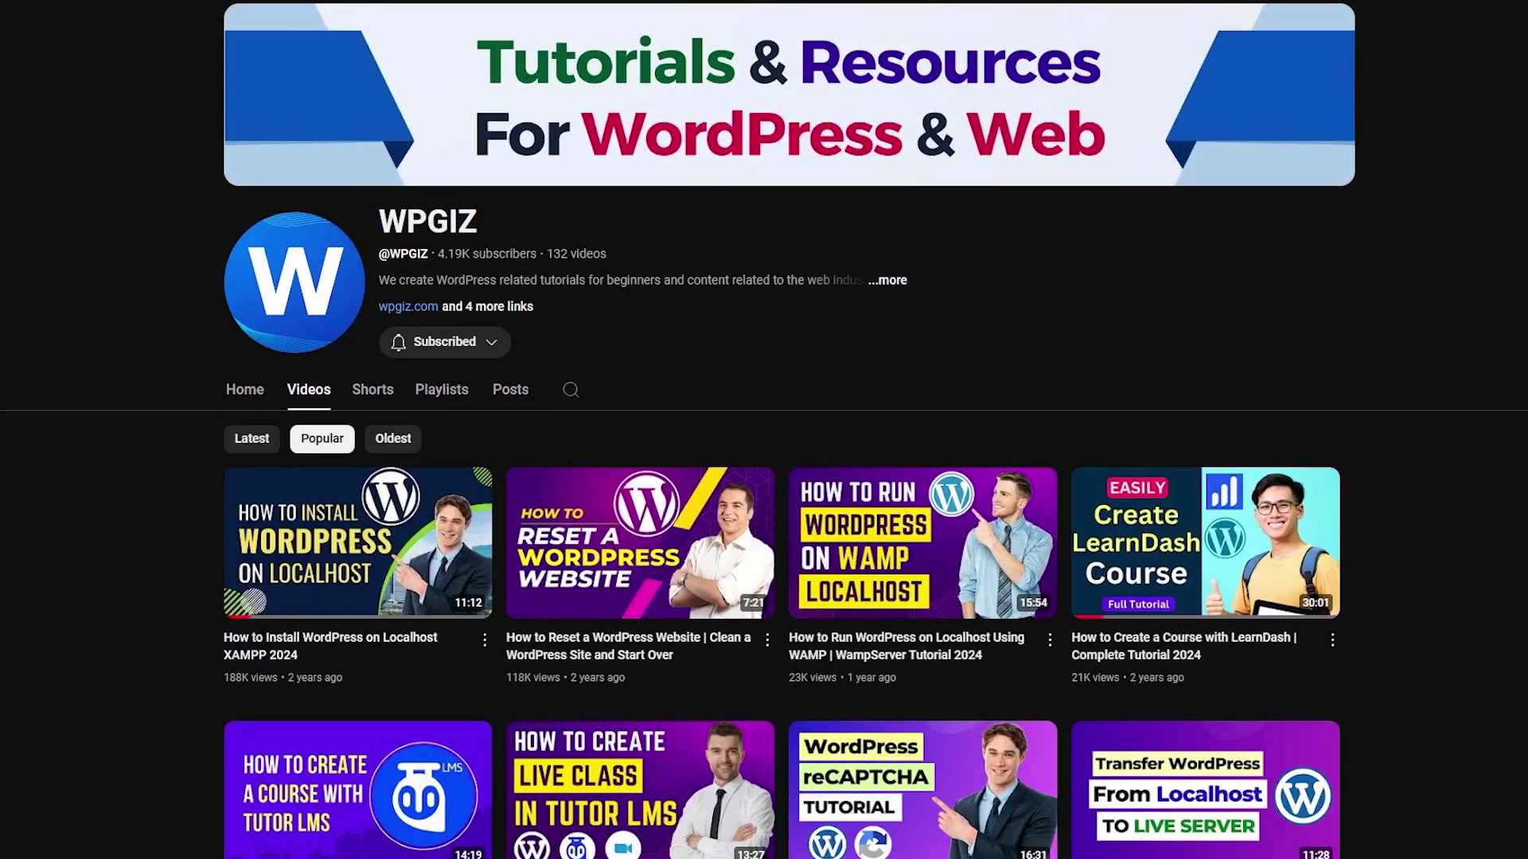
# Browse the popular WordPress tutorial videos on the WPGIZ YouTube channel.
pyautogui.scroll(-3, 763, 429)
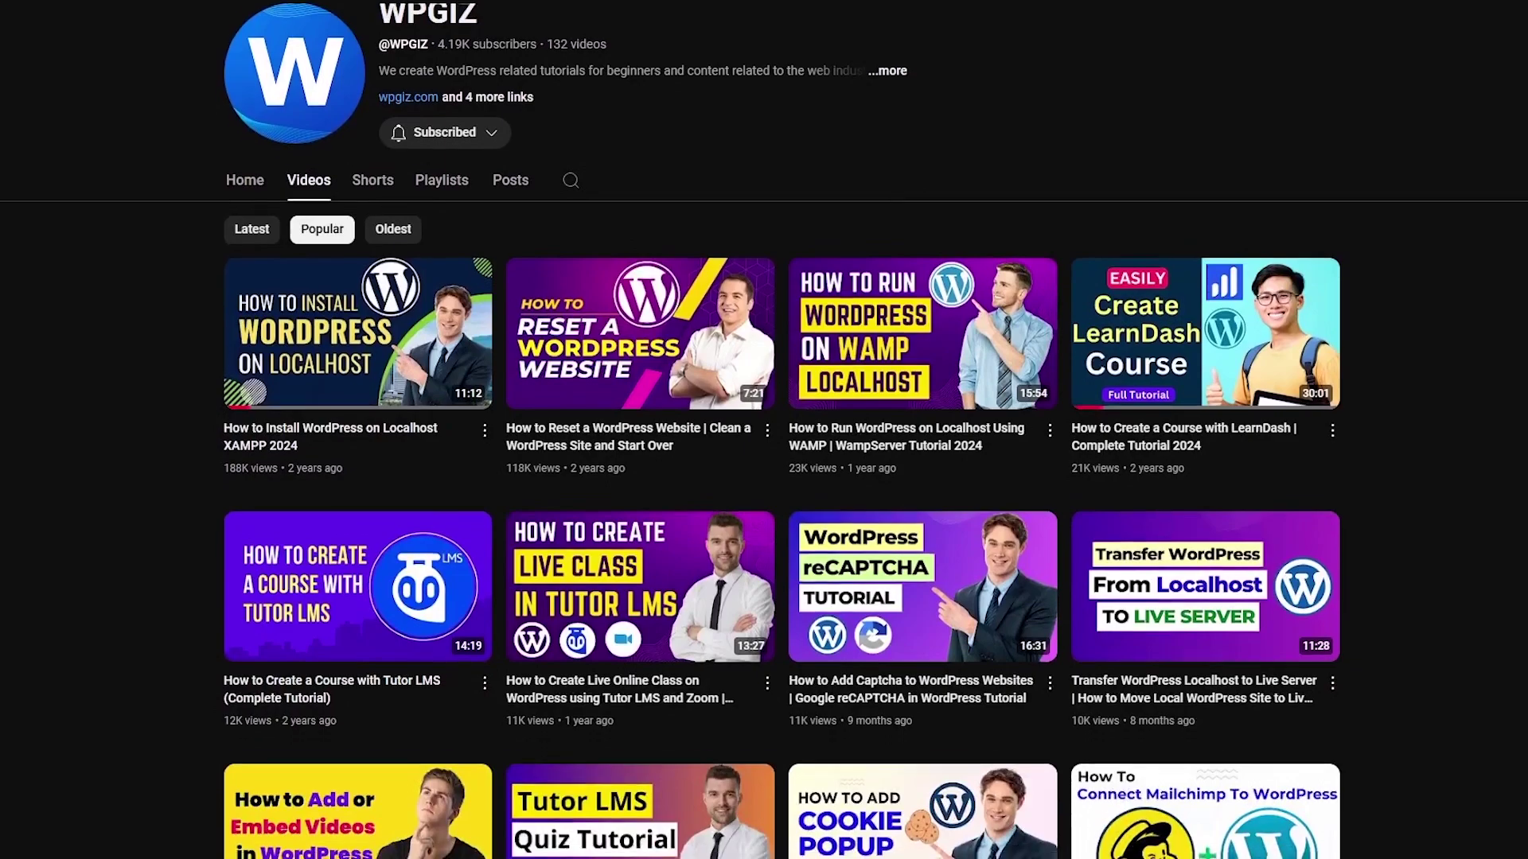
pyautogui.scroll(-2, 763, 429)
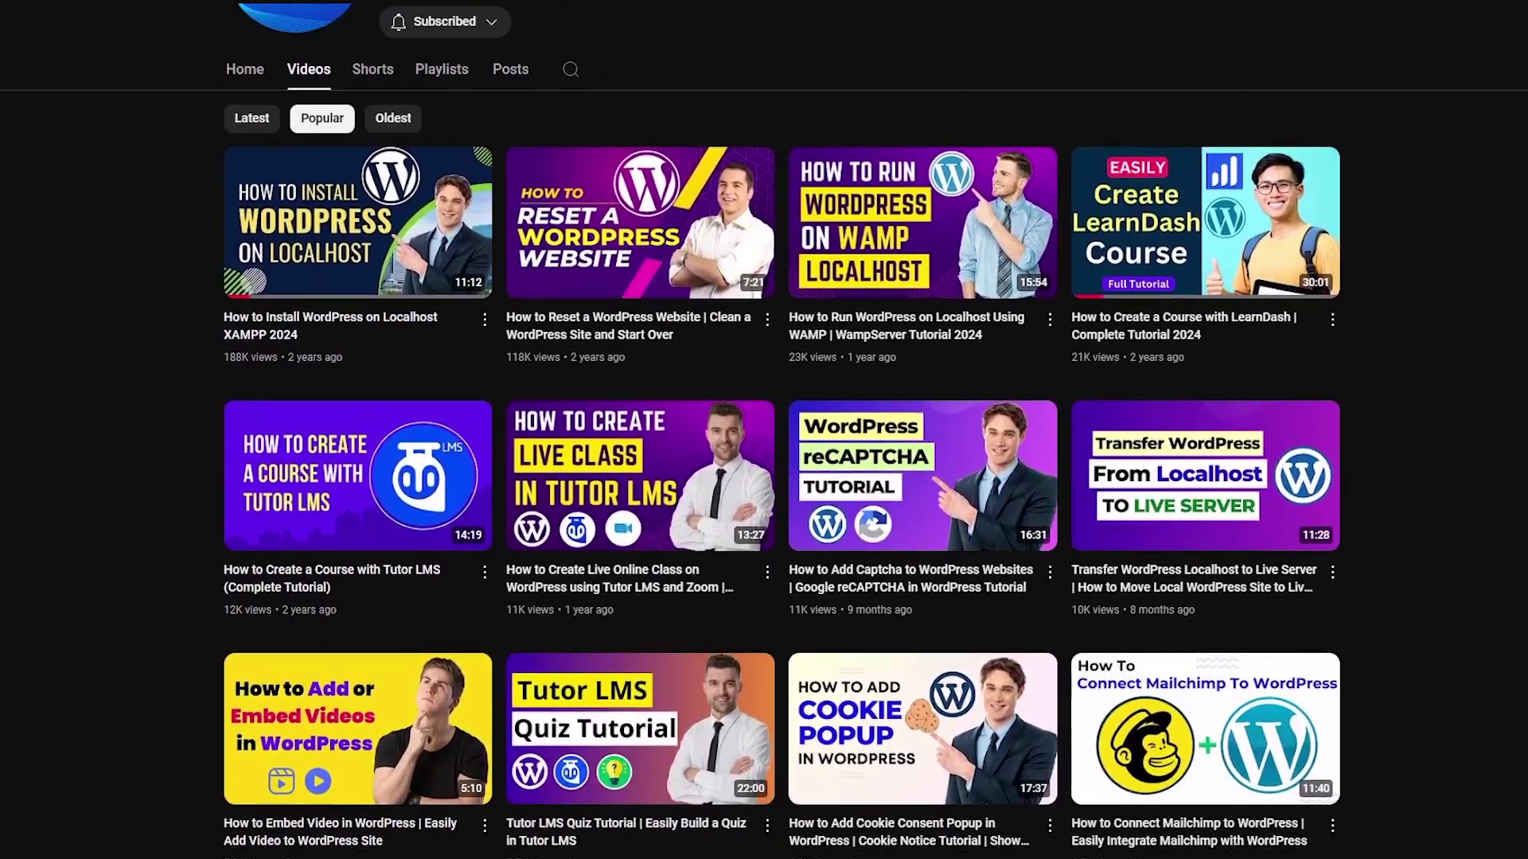
pyautogui.scroll(-1, 764, 430)
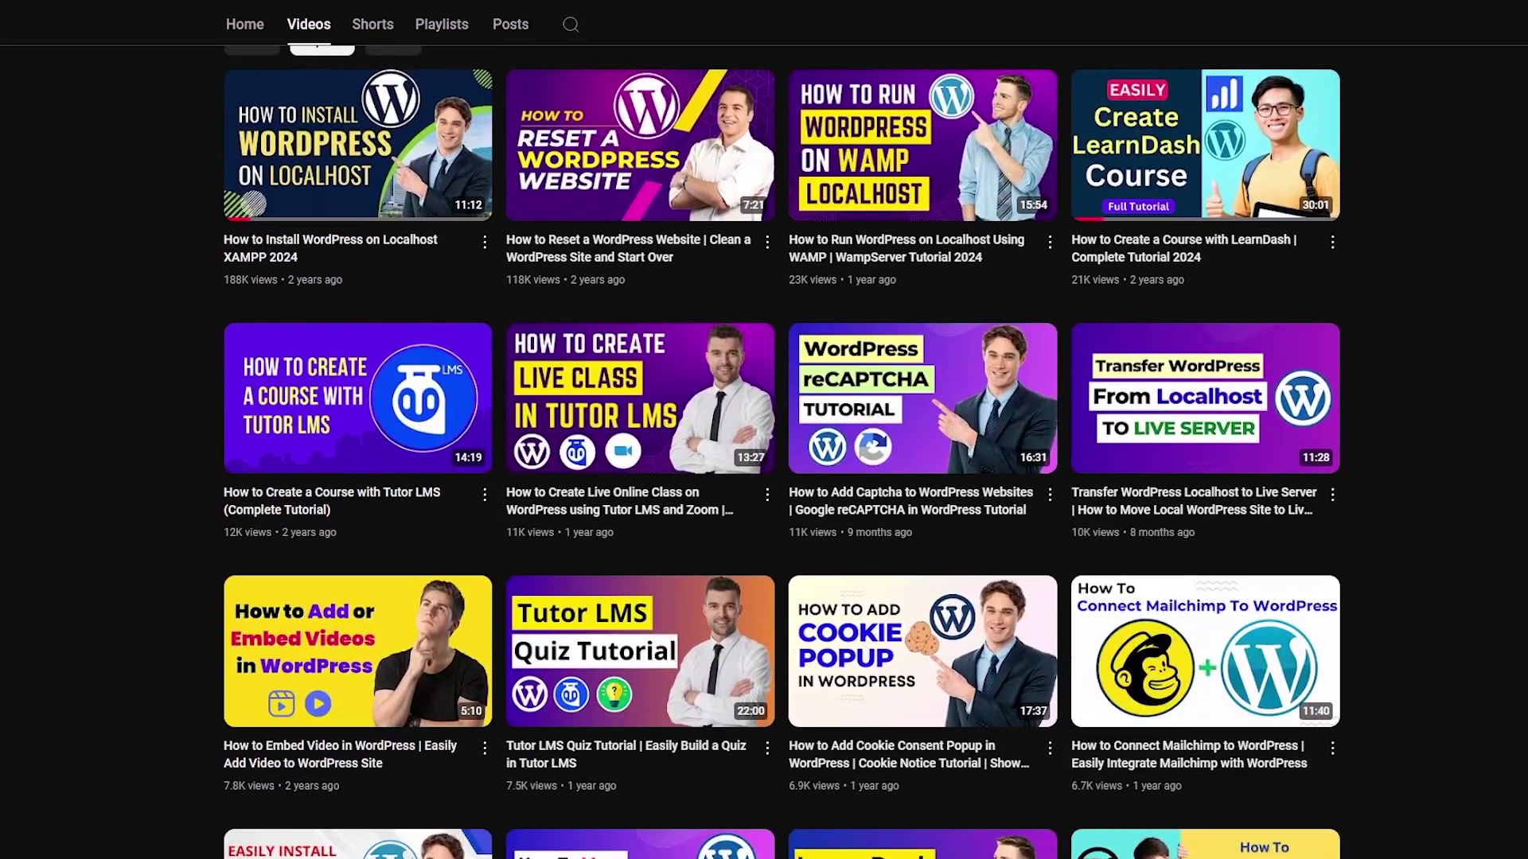
pyautogui.scroll(2, 764, 430)
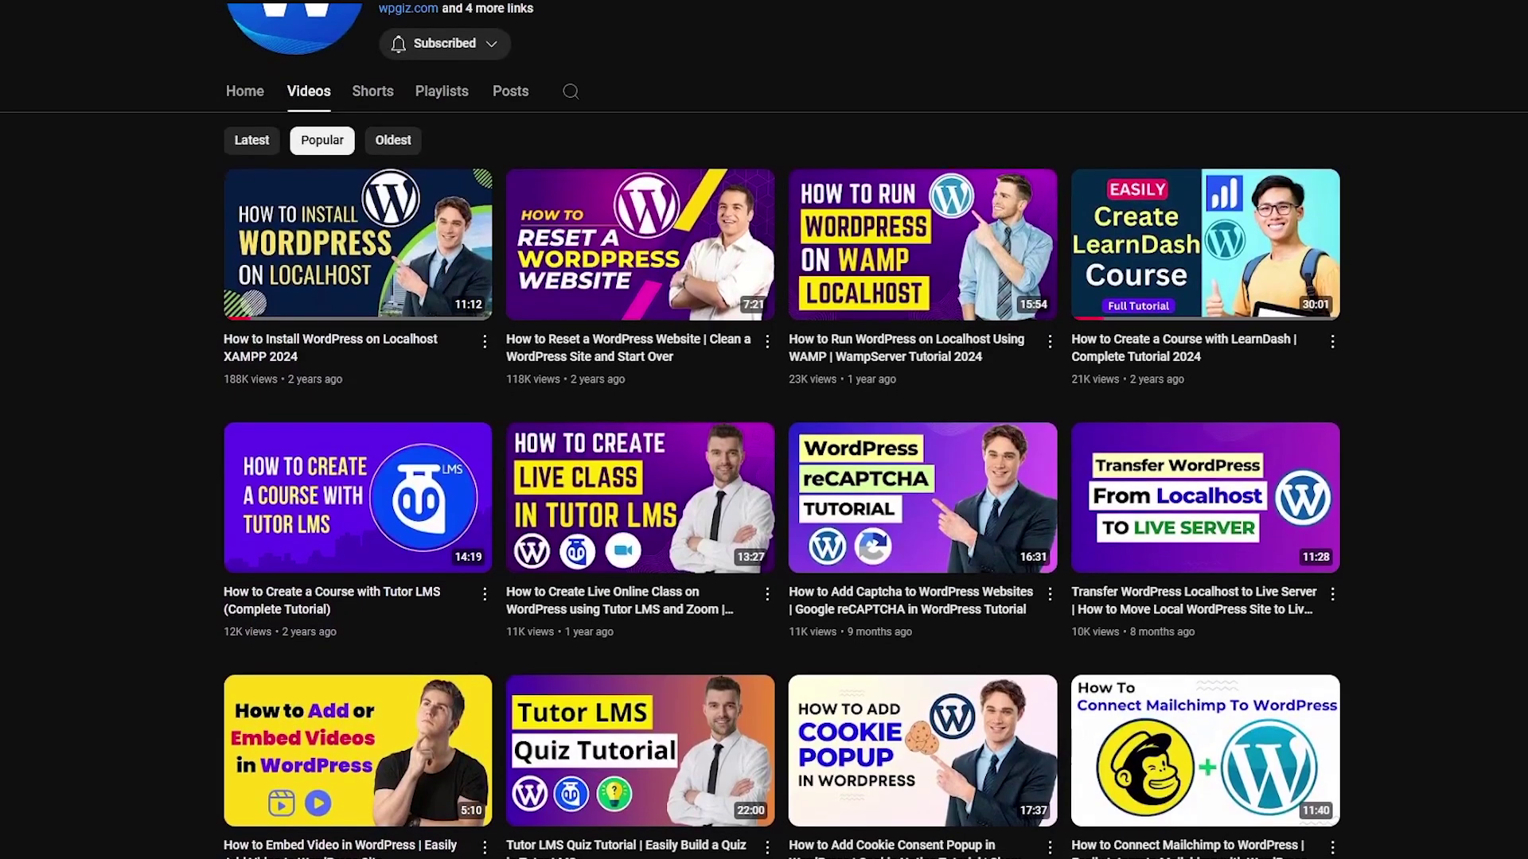
pyautogui.scroll(-1, 764, 429)
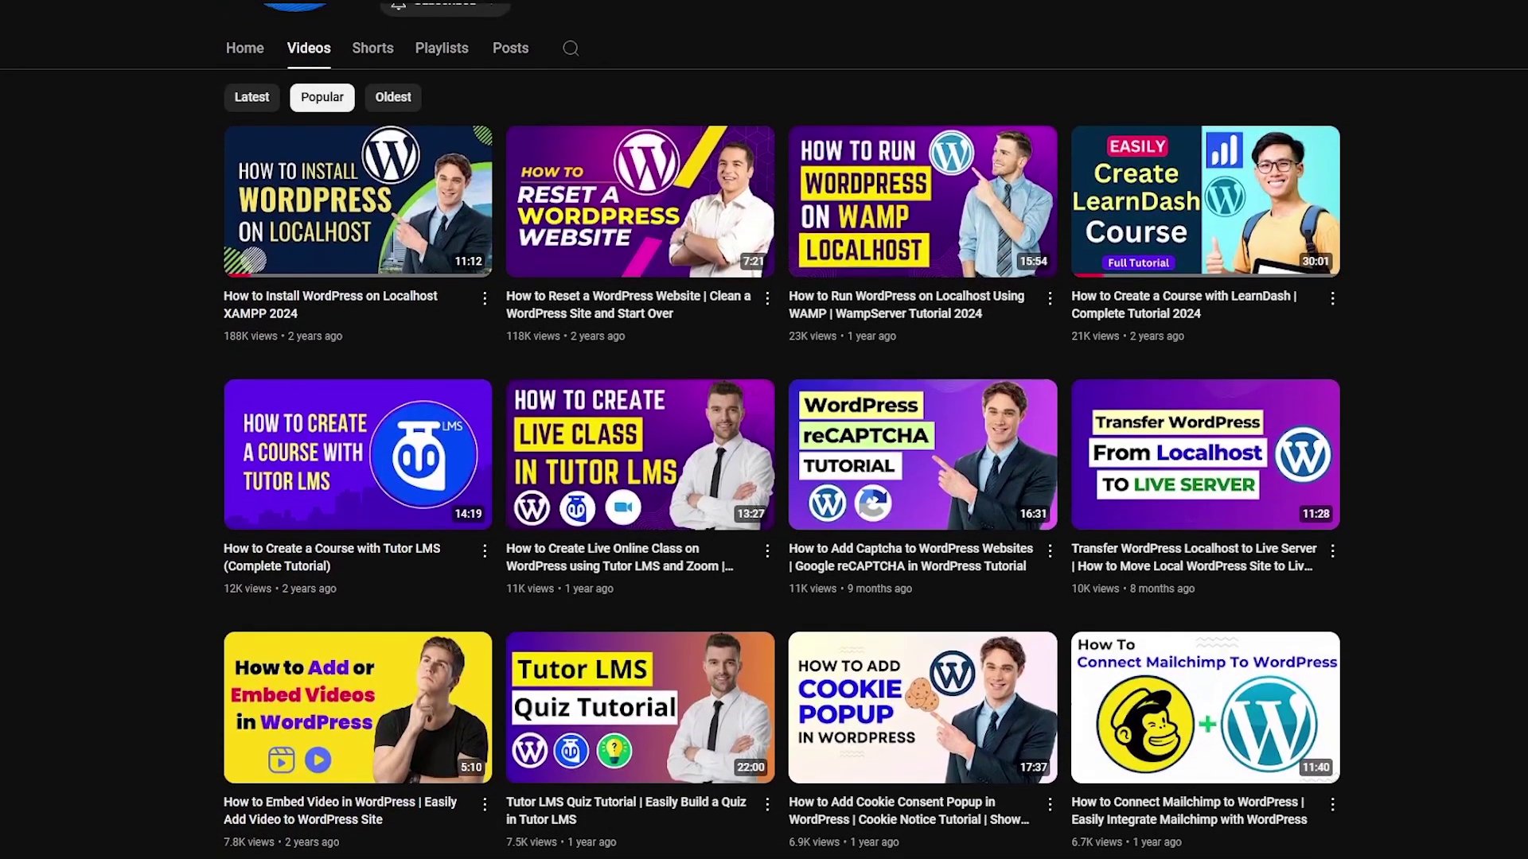
pyautogui.scroll(-2, 763, 430)
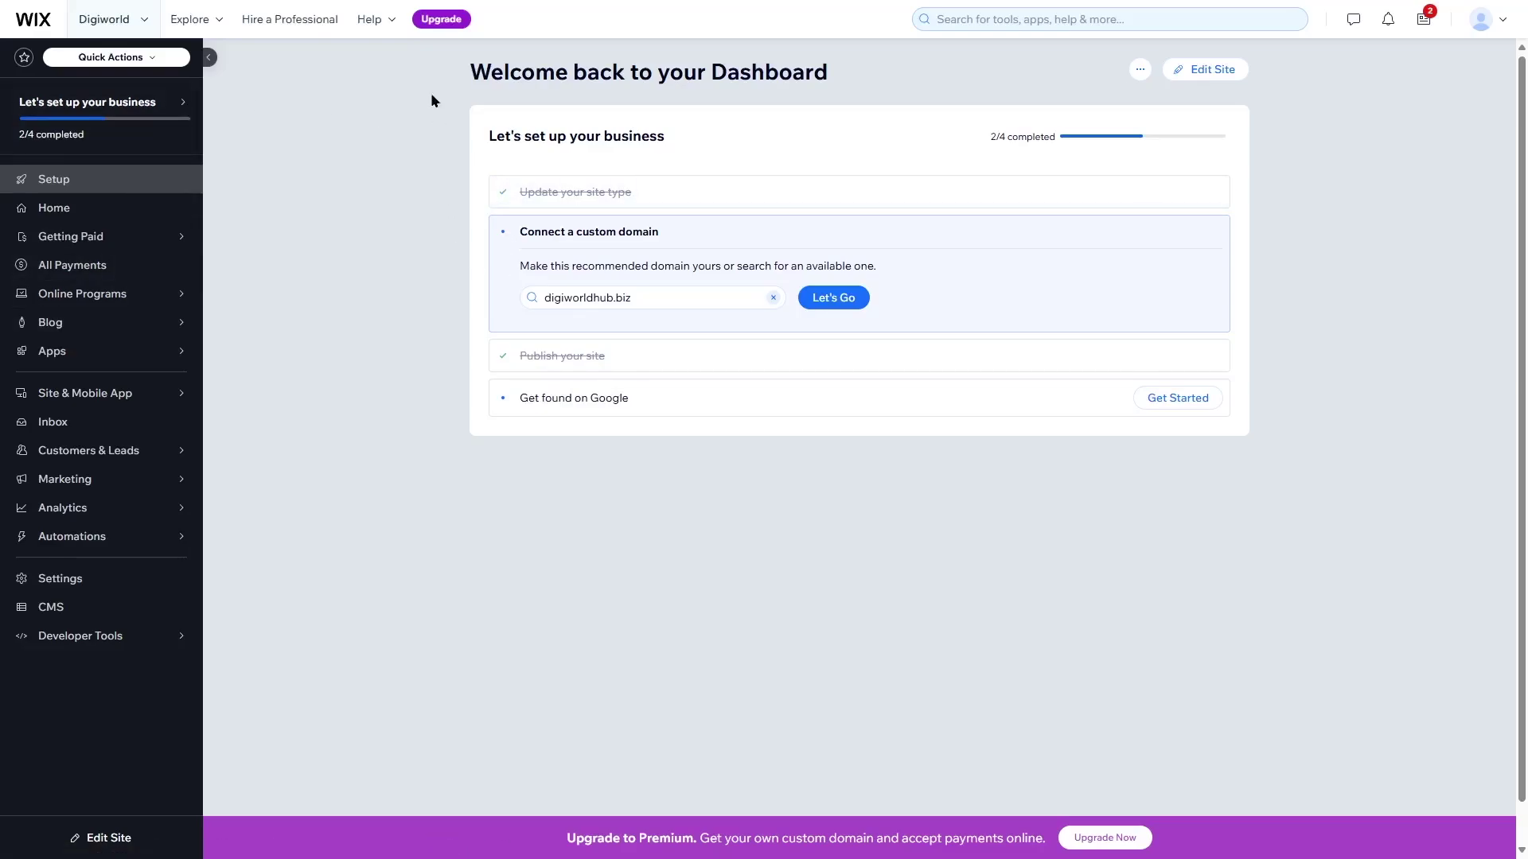
# Review the help articles, learning resources and contact options in the Wix dashboard, and open the AI assistant in the site editor.
pyautogui.click(395, 26)
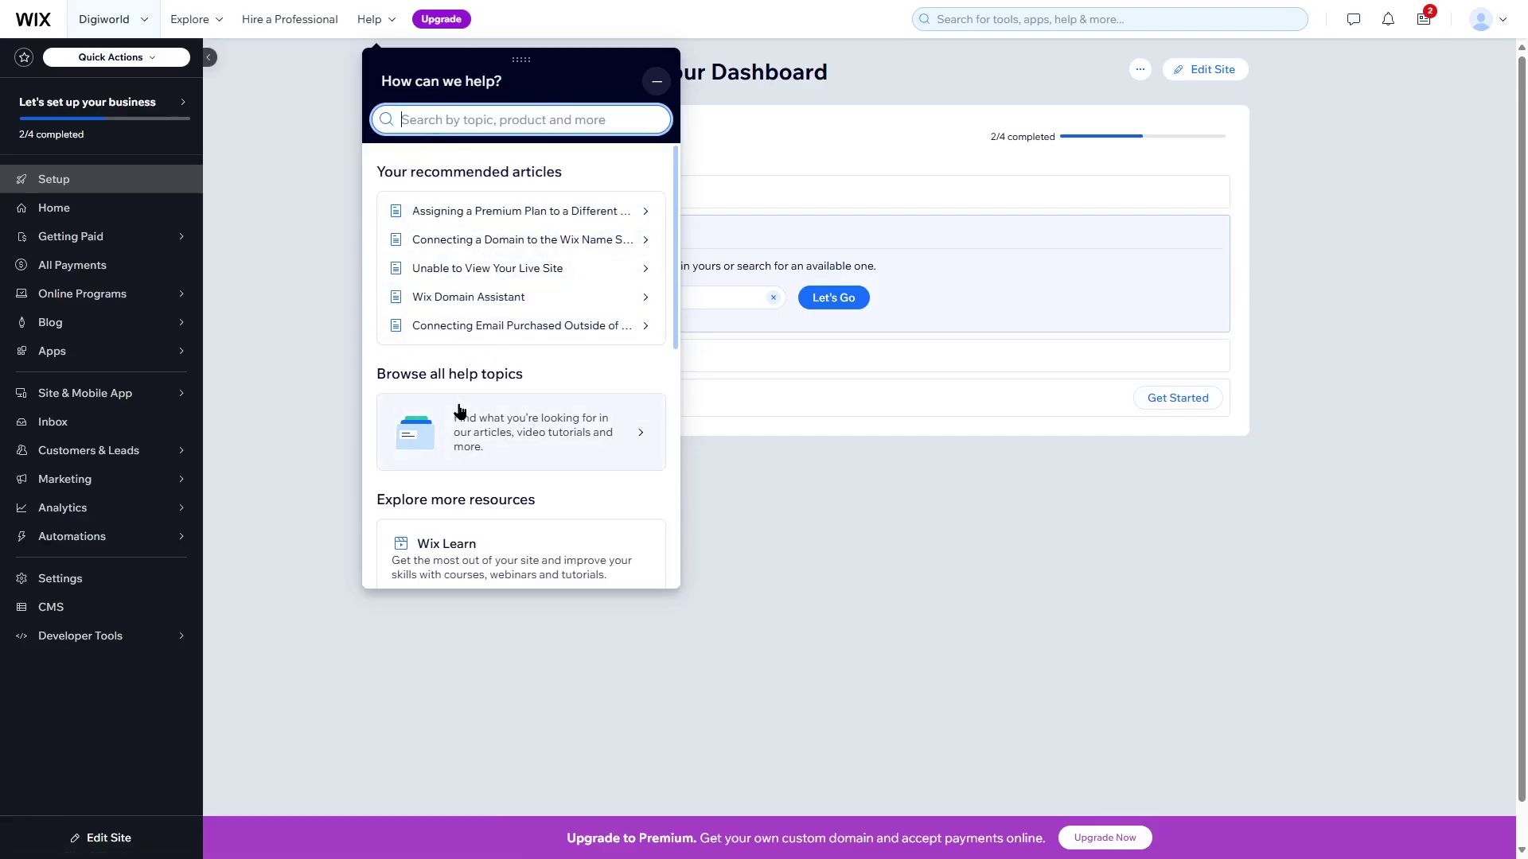
pyautogui.scroll(-4, 459, 410)
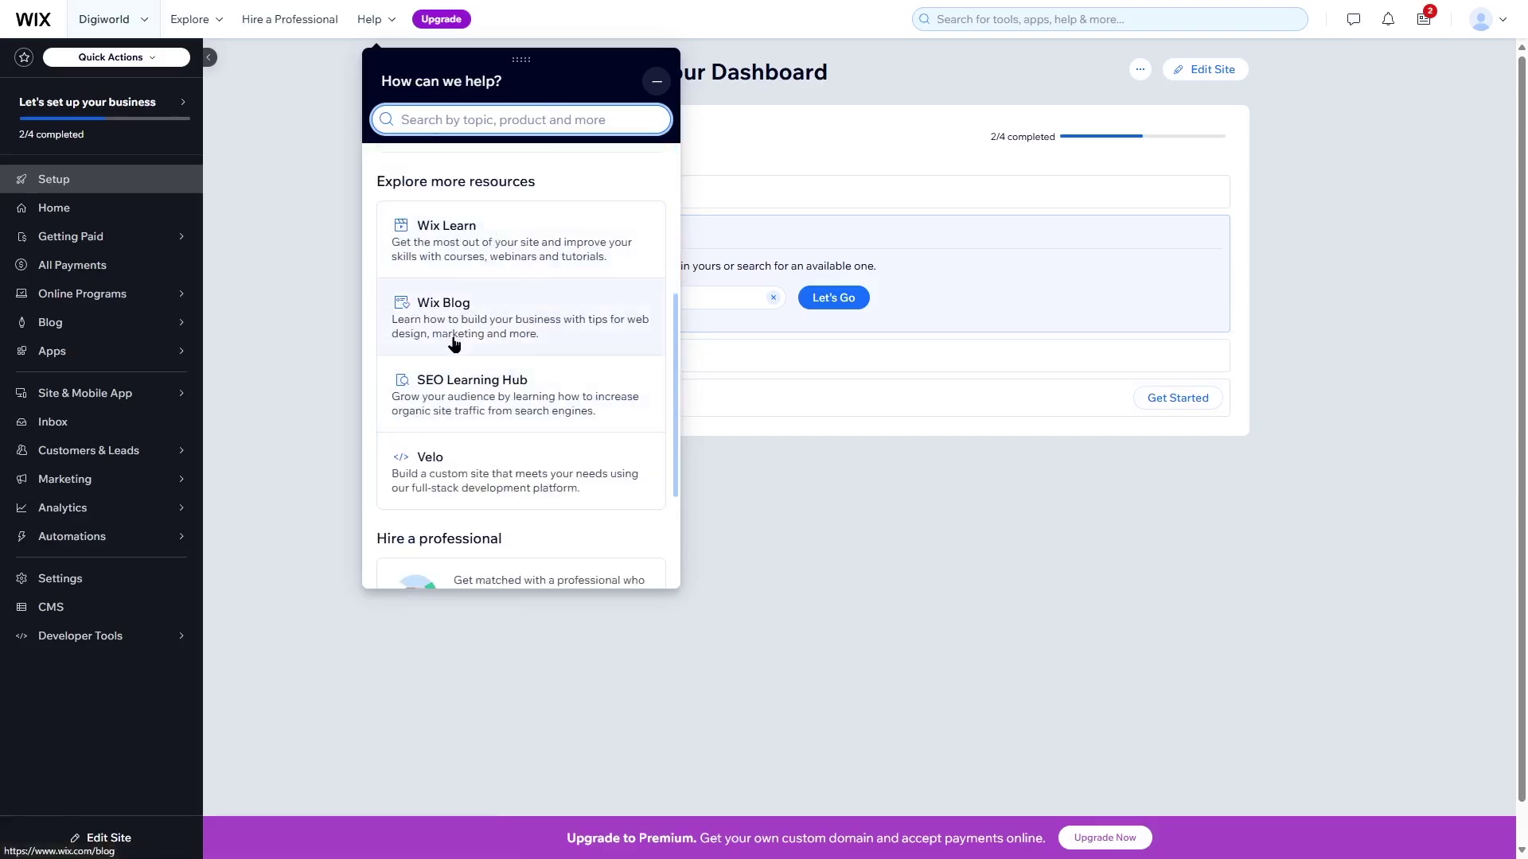
pyautogui.scroll(-1, 463, 445)
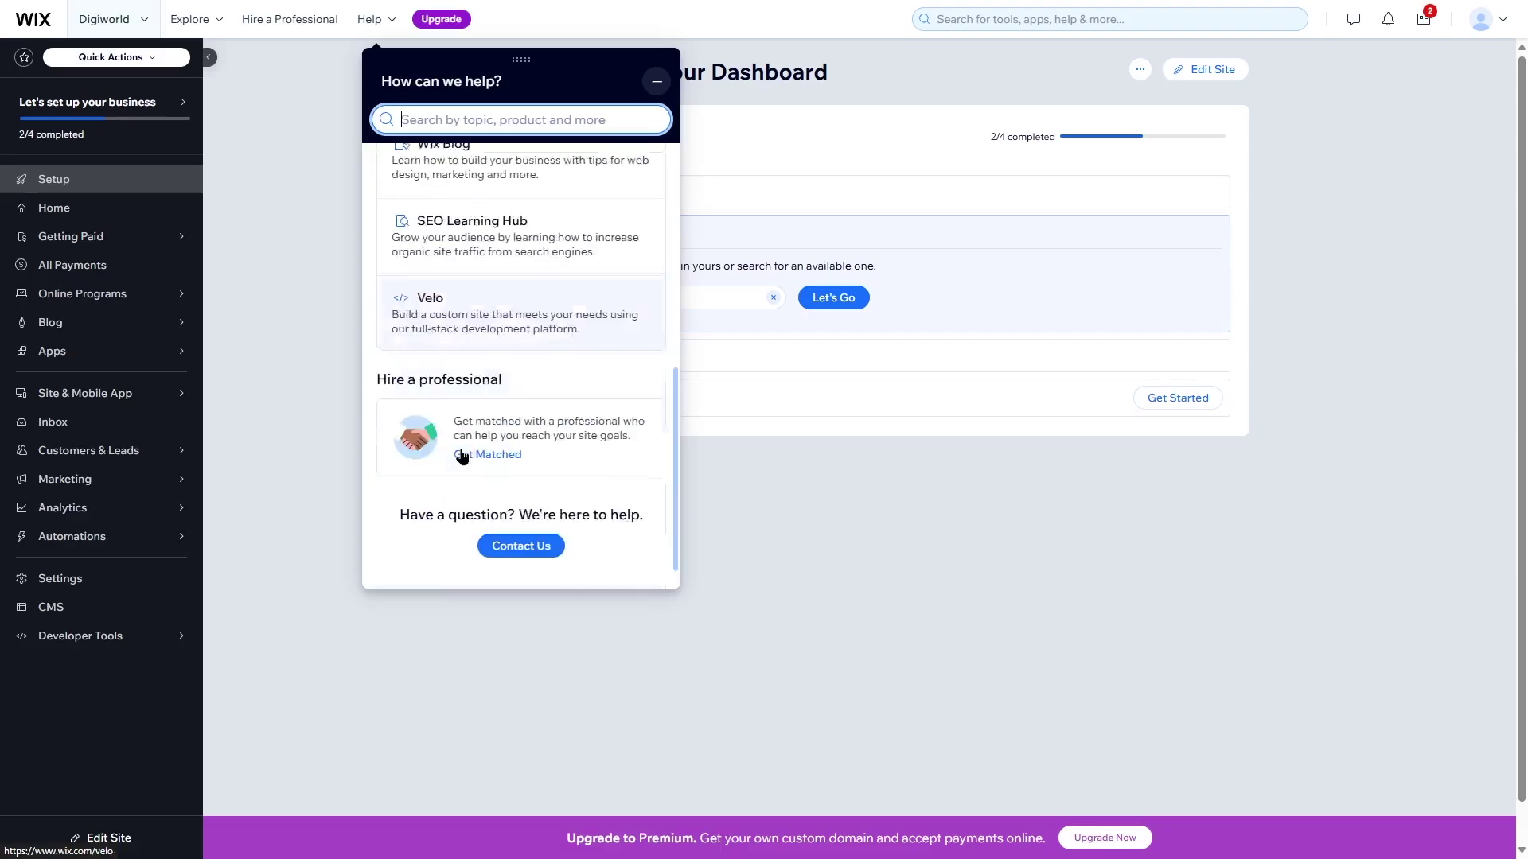
pyautogui.scroll(-2, 462, 456)
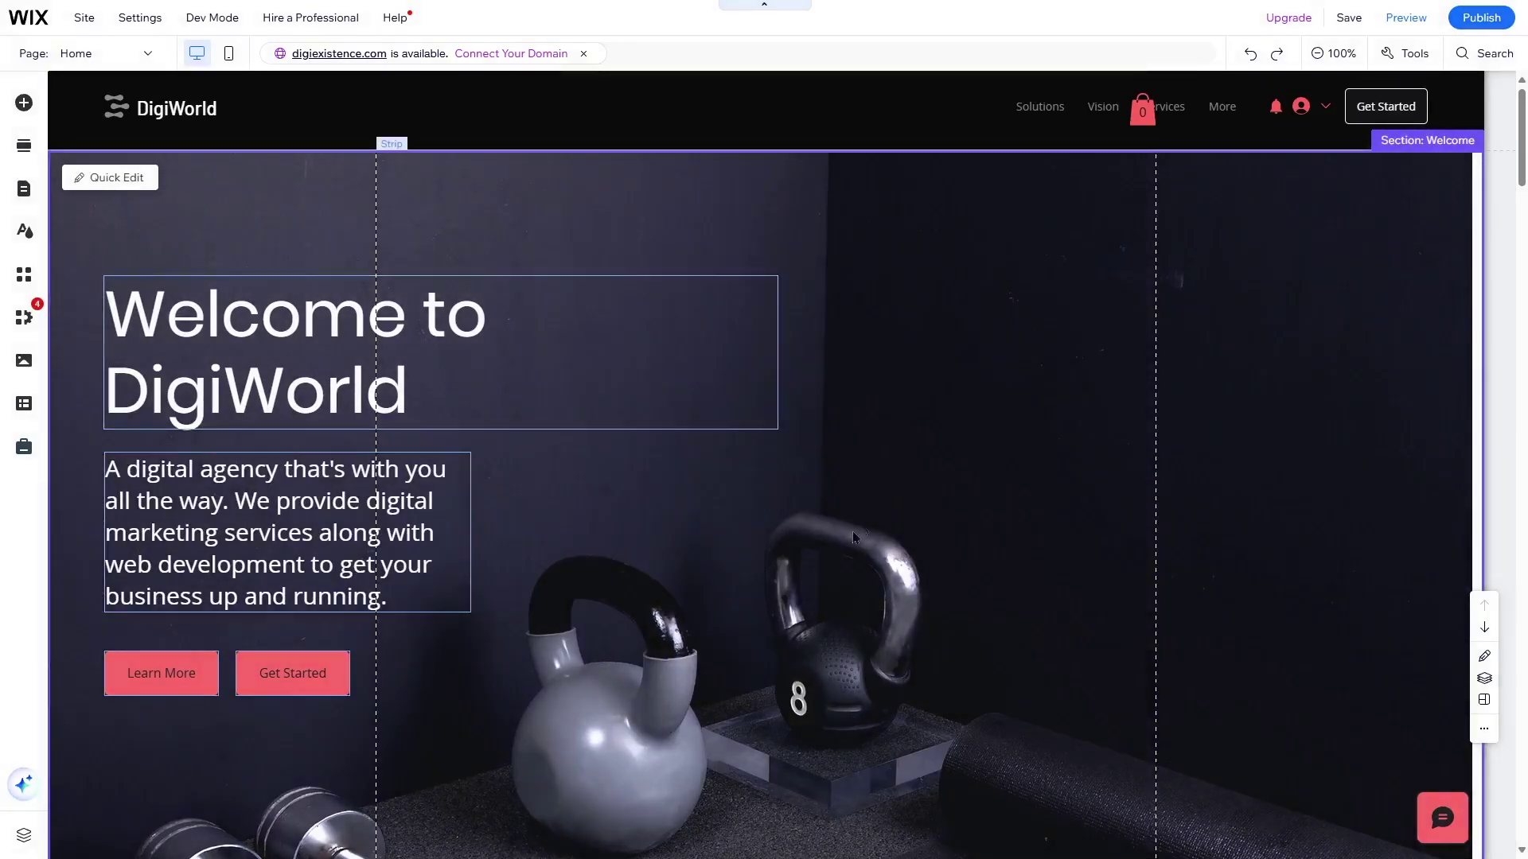
pyautogui.click(22, 786)
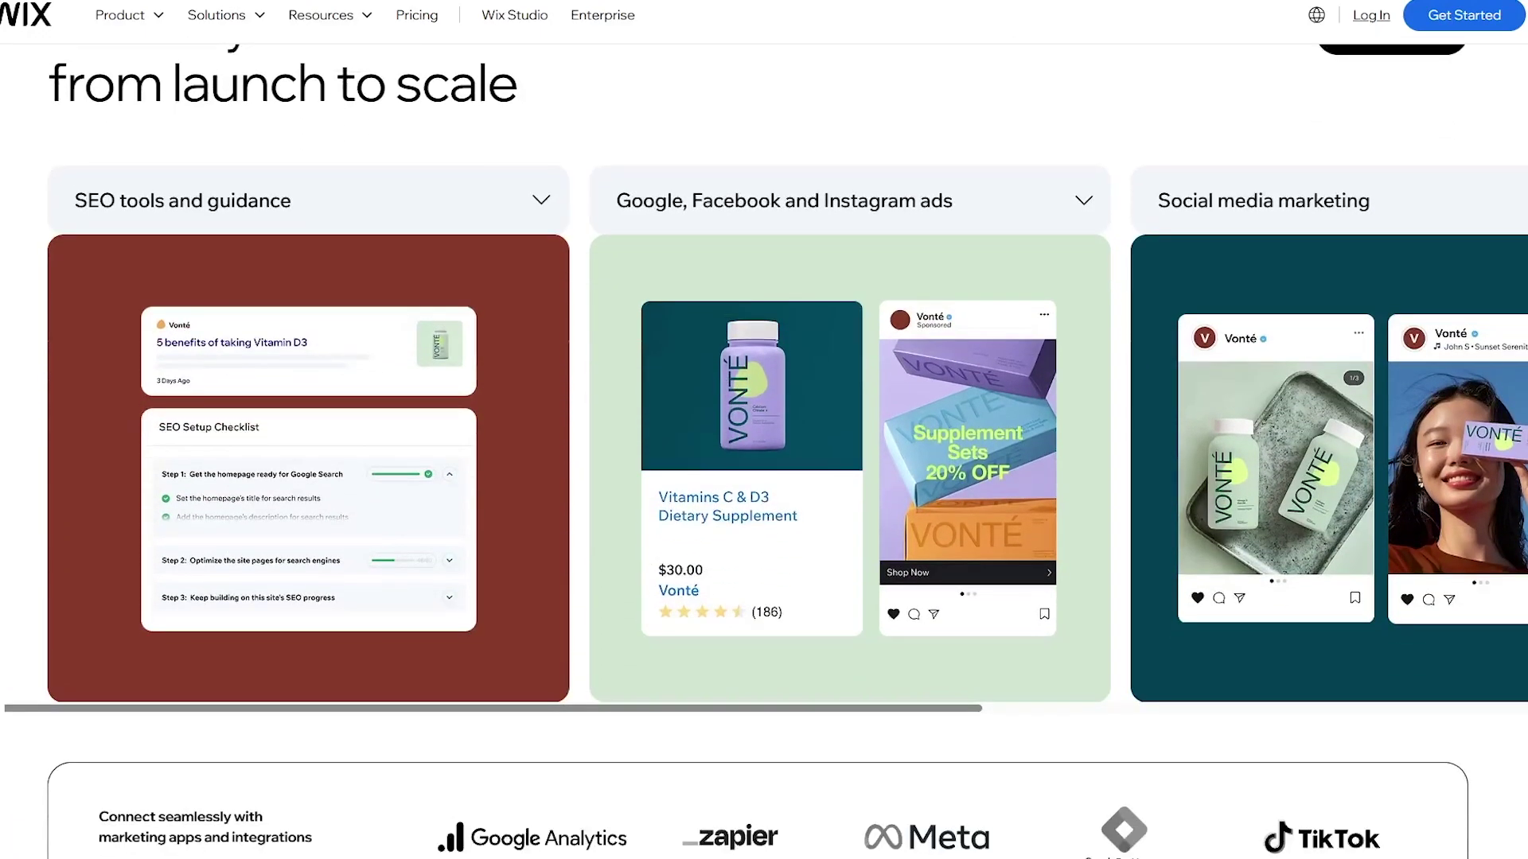
# Look through the Wix homepage's marketing tools, customer stories, example sites and FAQ down to its footer links.
pyautogui.scroll(-20, 764, 430)
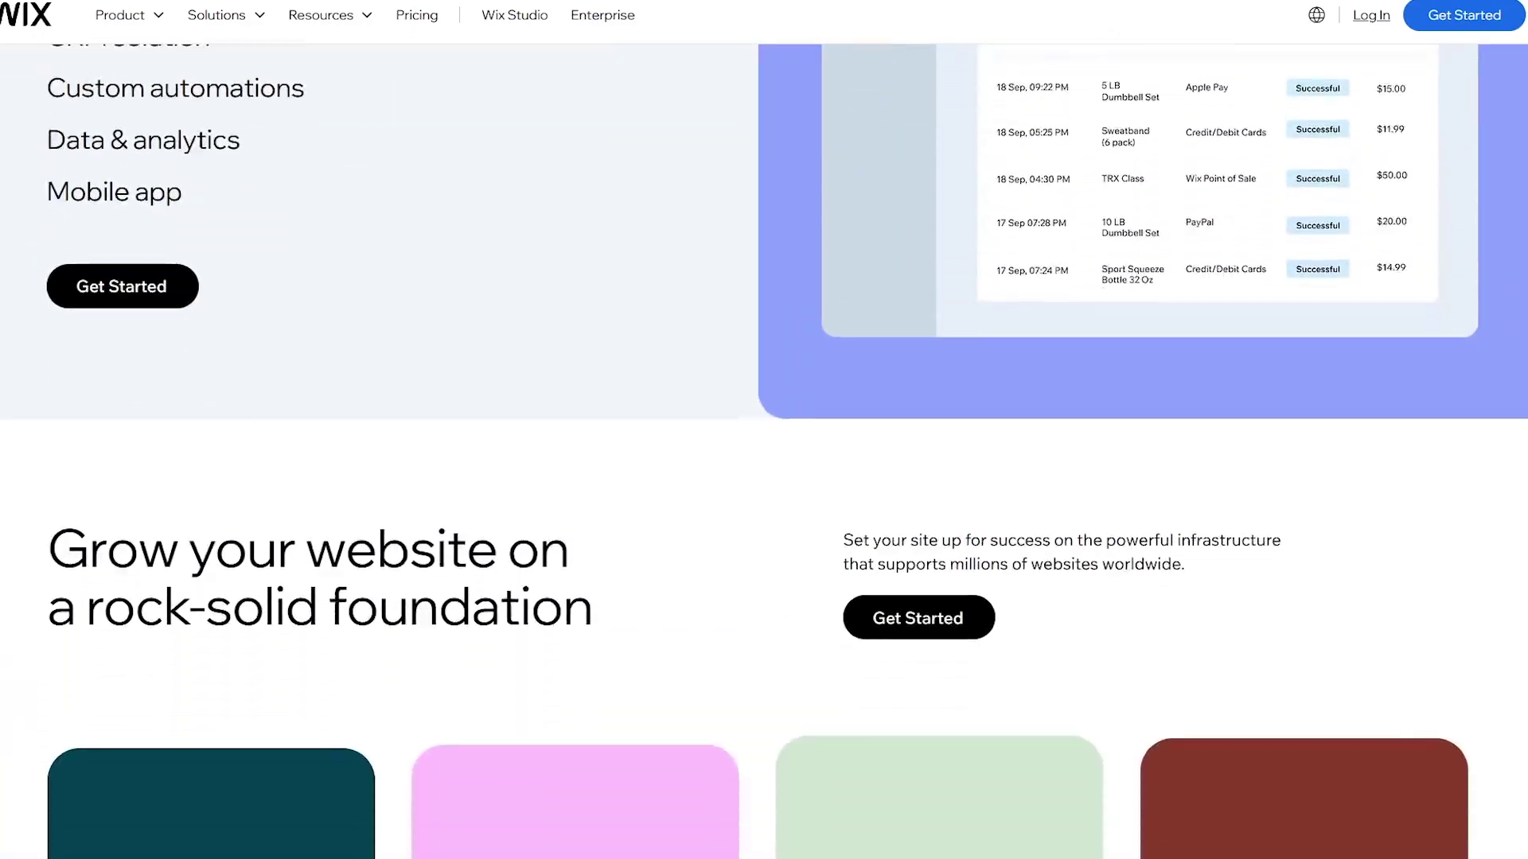
pyautogui.scroll(-15, 764, 429)
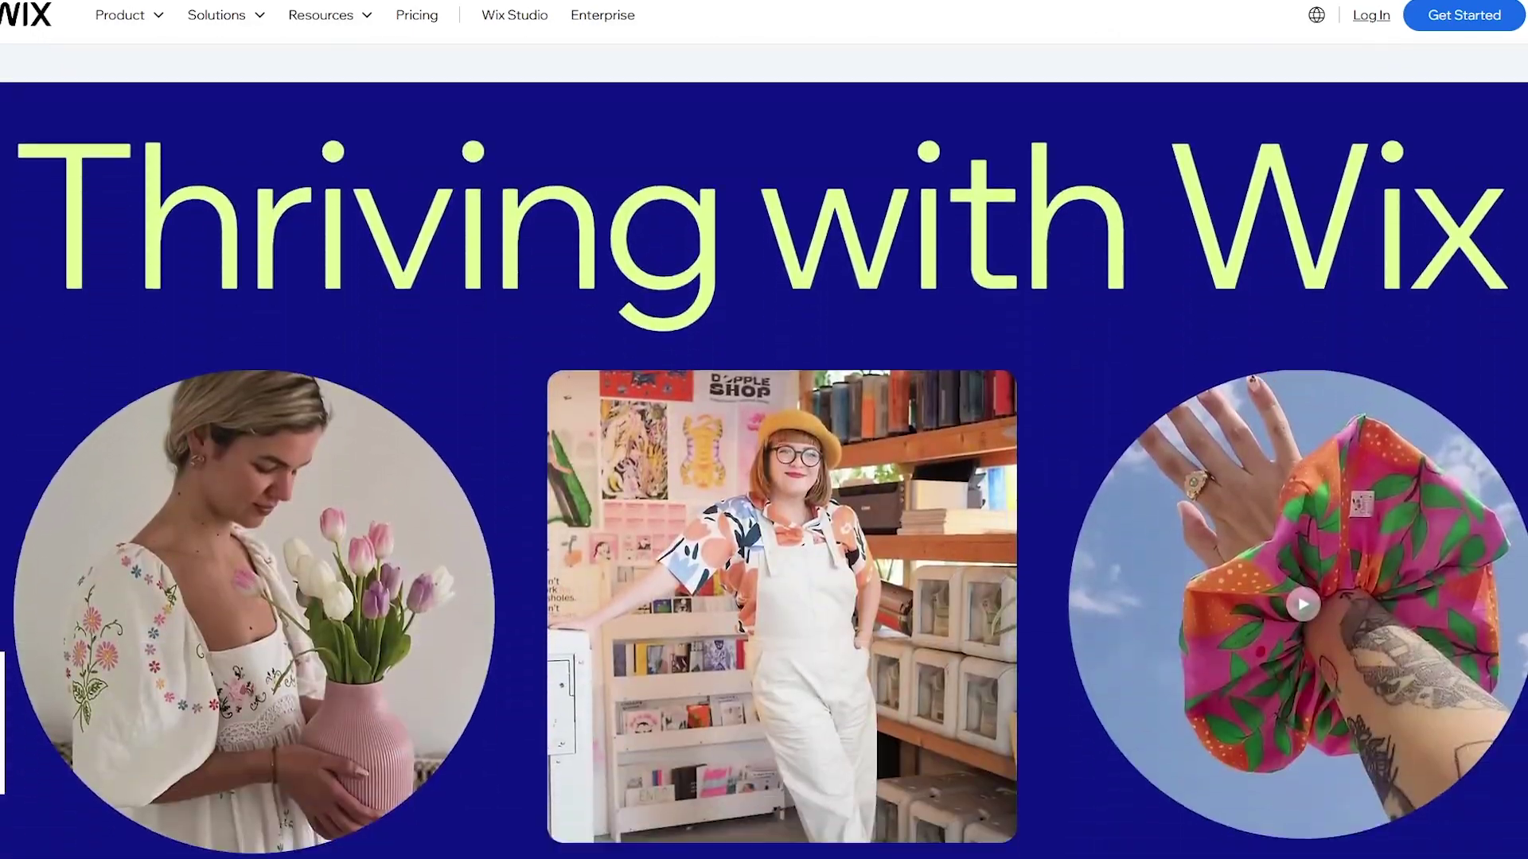
pyautogui.scroll(-15, 764, 430)
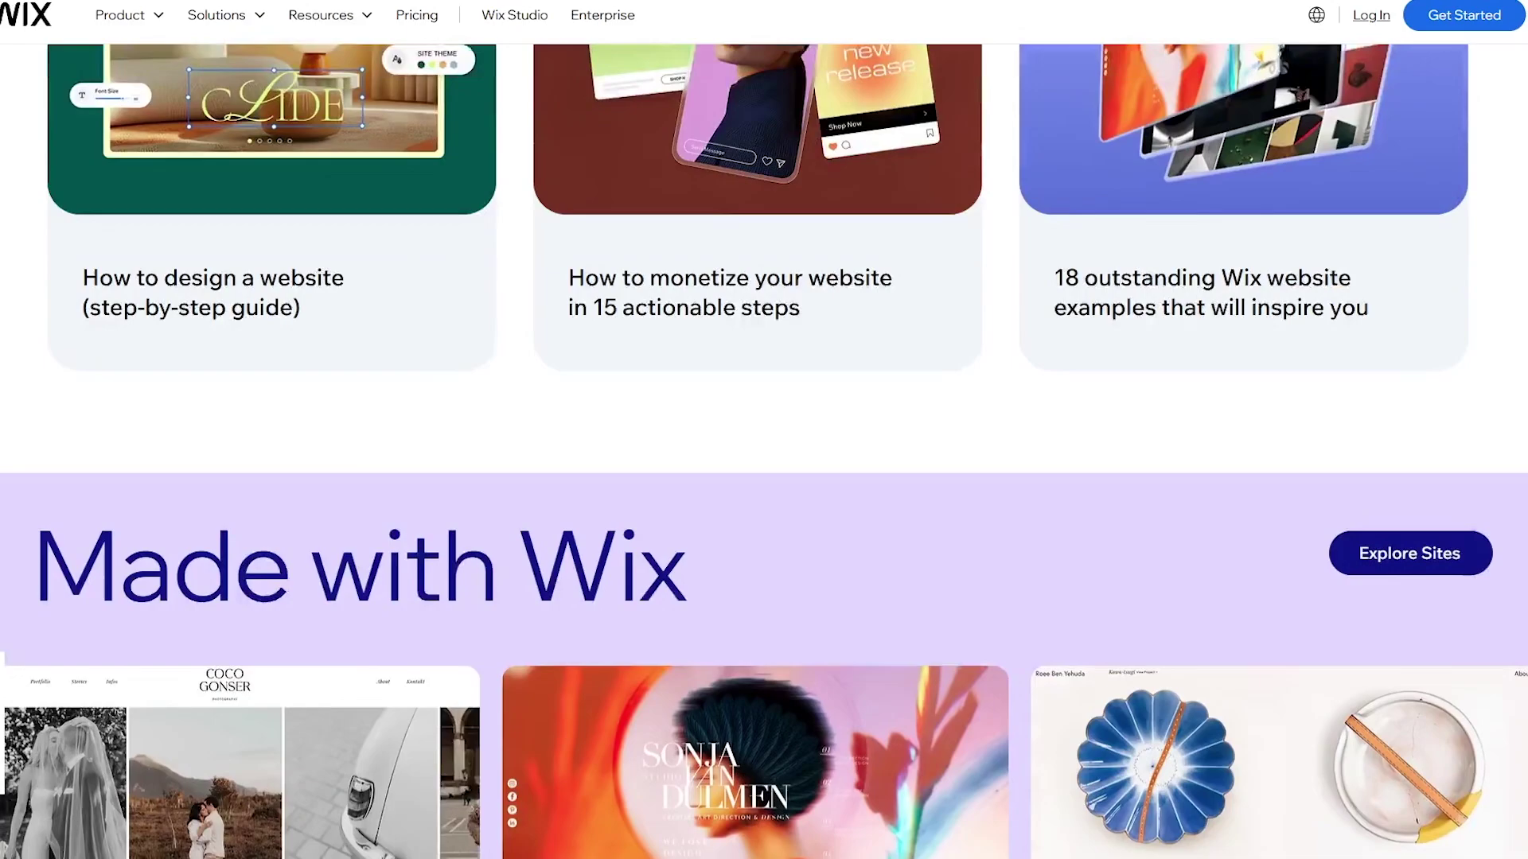
pyautogui.scroll(-20, 764, 430)
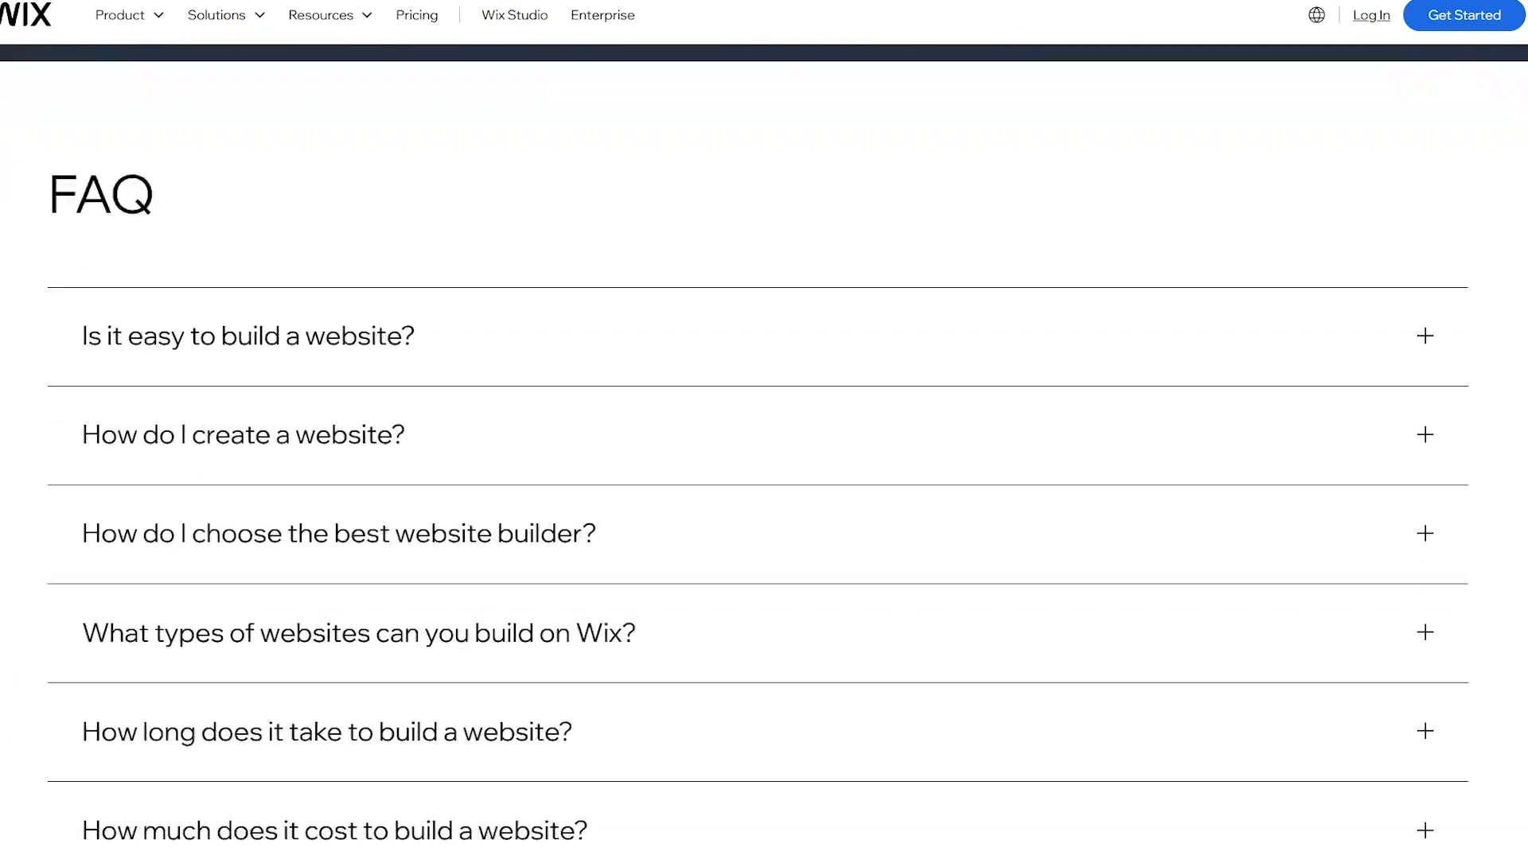
pyautogui.scroll(-10, 764, 430)
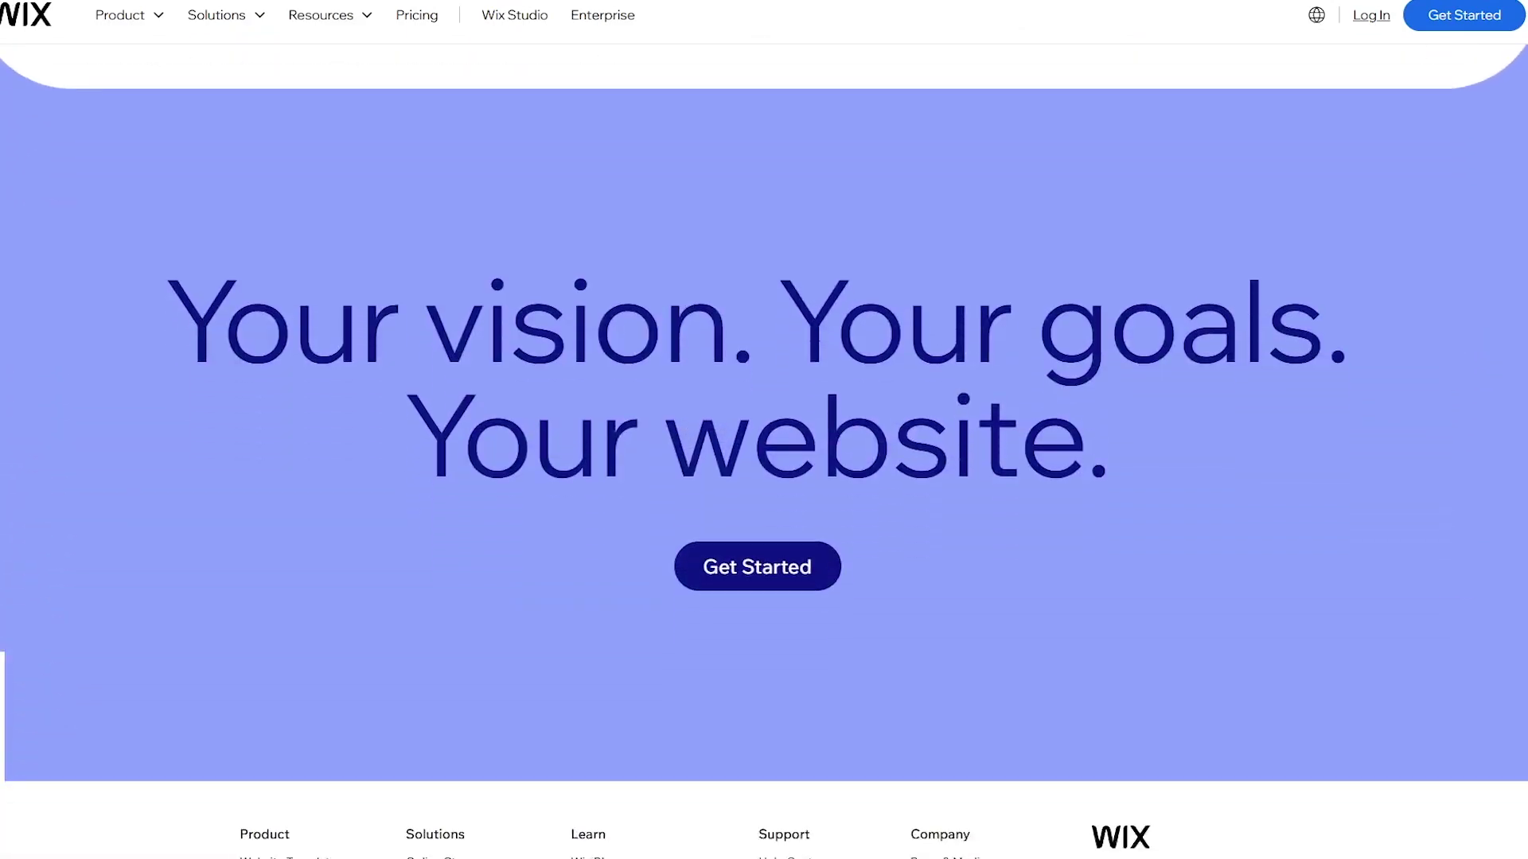
pyautogui.scroll(5, 764, 430)
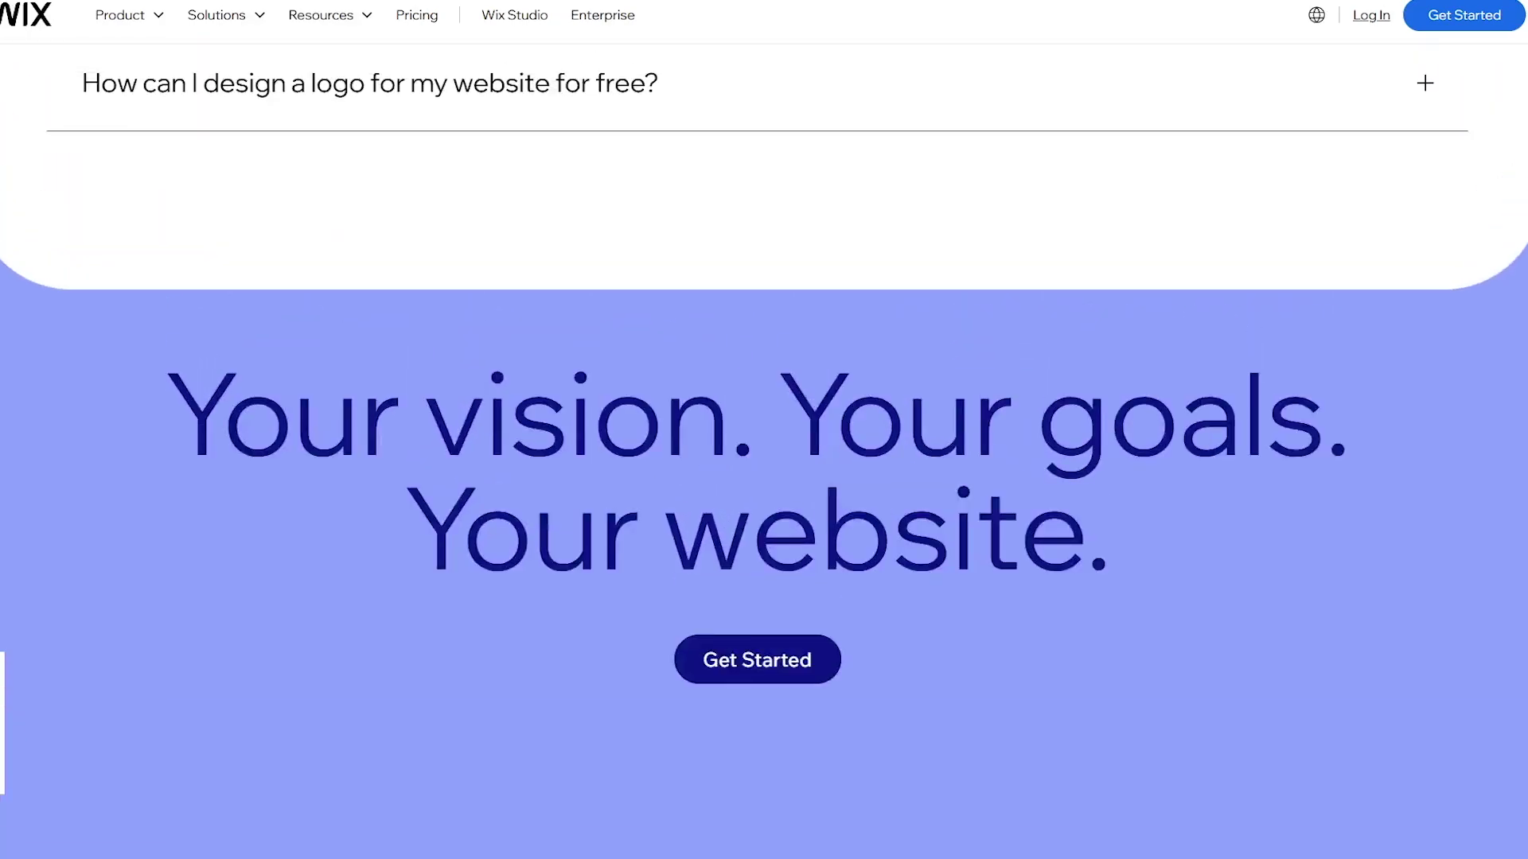
pyautogui.scroll(-1, 764, 430)
pyautogui.scroll(-6, 763, 429)
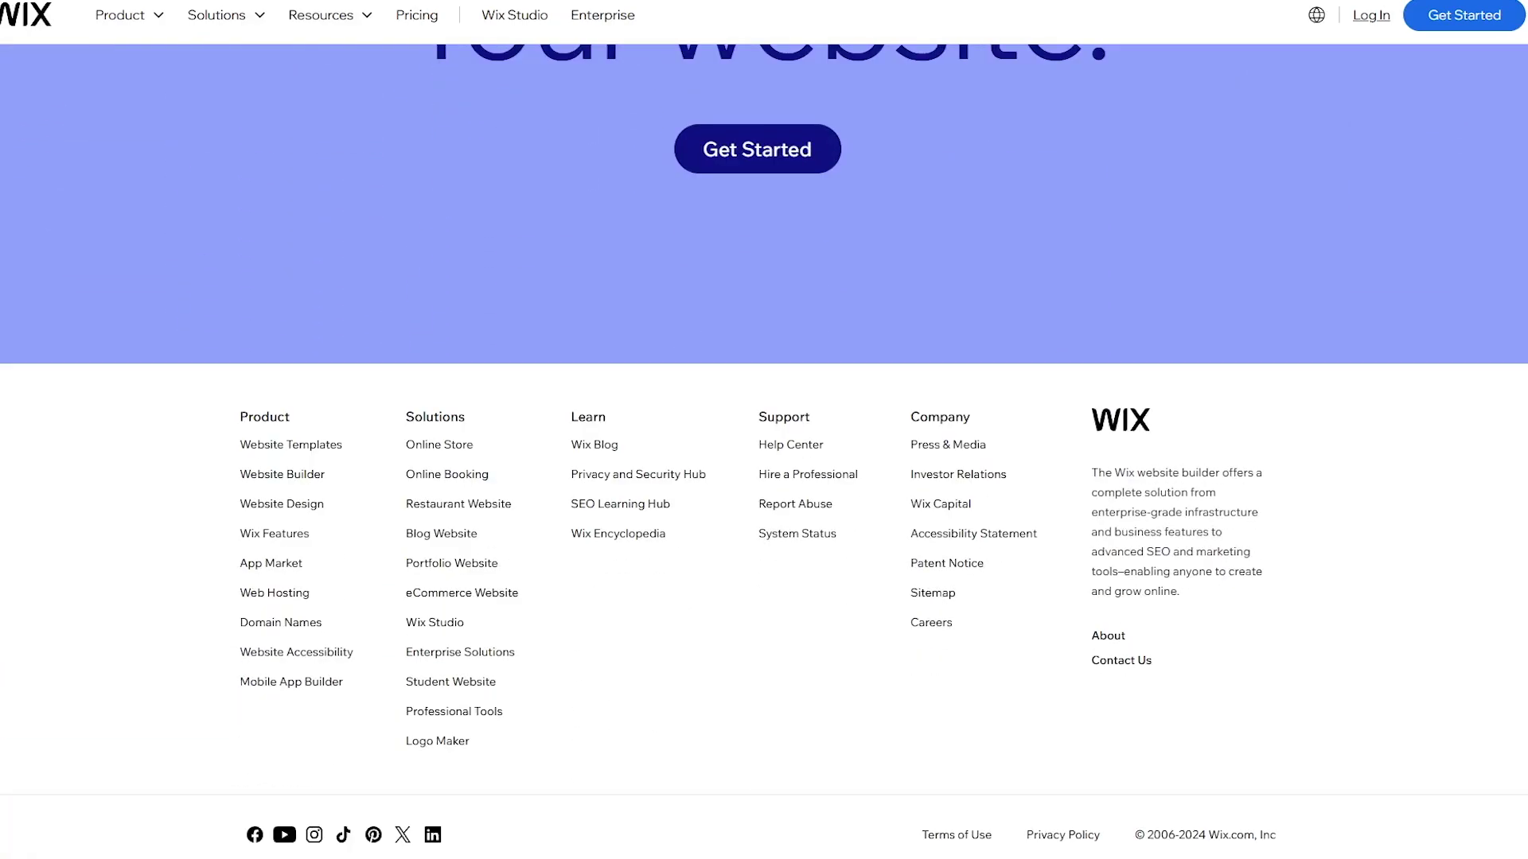